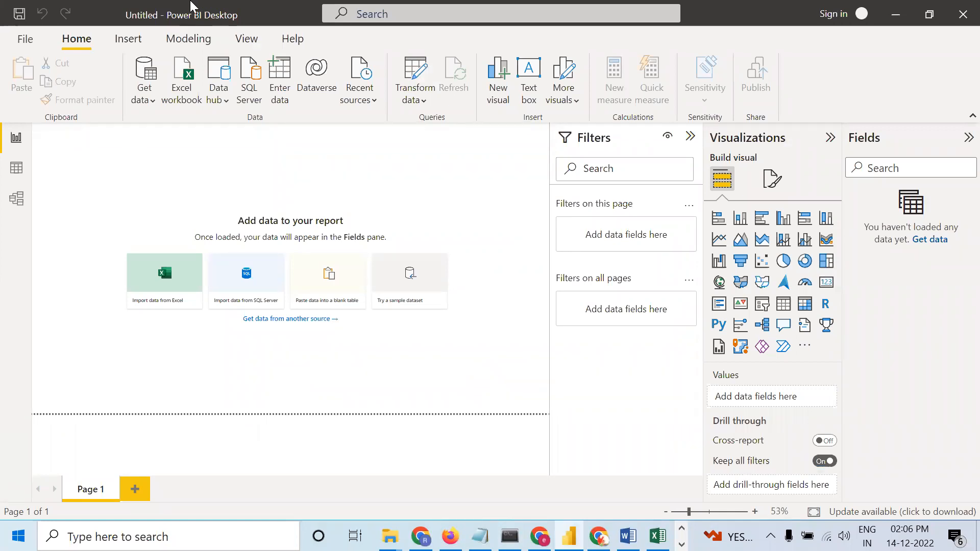
# Open the zomatoclean Excel workbook from the Downloads folder as a data source.
pyautogui.click(152, 102)
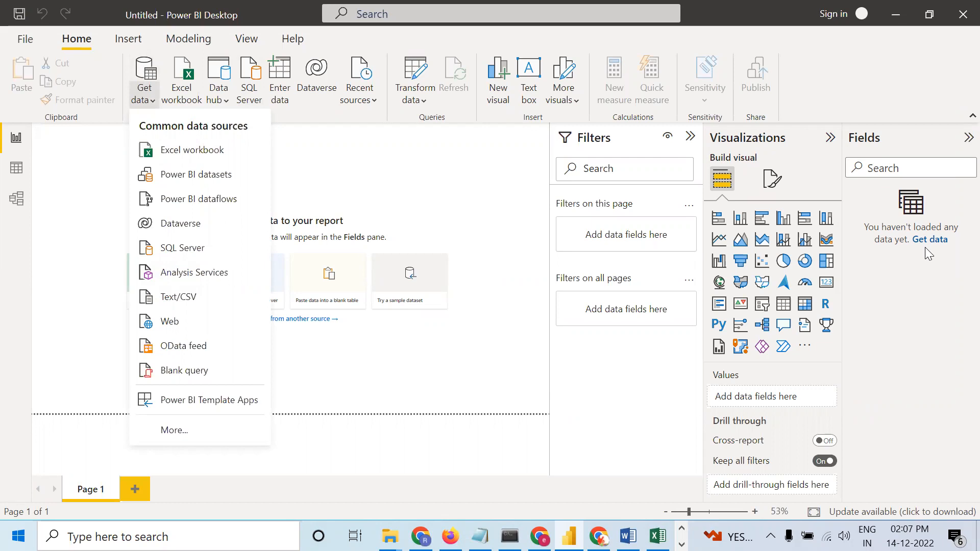
pyautogui.click(360, 178)
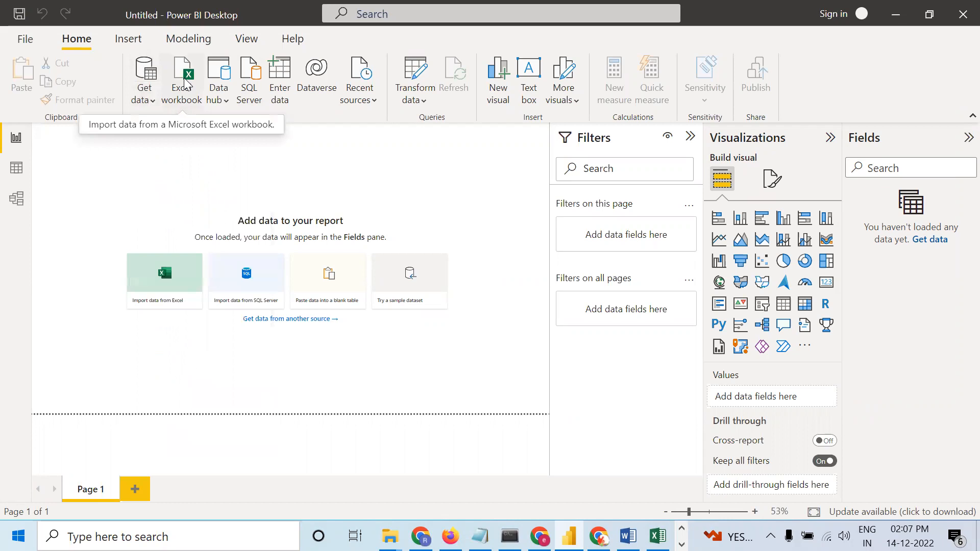
pyautogui.click(180, 277)
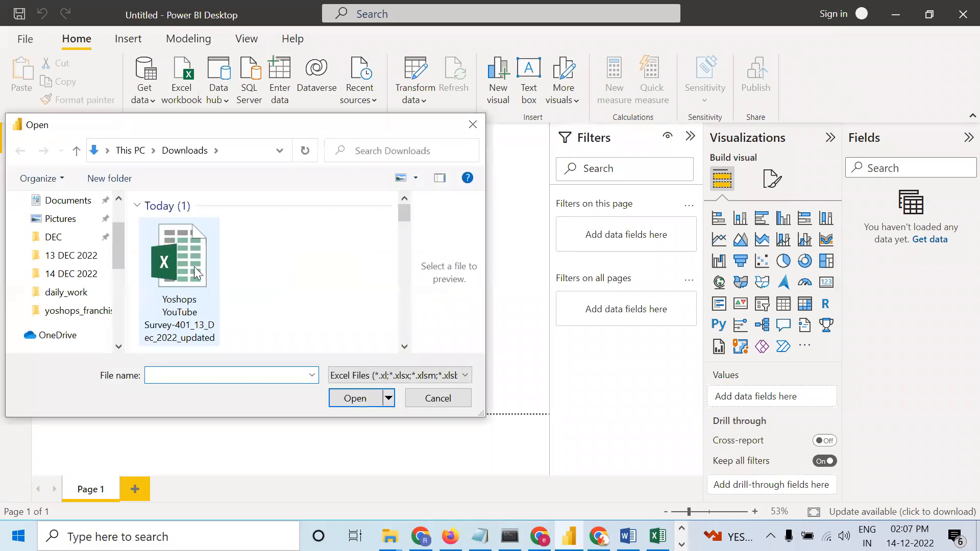
pyautogui.scroll(-5, 276, 246)
pyautogui.scroll(-3, 275, 247)
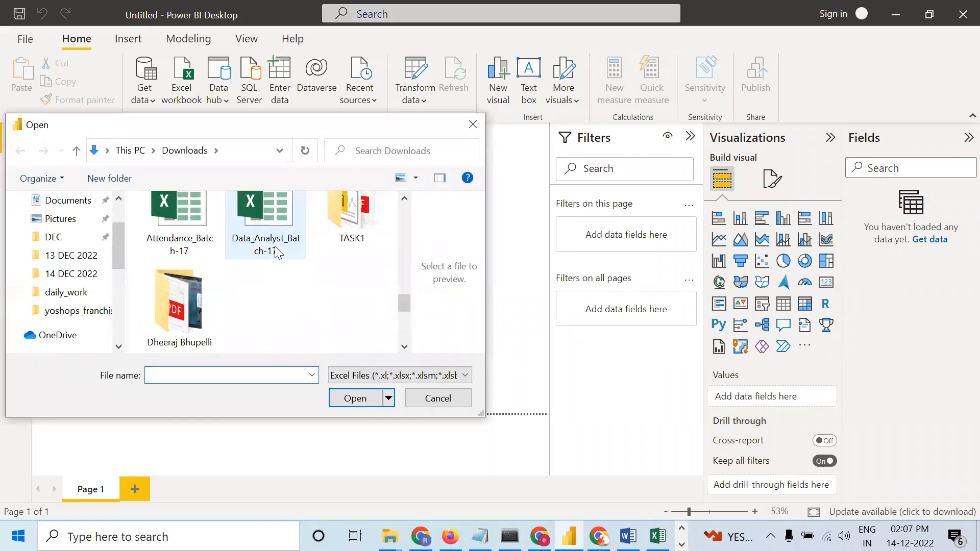
pyautogui.scroll(2, 275, 250)
pyautogui.scroll(-1, 275, 250)
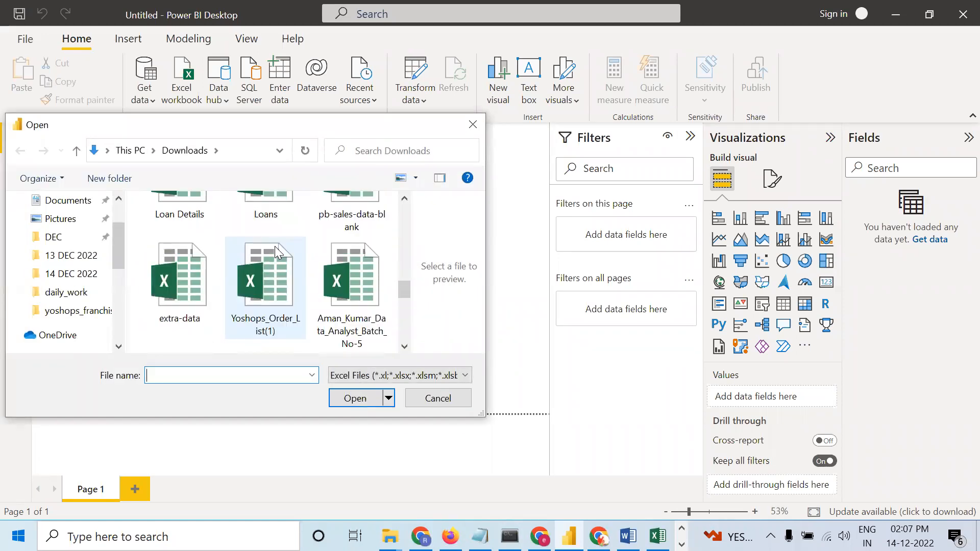
pyautogui.scroll(4, 274, 250)
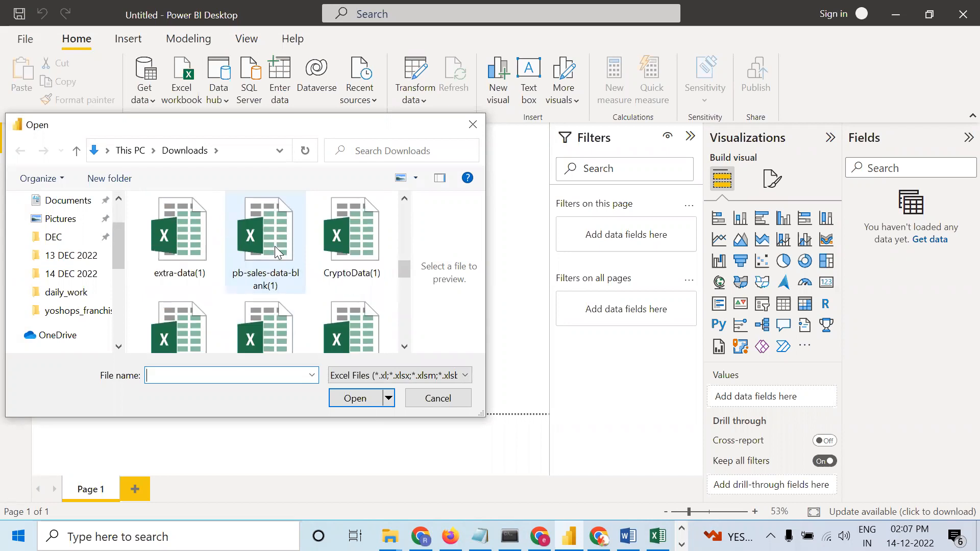
pyautogui.scroll(5, 276, 250)
pyautogui.scroll(3, 275, 250)
pyautogui.scroll(-12, 275, 247)
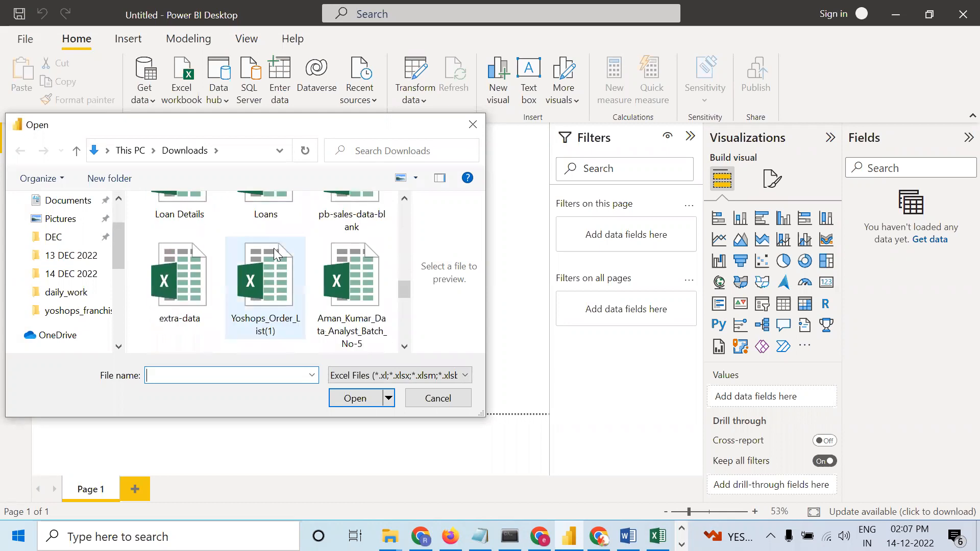
pyautogui.scroll(-3, 273, 249)
pyautogui.click(262, 282)
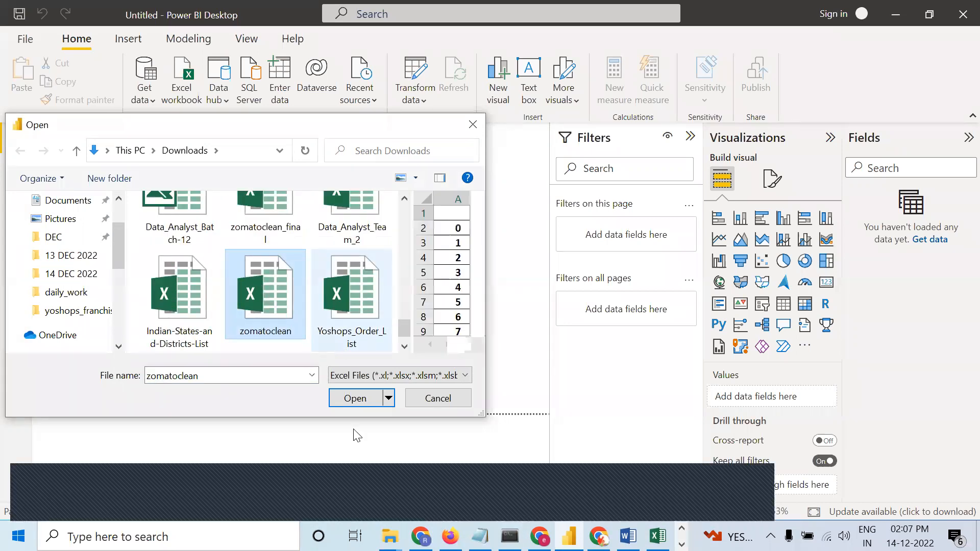
pyautogui.click(352, 400)
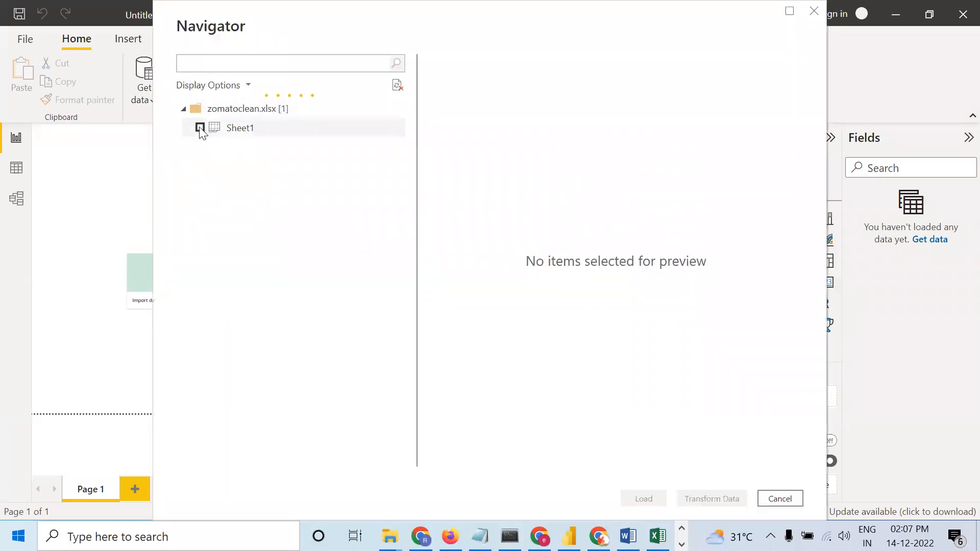
# Select Sheet1 of zomatoclean.xlsx, preview its columns through to type, and load it into the report.
pyautogui.click(199, 128)
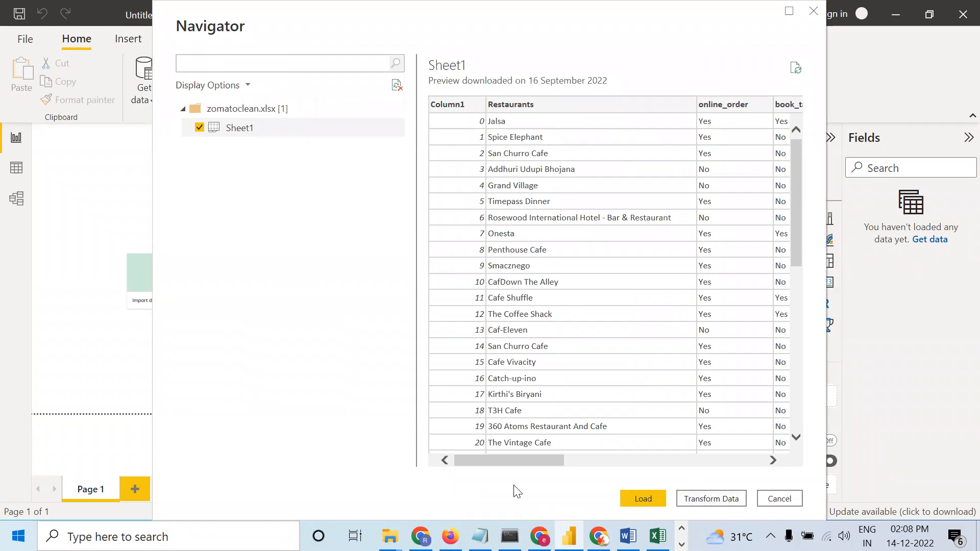
pyautogui.moveTo(513, 459); pyautogui.dragTo(712, 460)
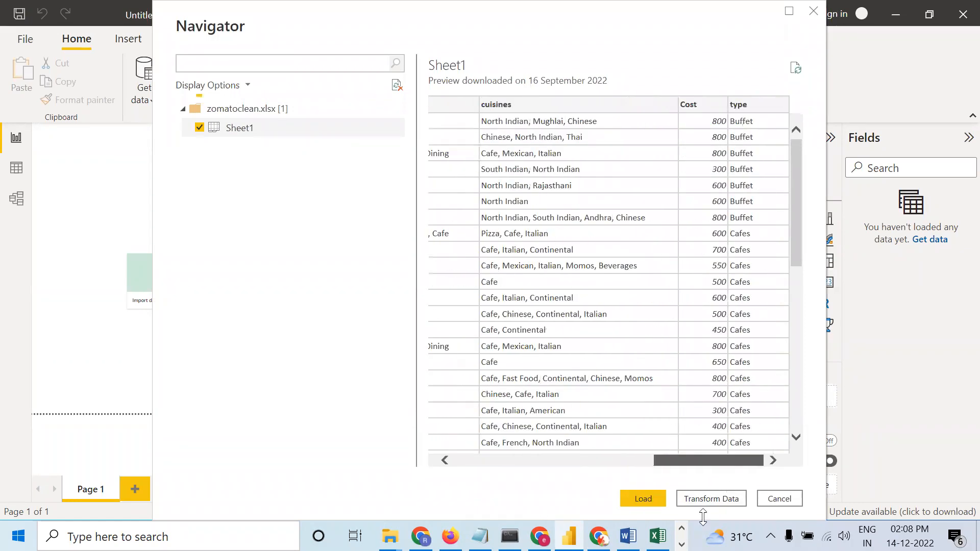
pyautogui.click(642, 499)
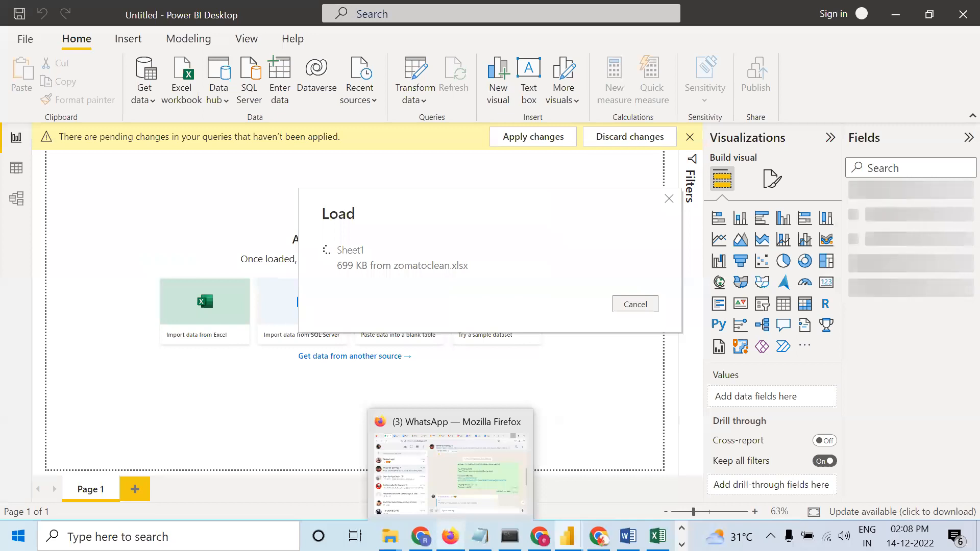
# Close the Chrome window showing the Power BI introduction and installation video.
pyautogui.moveTo(421, 537)
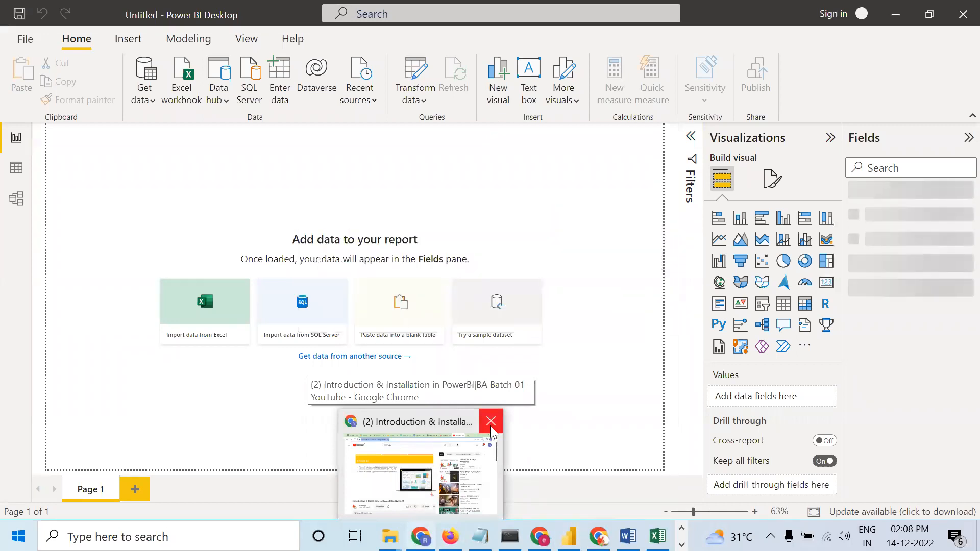
pyautogui.click(491, 427)
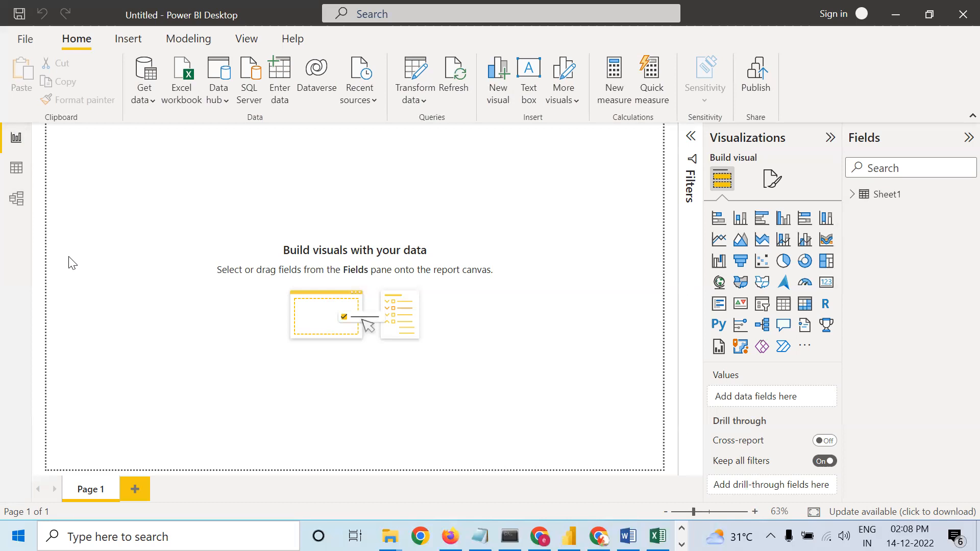
# Expand the loaded Sheet1 table and rename it zomato.
pyautogui.click(851, 200)
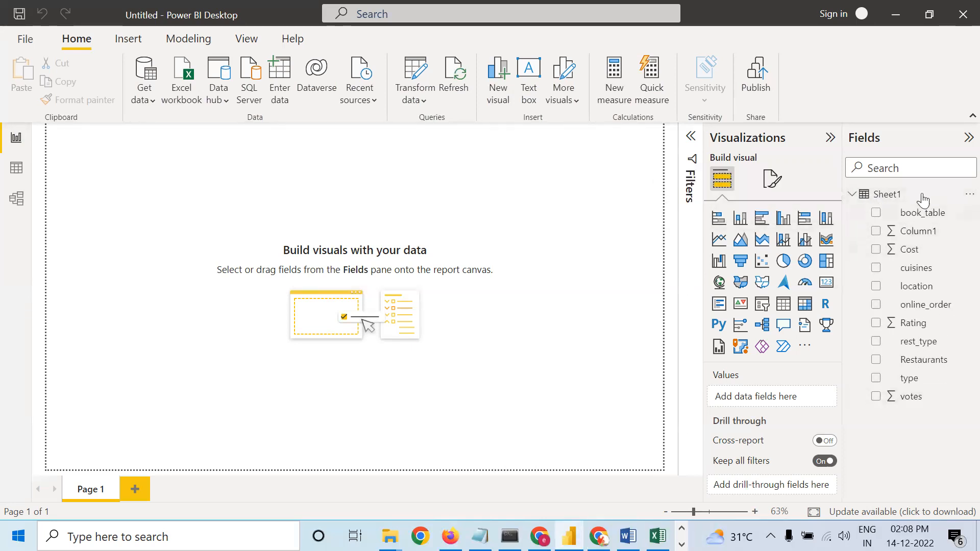
pyautogui.click(969, 194)
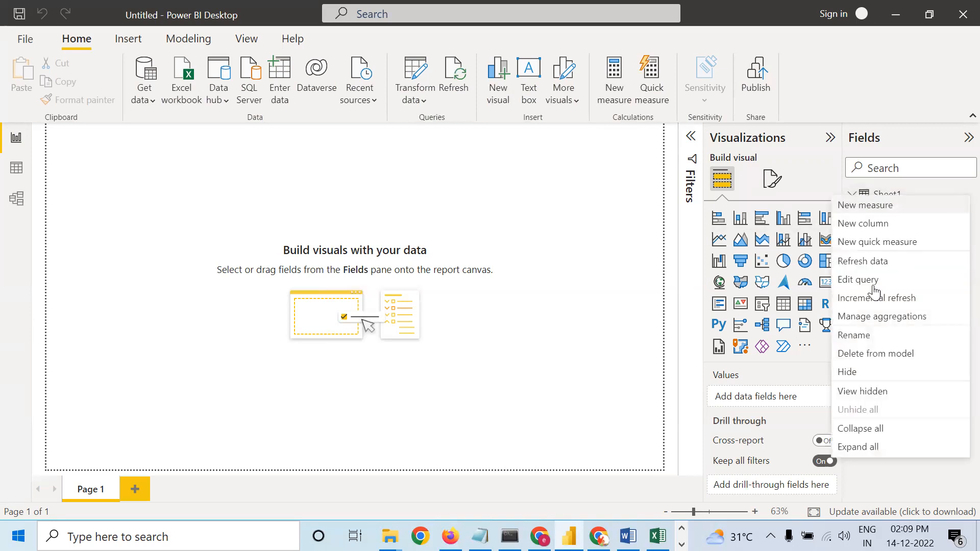
pyautogui.click(854, 337)
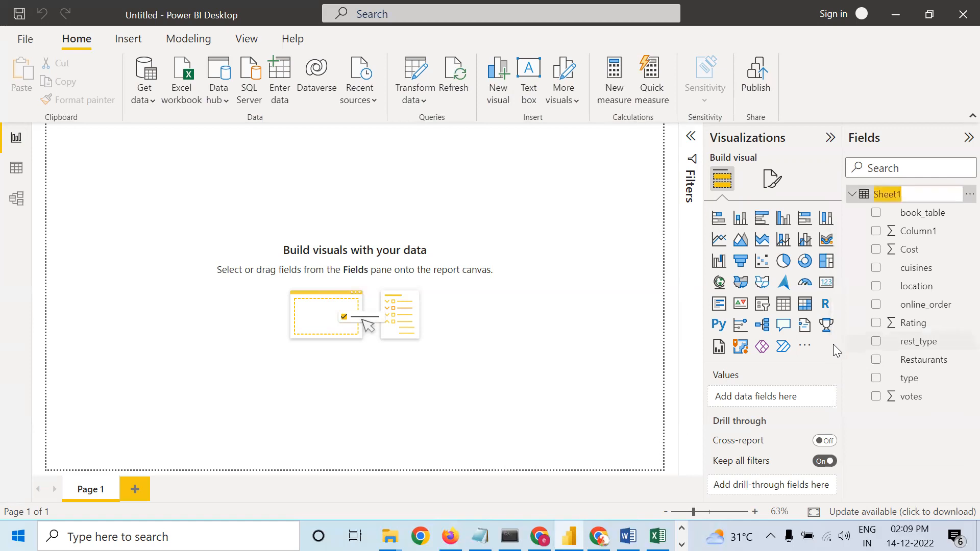
pyautogui.write('zomato')
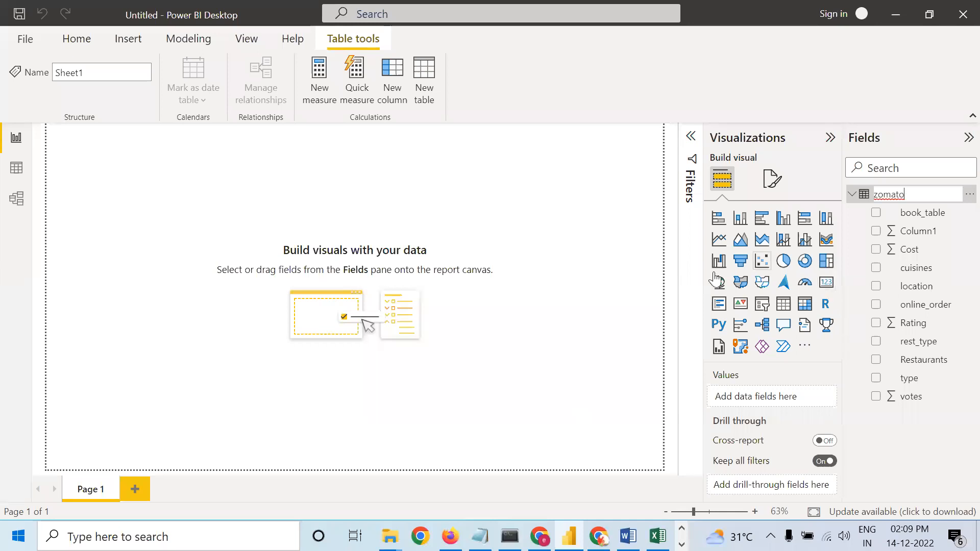
pyautogui.click(595, 298)
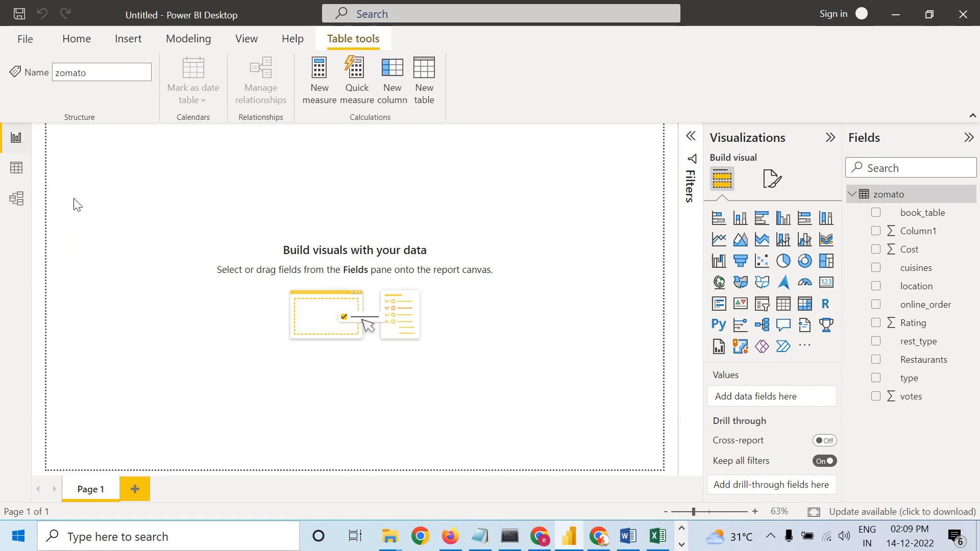
# Examine the zomato table's rows and columns in the data view and its field card in the model view.
pyautogui.click(16, 168)
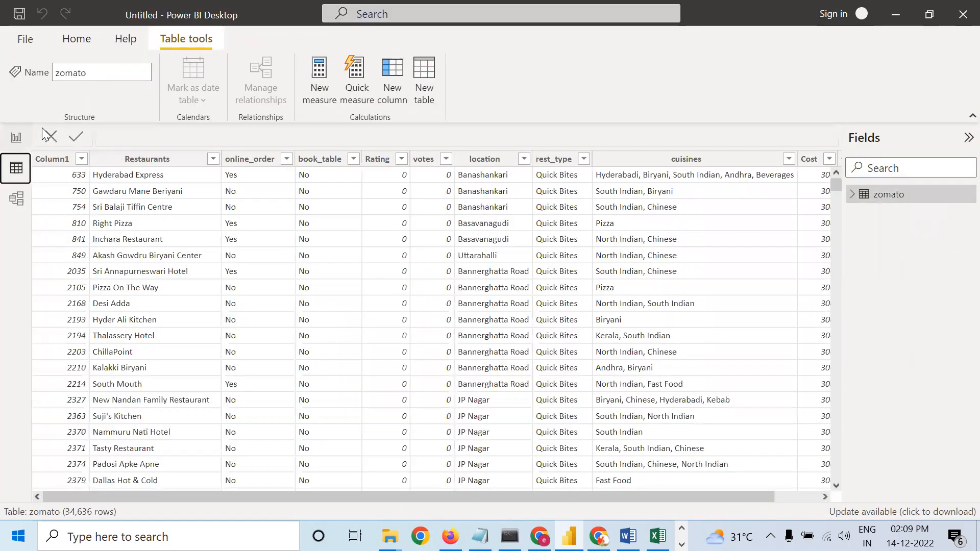
pyautogui.click(16, 138)
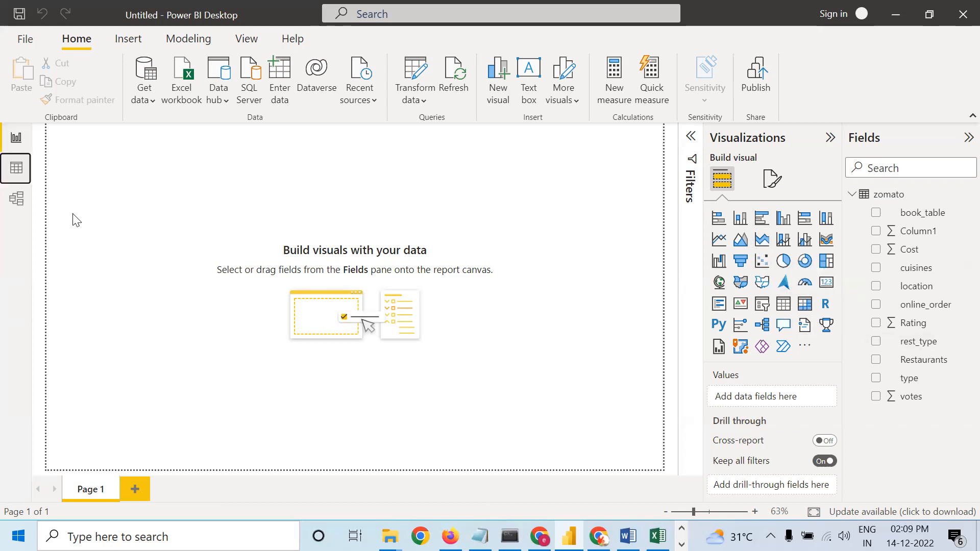
pyautogui.click(16, 167)
pyautogui.moveTo(572, 495); pyautogui.dragTo(766, 439)
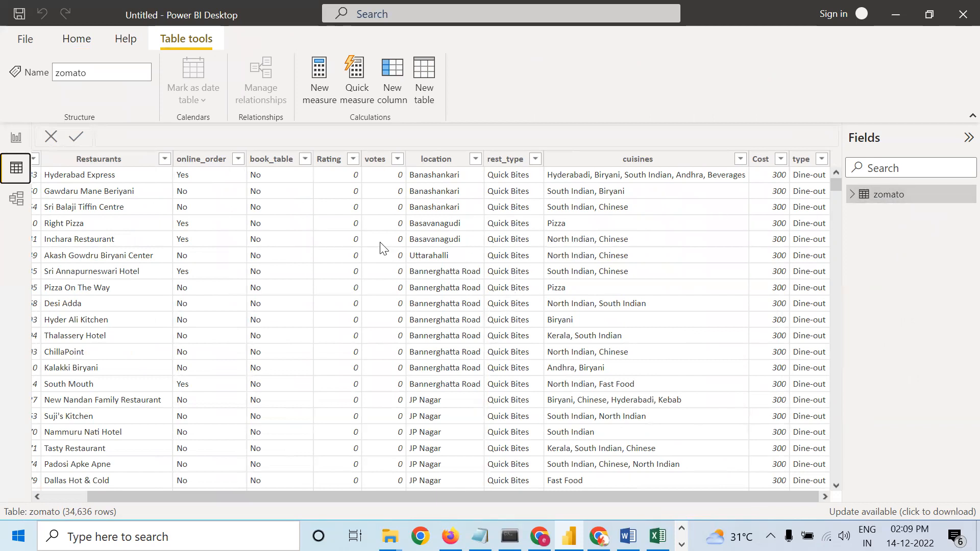
pyautogui.click(15, 200)
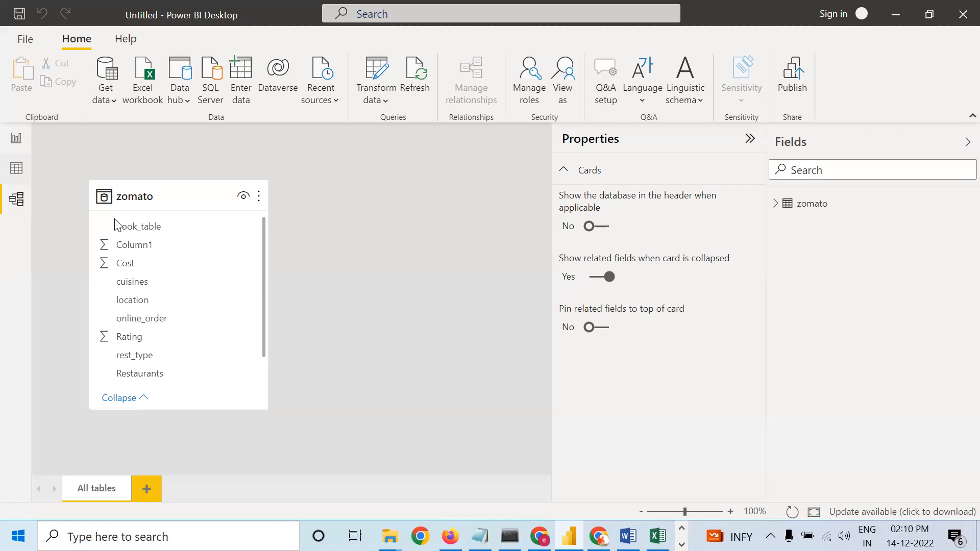
pyautogui.click(17, 168)
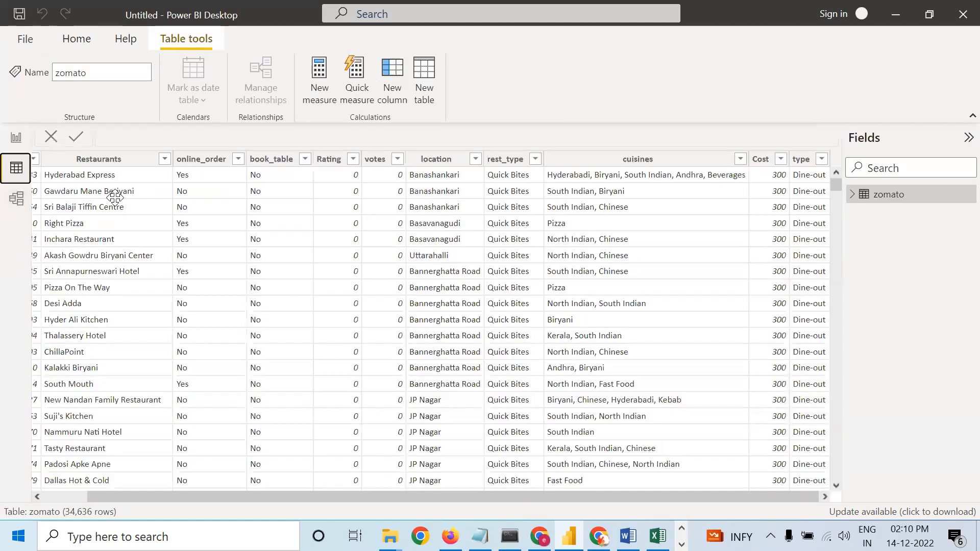
pyautogui.click(18, 206)
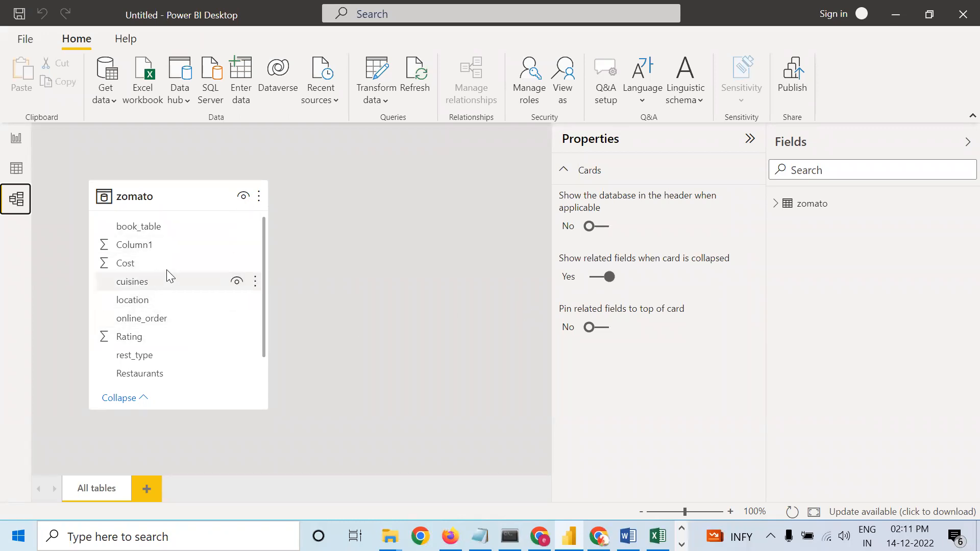
pyautogui.click(16, 169)
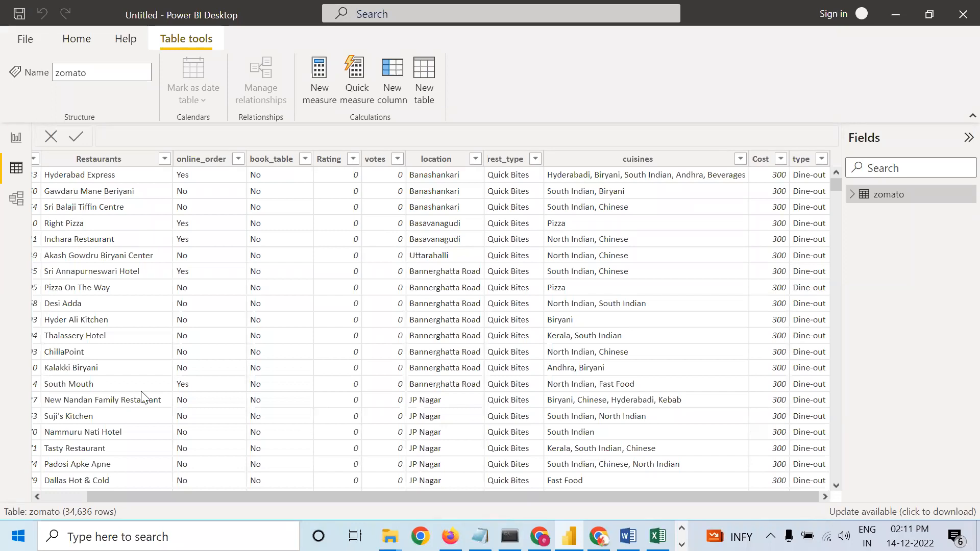
pyautogui.moveTo(194, 500); pyautogui.dragTo(170, 500)
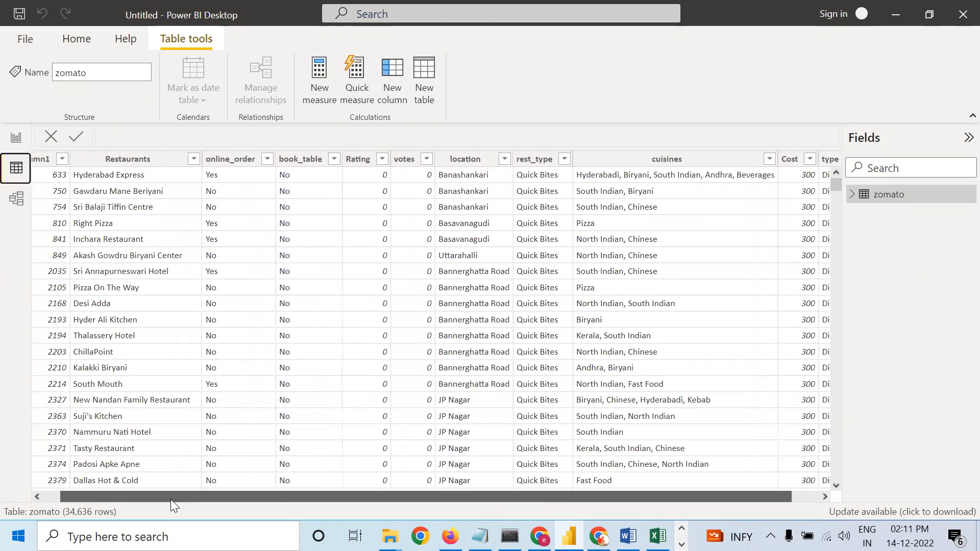
# Examine the distinct filter values of the Restaurants, online_order and book_table columns in the zomato table.
pyautogui.click(79, 207)
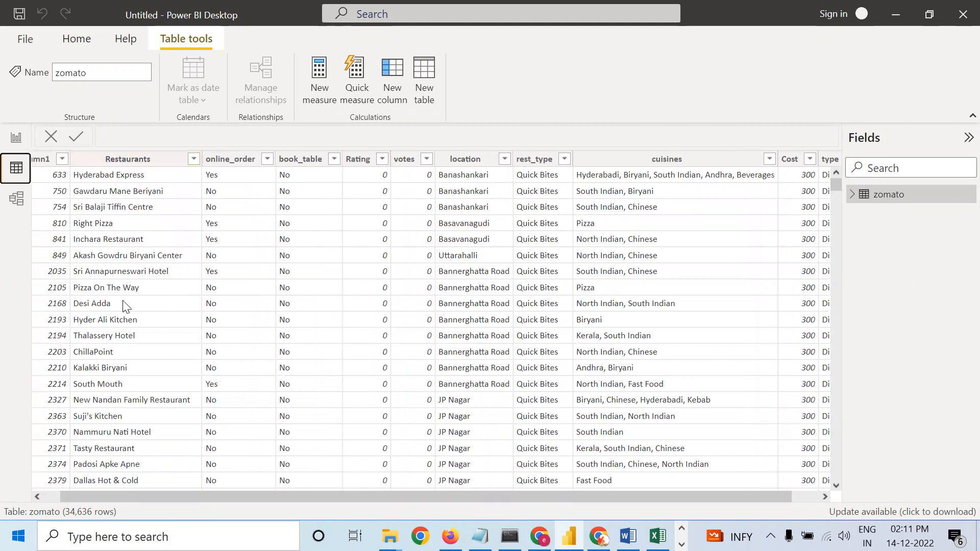
pyautogui.click(214, 225)
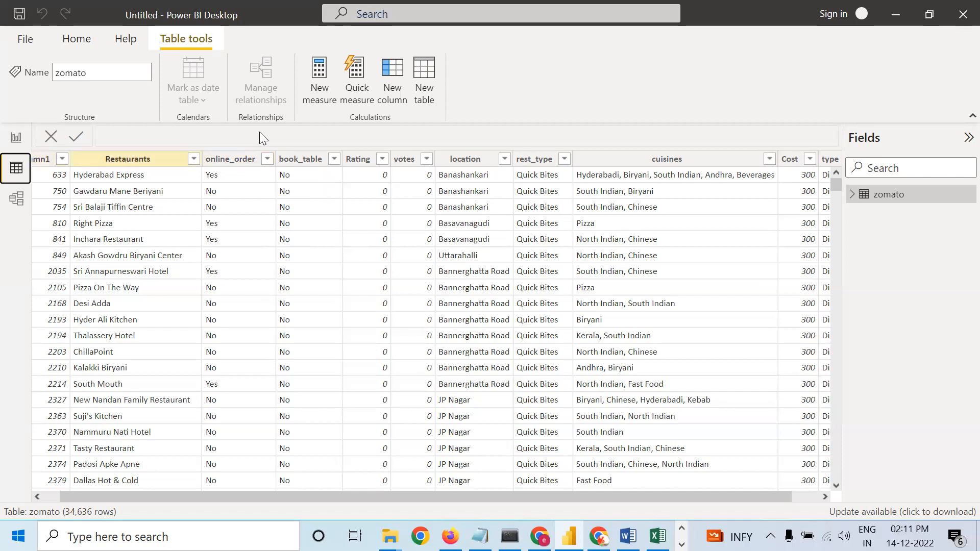
pyautogui.click(193, 159)
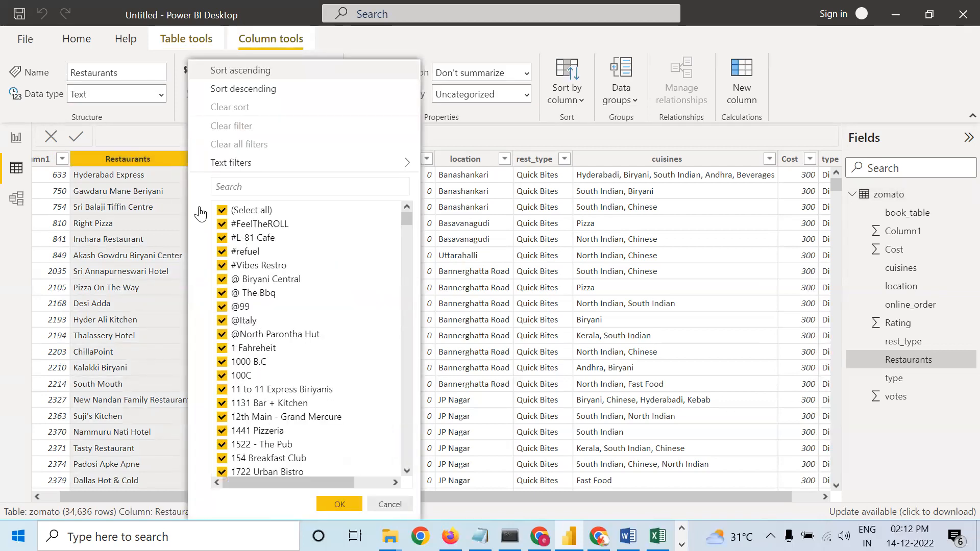
pyautogui.click(179, 197)
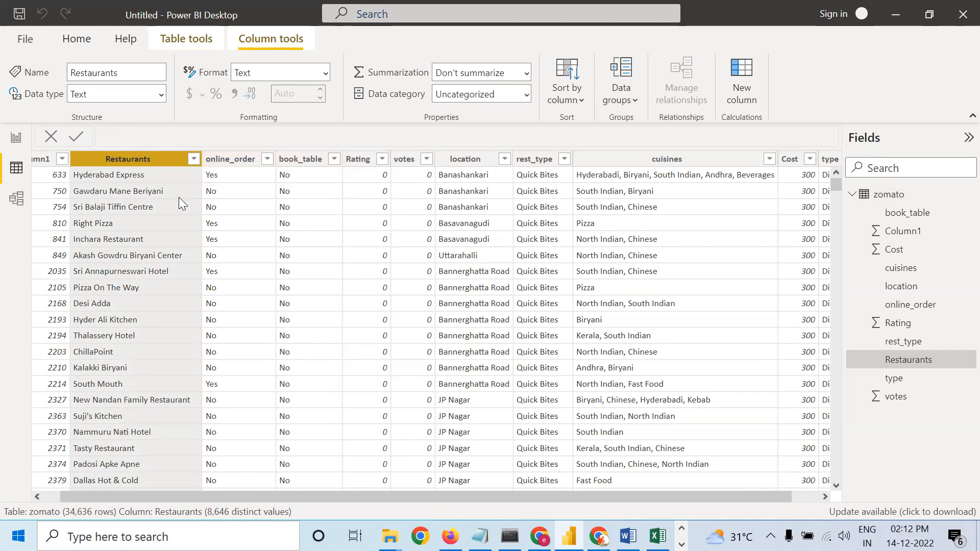
pyautogui.click(267, 159)
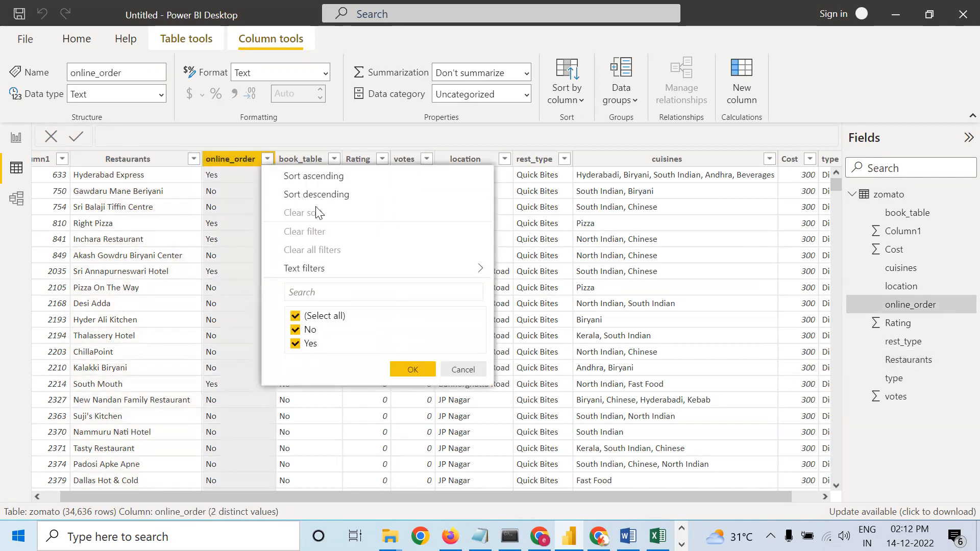
pyautogui.click(335, 159)
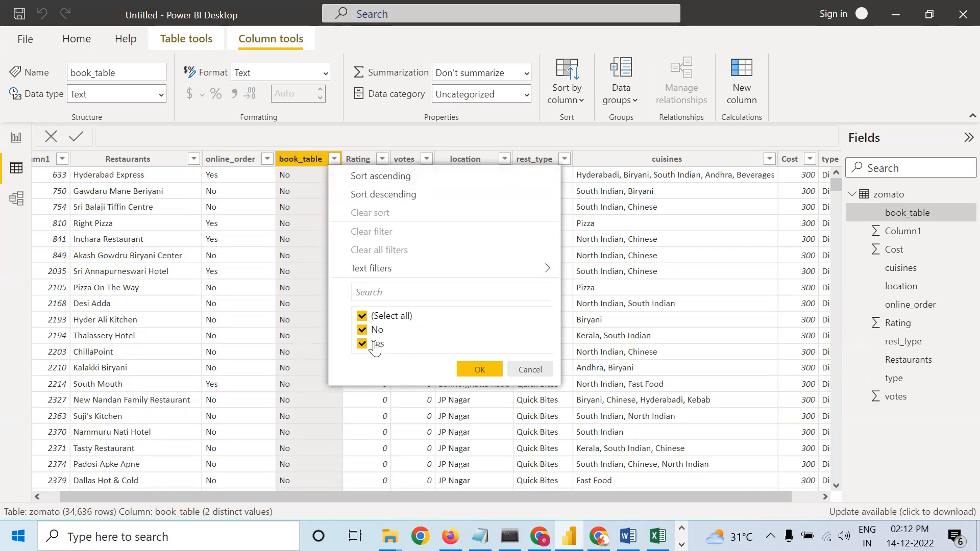
# Examine the full range of Rating values in the column's filter list, from lowest to highest.
pyautogui.click(382, 160)
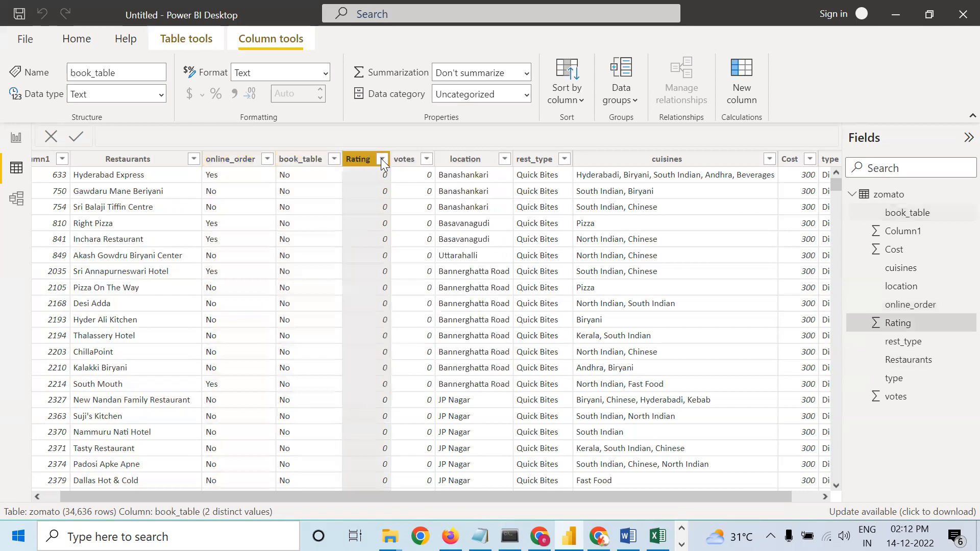
pyautogui.click(382, 160)
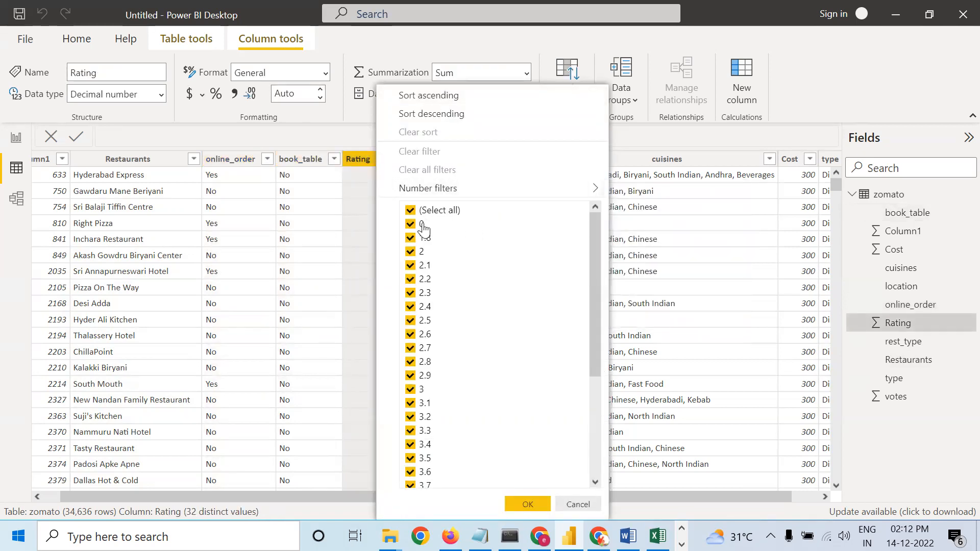
pyautogui.moveTo(596, 262); pyautogui.dragTo(596, 403)
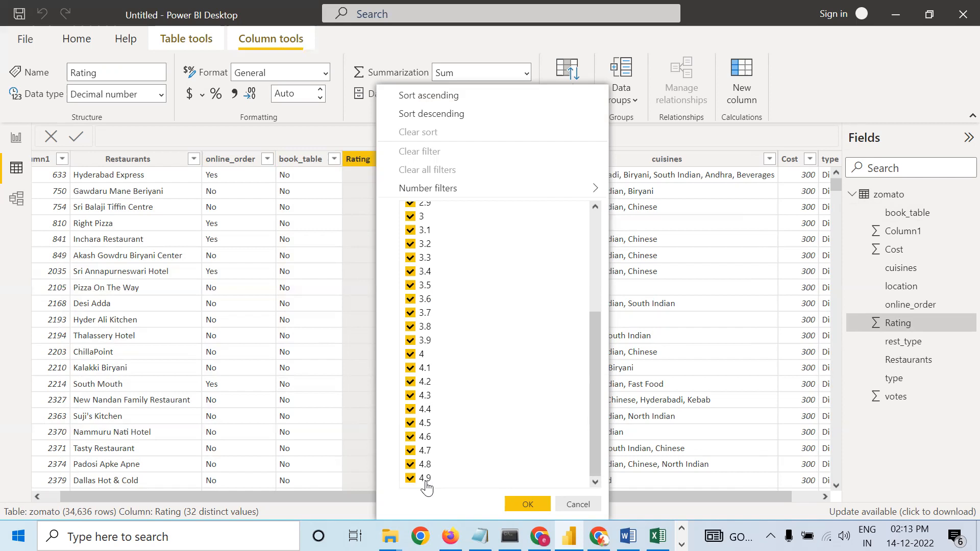
pyautogui.click(334, 141)
# Look through the votes column's filter list down to its last listed value.
pyautogui.click(426, 159)
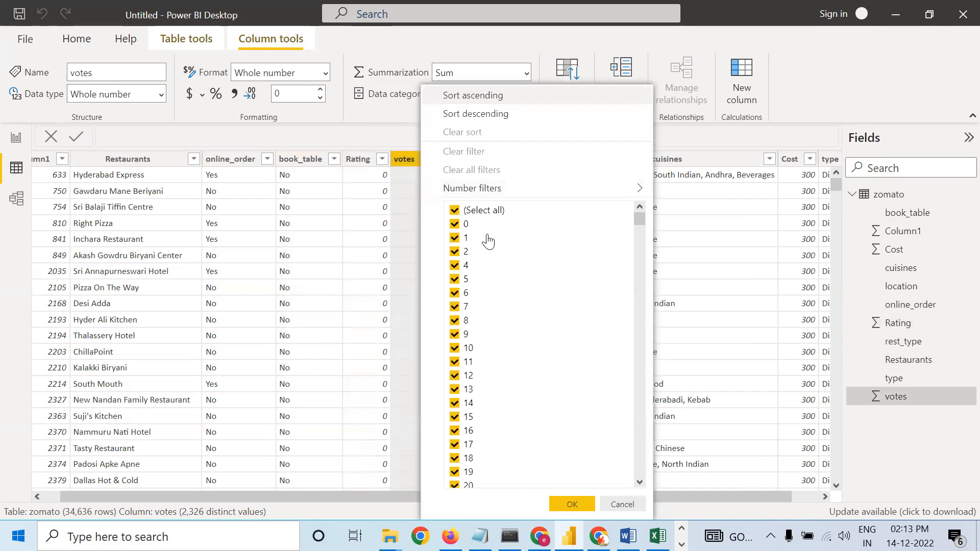
pyautogui.scroll(-15, 475, 321)
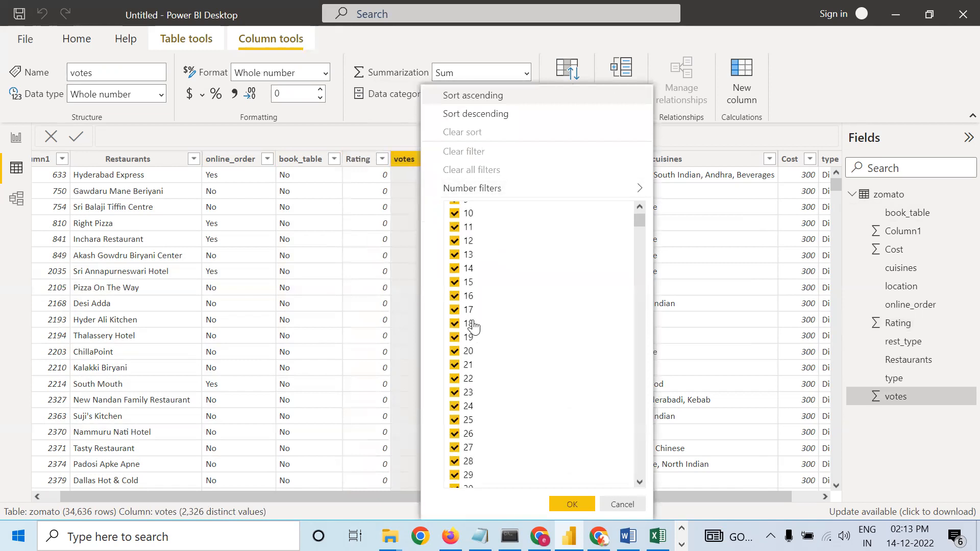
pyautogui.moveTo(638, 228); pyautogui.dragTo(526, 480)
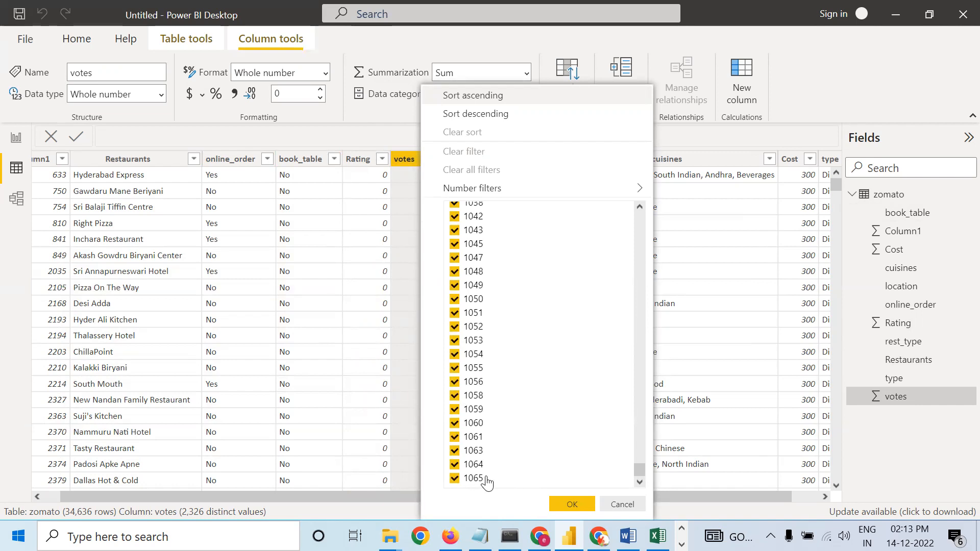
pyautogui.click(731, 136)
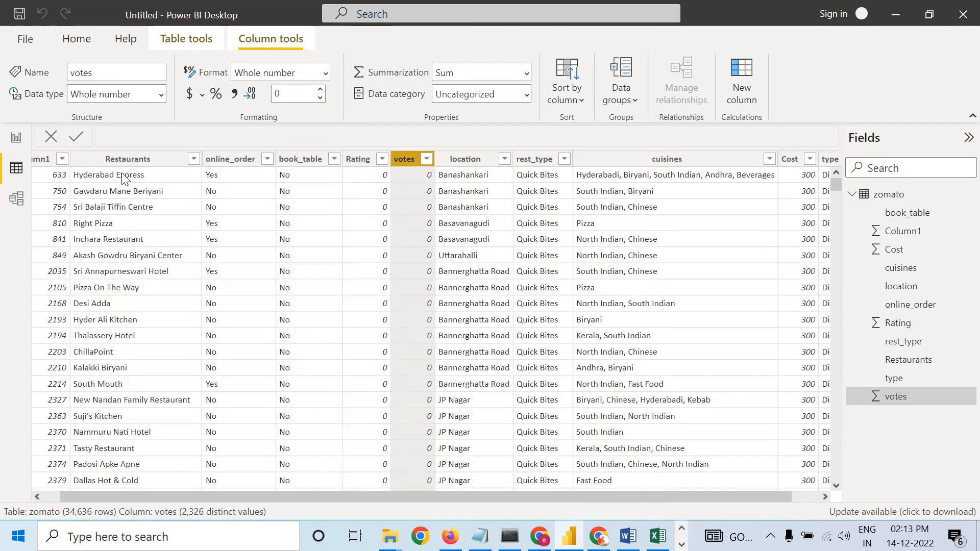
# Look through the areas listed in the location column's filter values.
pyautogui.click(502, 159)
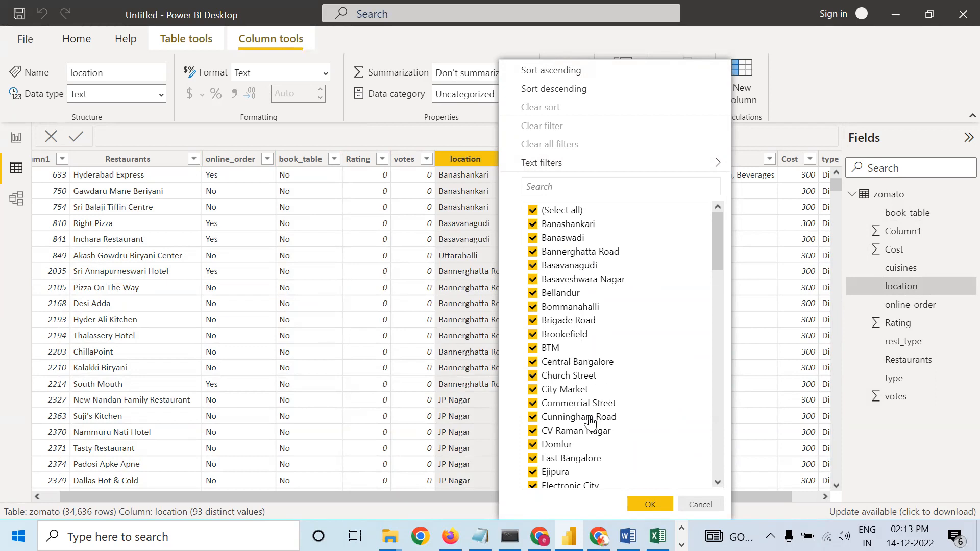
pyautogui.scroll(-8, 617, 379)
pyautogui.scroll(-15, 623, 378)
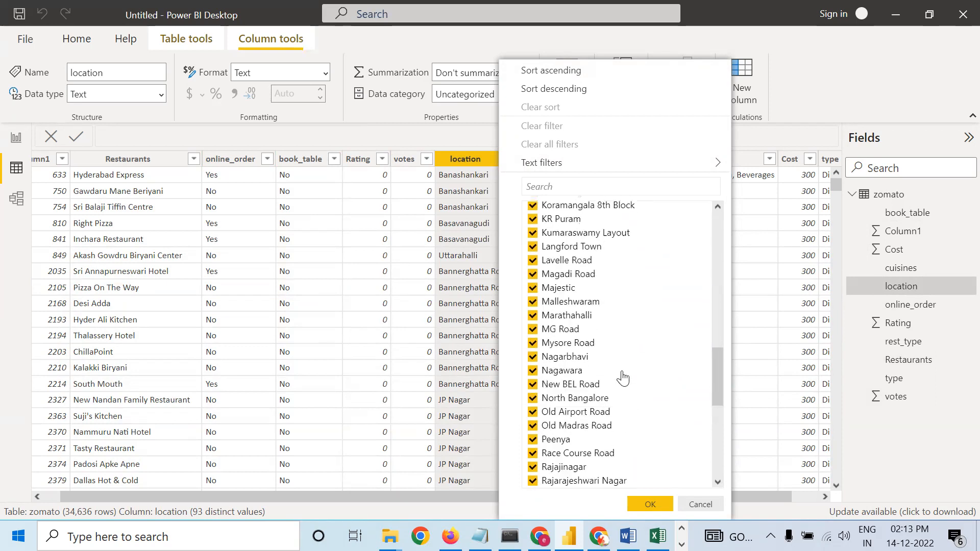
pyautogui.click(812, 83)
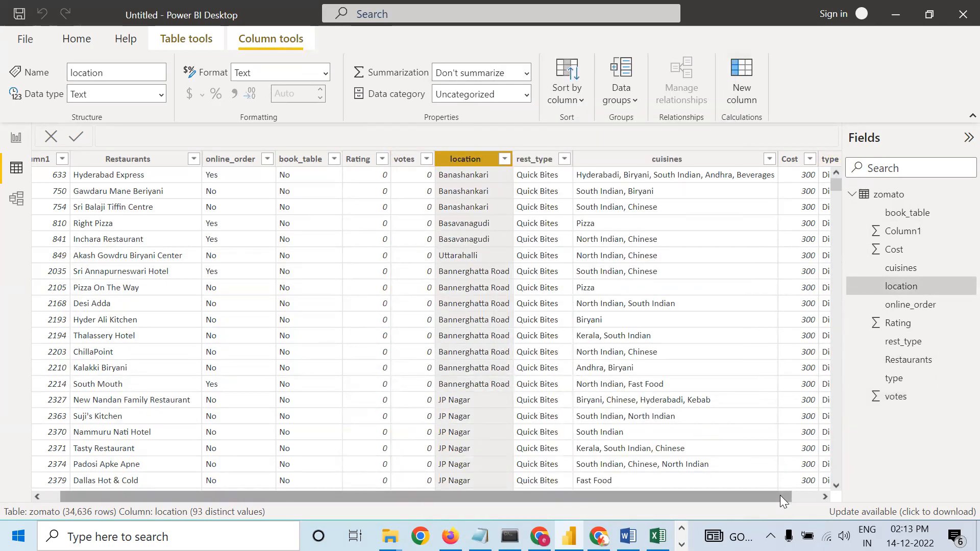
# Compare the categories in the type column's filter list with those in the rest_type column.
pyautogui.moveTo(780, 495); pyautogui.dragTo(817, 495)
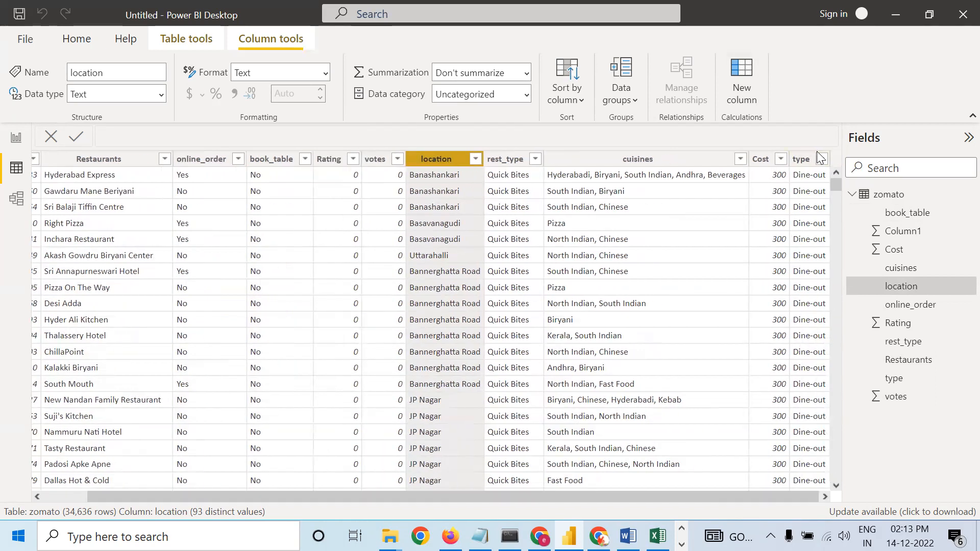
pyautogui.click(823, 159)
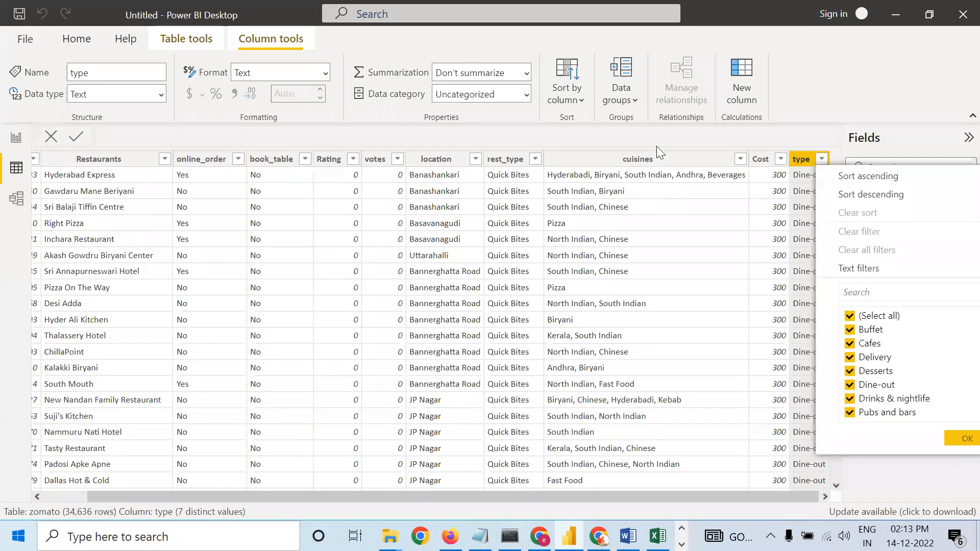
pyautogui.click(535, 159)
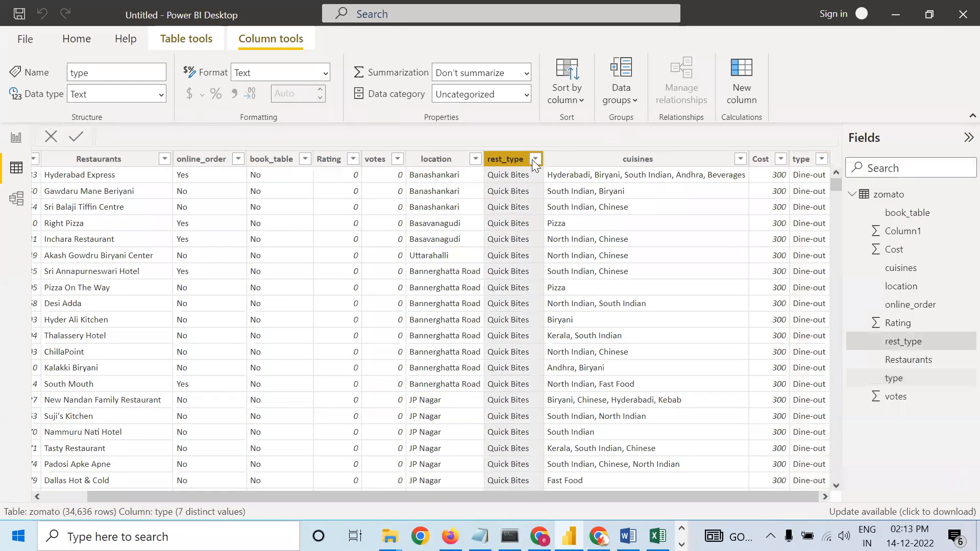
pyautogui.click(534, 160)
pyautogui.moveTo(535, 164)
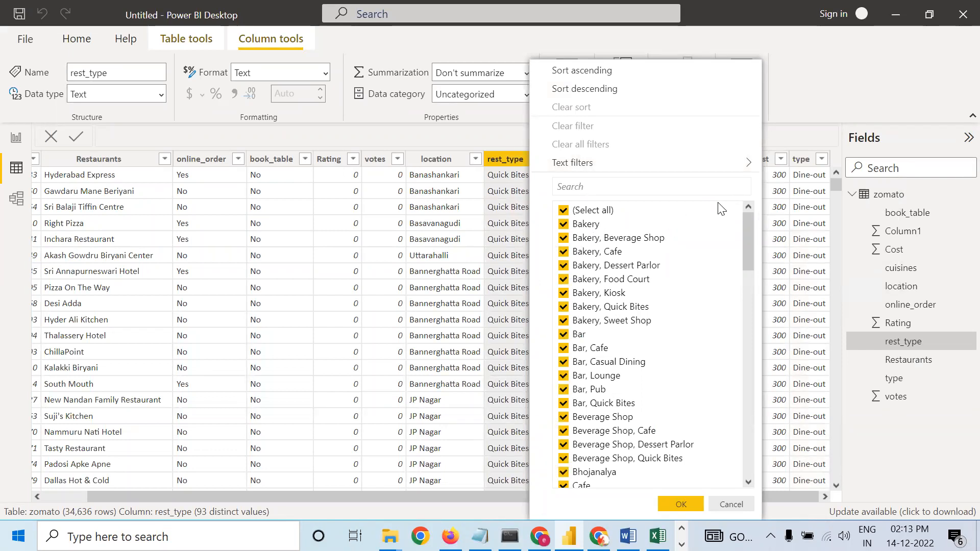
pyautogui.click(821, 159)
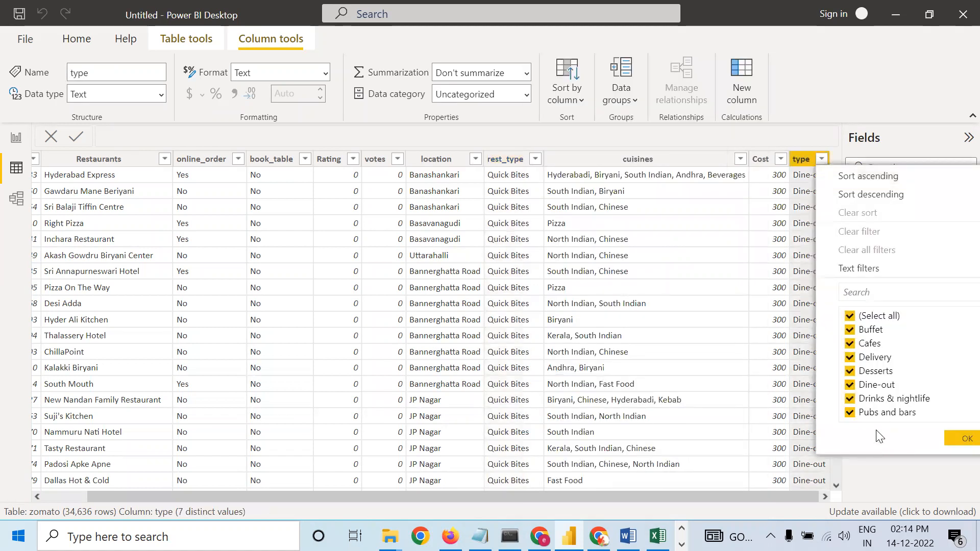
pyautogui.click(735, 162)
pyautogui.click(735, 163)
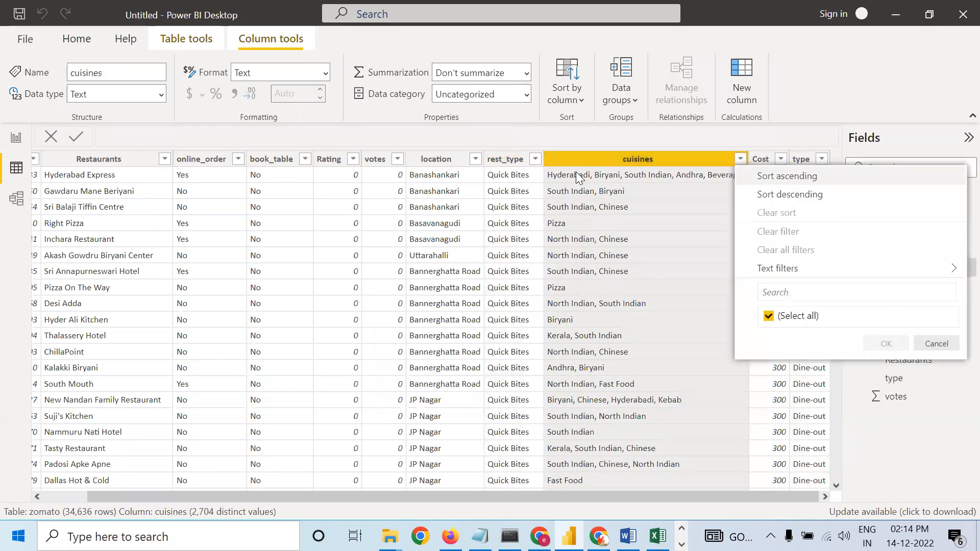
pyautogui.click(534, 161)
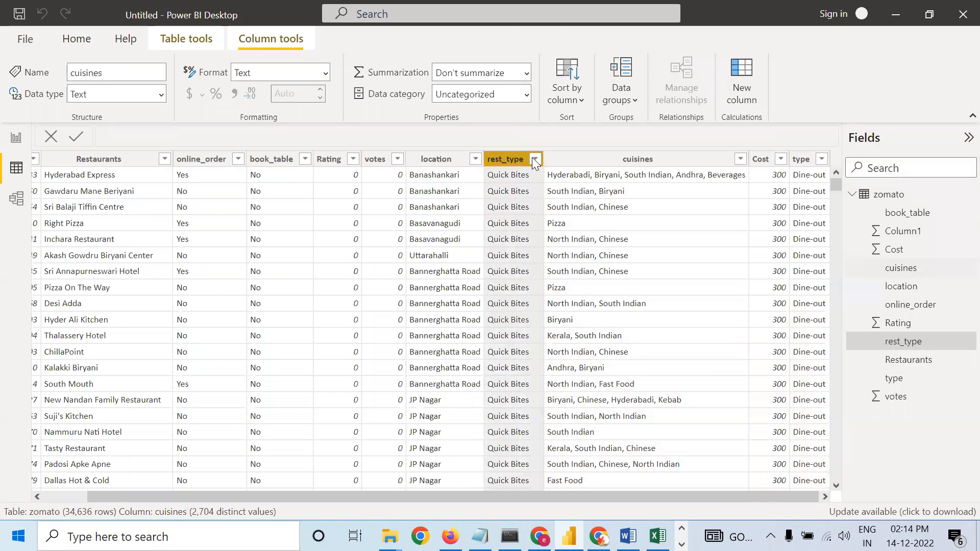
pyautogui.click(534, 161)
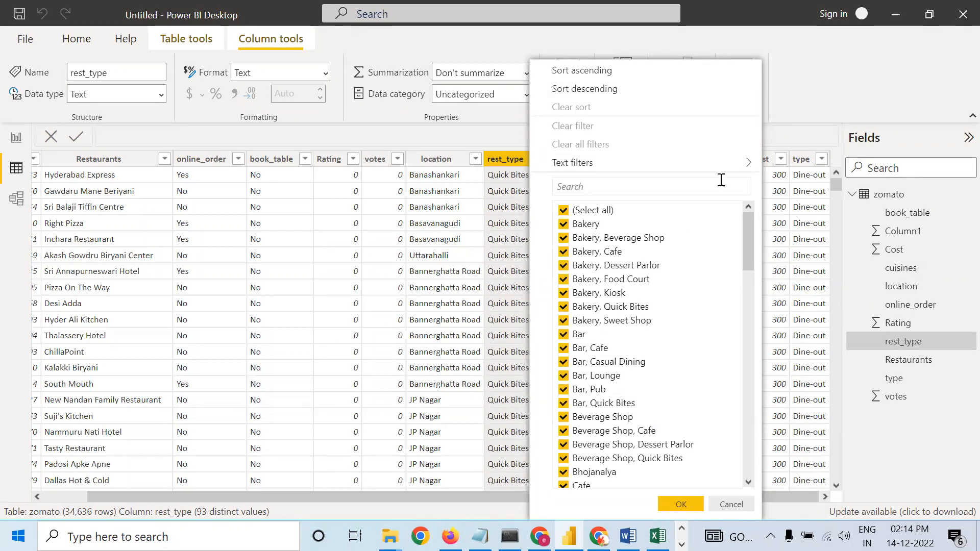
pyautogui.press('Escape')
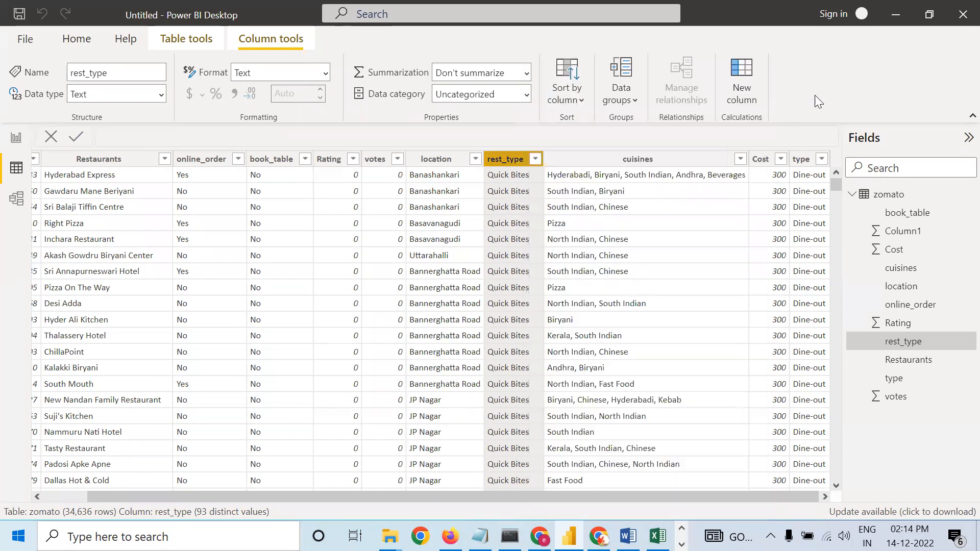
# Look through the cuisine combinations in the cuisines column's filter list down to the end.
pyautogui.click(742, 160)
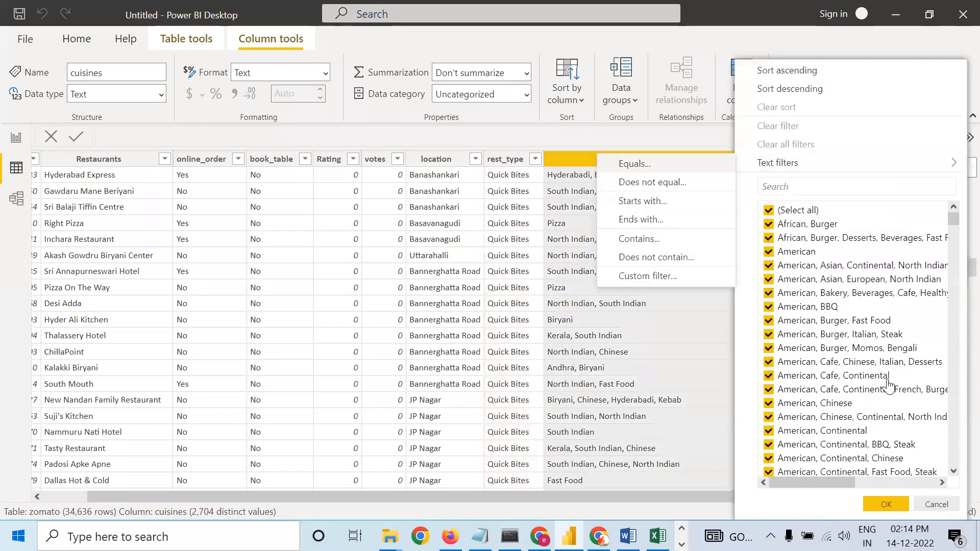
pyautogui.scroll(-20, 884, 378)
pyautogui.scroll(-12, 874, 362)
pyautogui.moveTo(956, 251); pyautogui.dragTo(957, 466)
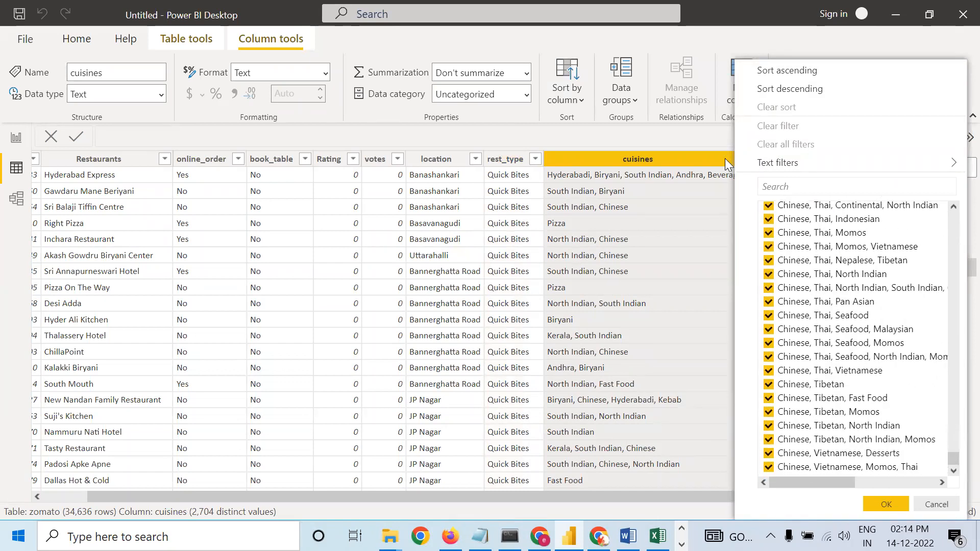
pyautogui.click(661, 138)
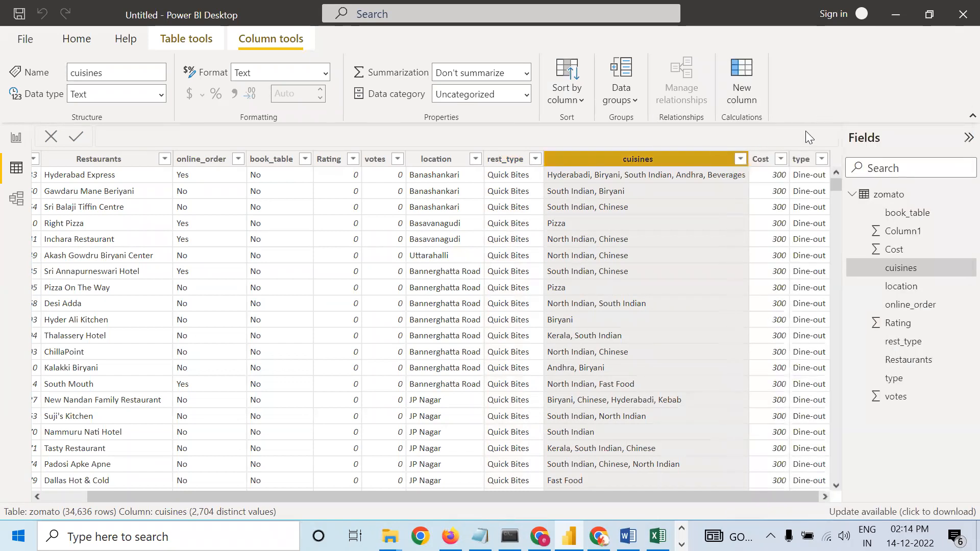
# Examine the range of Cost values in the column's filter list, from lowest to highest.
pyautogui.click(781, 158)
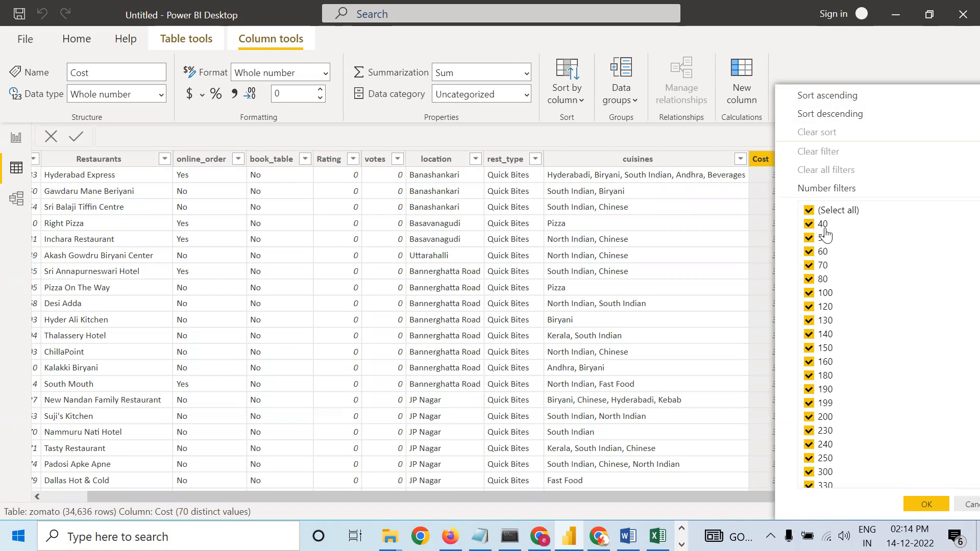
pyautogui.scroll(-10, 838, 237)
pyautogui.scroll(-6, 848, 239)
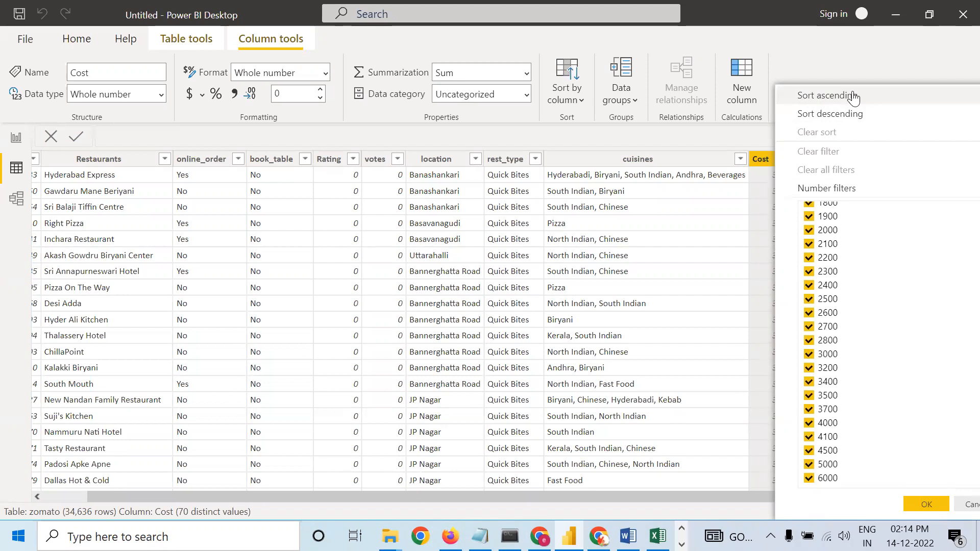
pyautogui.click(890, 60)
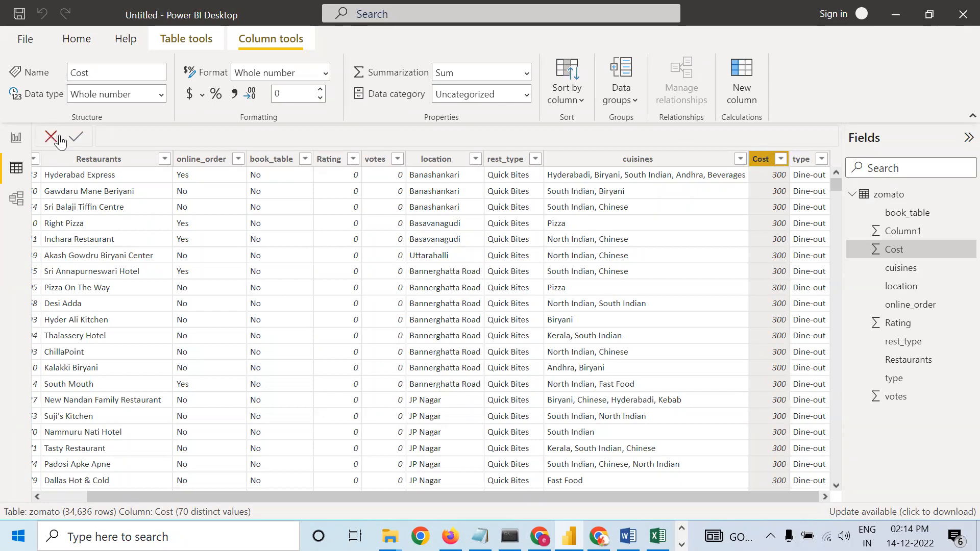
# In the report view, create a stacked column chart with location on the X-axis and Cost on the Y-axis.
pyautogui.click(16, 143)
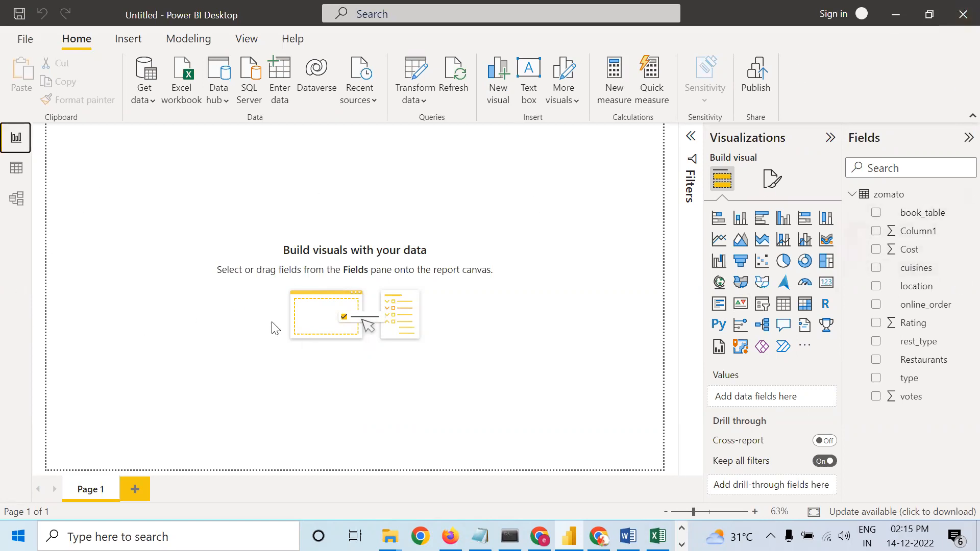
pyautogui.click(741, 220)
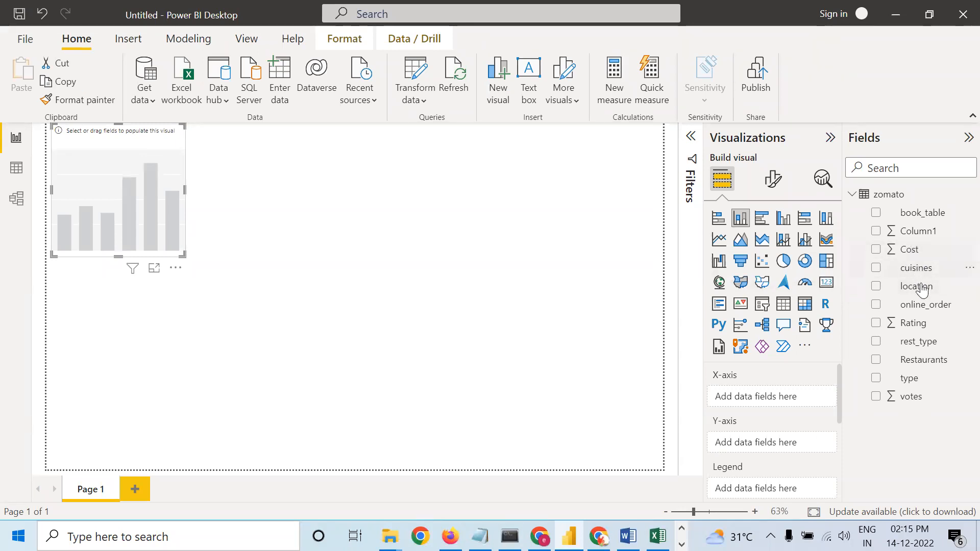
pyautogui.moveTo(925, 294); pyautogui.dragTo(791, 401)
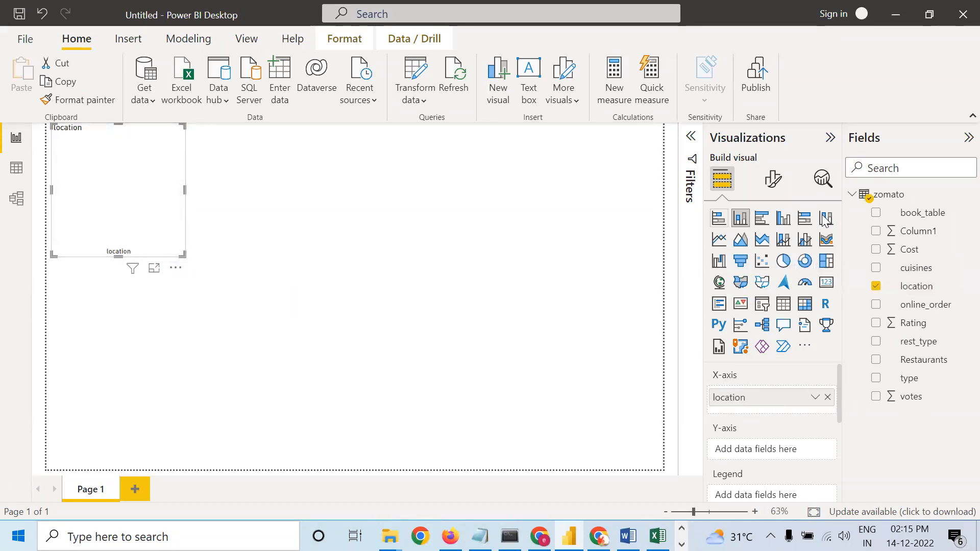
pyautogui.moveTo(895, 249); pyautogui.dragTo(767, 452)
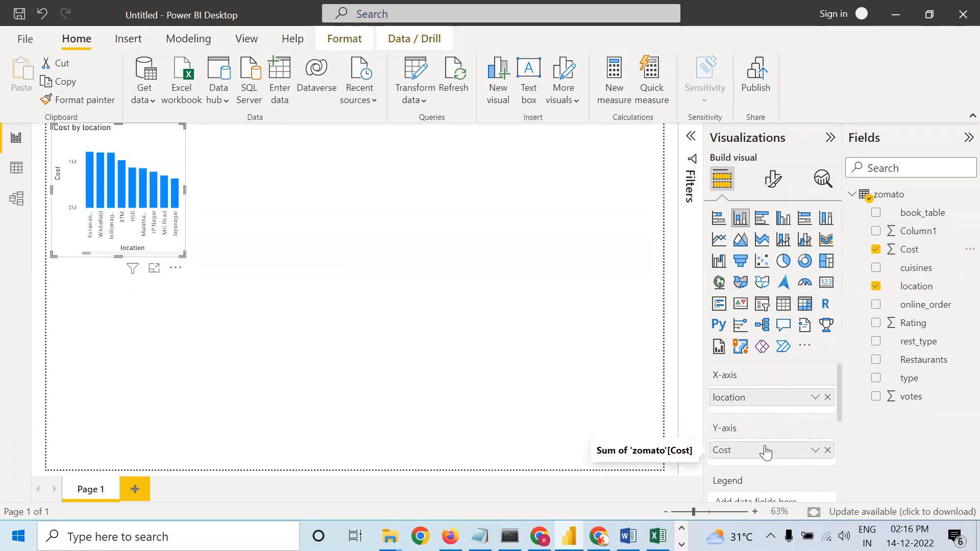
# Enlarge the column chart to fill most of the page and replace Cost with Rating on its Y-axis.
pyautogui.moveTo(320, 329); pyautogui.dragTo(552, 422)
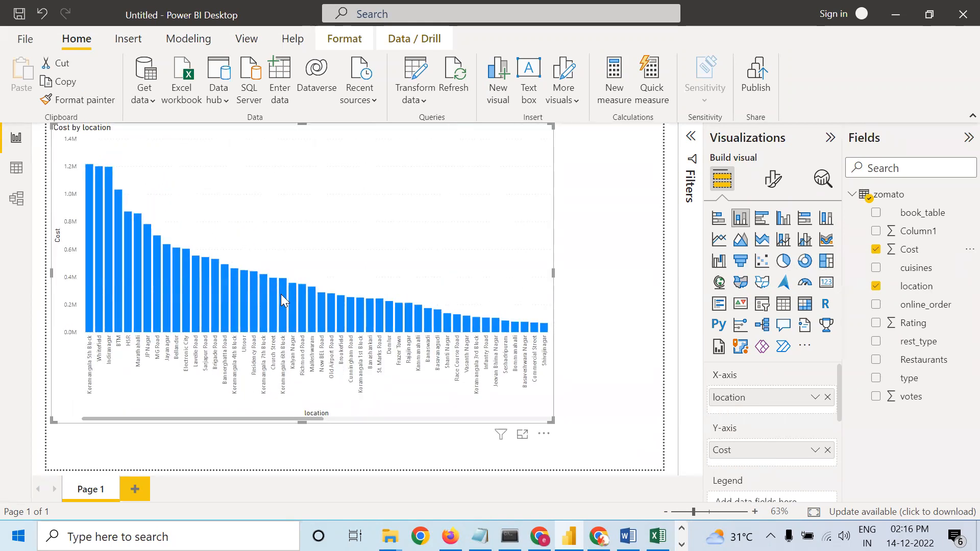
pyautogui.moveTo(313, 420); pyautogui.dragTo(259, 414)
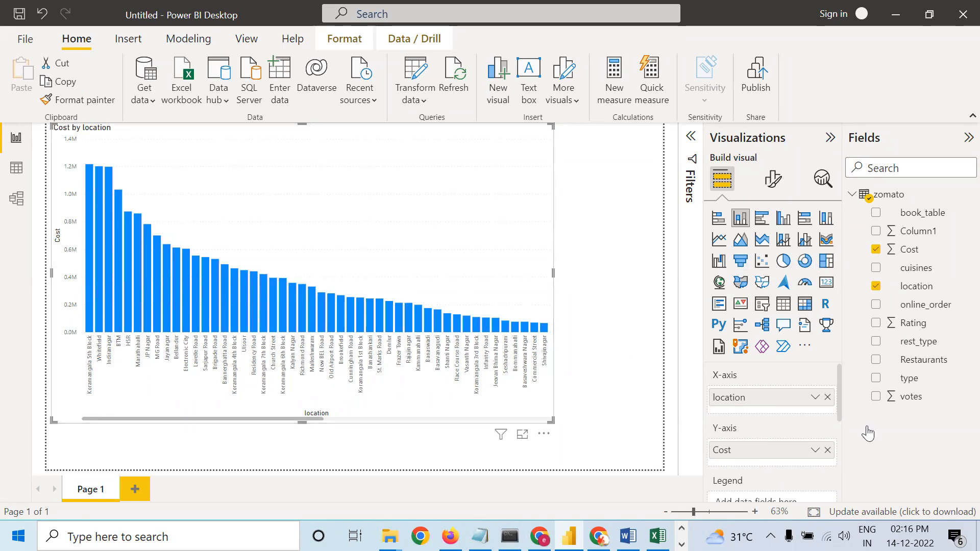
pyautogui.click(828, 451)
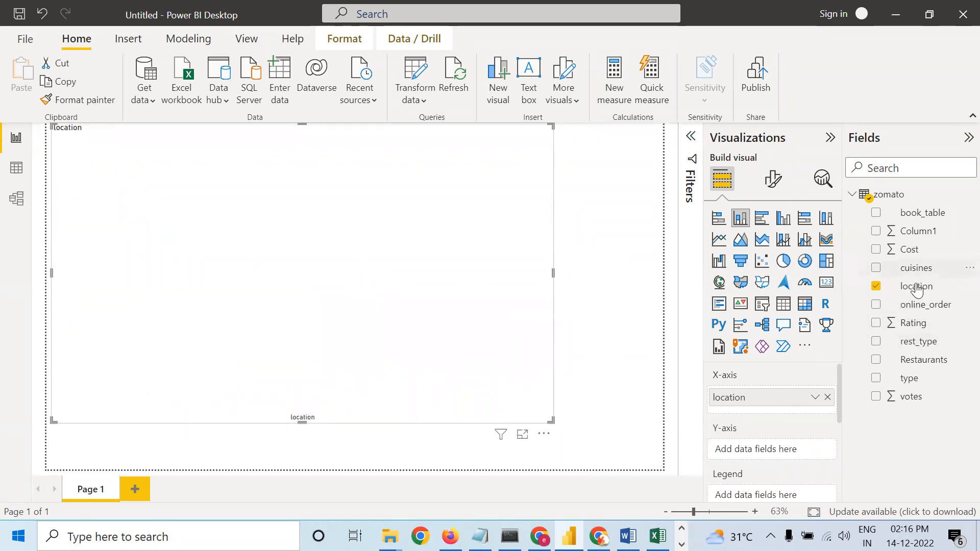
pyautogui.moveTo(917, 328); pyautogui.dragTo(788, 455)
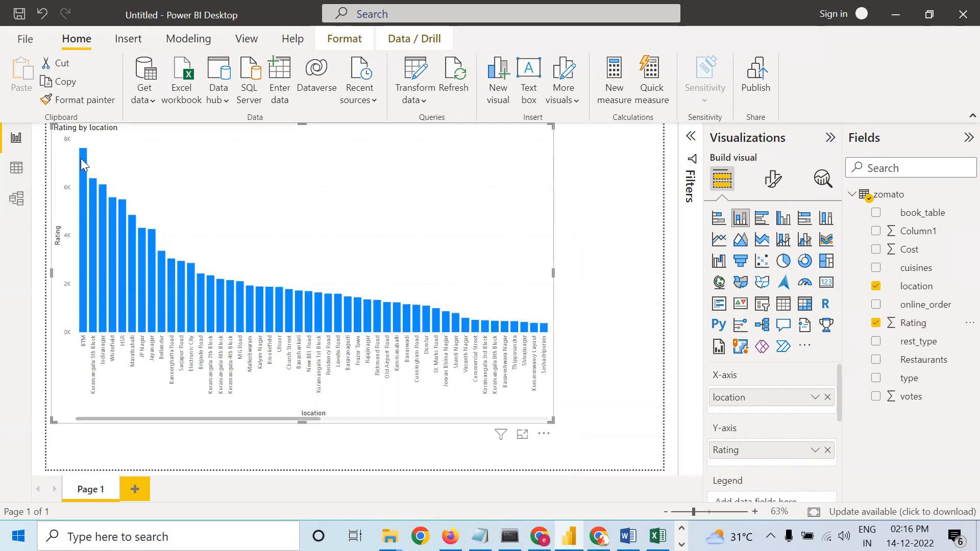
pyautogui.moveTo(82, 165)
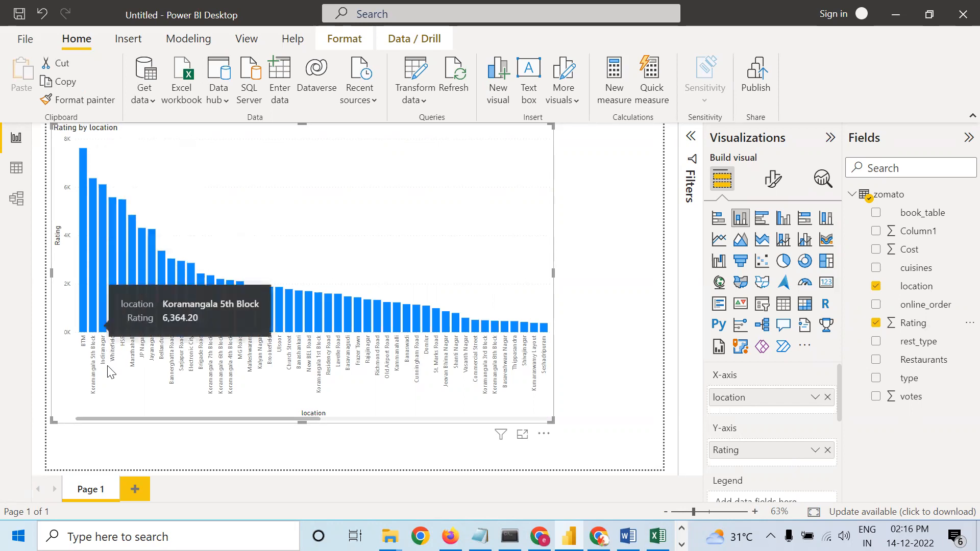
pyautogui.moveTo(205, 420); pyautogui.dragTo(120, 440)
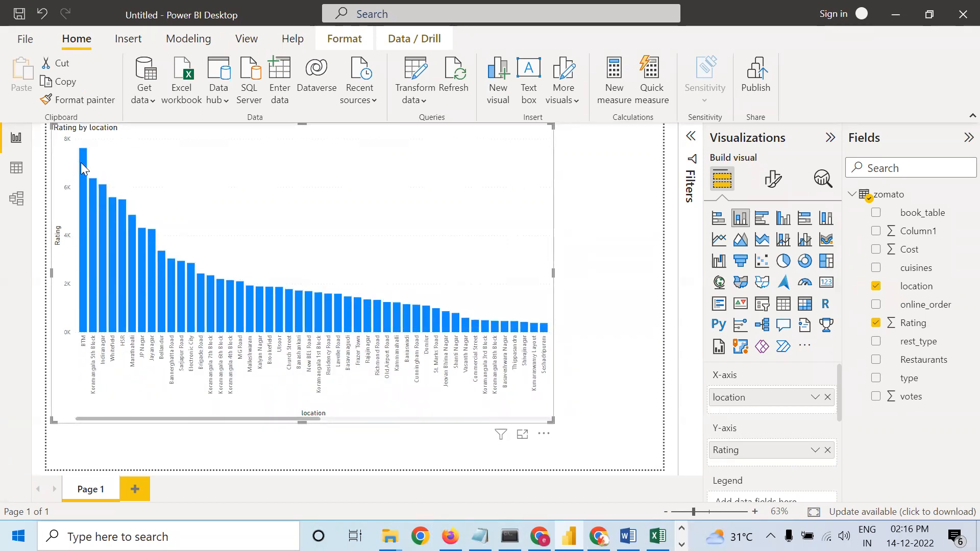
pyautogui.moveTo(81, 163)
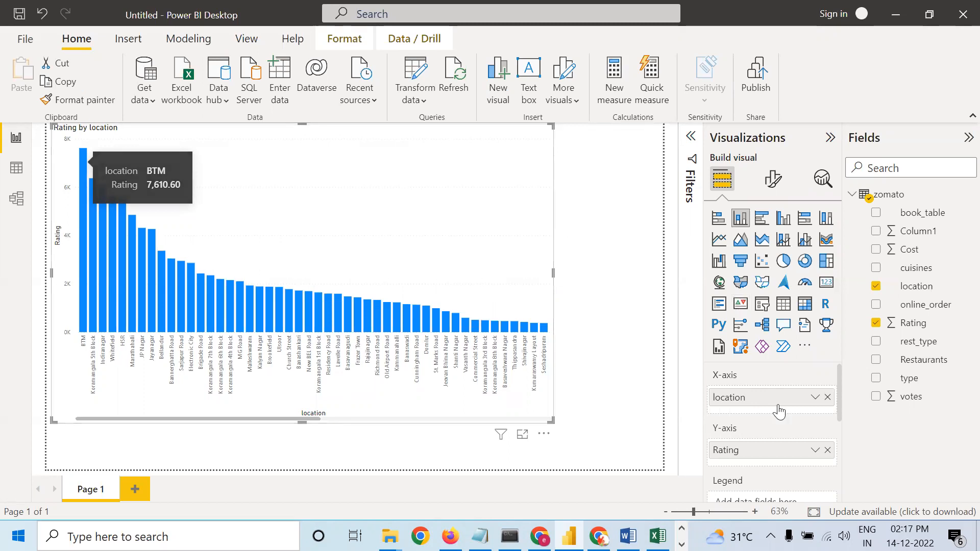
# Try Average as the aggregation for Rating on the Y-axis, narrow the chart, and return the aggregation to Sum.
pyautogui.click(815, 451)
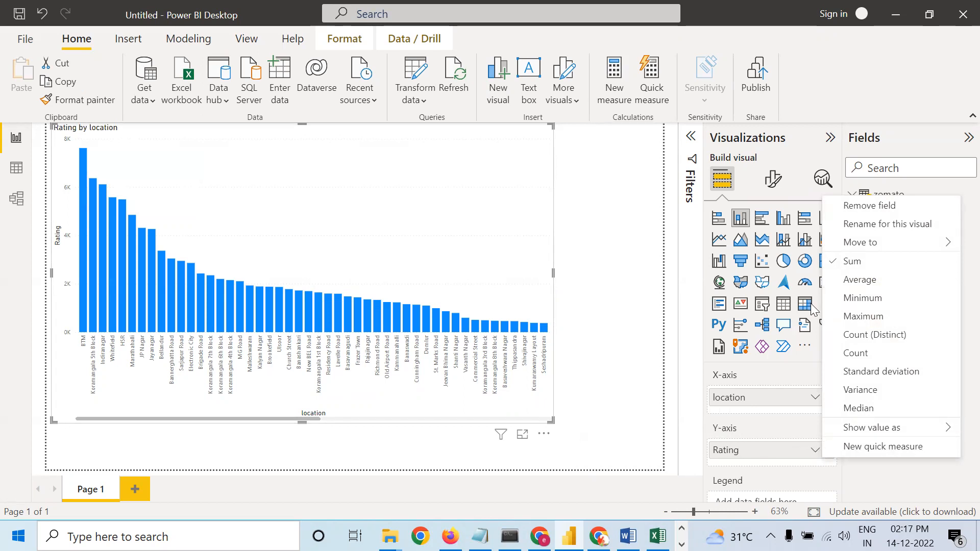
pyautogui.click(844, 283)
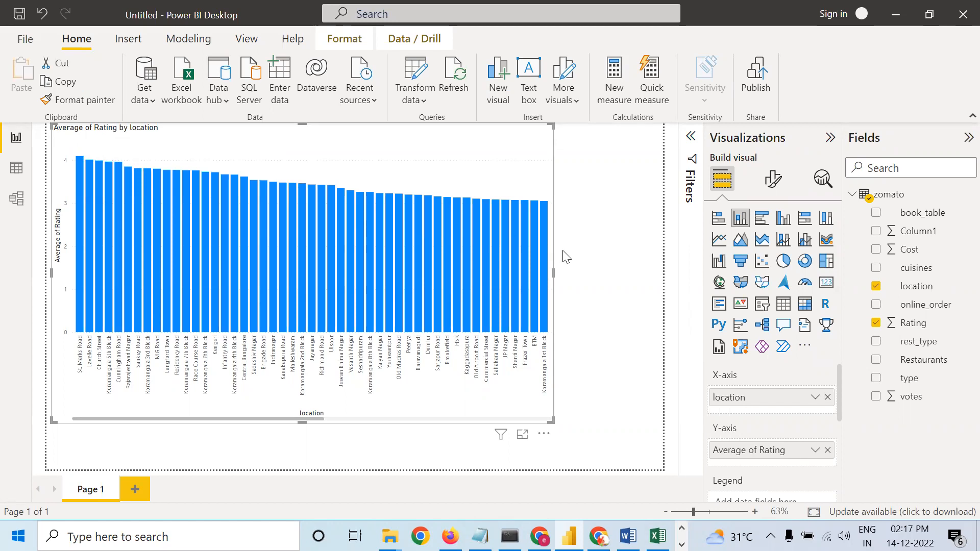
pyautogui.moveTo(554, 272); pyautogui.dragTo(463, 274)
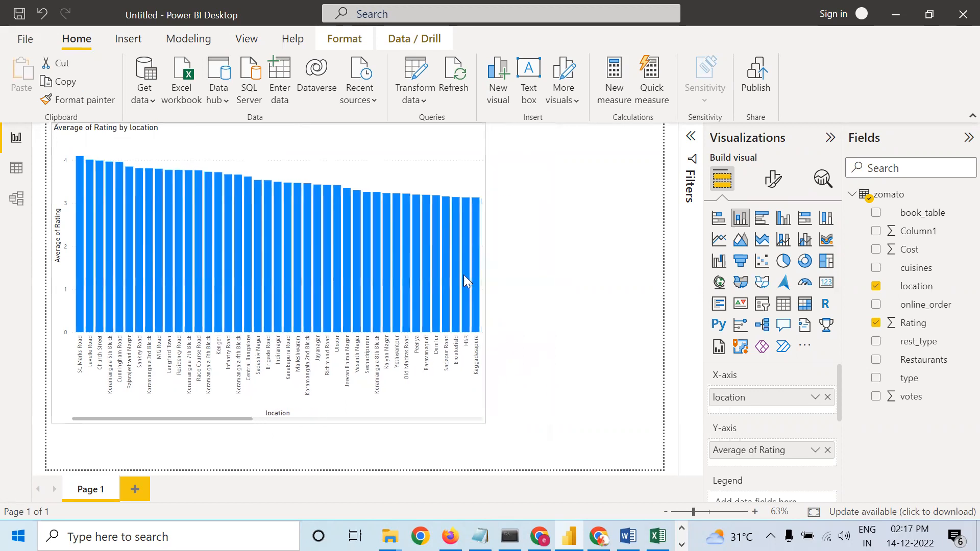
pyautogui.click(815, 450)
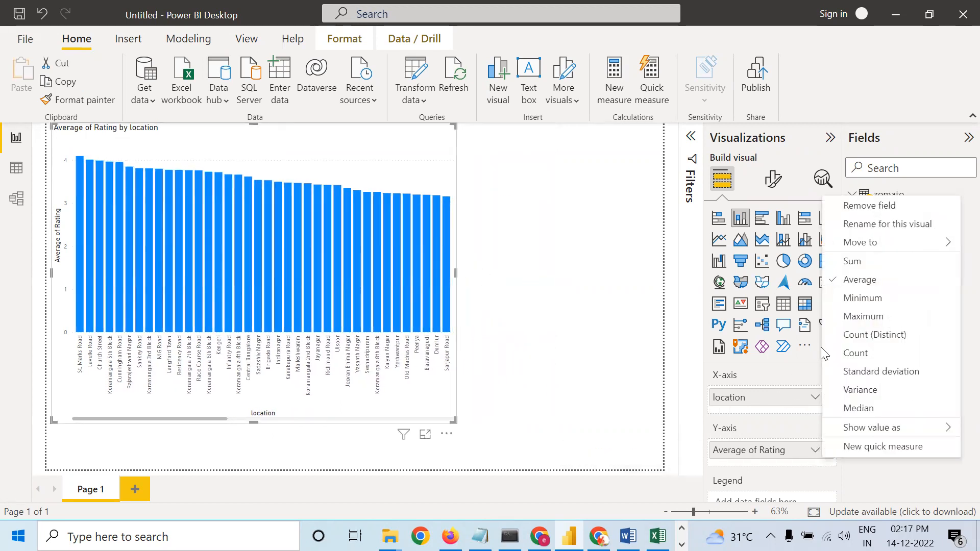
pyautogui.click(848, 260)
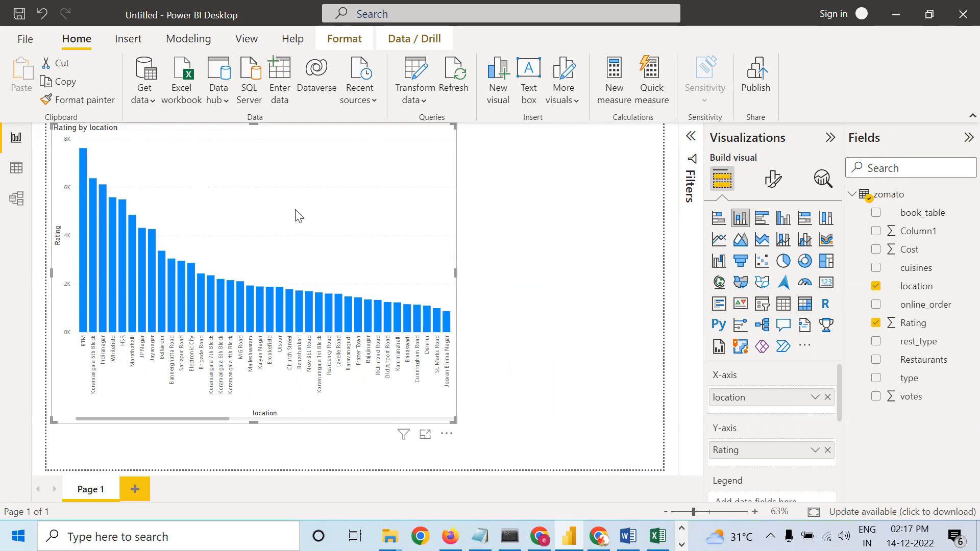
# Narrow the Rating chart to about half the page and add a treemap beside it with location as Category and Count of location as Values.
pyautogui.moveTo(459, 279); pyautogui.dragTo(372, 283)
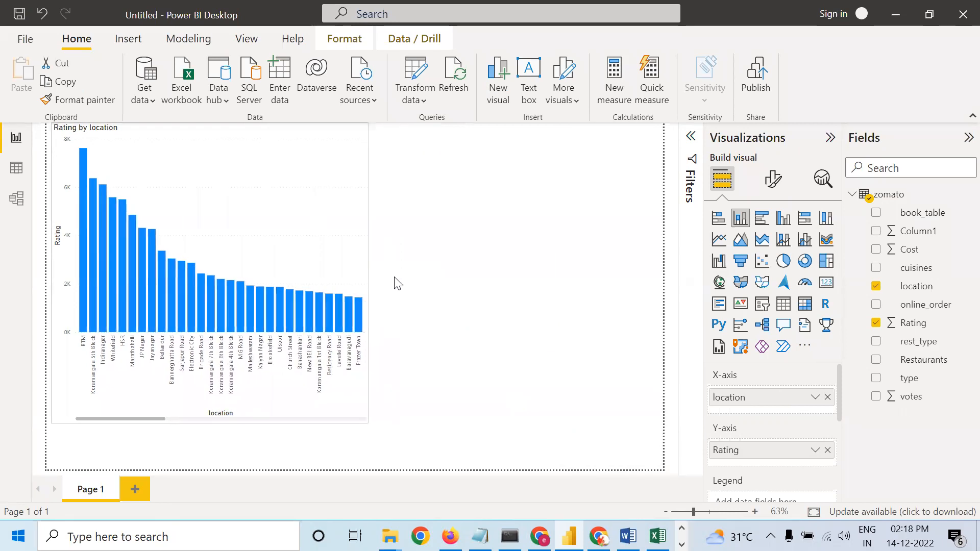
pyautogui.click(453, 284)
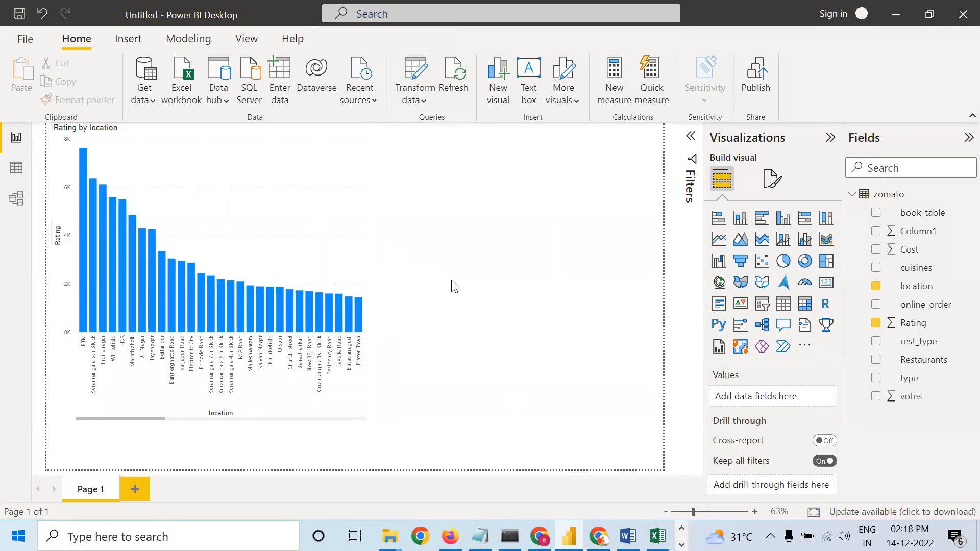
pyautogui.click(827, 262)
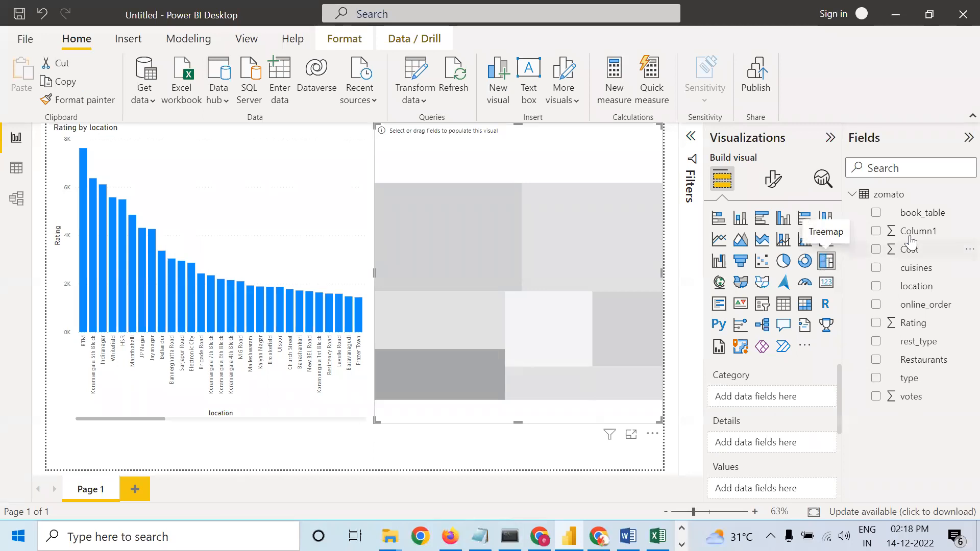
pyautogui.moveTo(912, 292); pyautogui.dragTo(820, 379)
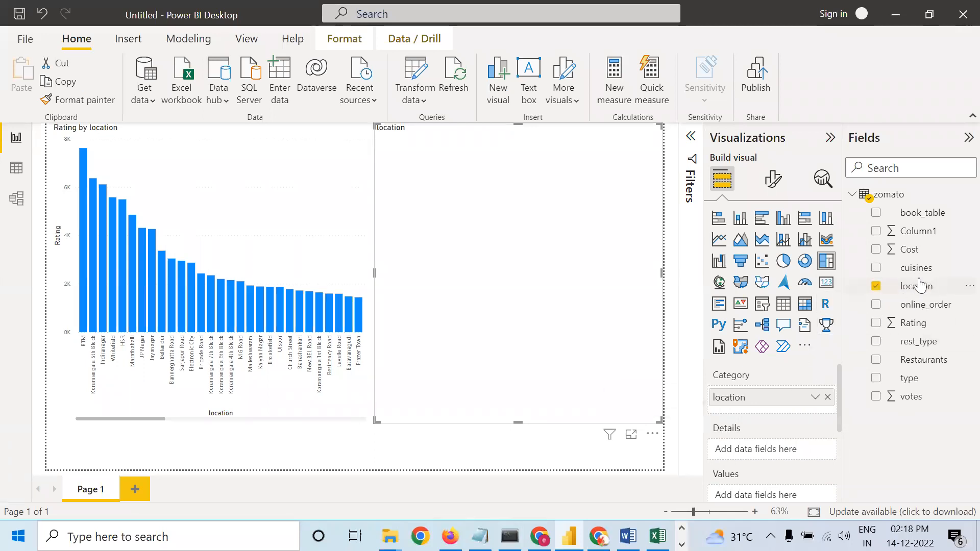
pyautogui.moveTo(918, 286); pyautogui.dragTo(794, 494)
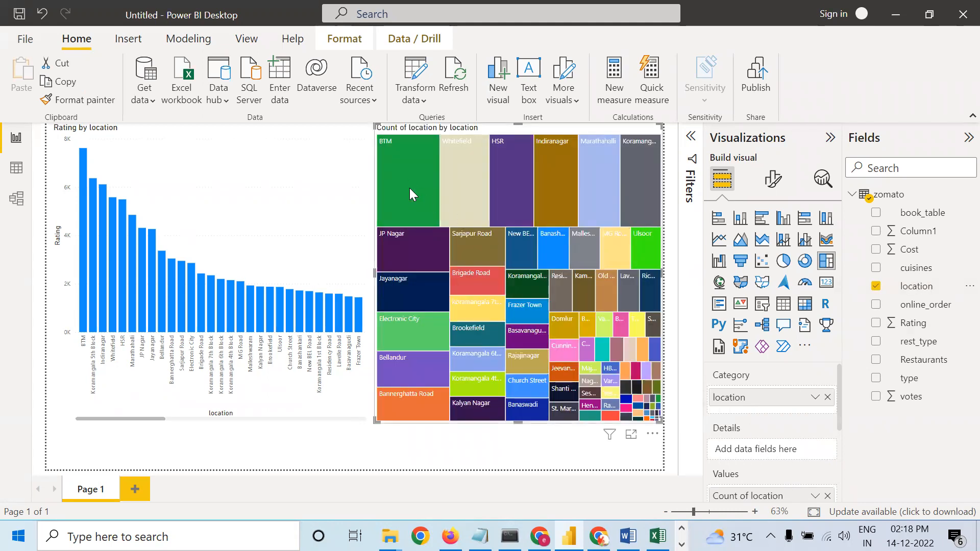
pyautogui.moveTo(407, 178)
# Try adding location to the treemap's Details and remove it.
pyautogui.scroll(-2, 812, 411)
pyautogui.scroll(1, 811, 412)
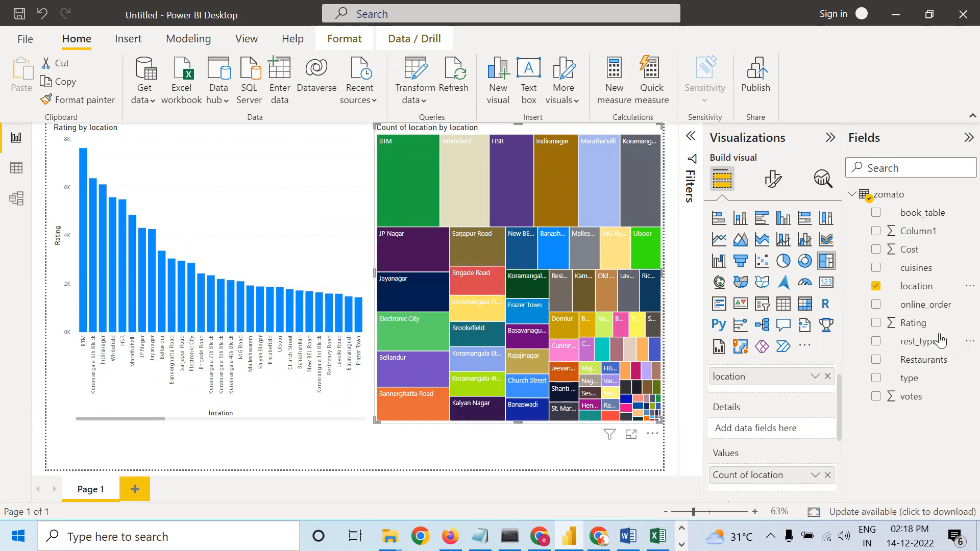
pyautogui.moveTo(917, 286); pyautogui.dragTo(789, 431)
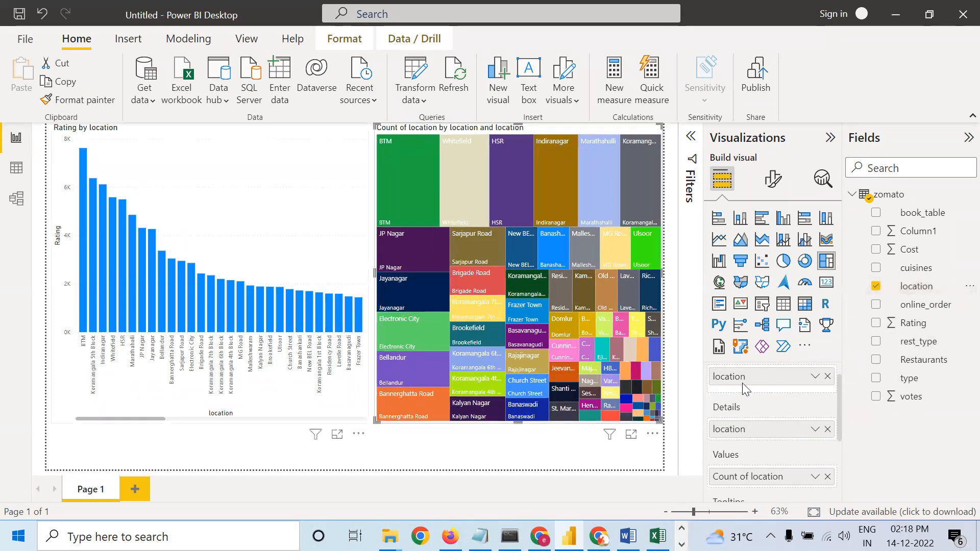
pyautogui.click(815, 429)
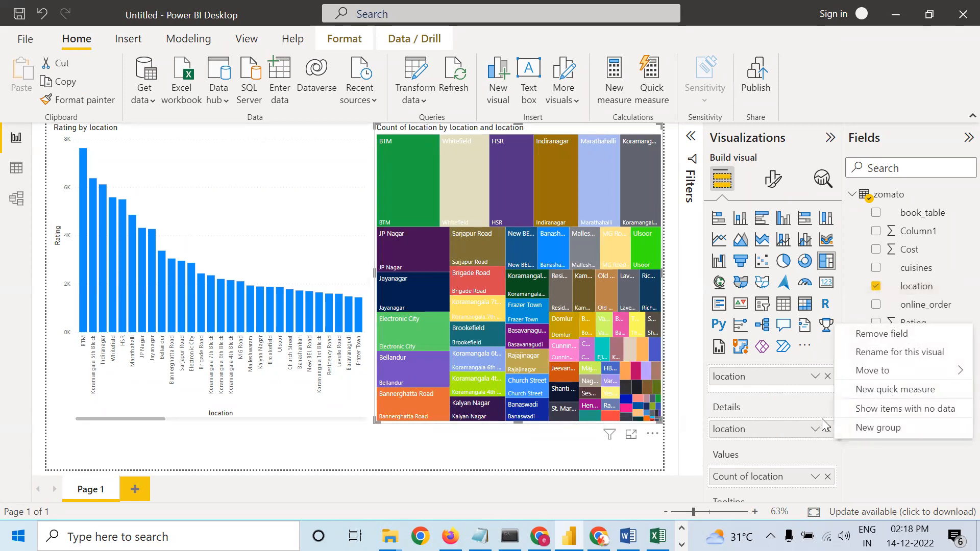
pyautogui.click(816, 430)
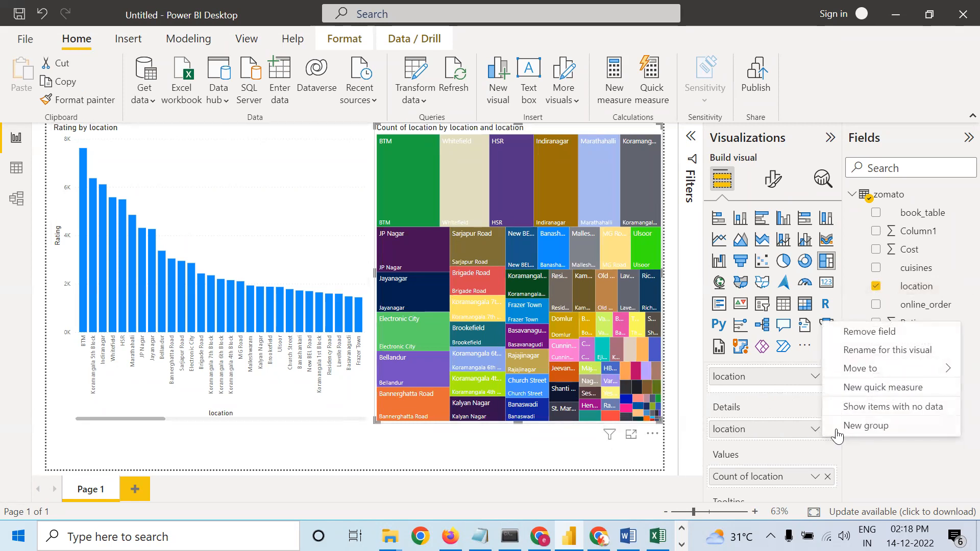
pyautogui.click(828, 430)
pyautogui.click(827, 429)
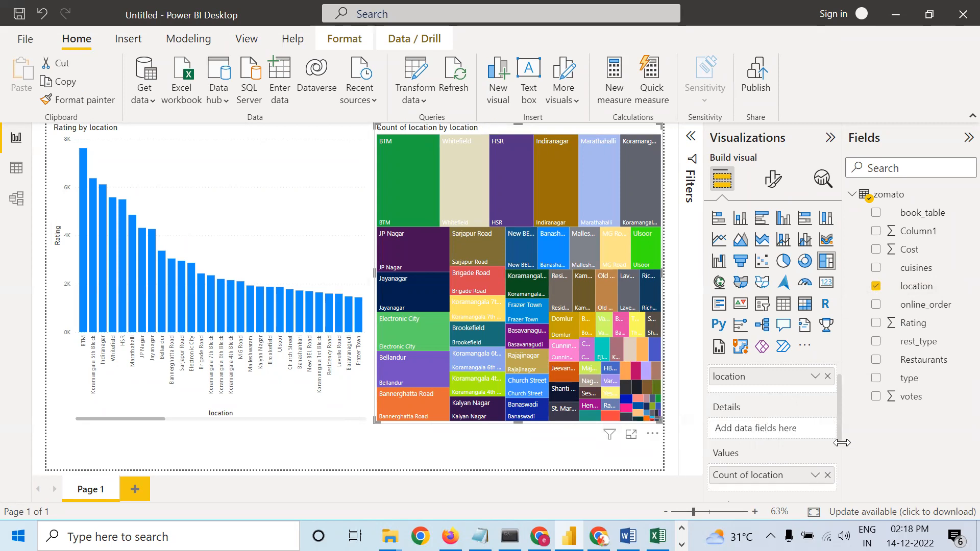
# Look through the treemap's remaining field options, retry location as its Details field, and take it out again.
pyautogui.scroll(-3, 841, 438)
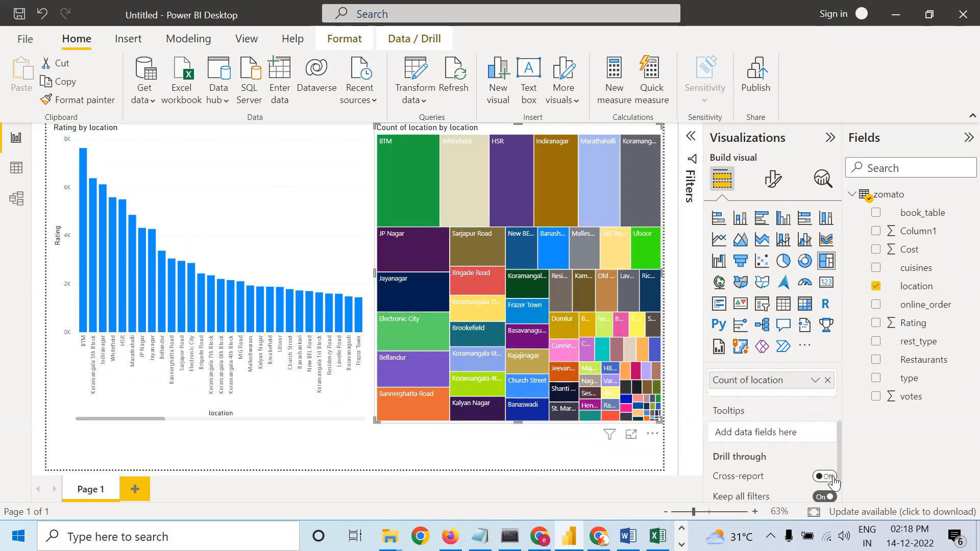
pyautogui.scroll(-1, 809, 420)
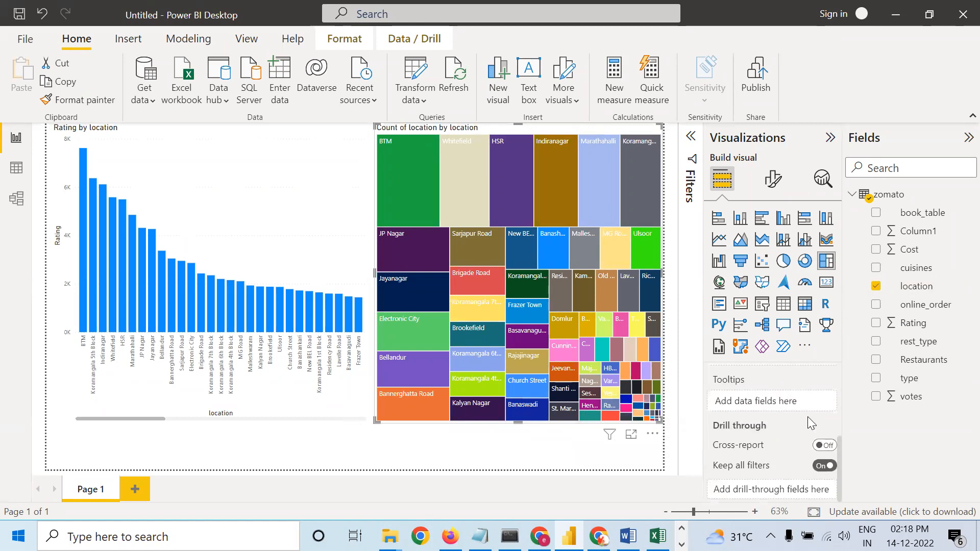
pyautogui.scroll(4, 809, 422)
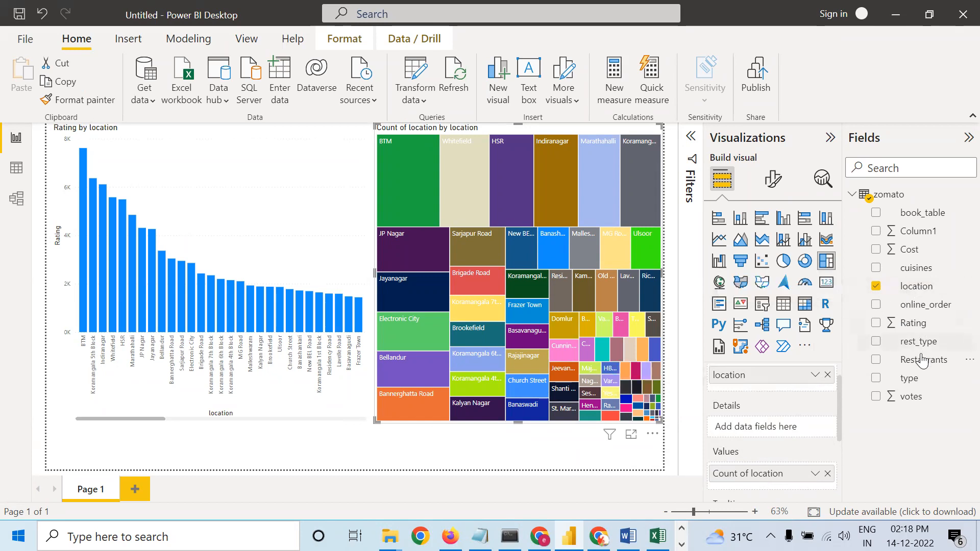
pyautogui.moveTo(914, 288); pyautogui.dragTo(796, 433)
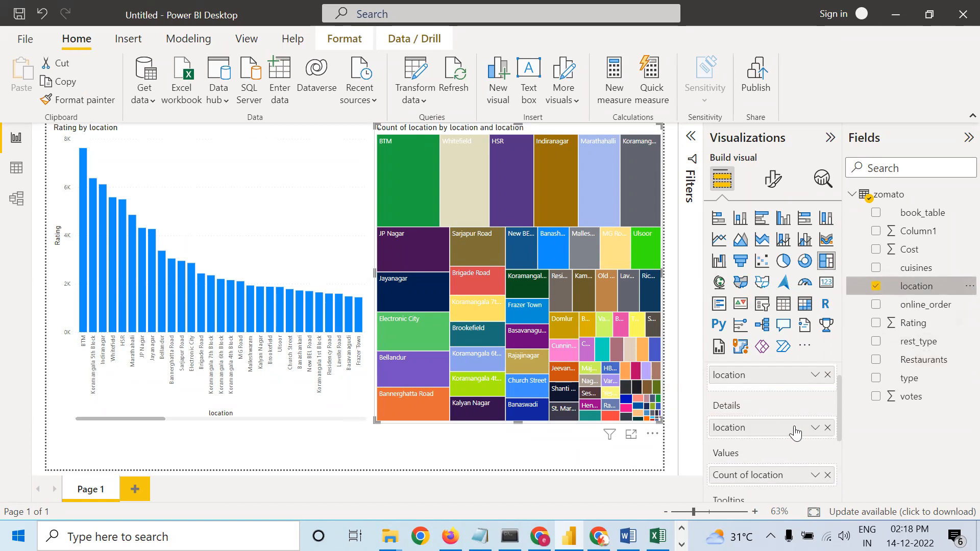
pyautogui.click(815, 429)
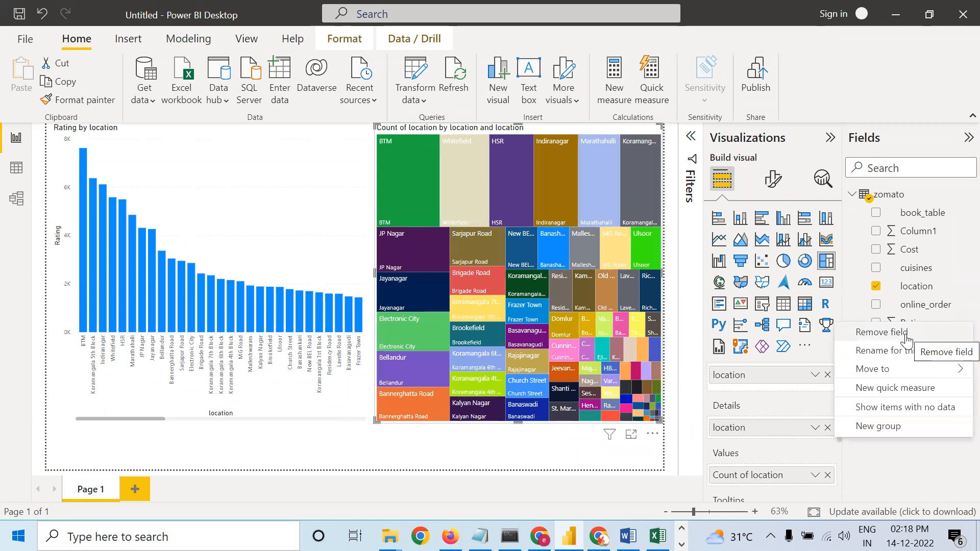
pyautogui.click(827, 431)
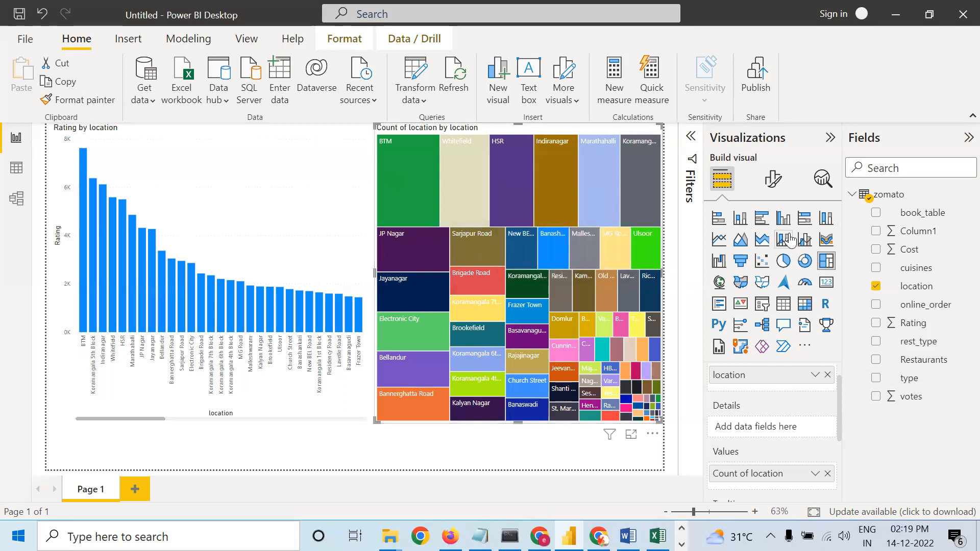
# Turn on data labels for the location treemap.
pyautogui.click(774, 180)
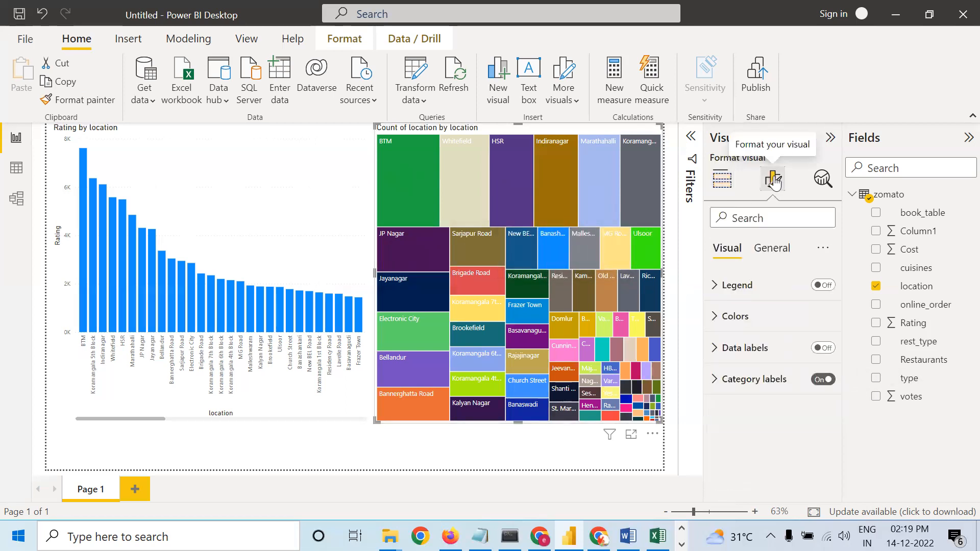
pyautogui.click(824, 348)
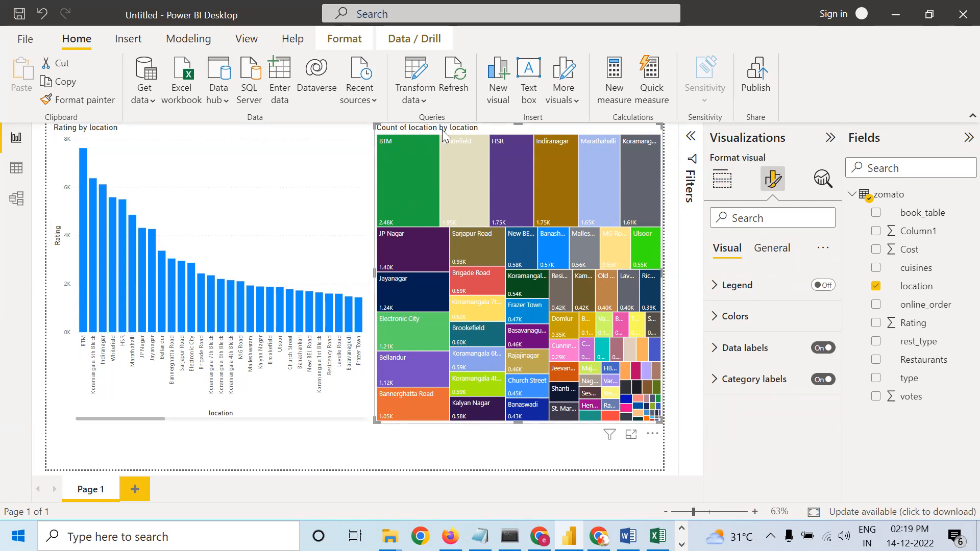
pyautogui.moveTo(394, 182)
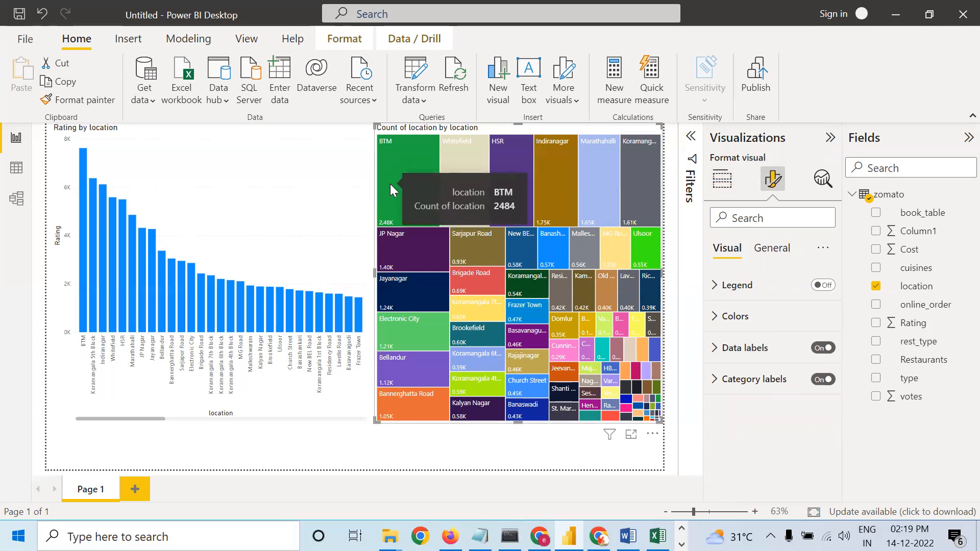
# Check the location column in the data table, and compare BTM's count in the treemap with its Rating in the column chart.
pyautogui.click(15, 171)
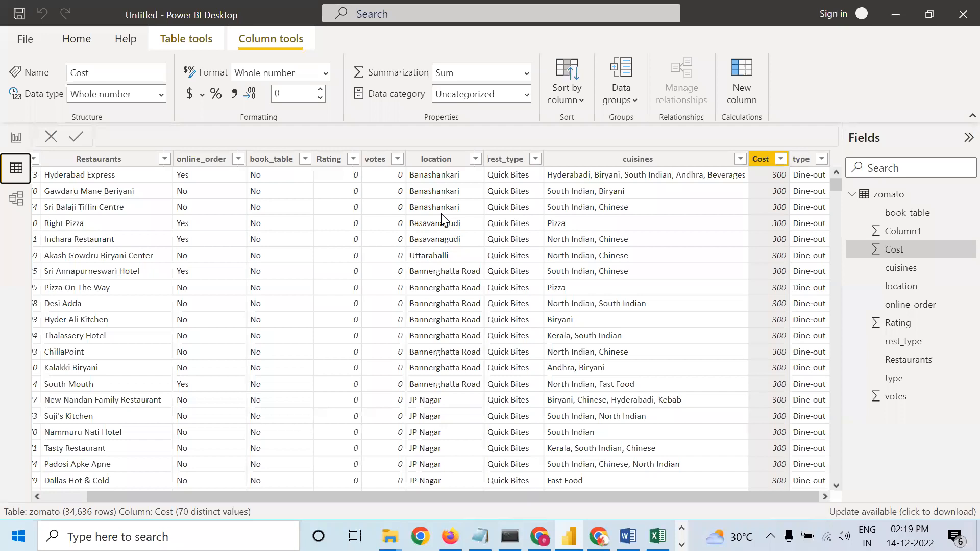
pyautogui.click(15, 139)
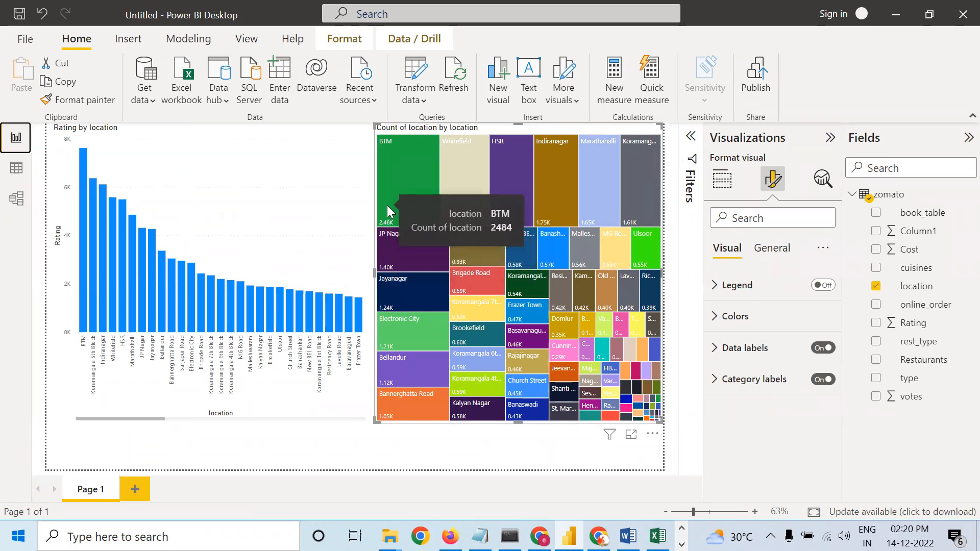
pyautogui.moveTo(85, 154)
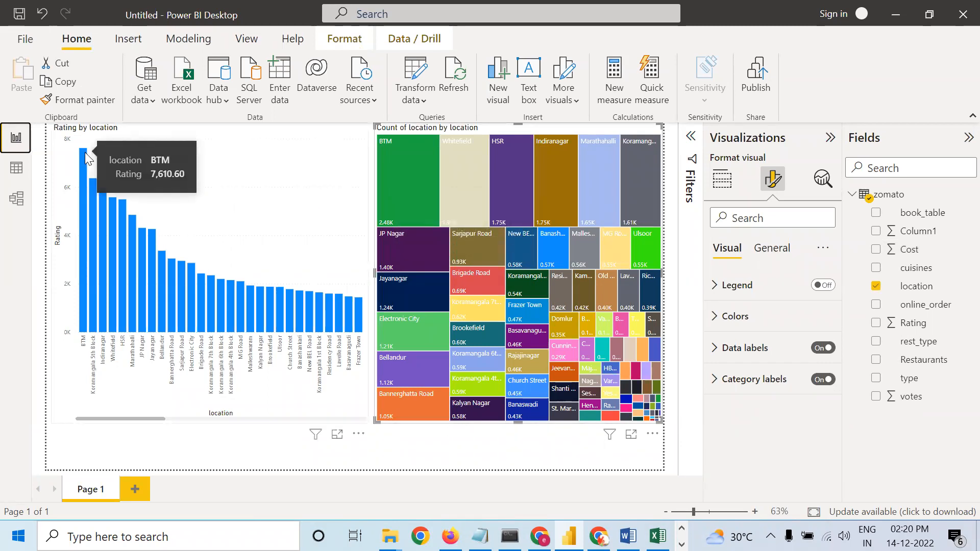
pyautogui.click(255, 184)
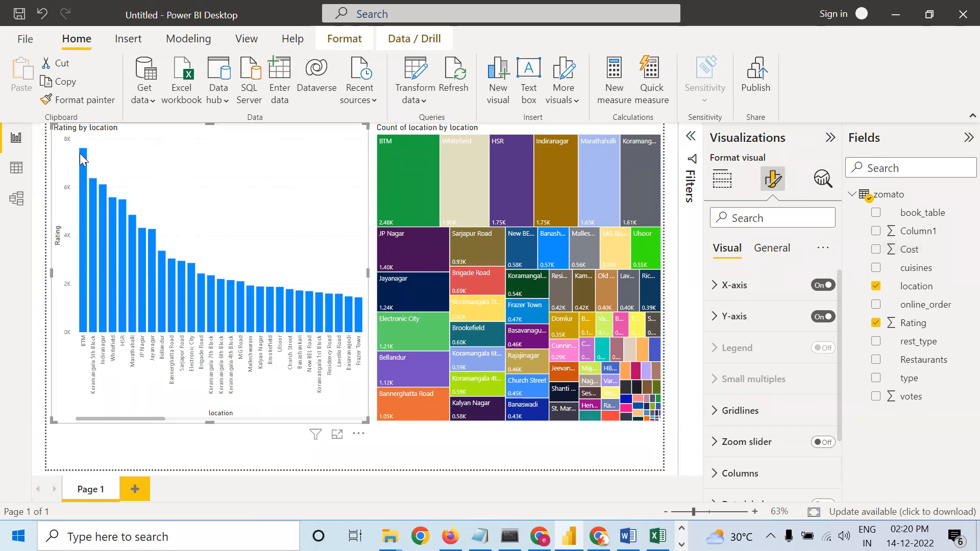
# Turn on data labels for the Rating by location column chart.
pyautogui.moveTo(80, 155)
pyautogui.click(774, 249)
pyautogui.click(725, 249)
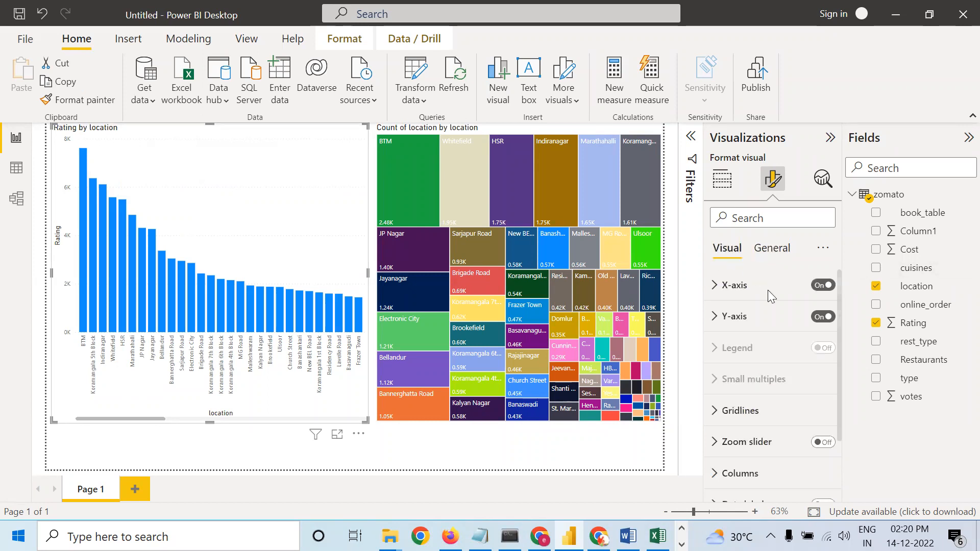
pyautogui.scroll(-3, 778, 342)
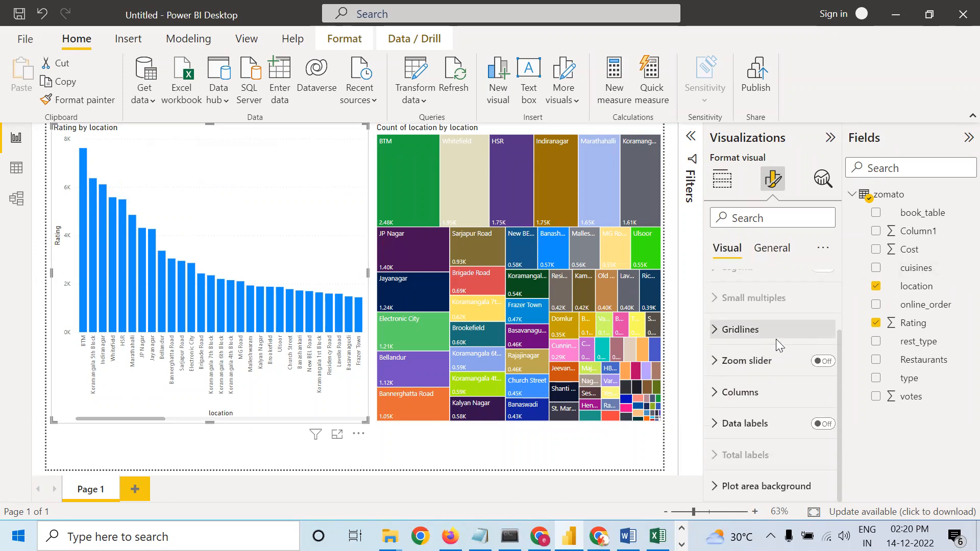
pyautogui.click(823, 426)
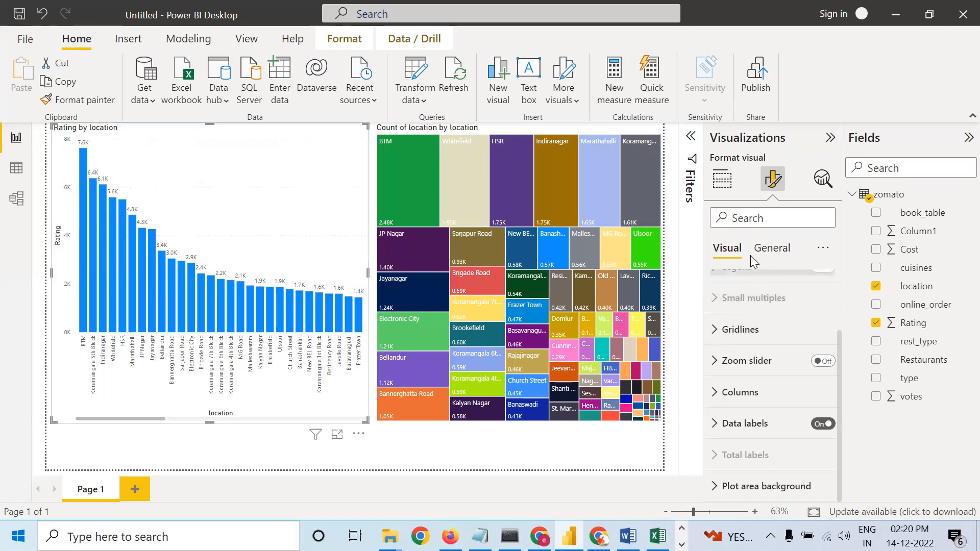
# Change the column chart's Y-axis aggregation of Rating to Average and deselect the chart.
pyautogui.click(723, 182)
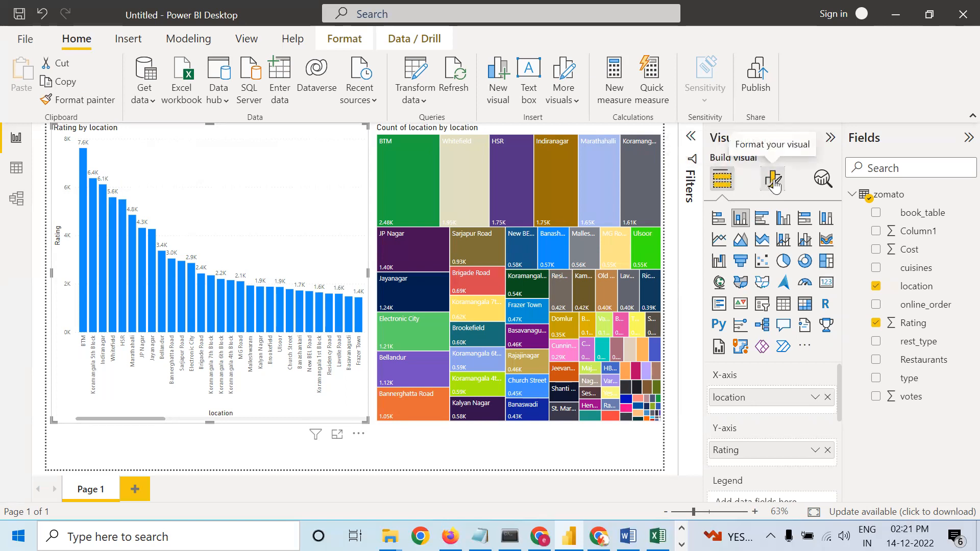
pyautogui.rightClick(767, 458)
pyautogui.click(856, 278)
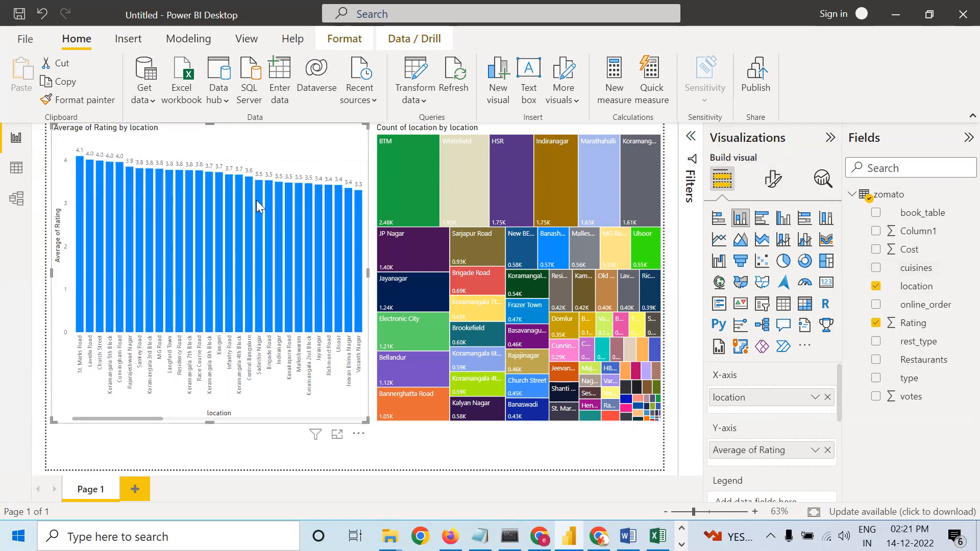
pyautogui.moveTo(291, 208)
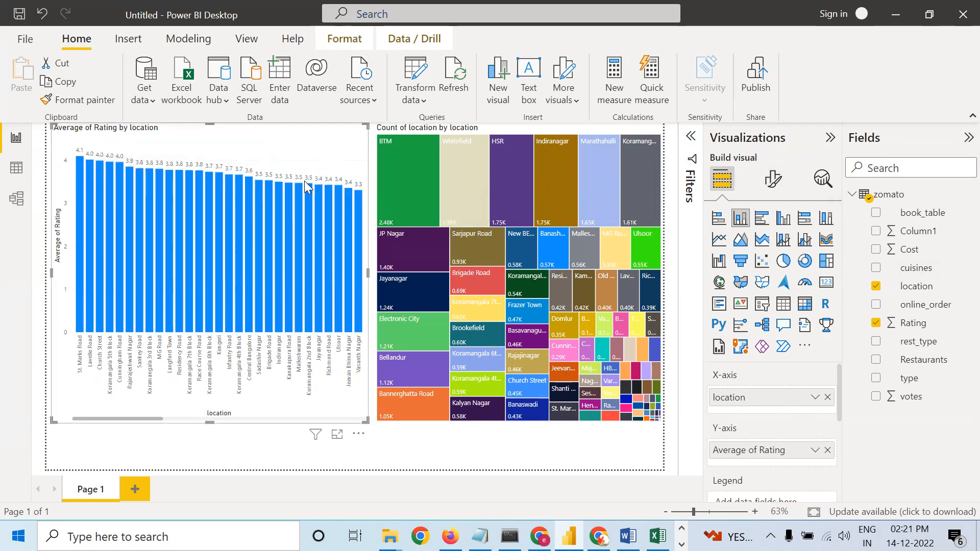
pyautogui.click(397, 453)
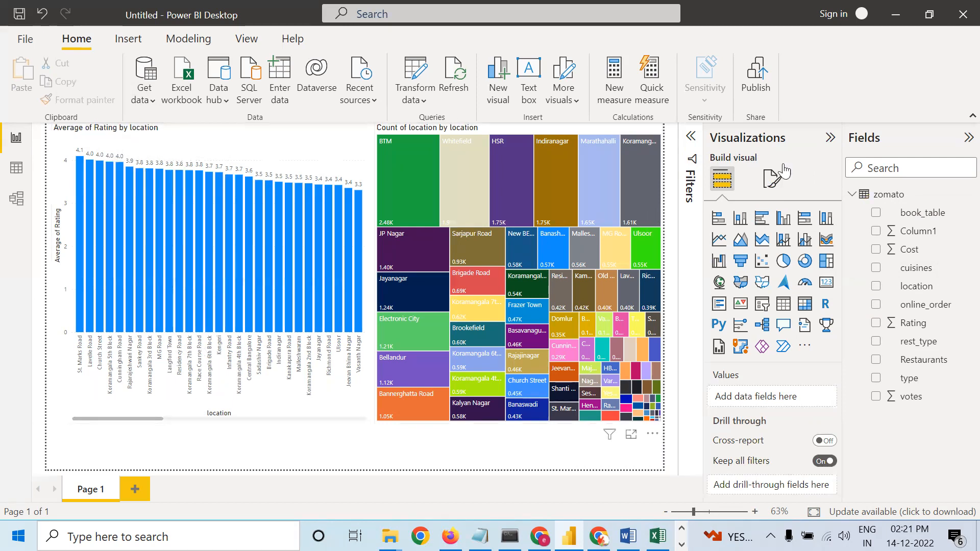
# Search the column chart's format settings for "size", then set the X-axis values to font size 13, bold and italic.
pyautogui.click(318, 407)
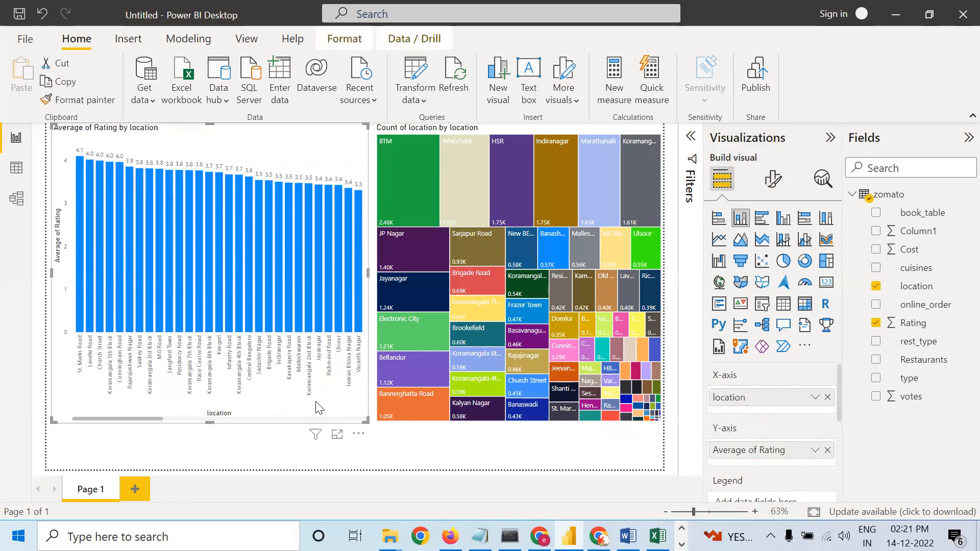
pyautogui.click(773, 179)
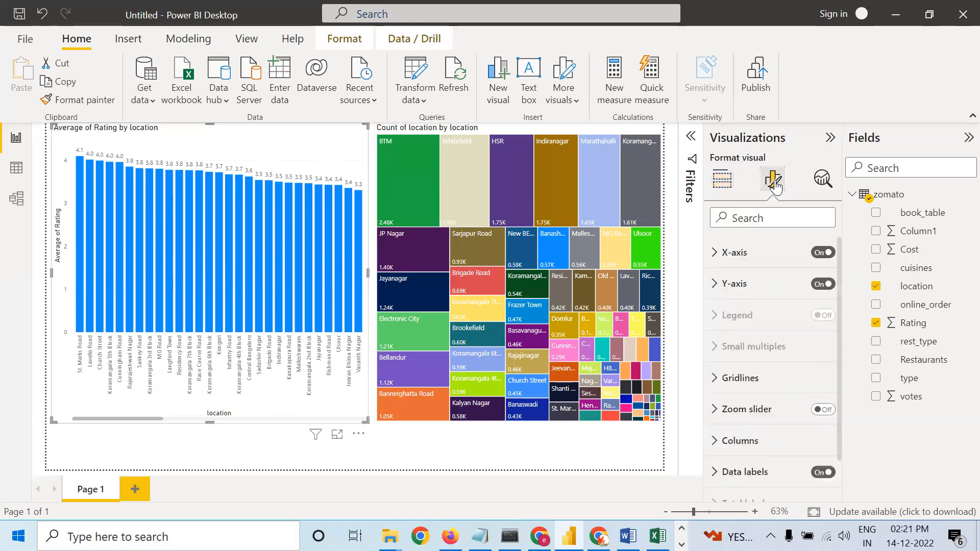
pyautogui.click(760, 217)
pyautogui.write('size')
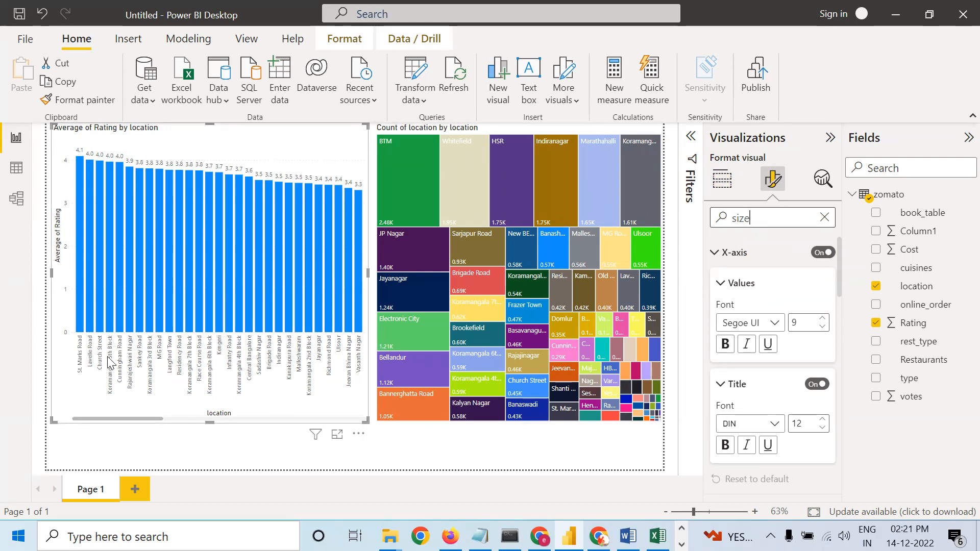
pyautogui.click(822, 319)
pyautogui.click(823, 320)
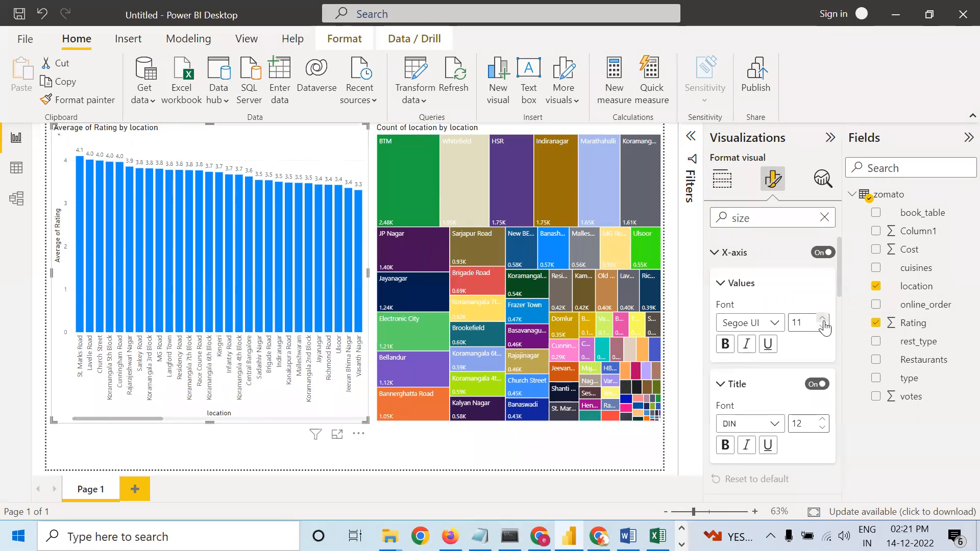
pyautogui.click(824, 327)
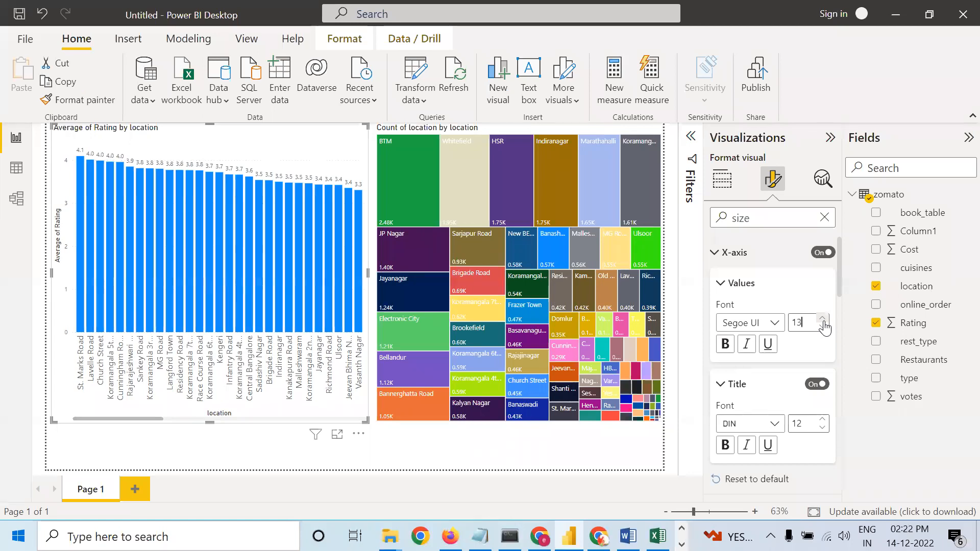
pyautogui.click(725, 344)
pyautogui.click(748, 346)
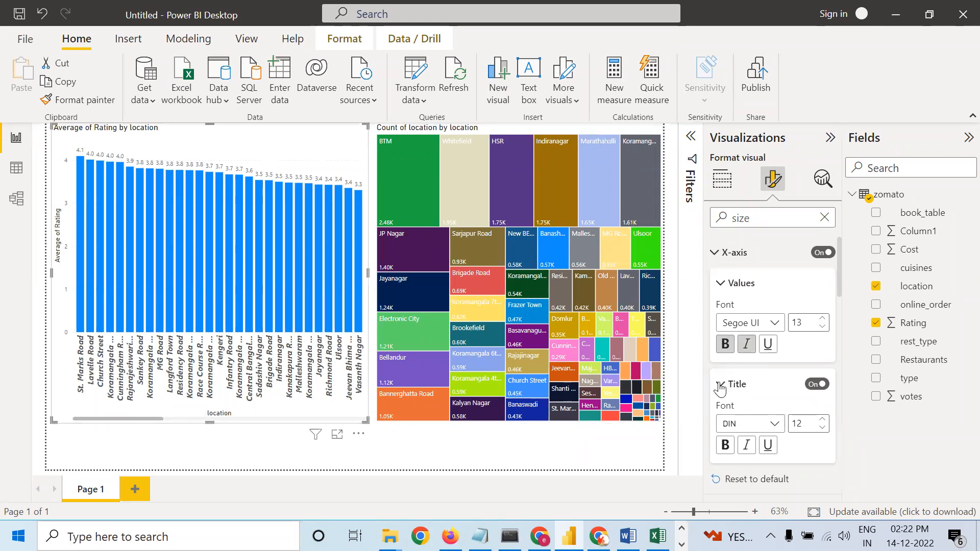
# Set the font size of the column chart's X-axis title to 23.
pyautogui.click(822, 421)
pyautogui.click(823, 421)
pyautogui.click(822, 421)
pyautogui.click(822, 420)
pyautogui.click(822, 420)
pyautogui.click(822, 421)
pyautogui.click(822, 420)
pyautogui.click(822, 420)
pyautogui.click(822, 421)
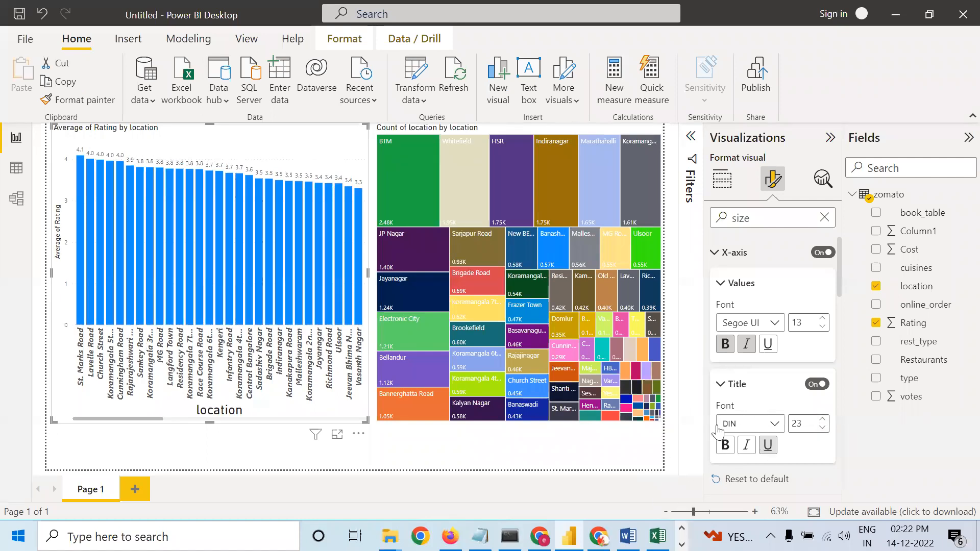
# Change the X-axis title's font to Comic Sans MS and make it bold and italic.
pyautogui.click(744, 427)
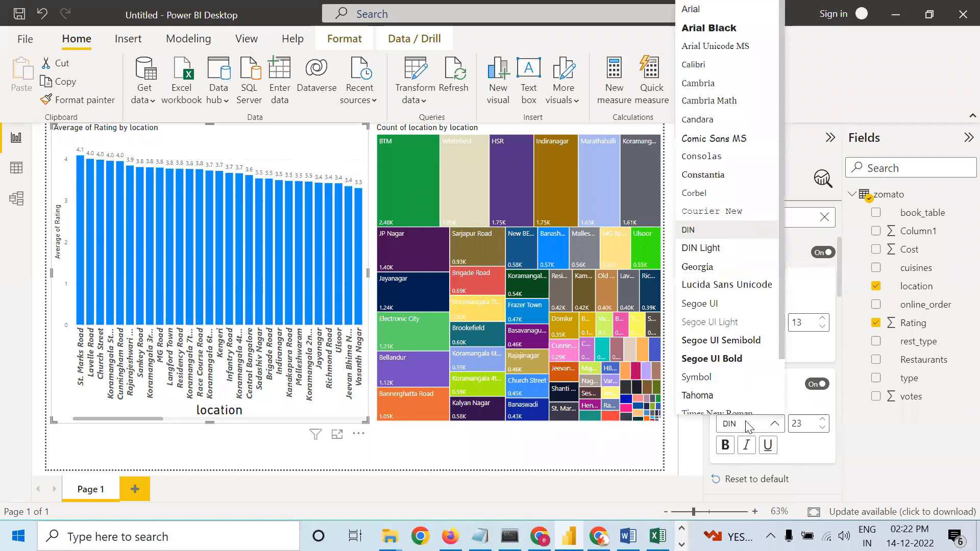
pyautogui.click(713, 145)
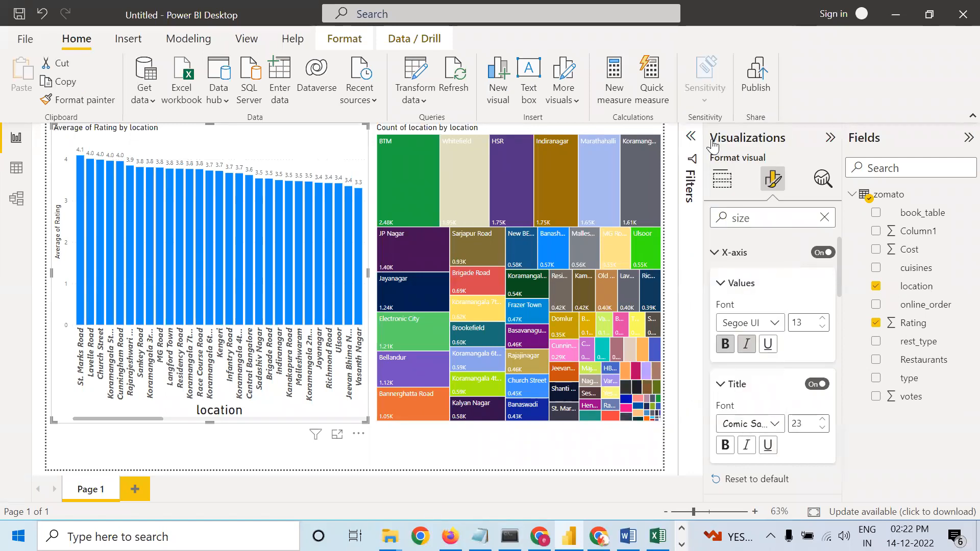
pyautogui.click(725, 445)
pyautogui.click(745, 447)
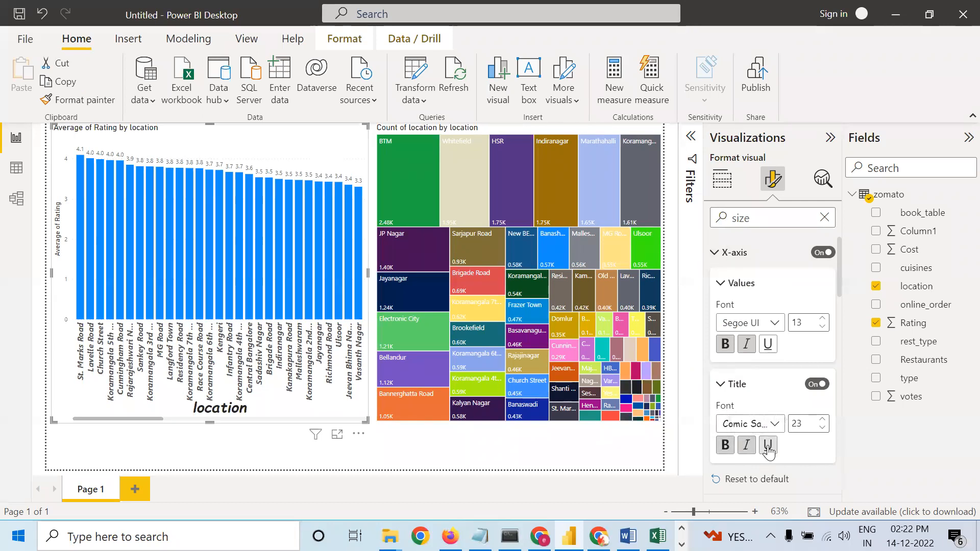
# Set the column chart's Y-axis values to font size 12 and make them bold.
pyautogui.scroll(-3, 749, 402)
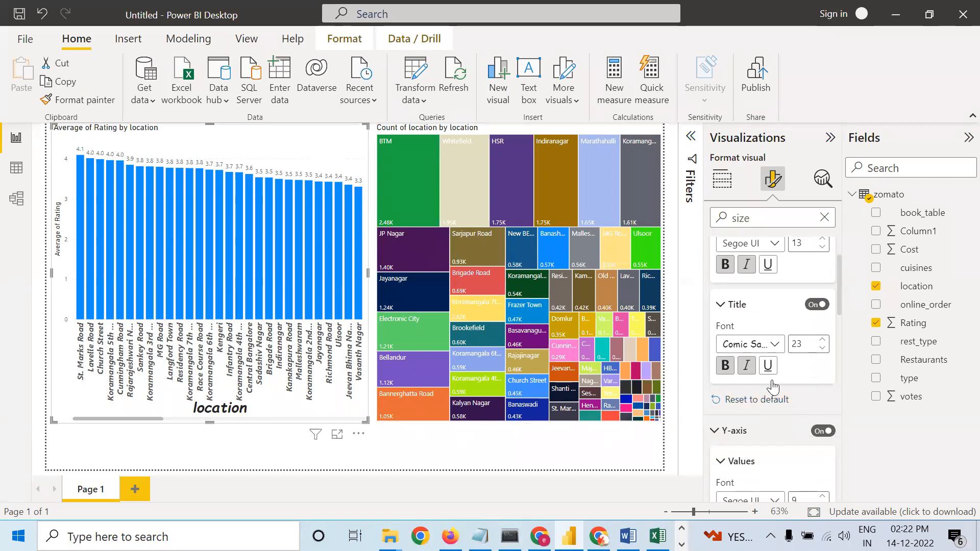
pyautogui.scroll(-3, 720, 474)
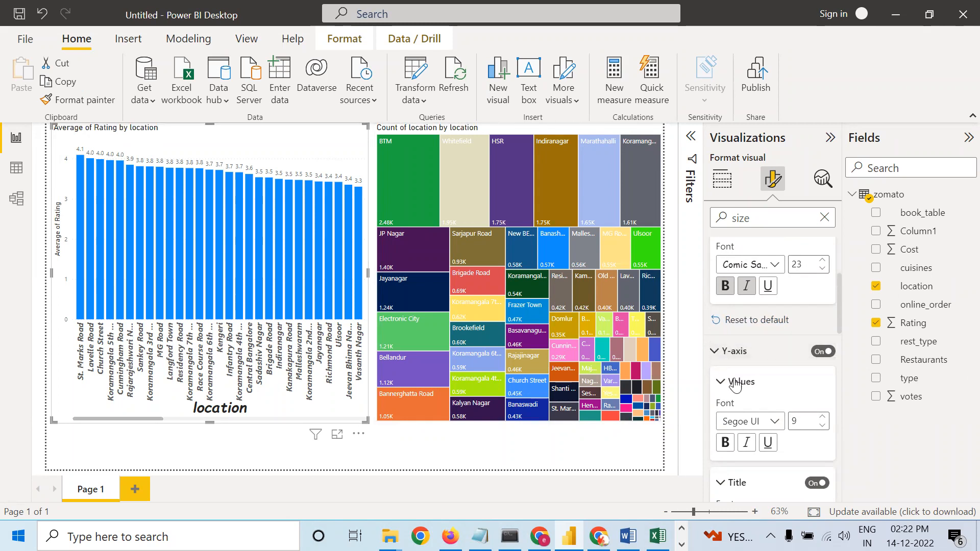
pyautogui.click(823, 417)
pyautogui.click(823, 417)
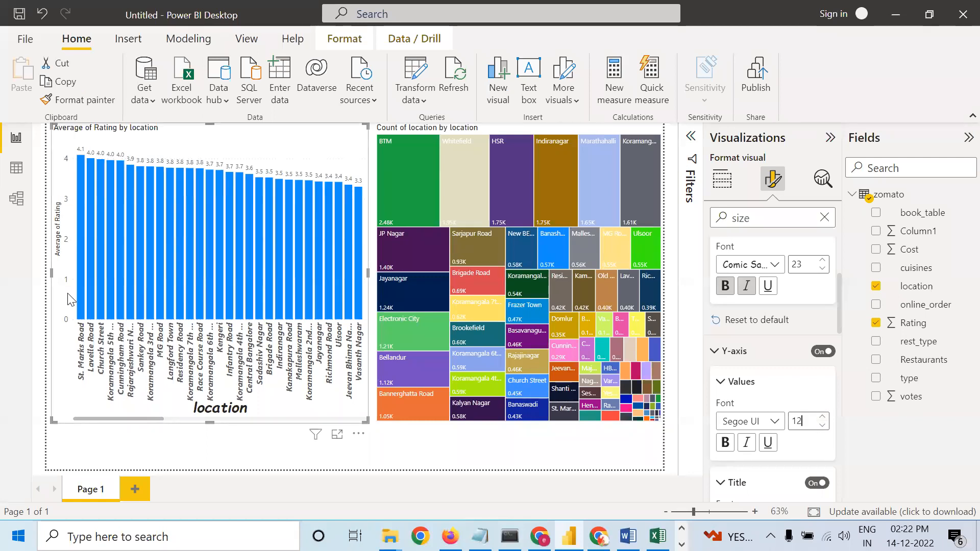
pyautogui.click(731, 448)
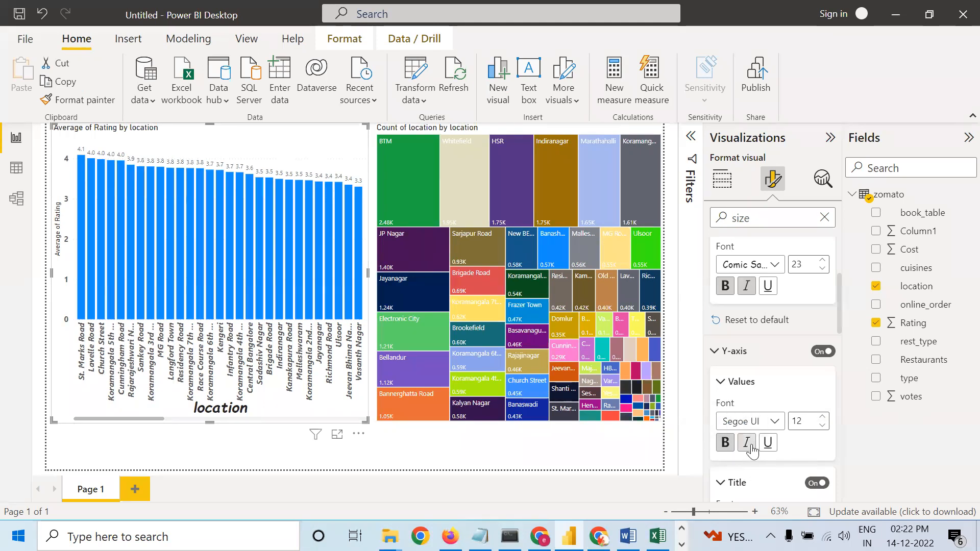
# Set the font size of the column chart's Y-axis title to 17.
pyautogui.scroll(-3, 766, 444)
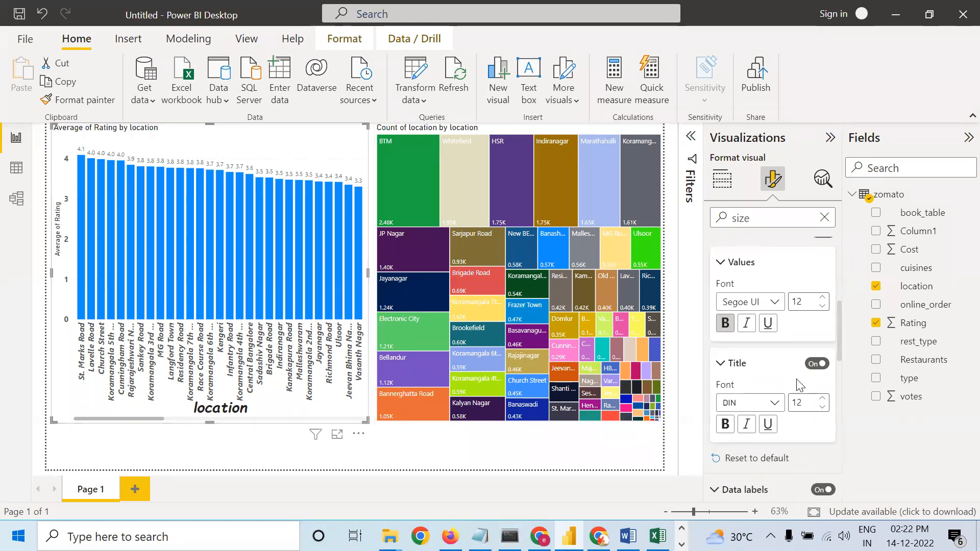
pyautogui.click(823, 401)
pyautogui.click(822, 400)
pyautogui.click(822, 400)
pyautogui.click(822, 400)
pyautogui.click(822, 400)
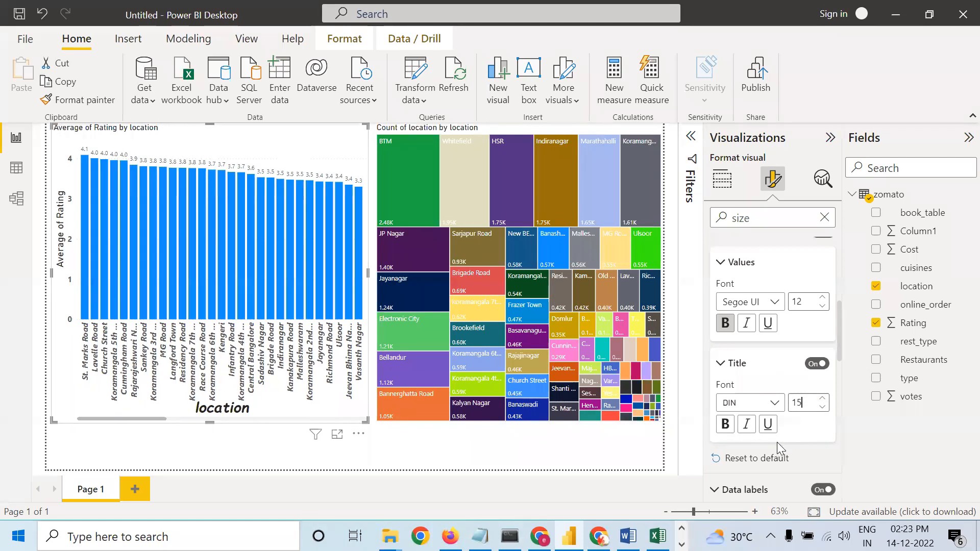
# Switch the column chart's data labels off and on again, and set their font size to 14.
pyautogui.scroll(-2, 733, 438)
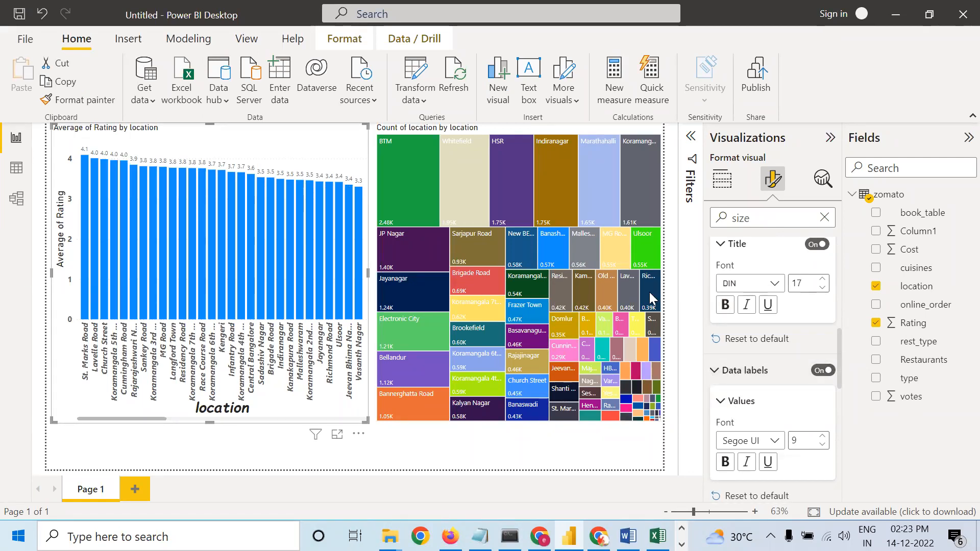
pyautogui.click(820, 371)
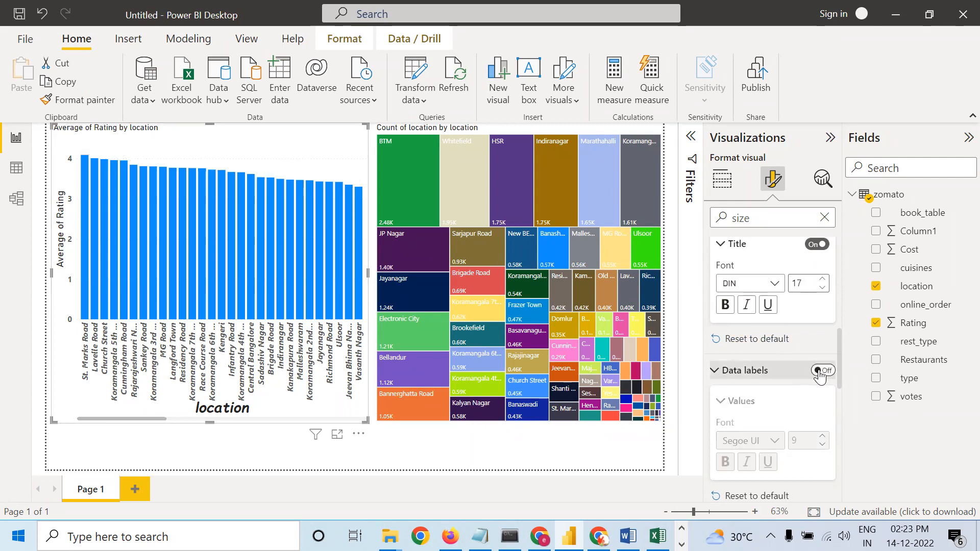
pyautogui.click(826, 372)
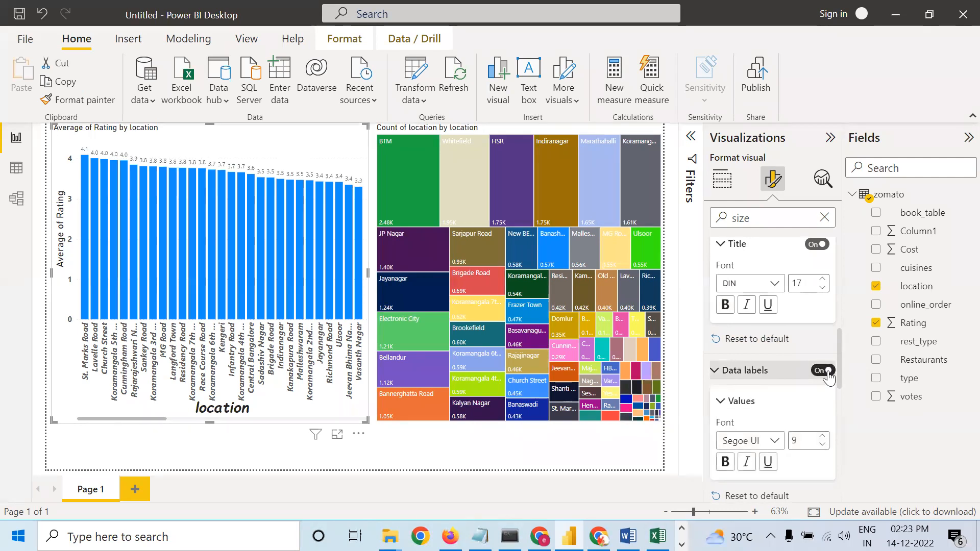
pyautogui.click(822, 436)
pyautogui.click(823, 436)
pyautogui.click(822, 436)
pyautogui.click(822, 436)
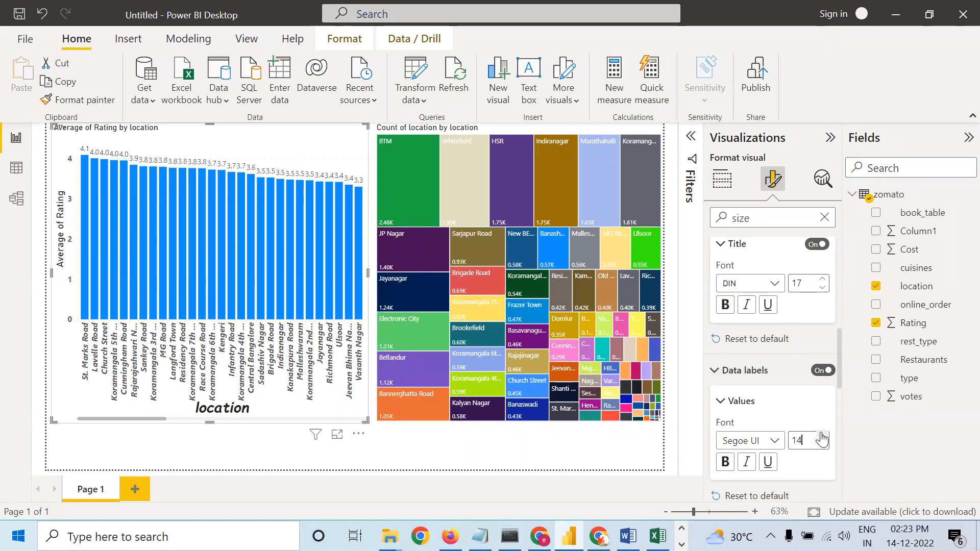
# Set the font size of the Average of Rating by location chart's title to 21.
pyautogui.scroll(-3, 823, 437)
pyautogui.scroll(-5, 826, 438)
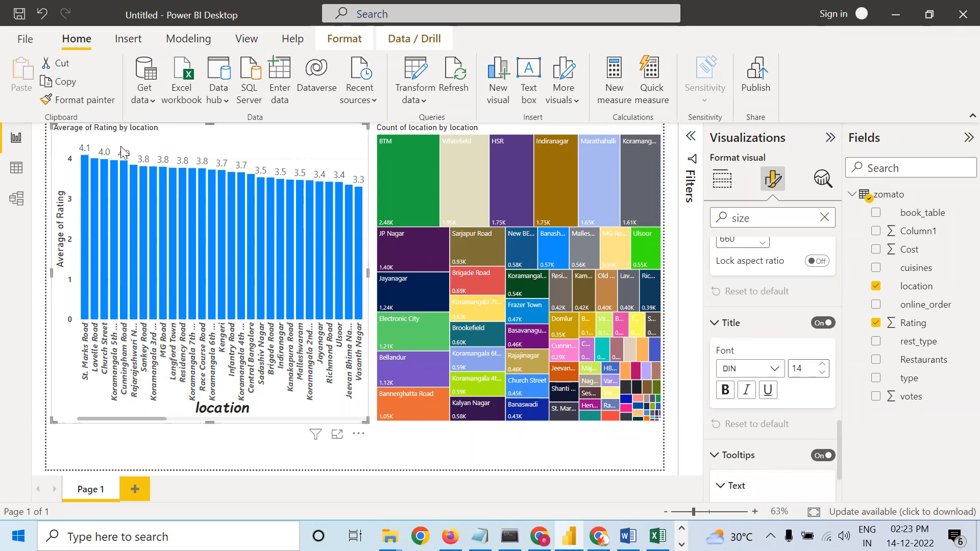
pyautogui.click(822, 367)
pyautogui.click(822, 367)
pyautogui.click(823, 367)
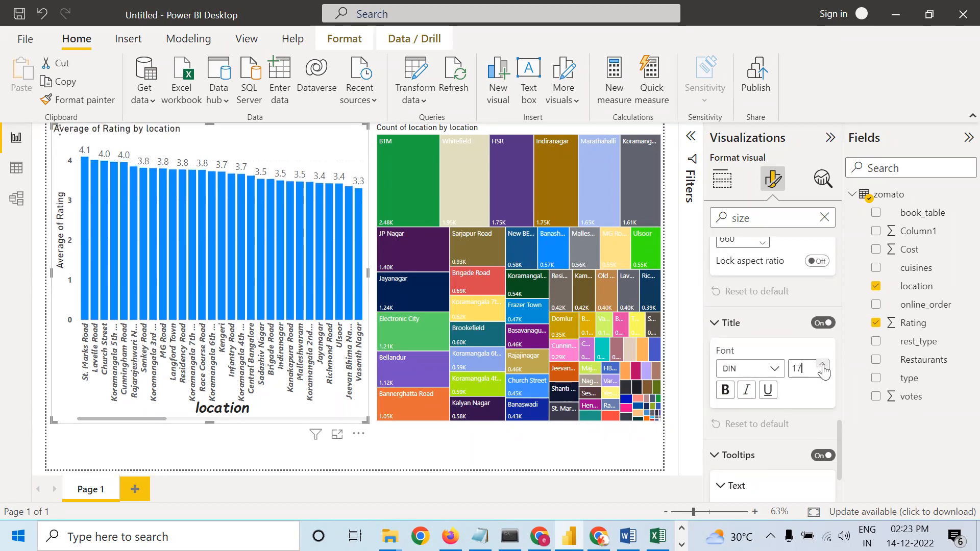
pyautogui.click(822, 368)
pyautogui.click(822, 367)
pyautogui.click(823, 367)
pyautogui.click(823, 367)
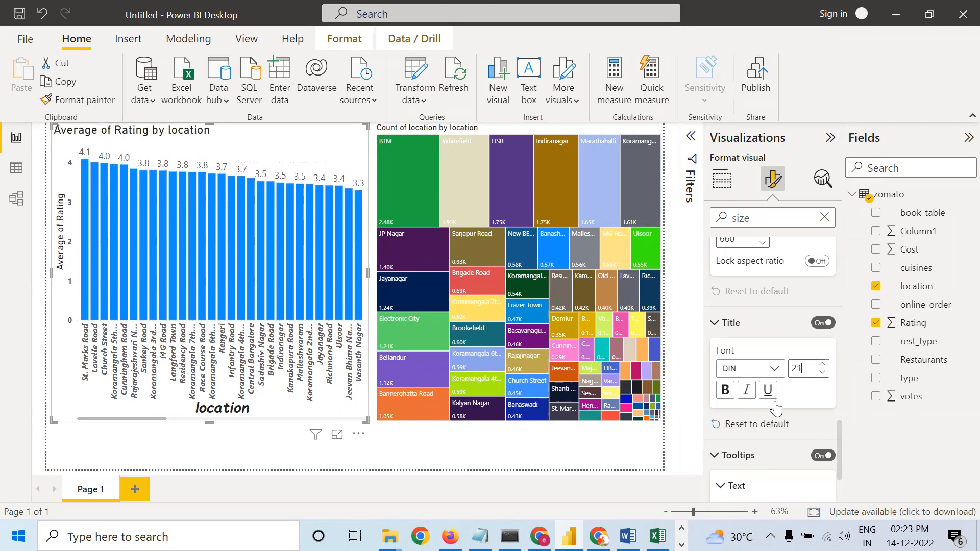
# Check a column's tooltip and set the column chart's tooltip text to font size 20.
pyautogui.scroll(-2, 773, 404)
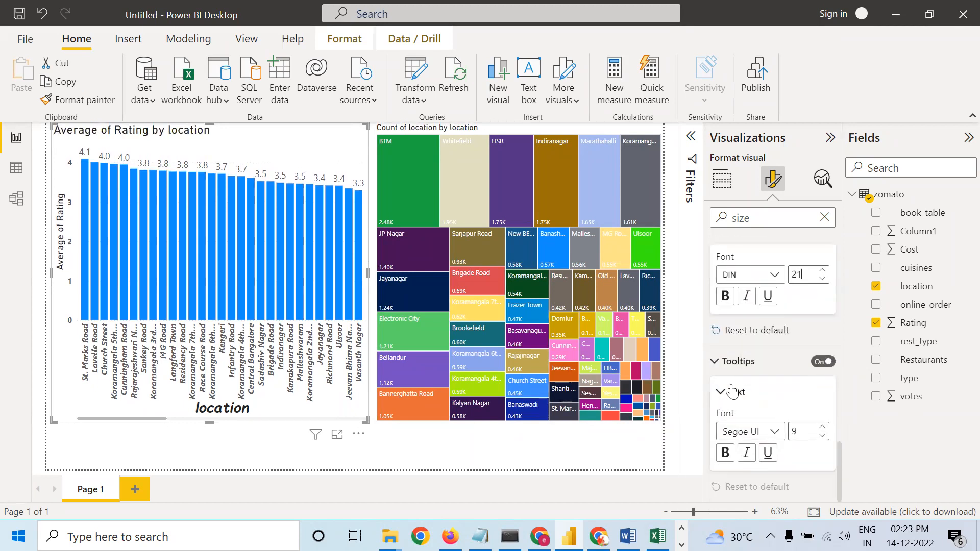
pyautogui.moveTo(358, 244)
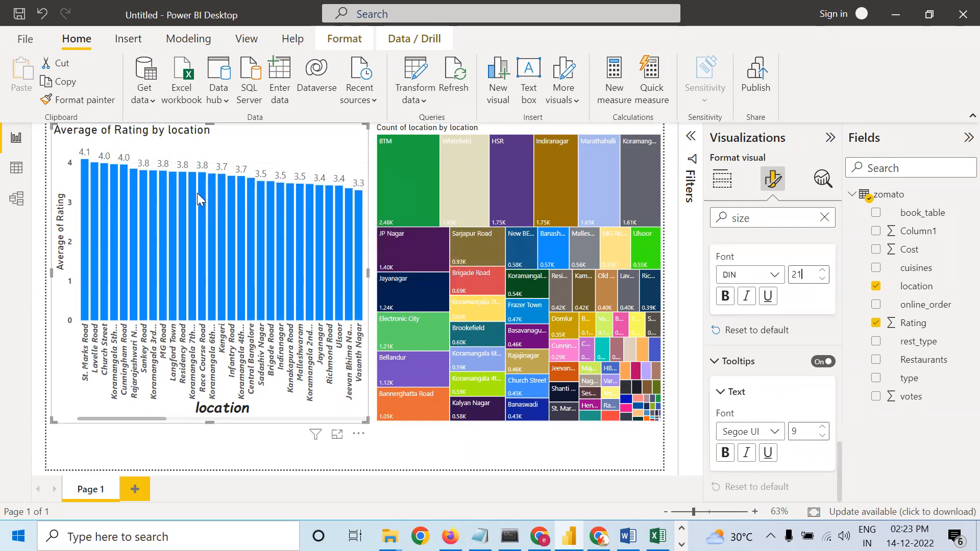
pyautogui.moveTo(200, 193)
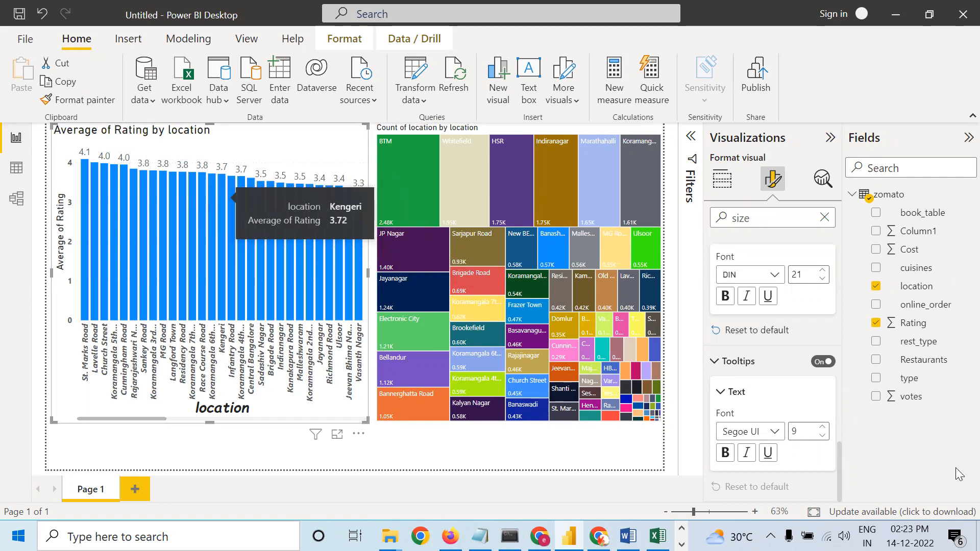
pyautogui.click(822, 427)
pyautogui.click(822, 427)
pyautogui.click(822, 427)
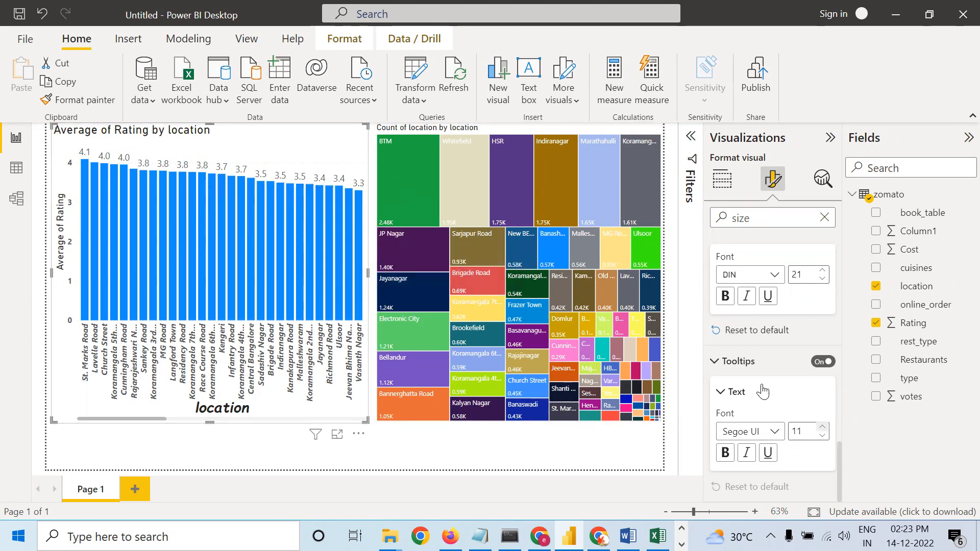
pyautogui.click(822, 436)
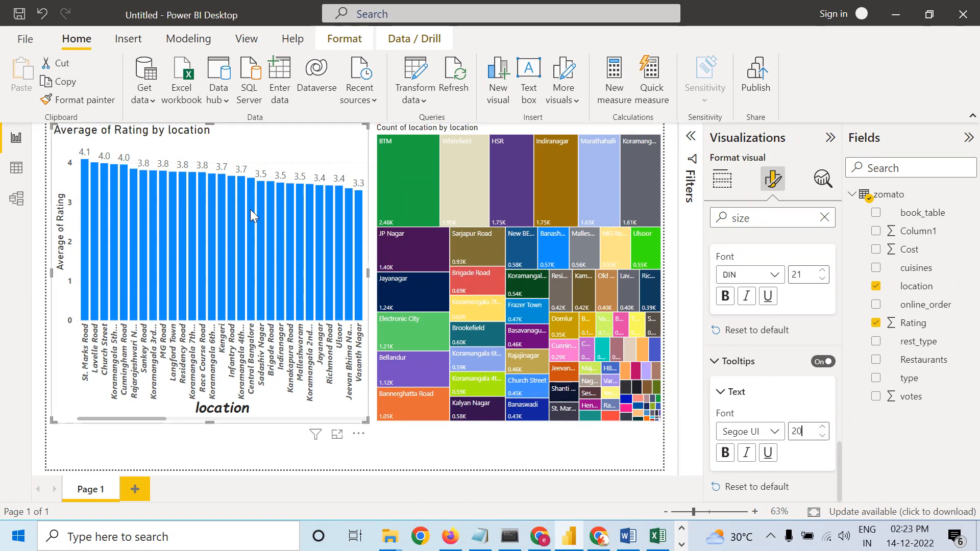
# Clear the format settings search and set the column chart's X-axis values to font size 15.
pyautogui.moveTo(298, 198)
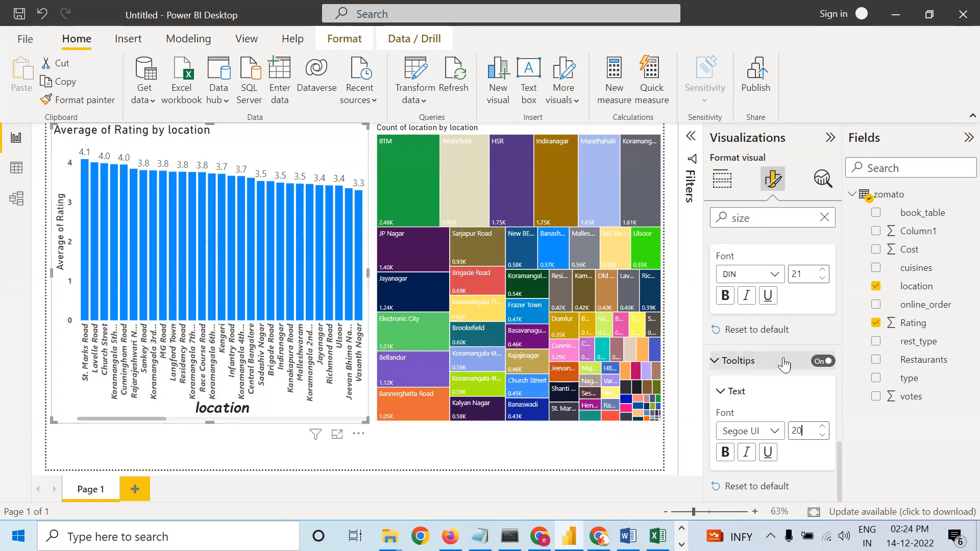
pyautogui.scroll(4, 766, 357)
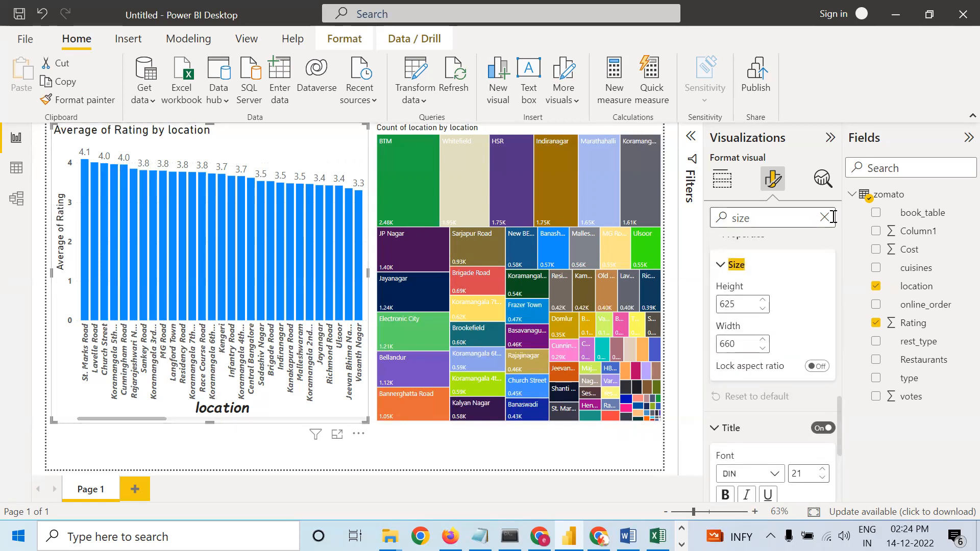
pyautogui.click(825, 217)
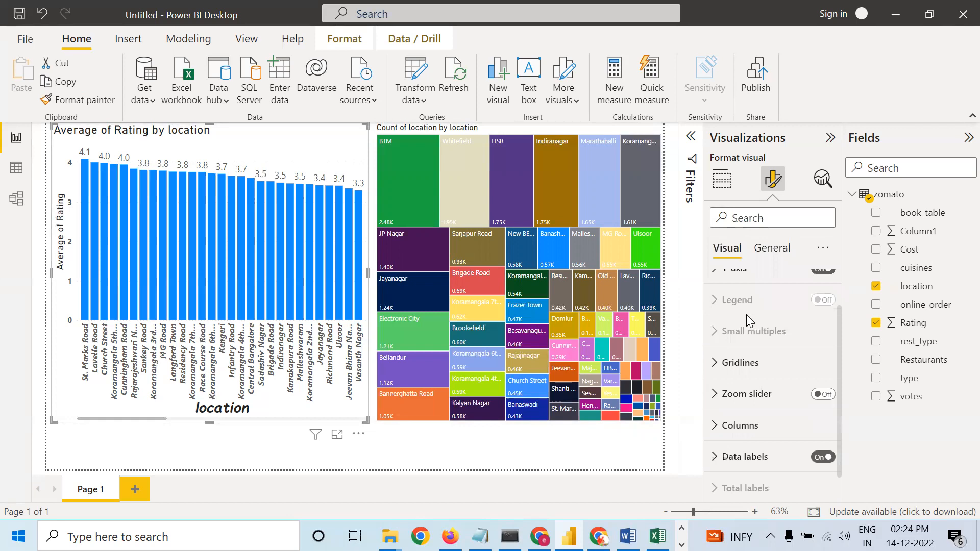
pyautogui.scroll(2, 747, 315)
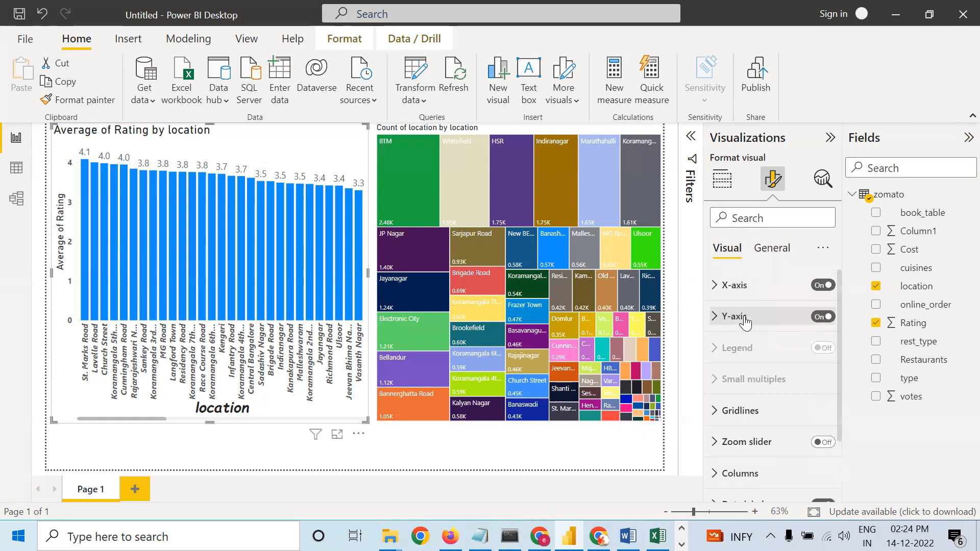
pyautogui.click(716, 287)
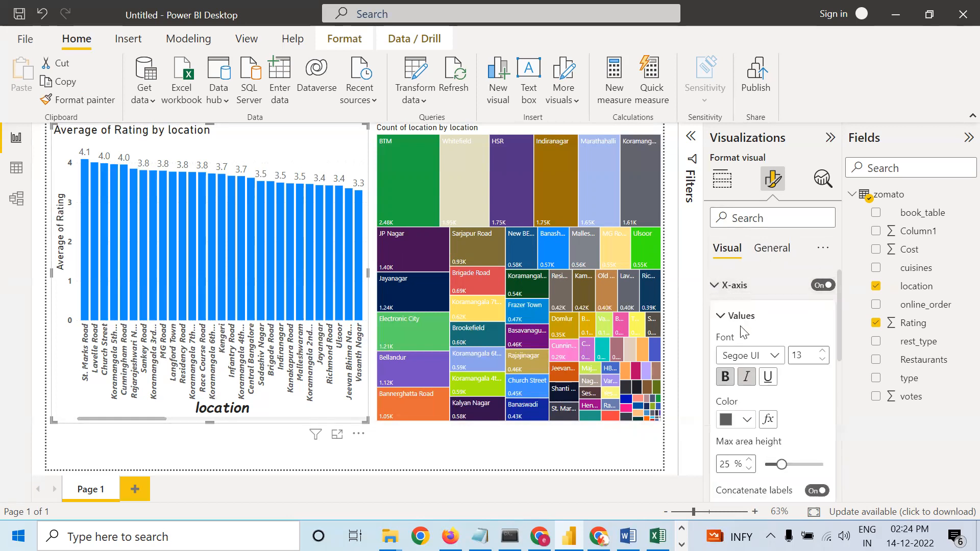
pyautogui.click(823, 351)
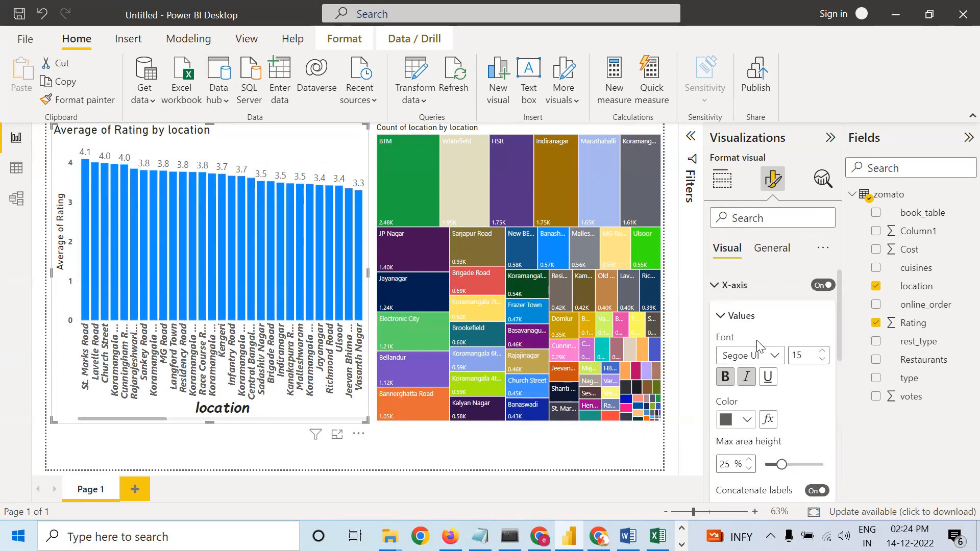
# Set the color of the column chart's X-axis title to red.
pyautogui.scroll(-3, 717, 364)
pyautogui.click(717, 360)
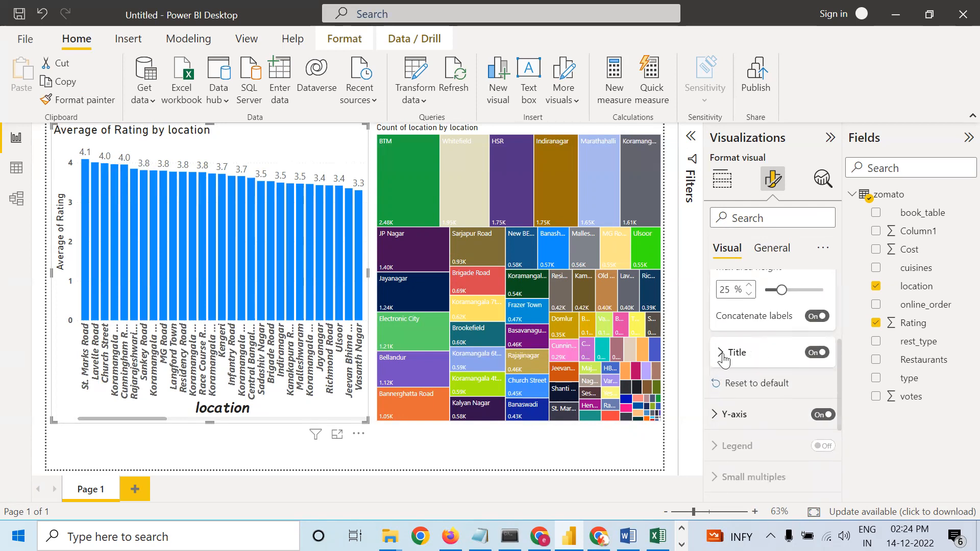
pyautogui.scroll(-2, 812, 462)
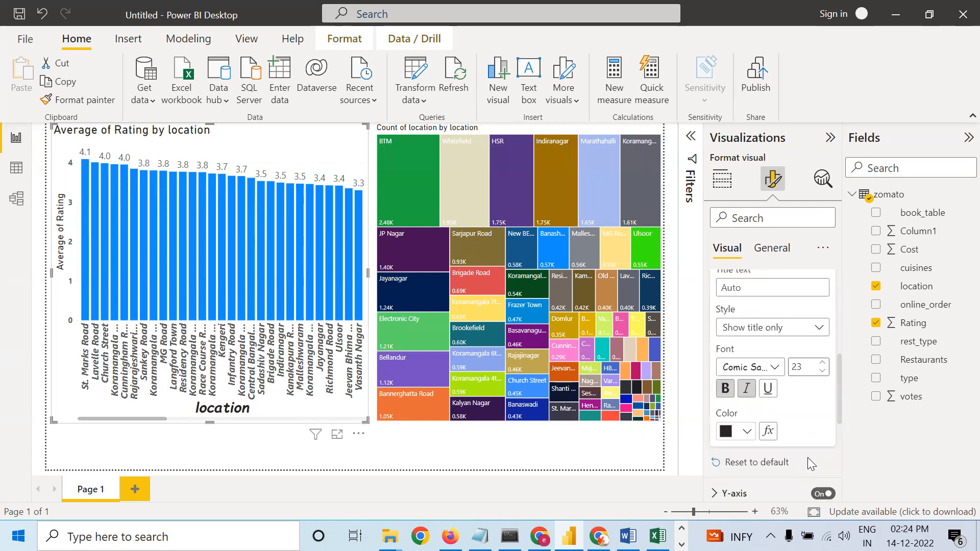
pyautogui.click(748, 431)
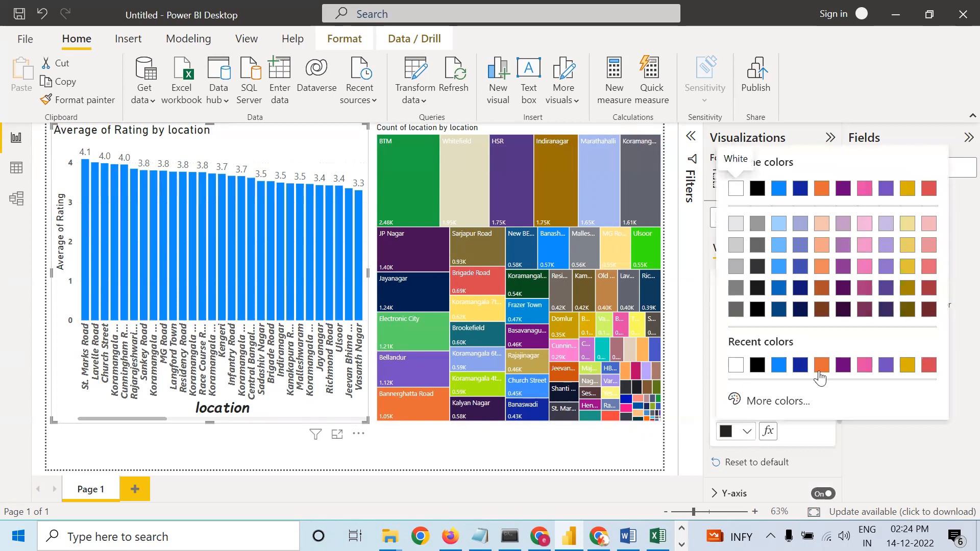
pyautogui.click(929, 366)
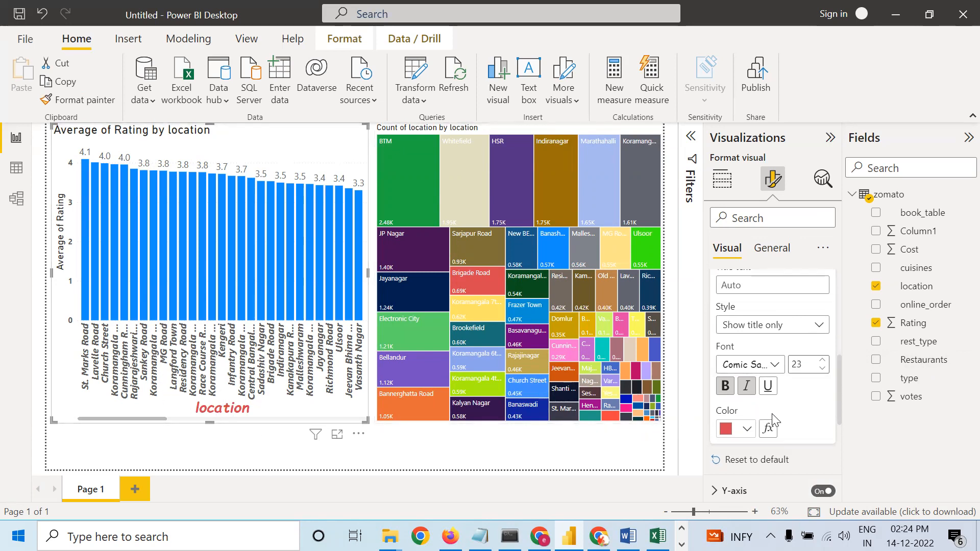
# Try blue for the column chart's Y-axis values and settle on black as their color.
pyautogui.scroll(-2, 746, 414)
pyautogui.click(715, 393)
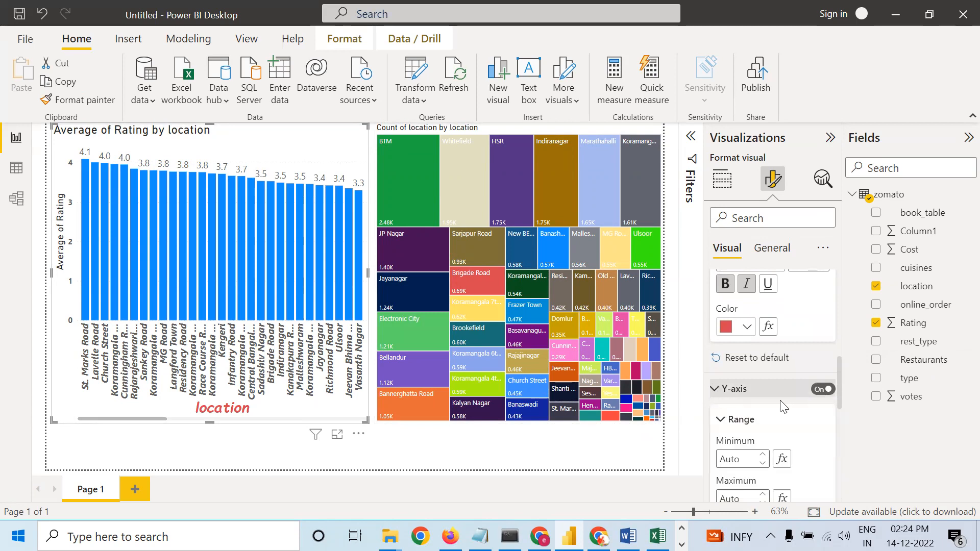
pyautogui.scroll(-5, 745, 401)
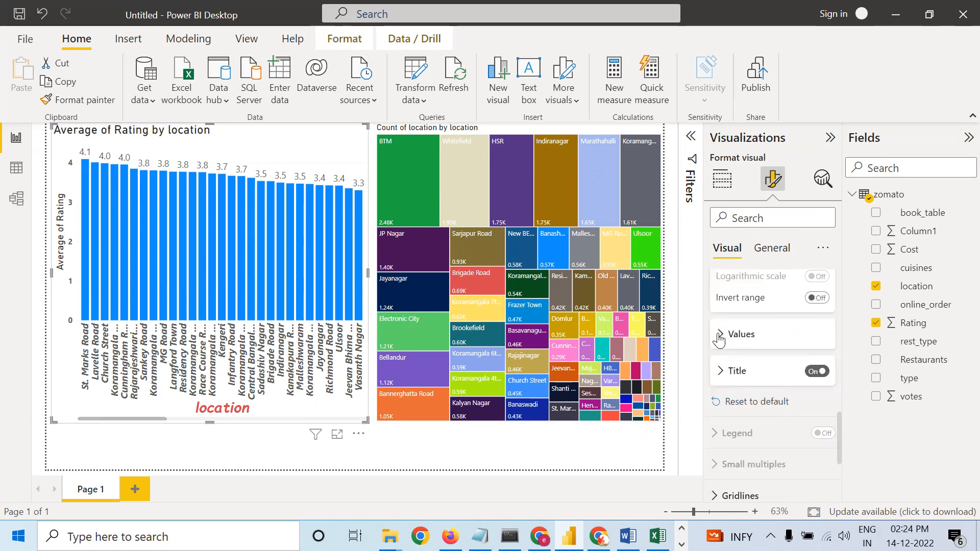
pyautogui.click(720, 335)
pyautogui.scroll(-2, 789, 388)
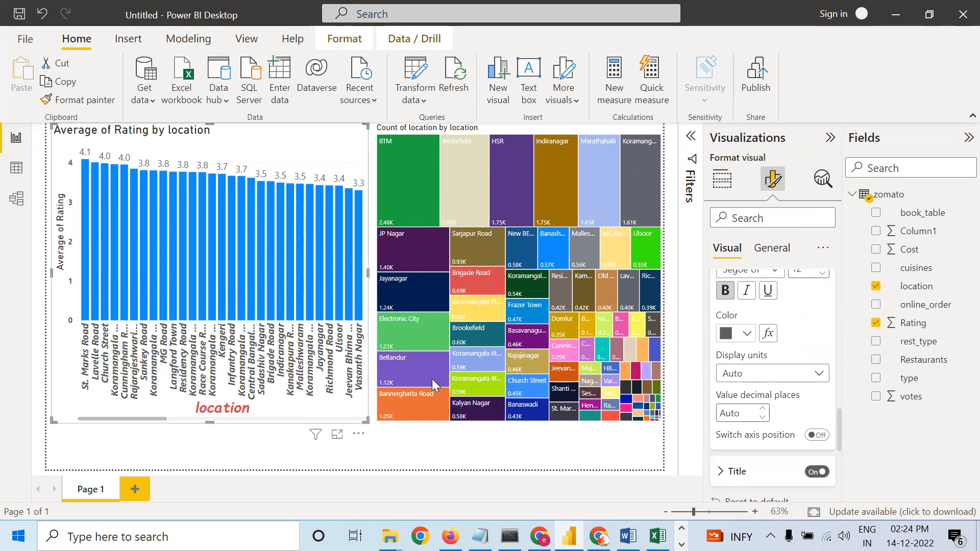
pyautogui.click(747, 335)
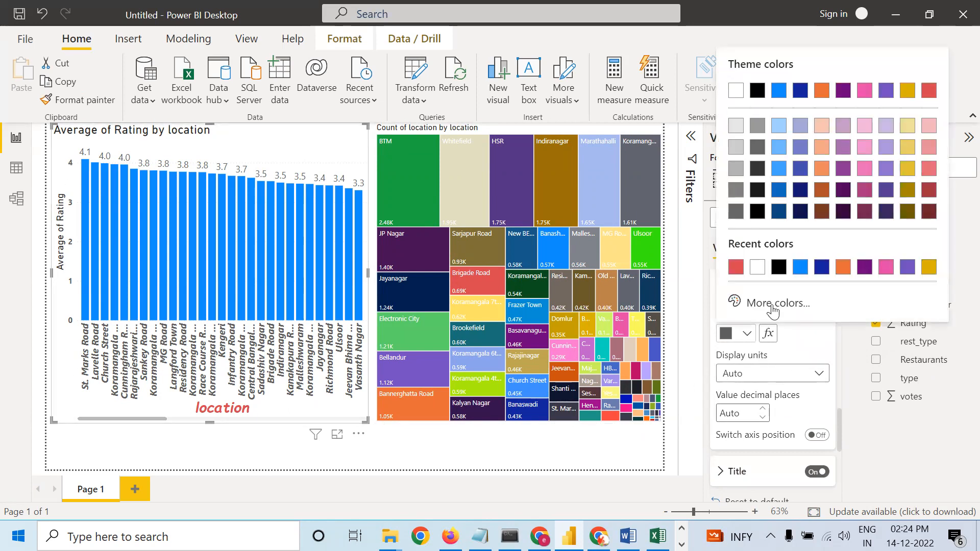
pyautogui.click(801, 268)
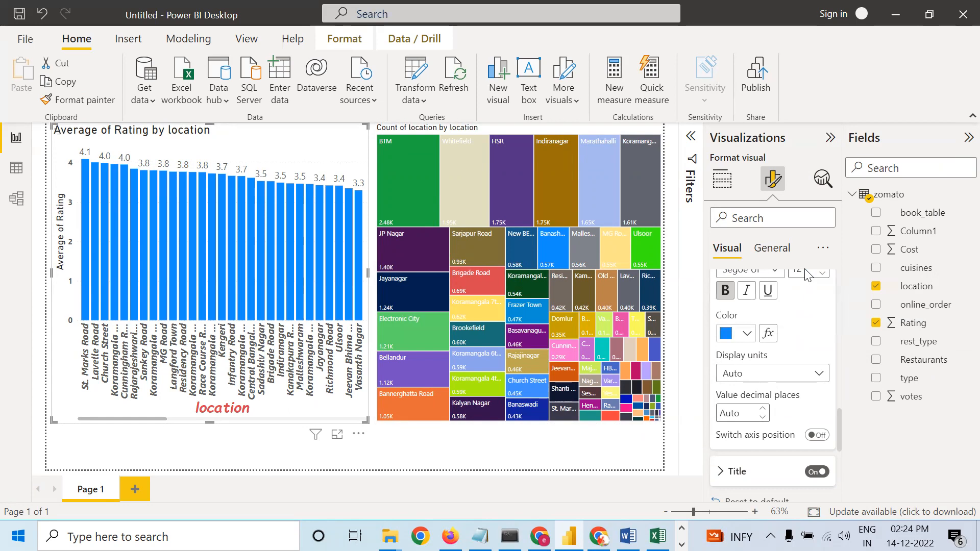
pyautogui.click(747, 333)
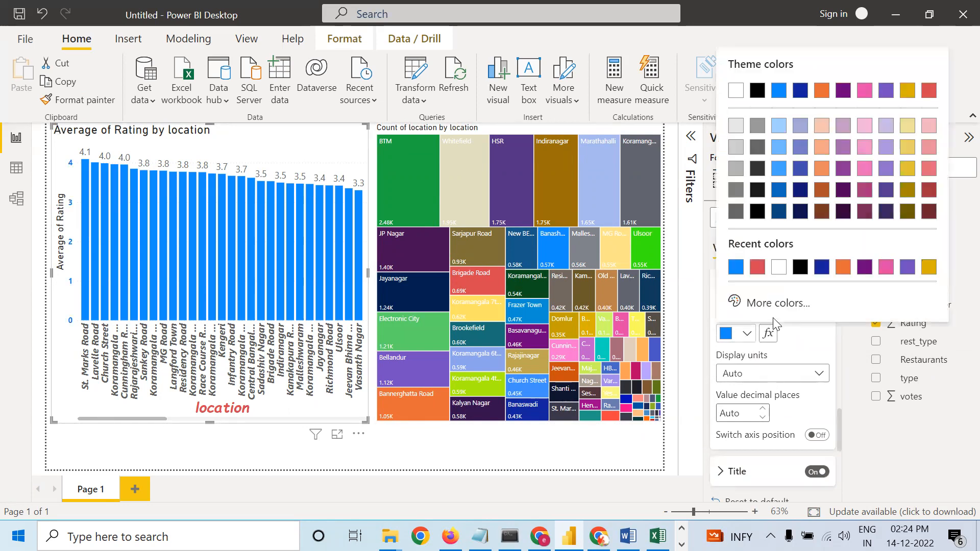
pyautogui.click(800, 267)
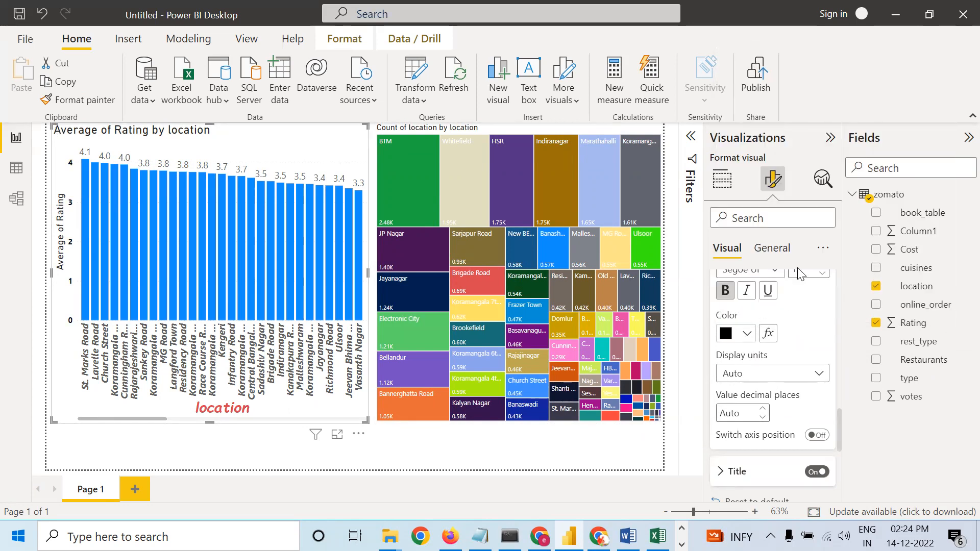
# Color the column chart's Y-axis title red and make it bold.
pyautogui.scroll(-3, 817, 408)
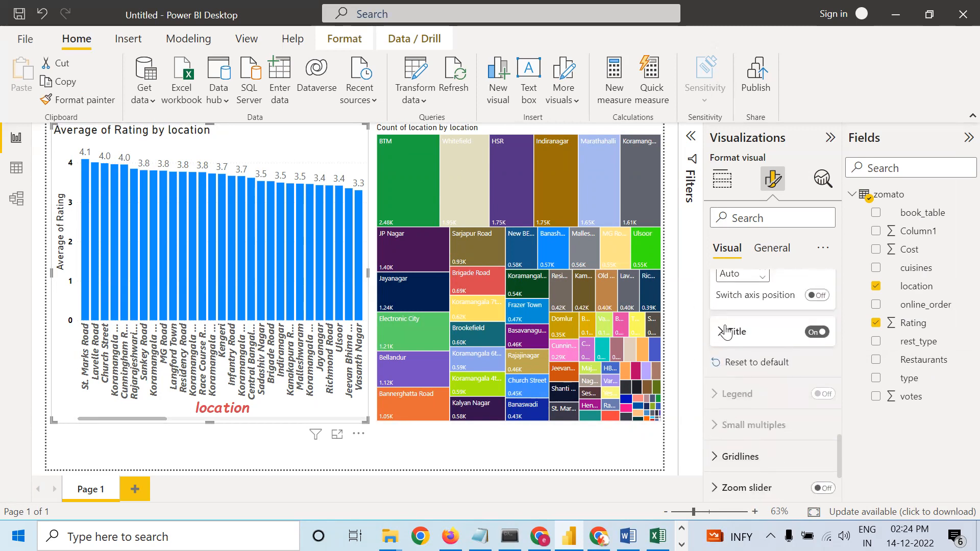
pyautogui.click(722, 333)
pyautogui.scroll(-2, 801, 457)
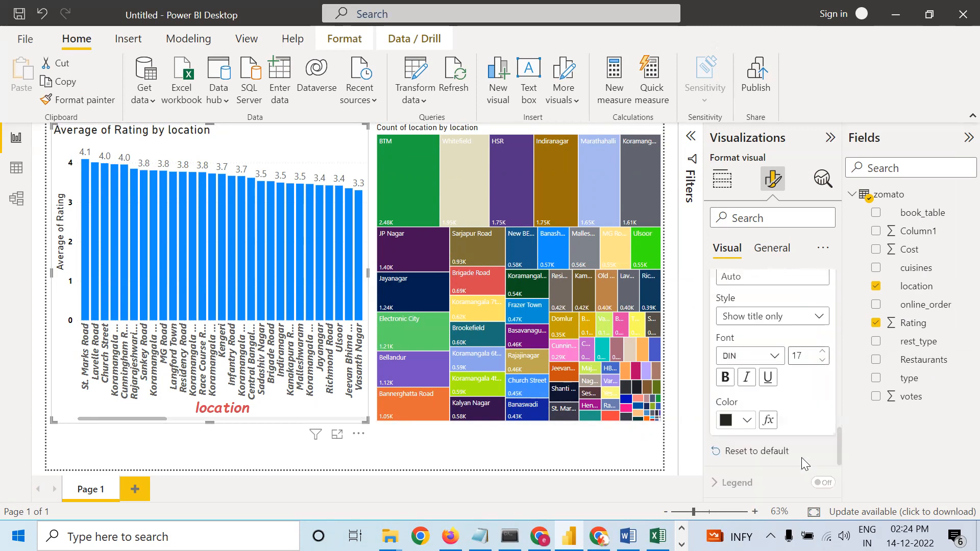
pyautogui.click(747, 411)
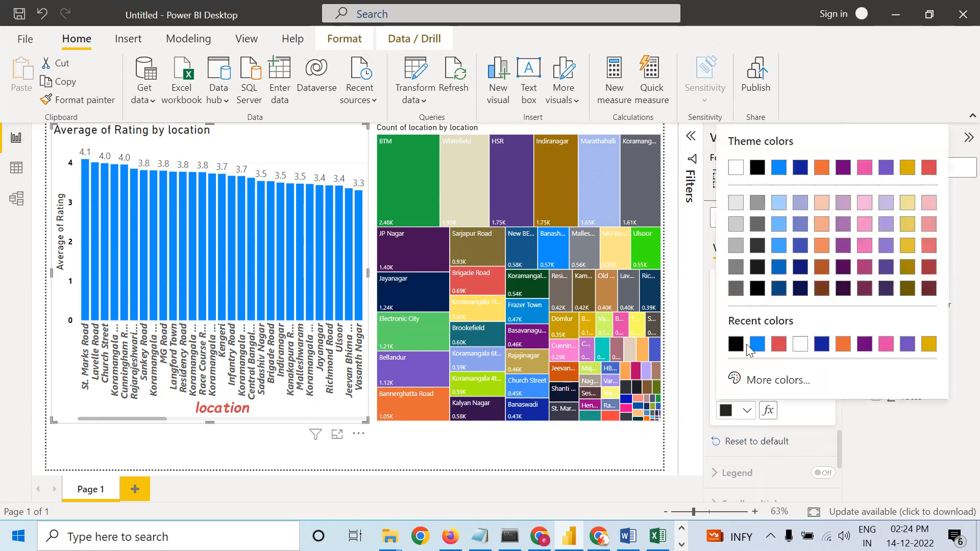
pyautogui.click(777, 343)
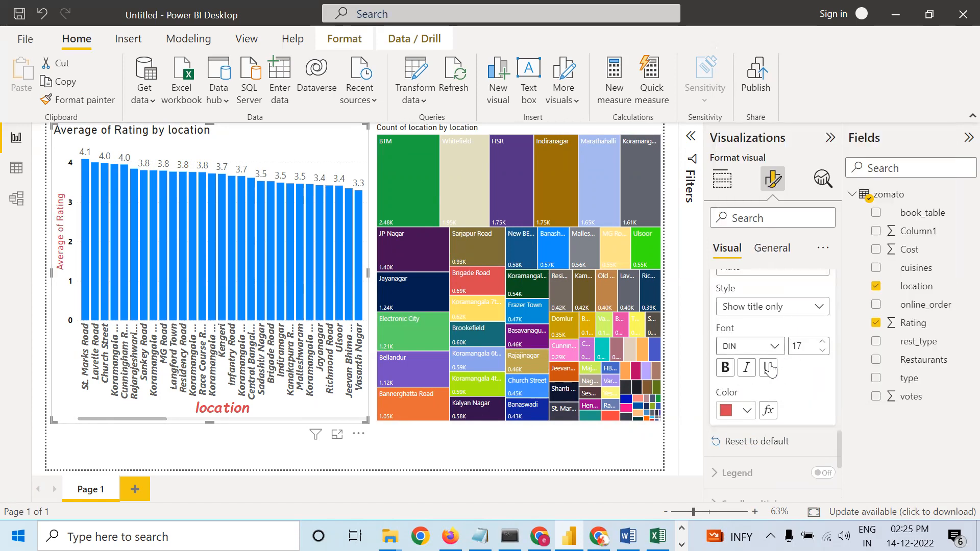
pyautogui.click(726, 368)
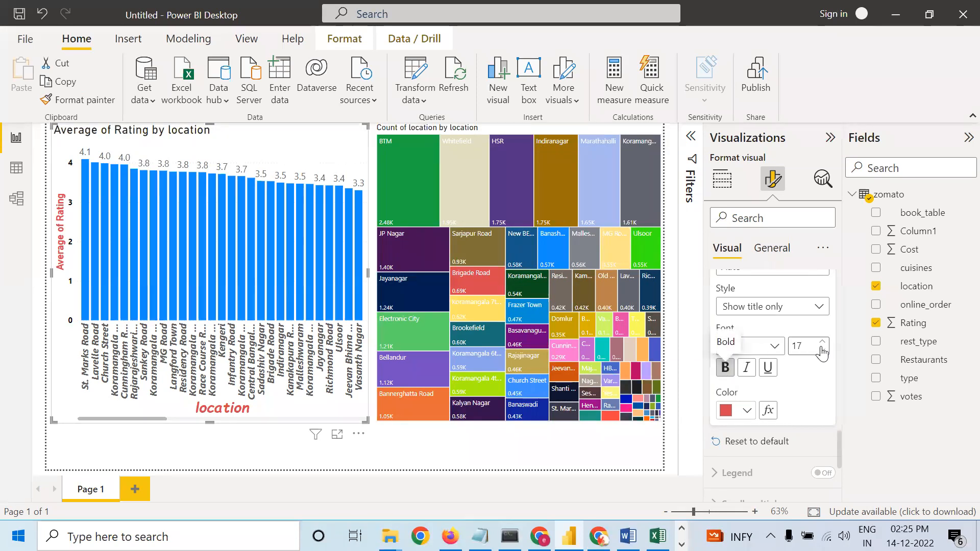
# Set the column chart's horizontal gridlines to Solid style and color them black.
pyautogui.scroll(-3, 756, 398)
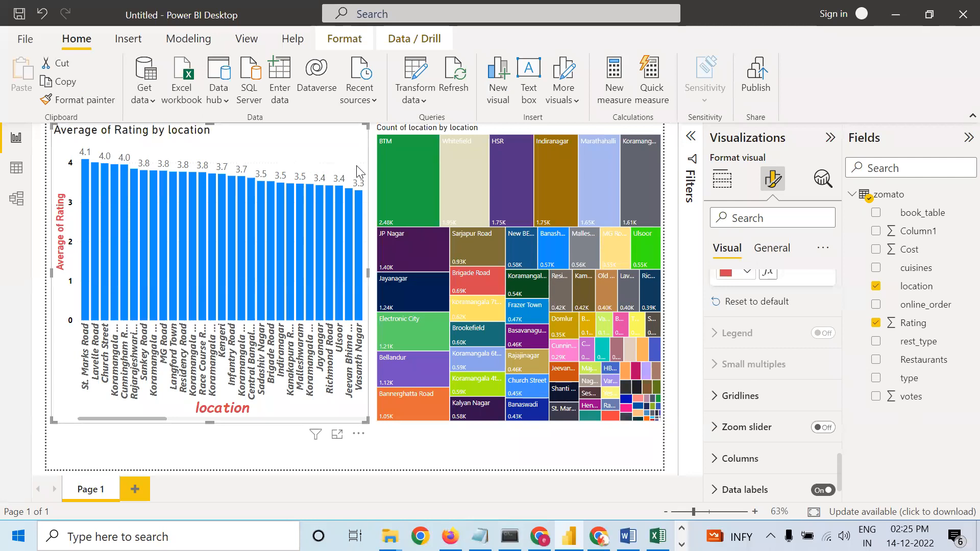
pyautogui.click(720, 401)
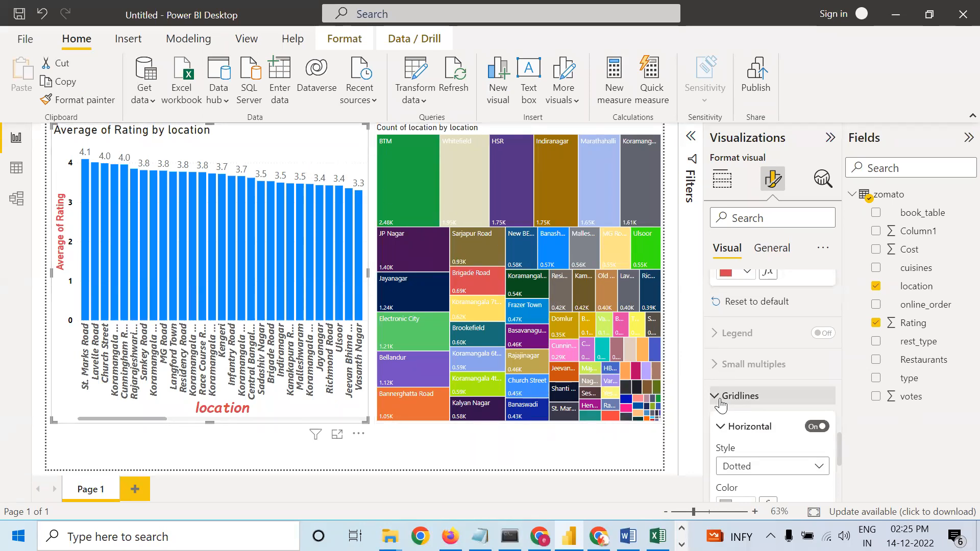
pyautogui.scroll(-1, 721, 406)
pyautogui.scroll(-1, 722, 409)
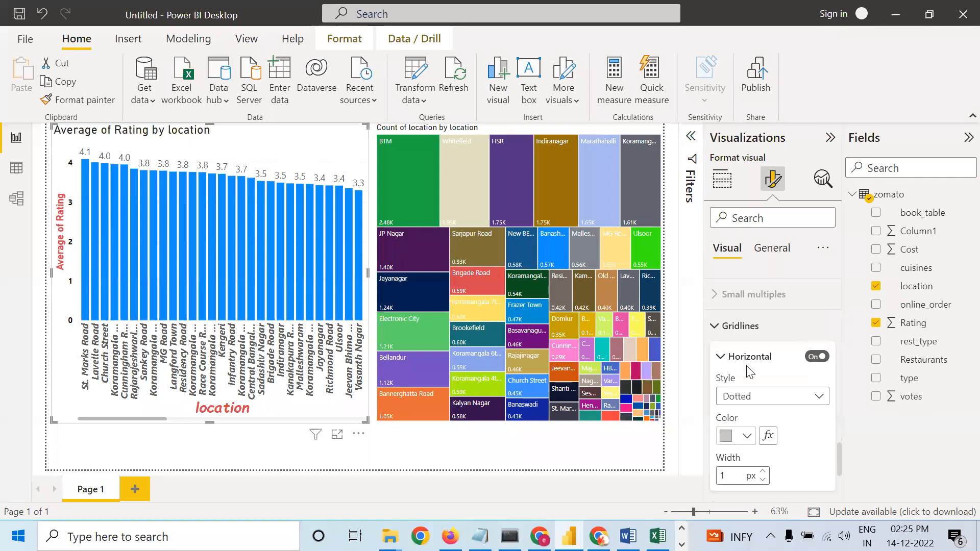
pyautogui.click(752, 401)
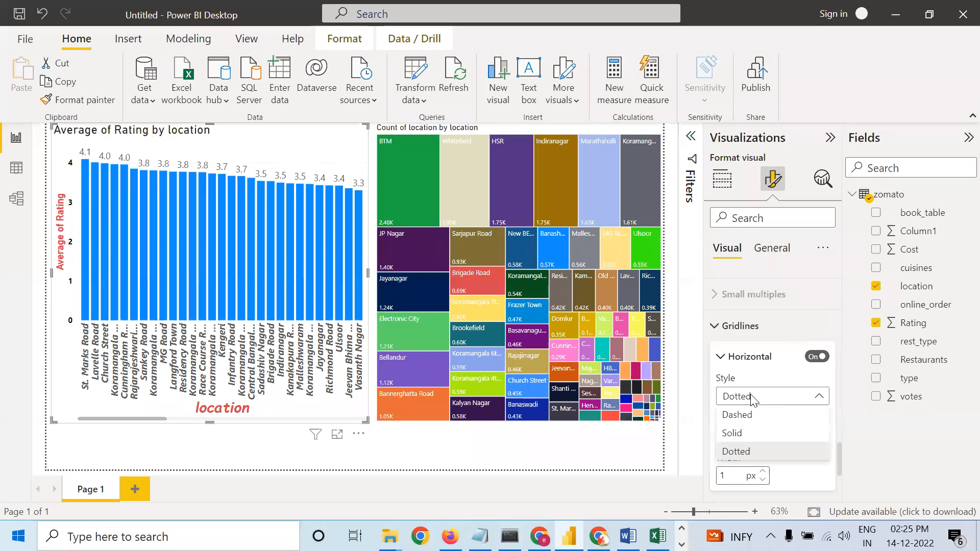
pyautogui.click(748, 436)
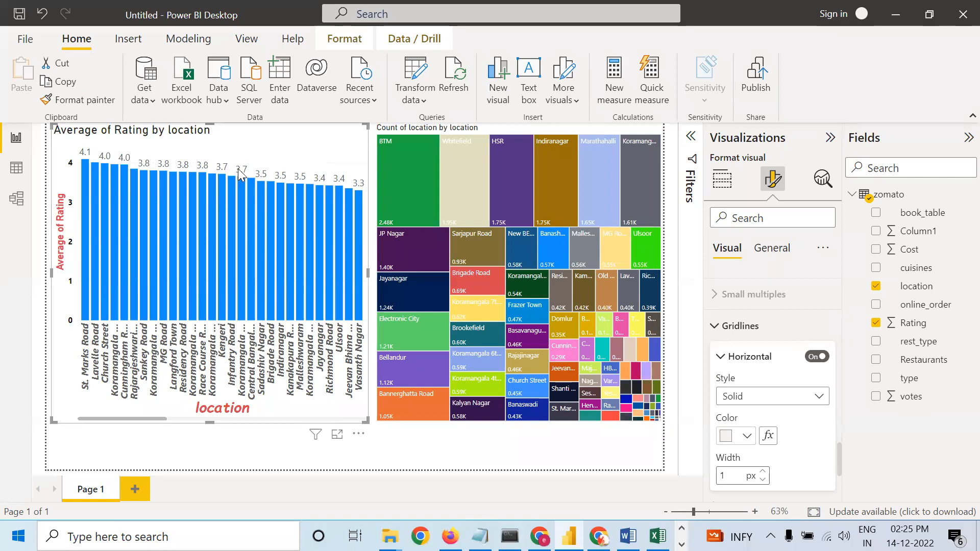
pyautogui.click(748, 436)
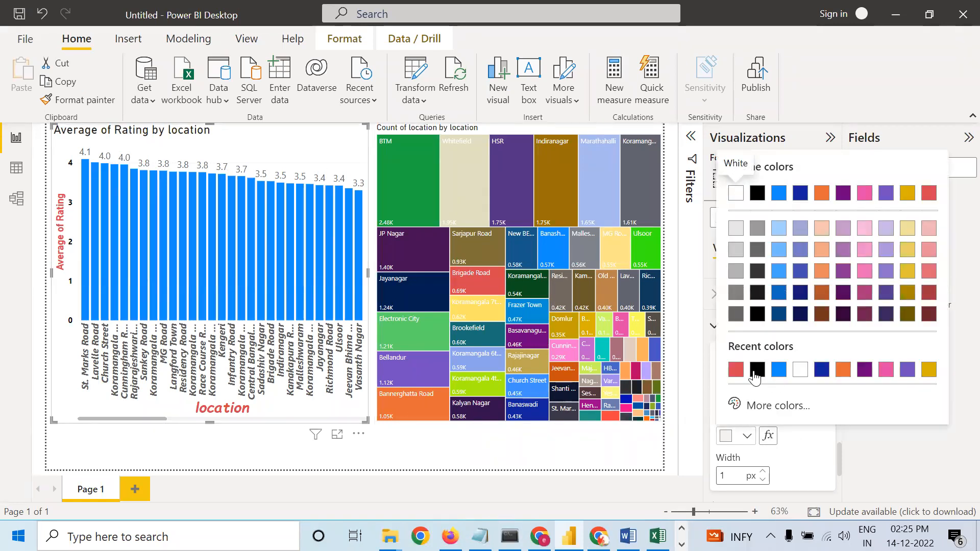
pyautogui.click(758, 370)
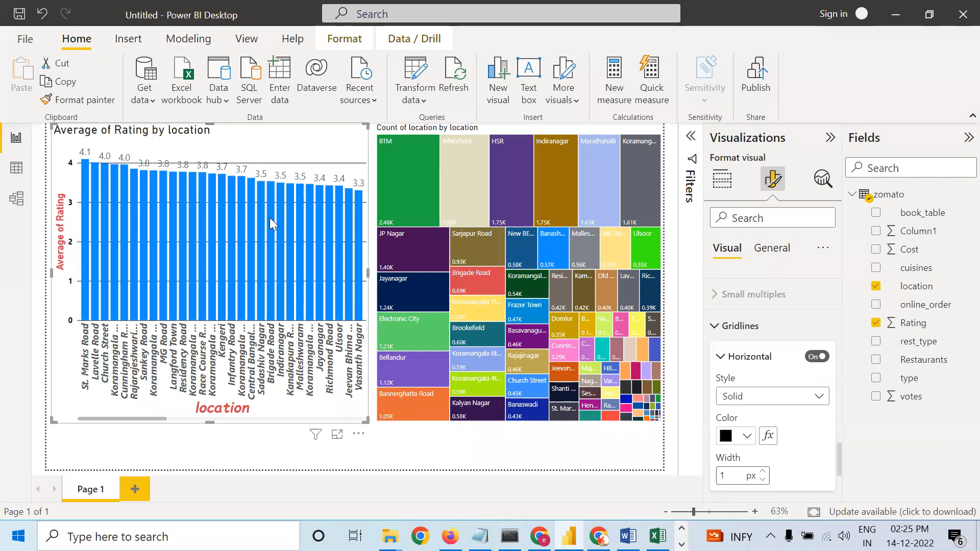
# Try the Dotted style on the horizontal gridlines and set them to Dashed.
pyautogui.click(819, 398)
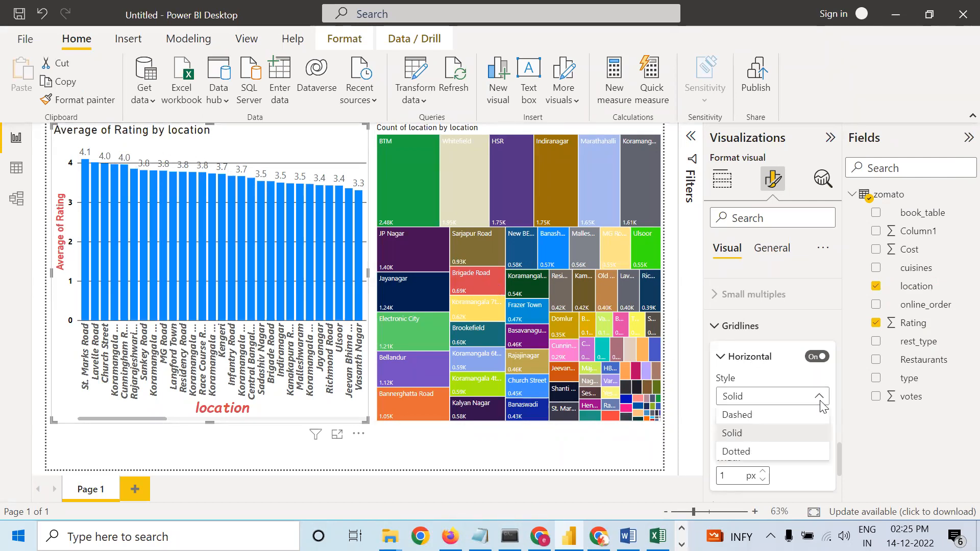
pyautogui.click(786, 451)
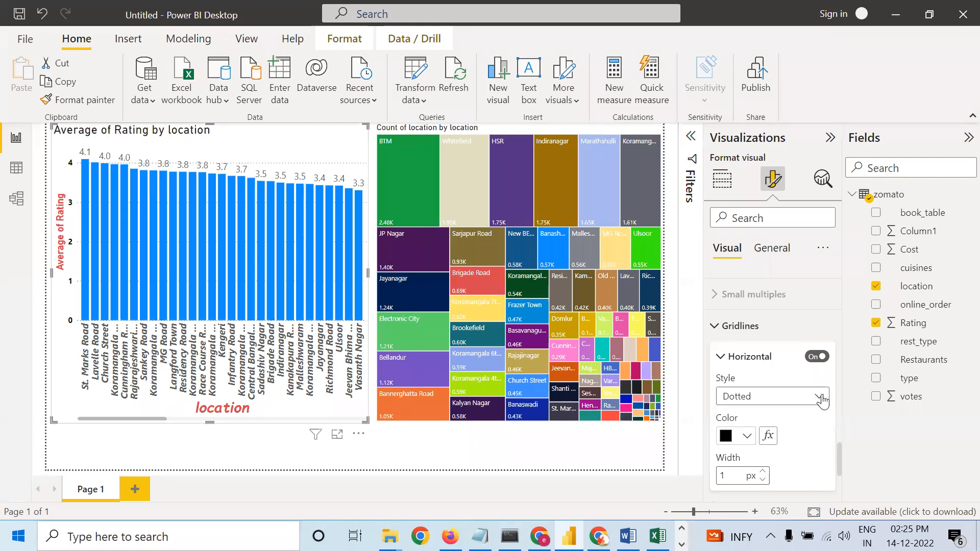
pyautogui.click(817, 397)
pyautogui.click(778, 415)
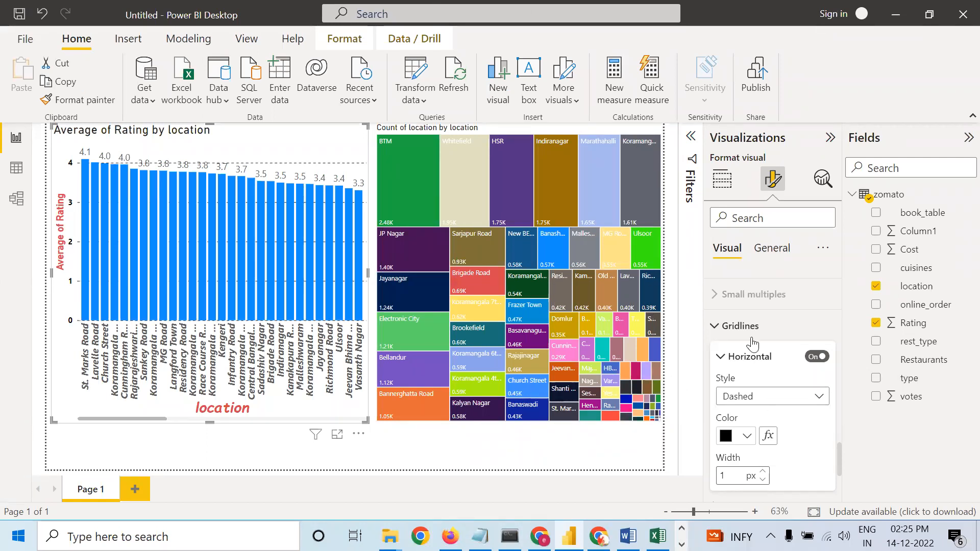
# Turn on the column chart's zoom slider and try its lower handle beside the Y-axis.
pyautogui.scroll(-2, 753, 343)
pyautogui.scroll(-2, 753, 343)
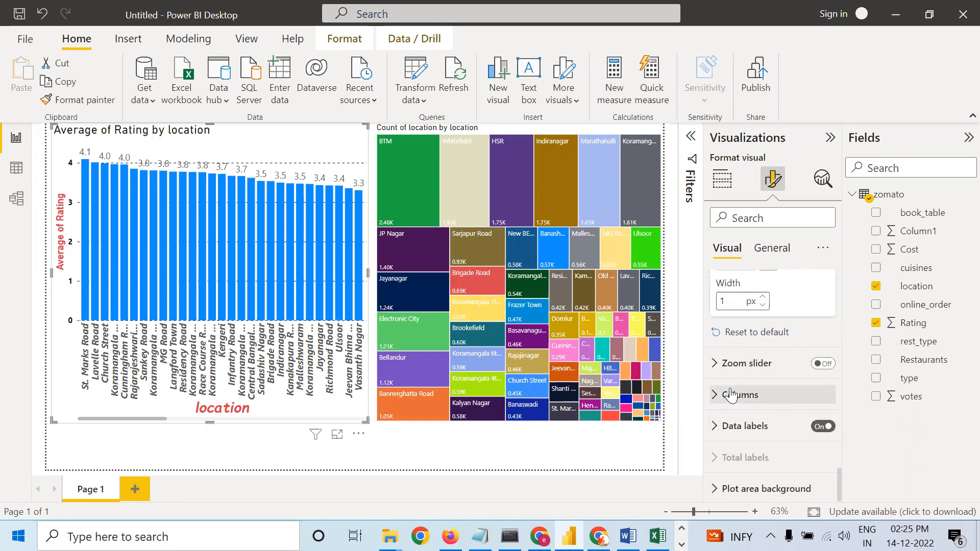
pyautogui.click(826, 366)
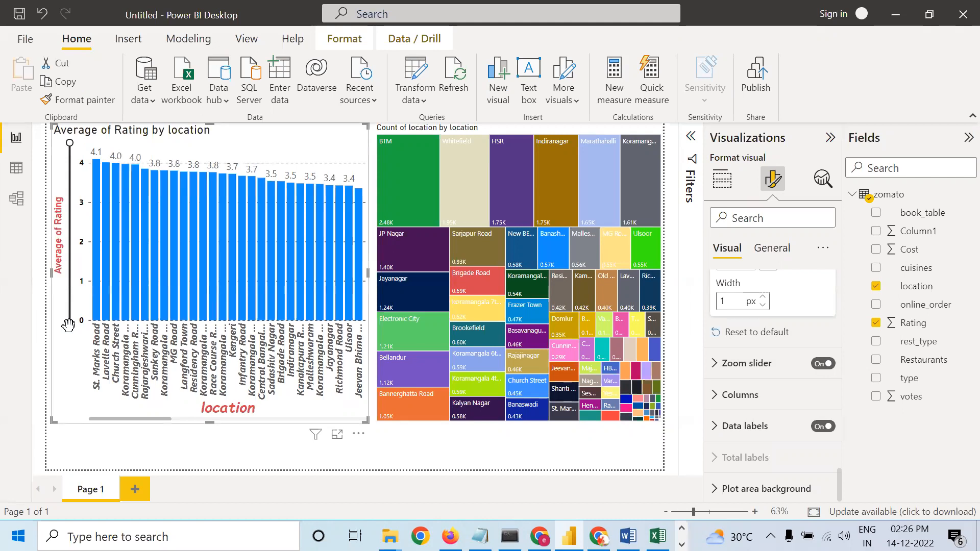
pyautogui.moveTo(70, 325)
pyautogui.mouseDown()
pyautogui.moveTo(70, 164)
pyautogui.moveTo(59, 224)
pyautogui.moveTo(70, 325)
pyautogui.mouseUp()
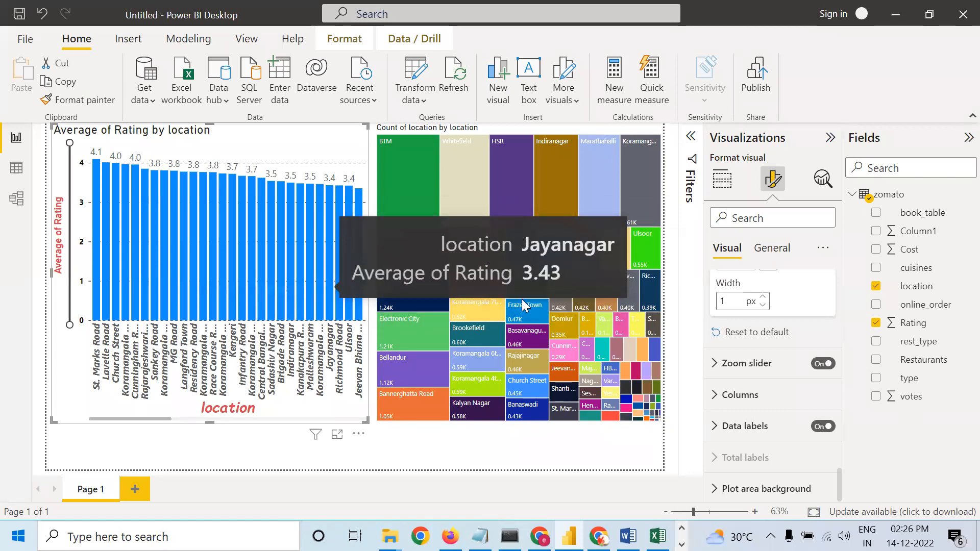
# Show separate column colors for all locations, coloring the St. Marks Road column black and the Lavelle Road column red.
pyautogui.click(718, 396)
pyautogui.scroll(-2, 745, 443)
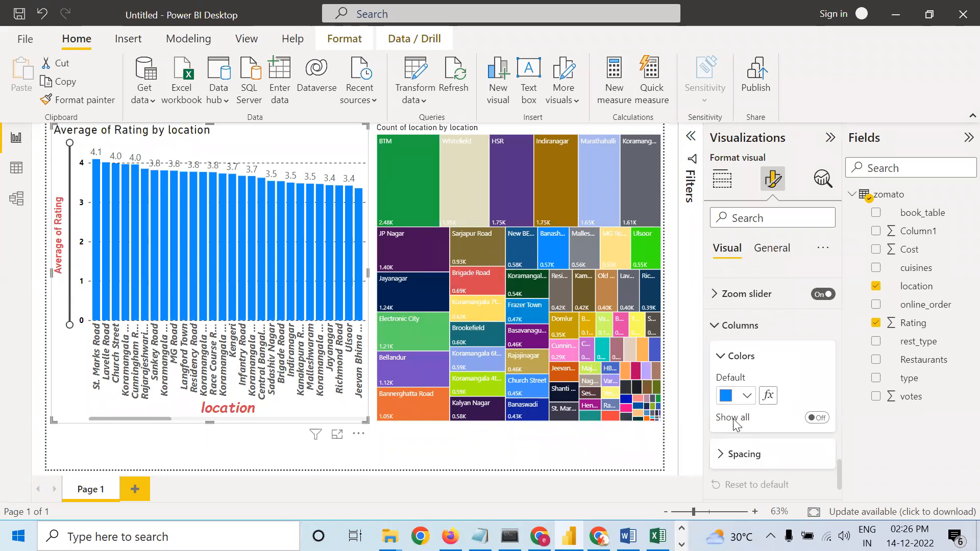
pyautogui.click(818, 418)
pyautogui.scroll(-2, 776, 398)
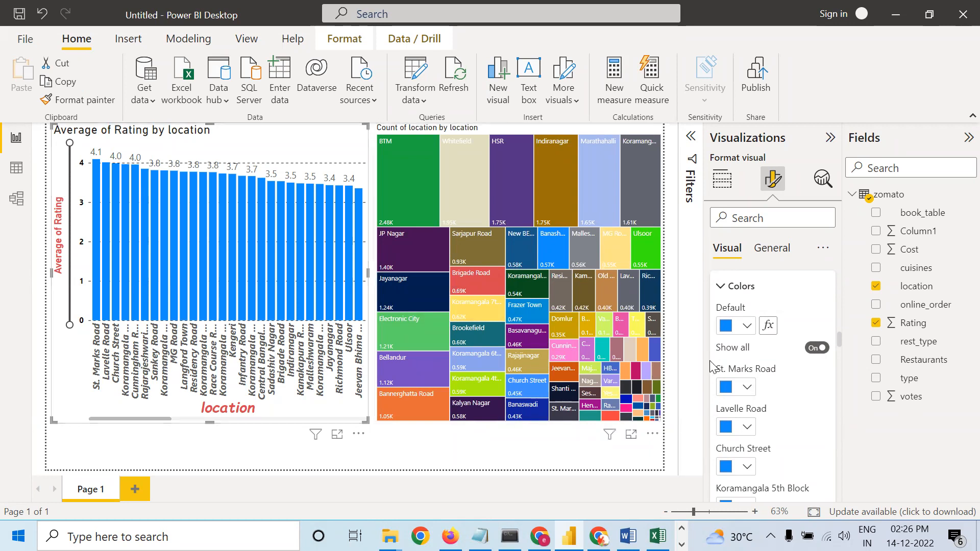
pyautogui.click(748, 389)
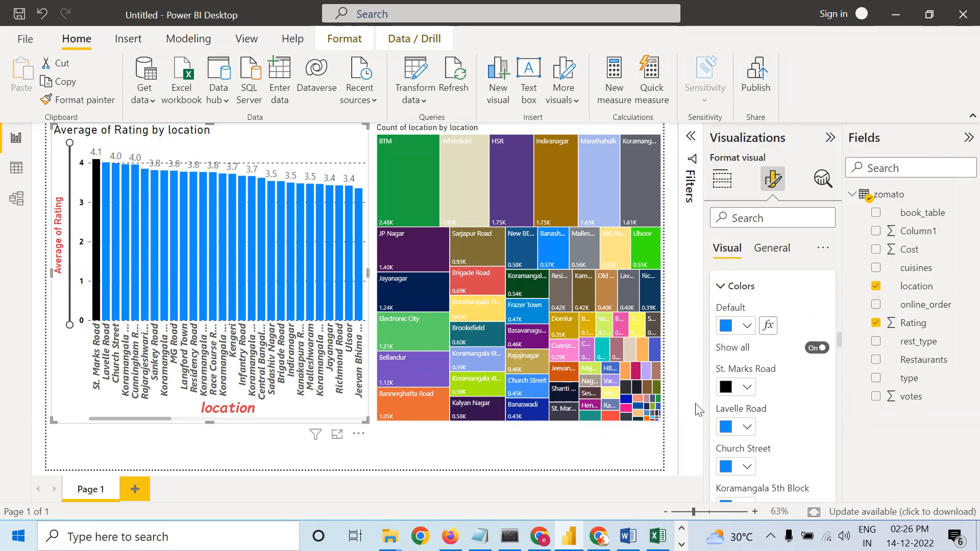
pyautogui.click(748, 428)
pyautogui.click(761, 367)
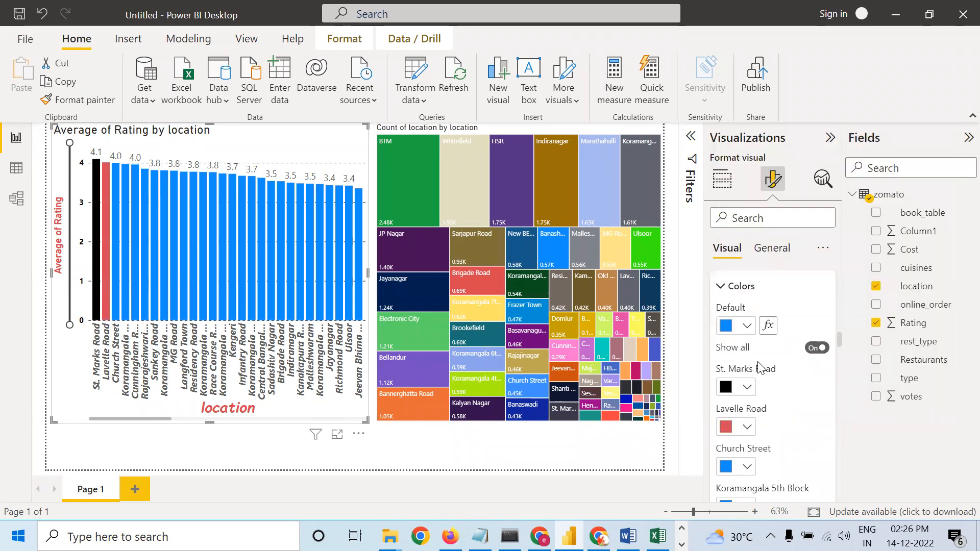
# Give the Church Street column the custom green color #6FB960.
pyautogui.click(748, 467)
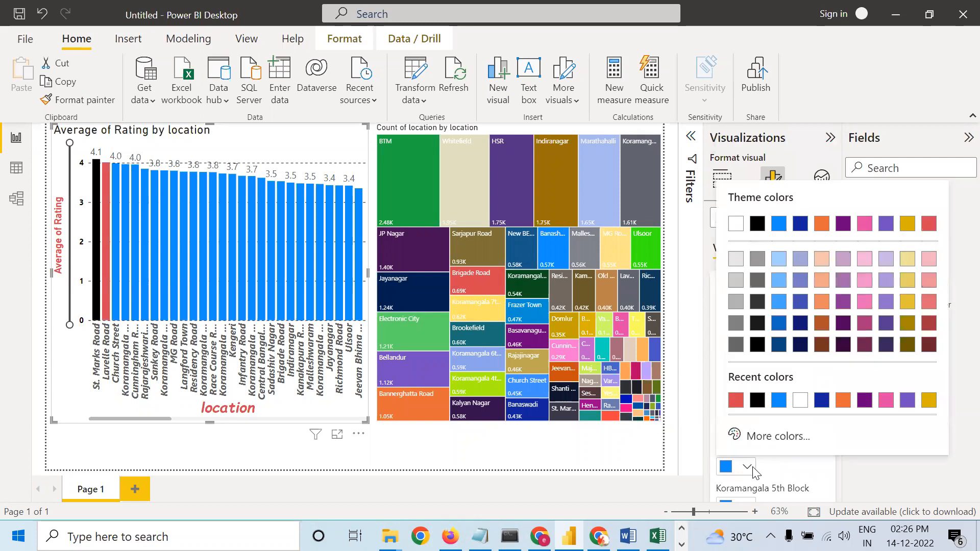
pyautogui.click(770, 447)
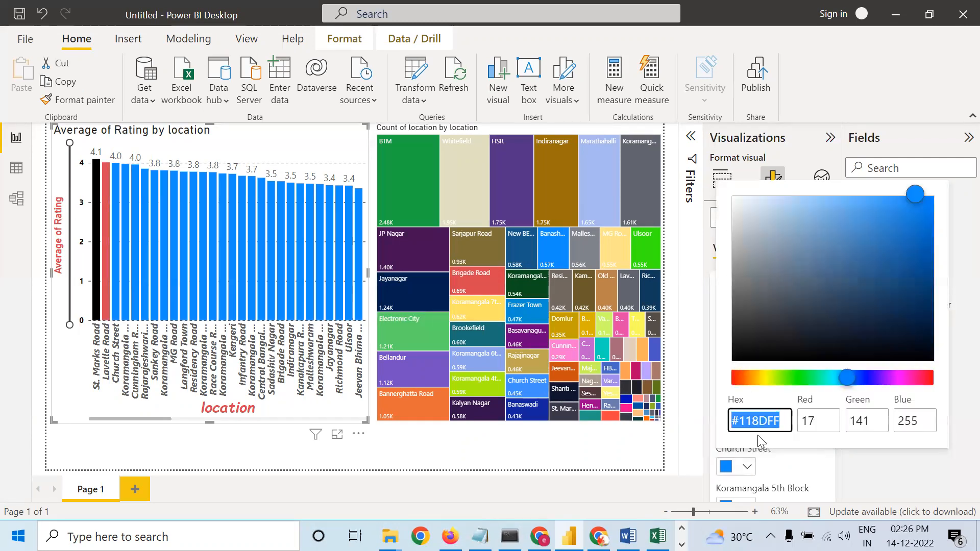
pyautogui.click(794, 378)
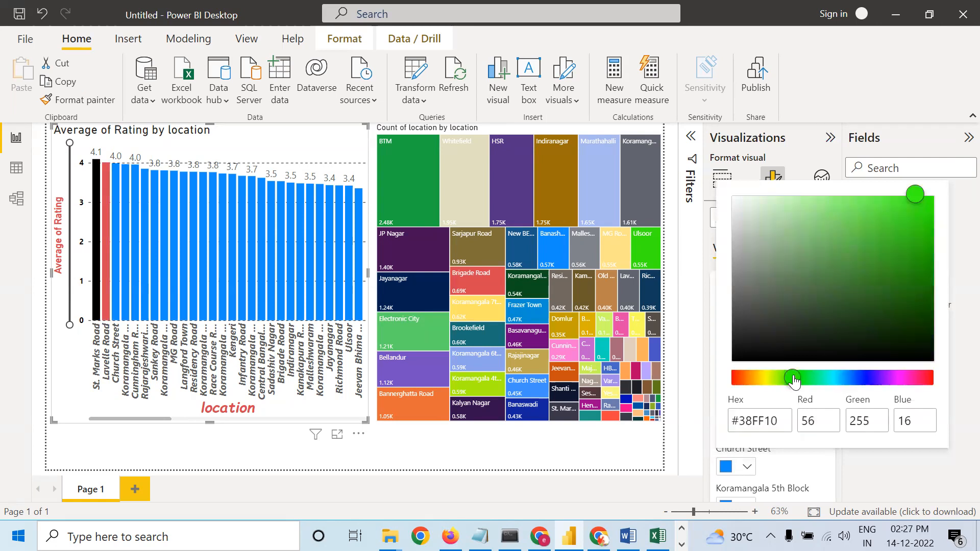
pyautogui.click(823, 239)
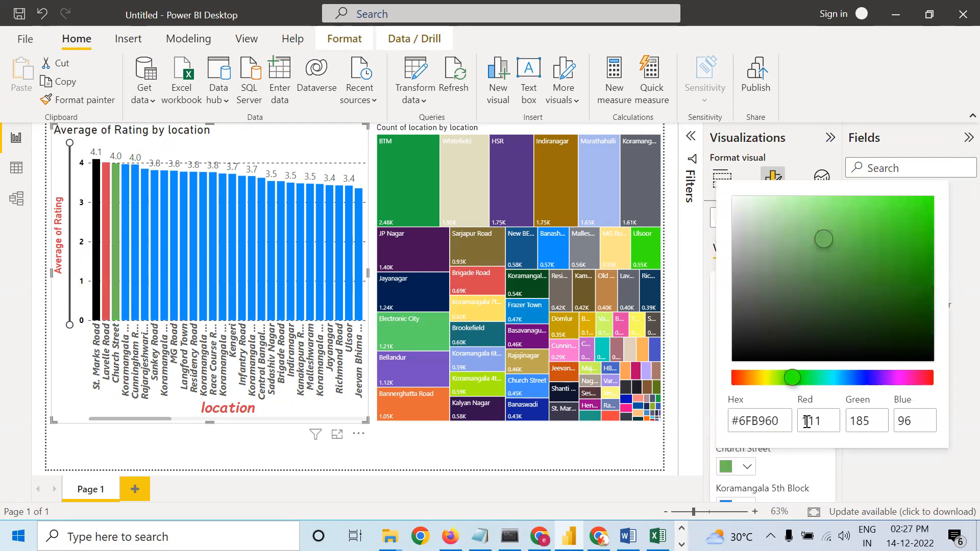
pyautogui.click(807, 469)
# Give the Koramangala 5th Block column the custom dark blue color #134F85.
pyautogui.scroll(-3, 804, 467)
pyautogui.click(749, 403)
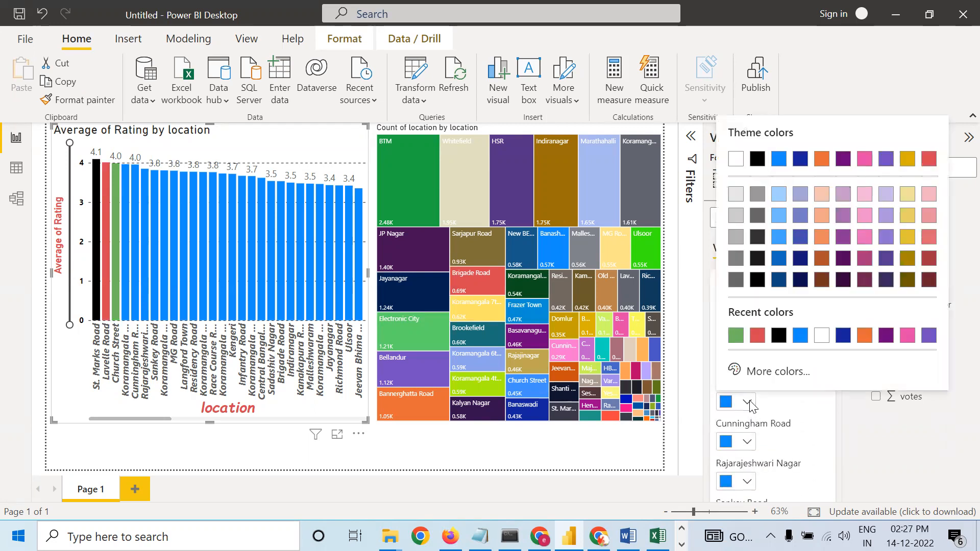
pyautogui.click(778, 372)
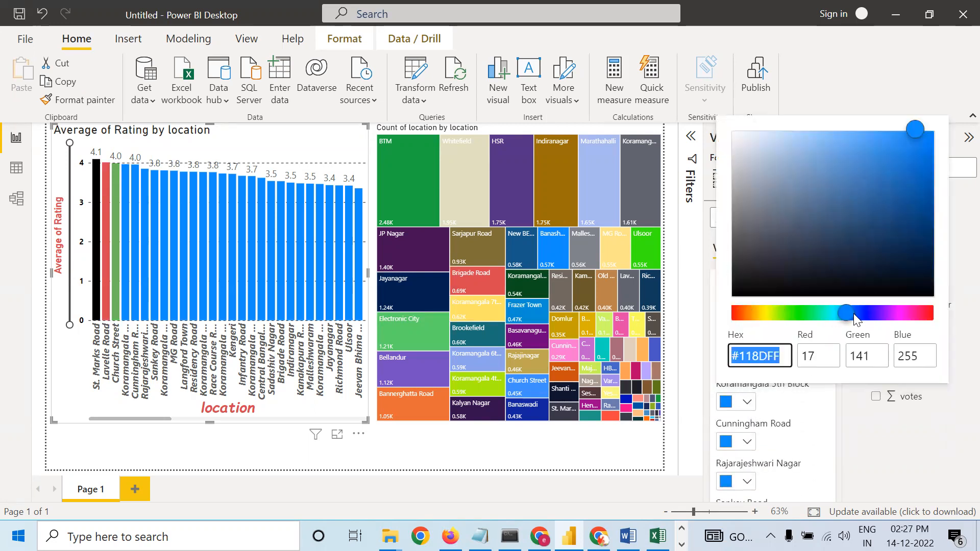
pyautogui.click(900, 209)
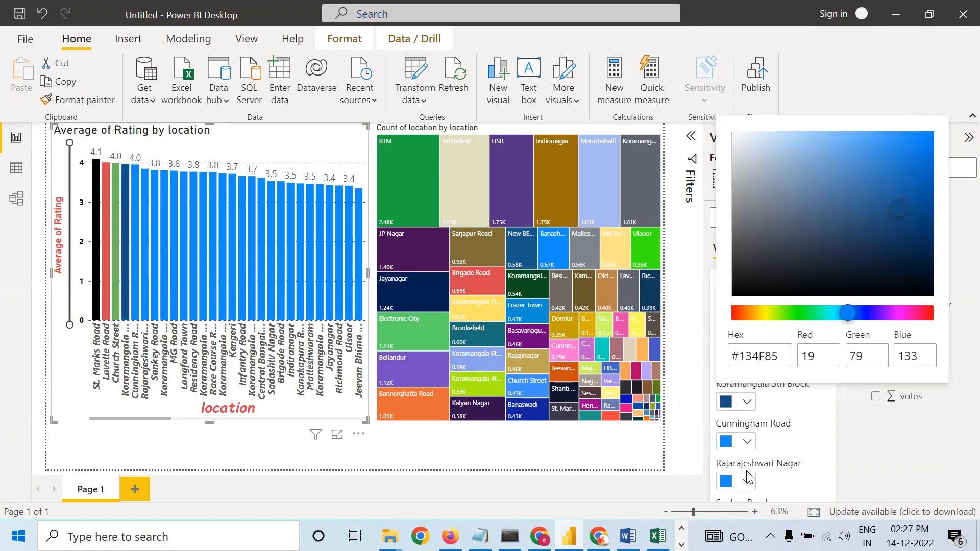
pyautogui.click(749, 451)
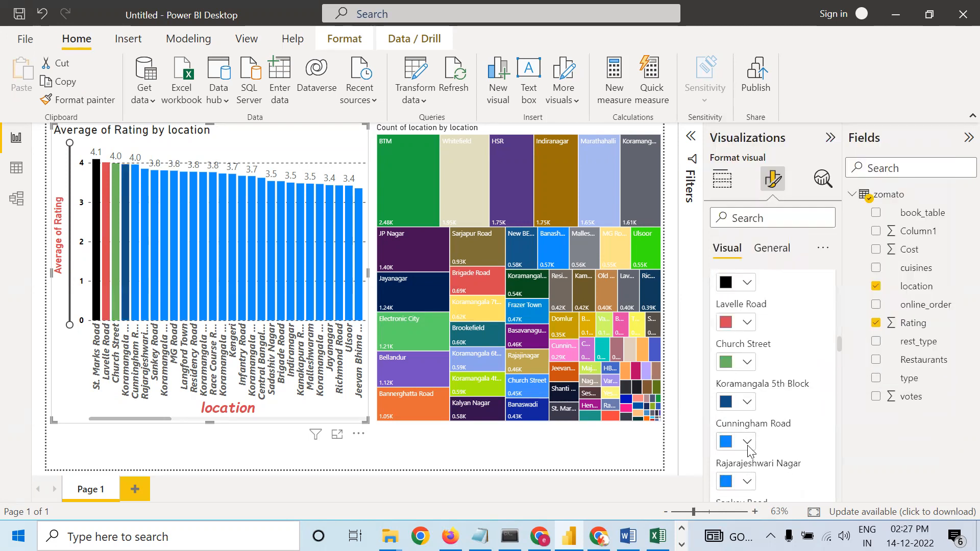
# Color the Cunningham Road column light orange and the Rajarajeshwari Nagar column purple.
pyautogui.click(748, 446)
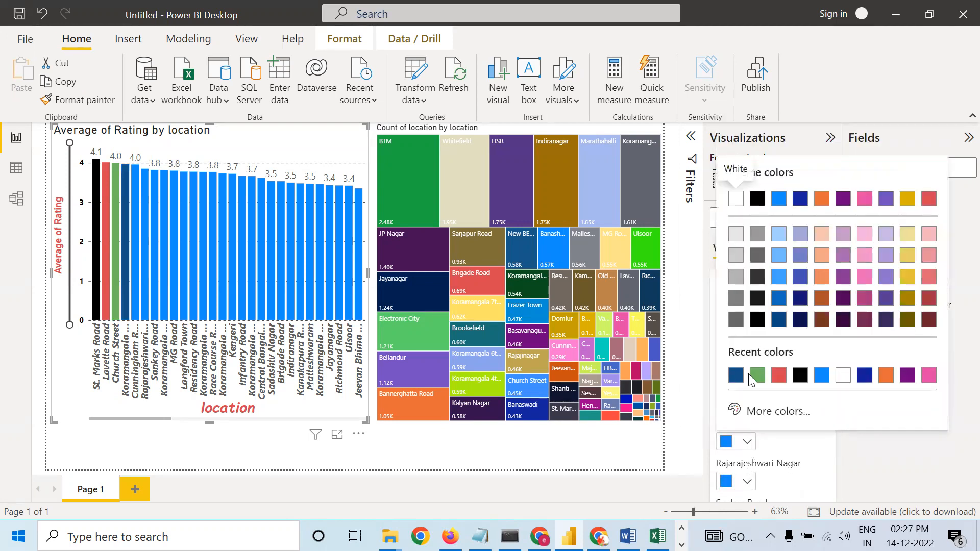
pyautogui.click(822, 276)
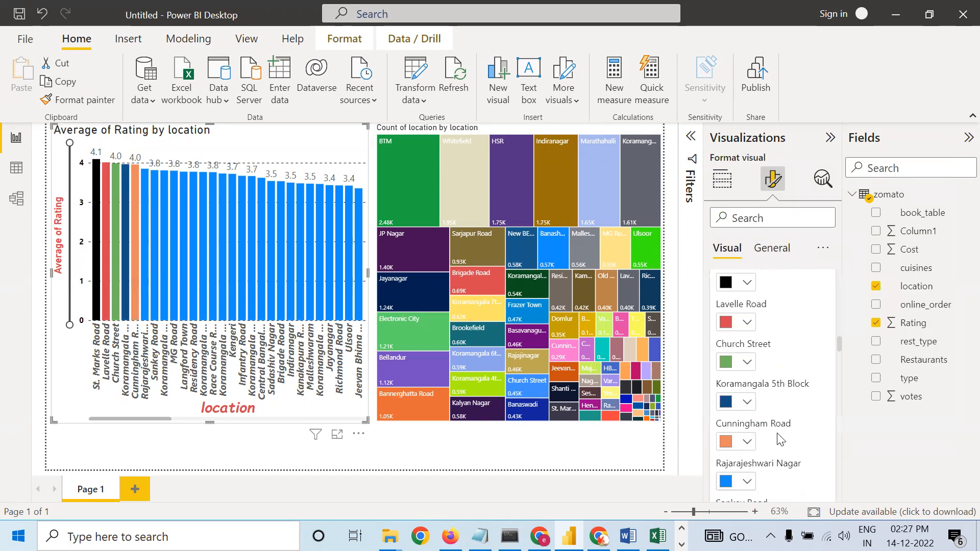
pyautogui.click(749, 482)
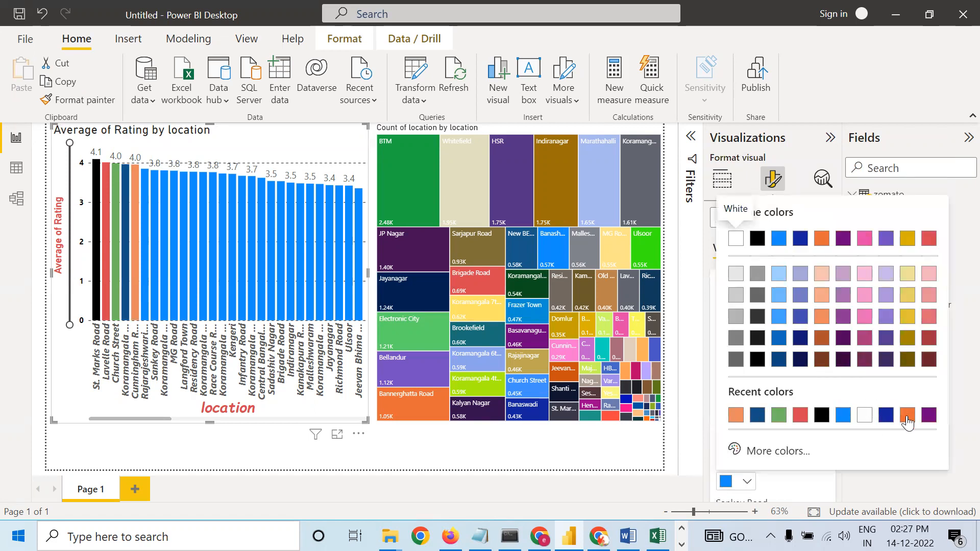
pyautogui.click(929, 414)
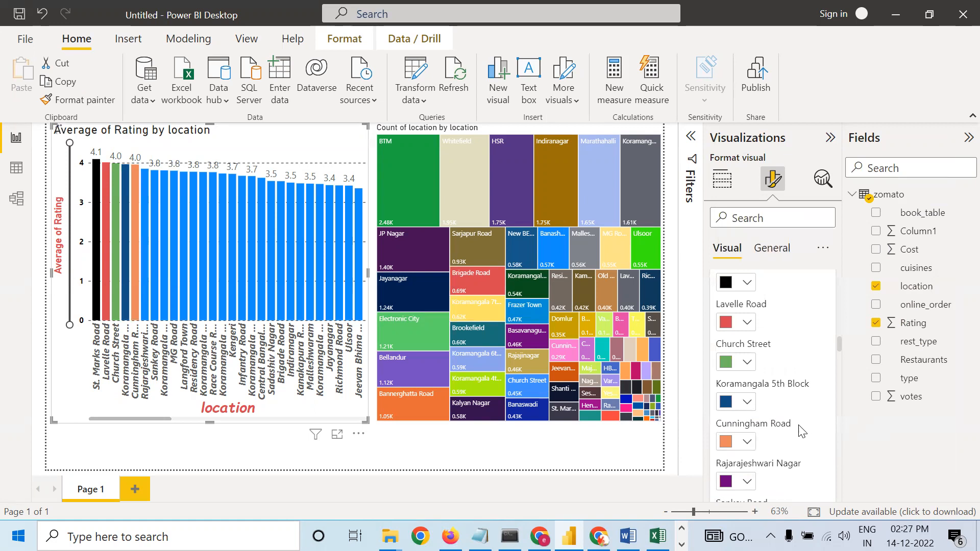
# Give the Sankey Road column the custom grey-brown color #80786A.
pyautogui.scroll(-3, 803, 431)
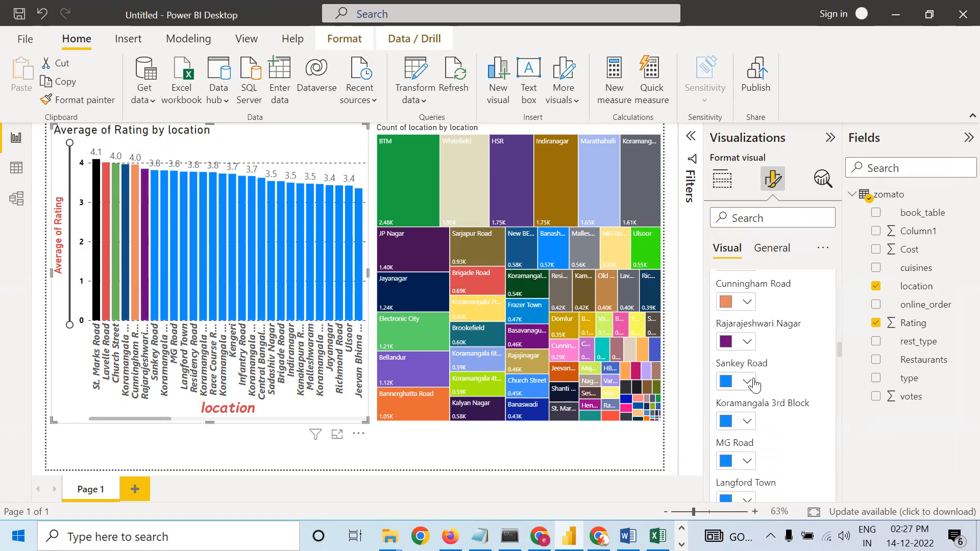
pyautogui.click(748, 382)
pyautogui.click(763, 351)
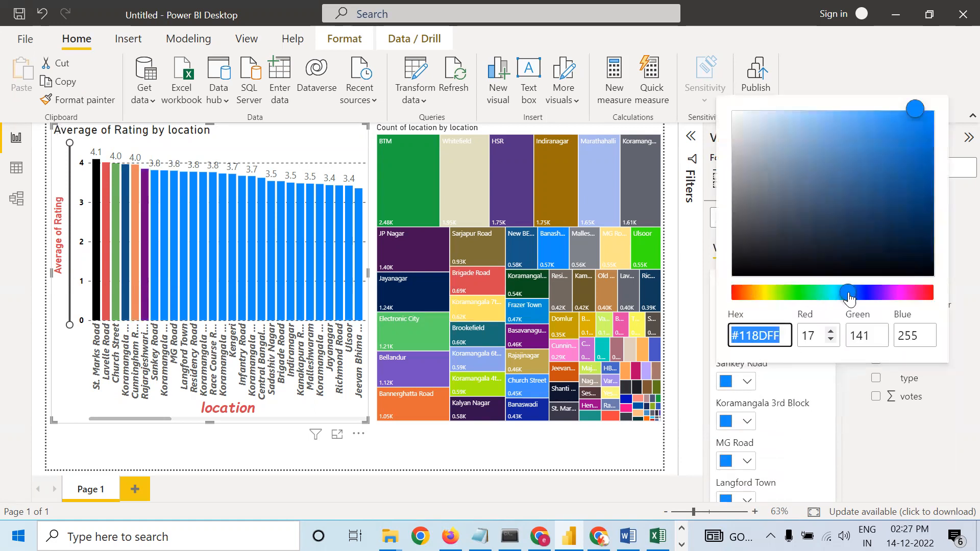
pyautogui.click(752, 292)
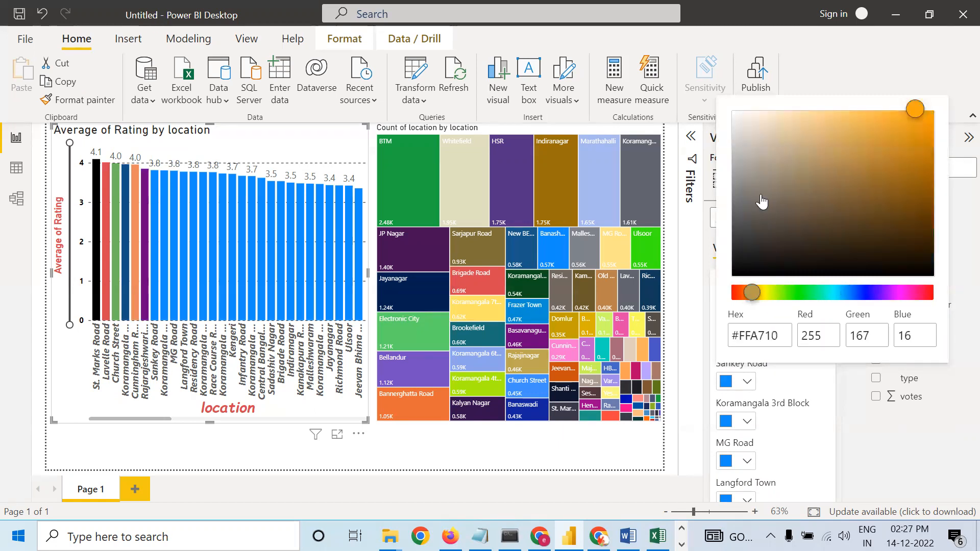
pyautogui.click(761, 192)
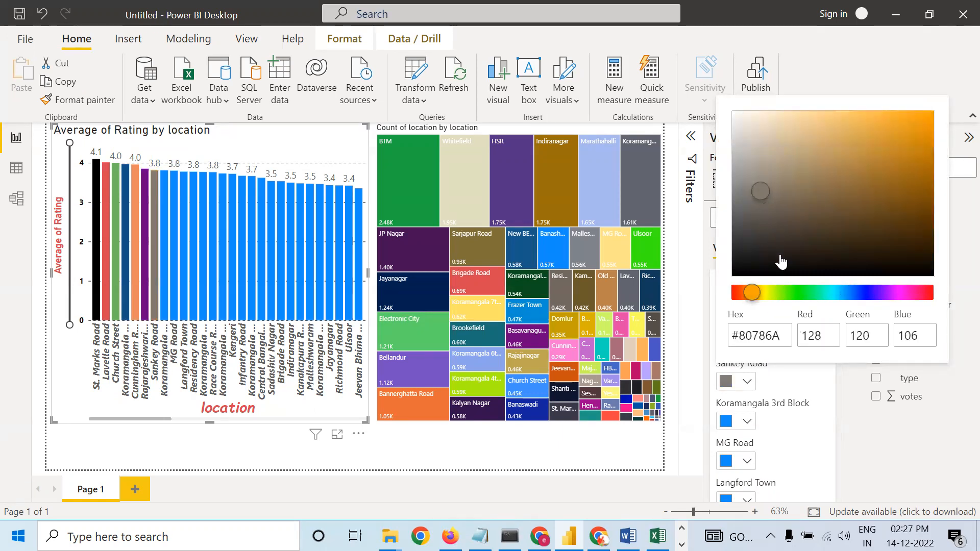
pyautogui.click(744, 448)
# Look over the remaining per-location column colors and the column chart's data label options.
pyautogui.scroll(-15, 762, 360)
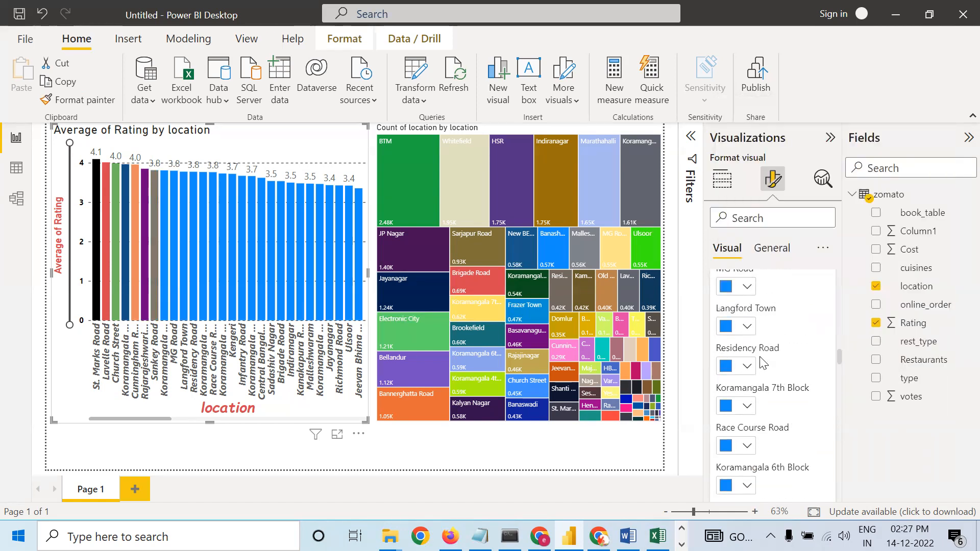
pyautogui.scroll(16, 762, 355)
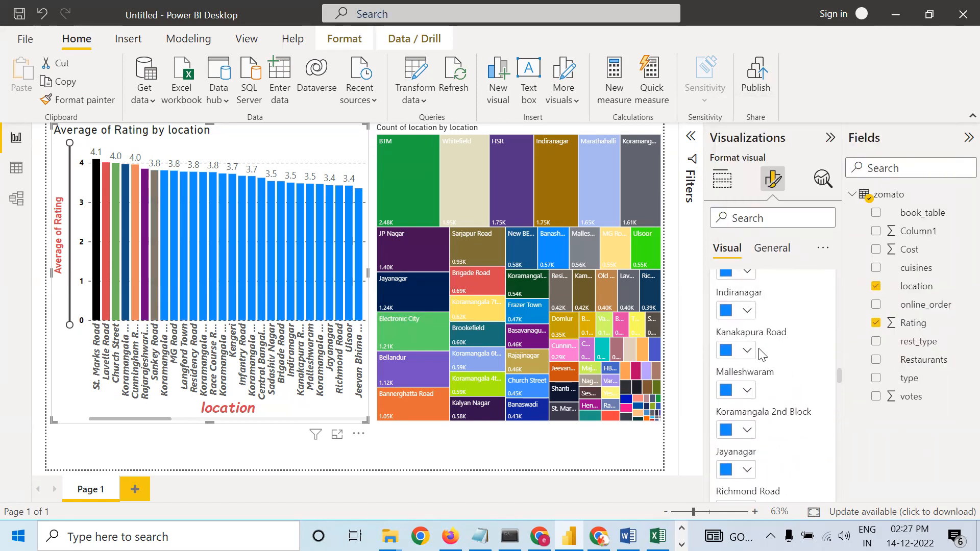
pyautogui.scroll(5, 762, 355)
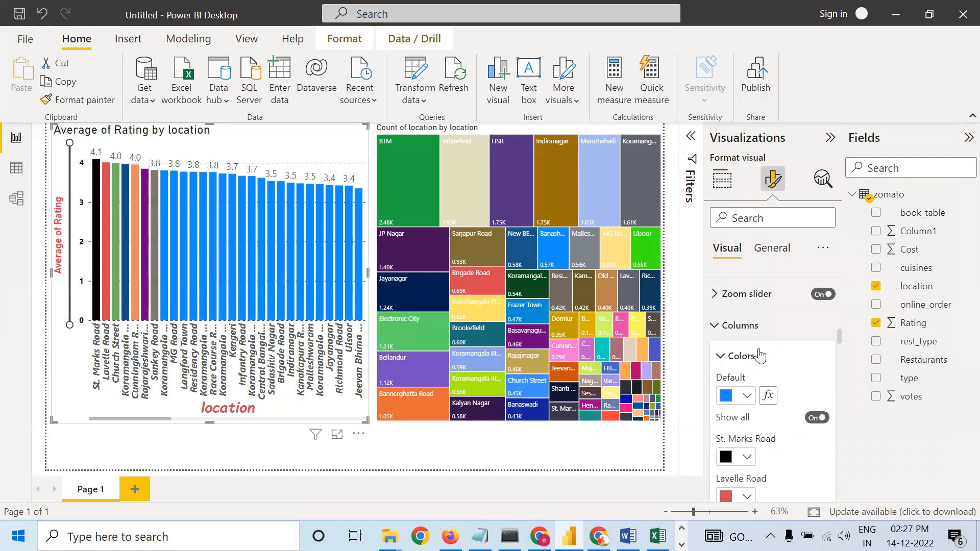
pyautogui.click(717, 329)
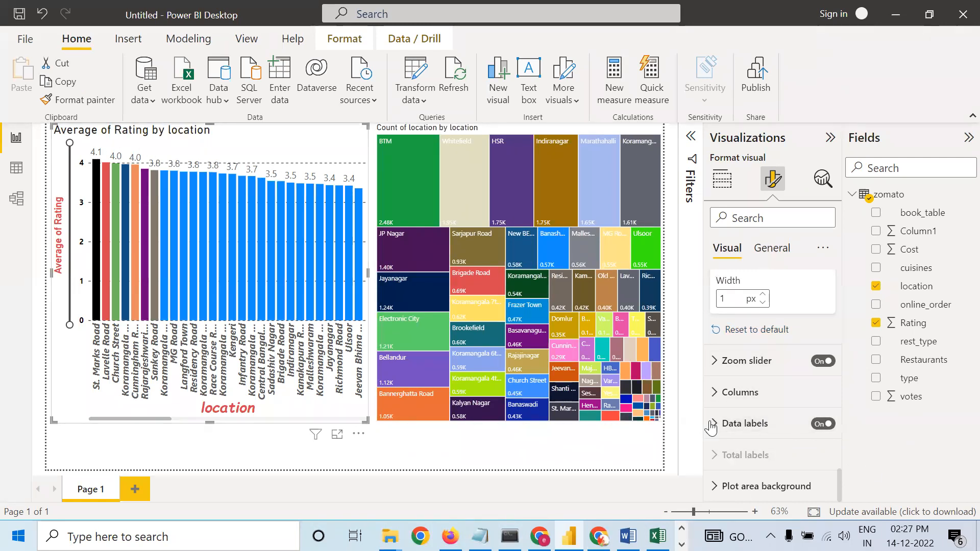
pyautogui.click(716, 428)
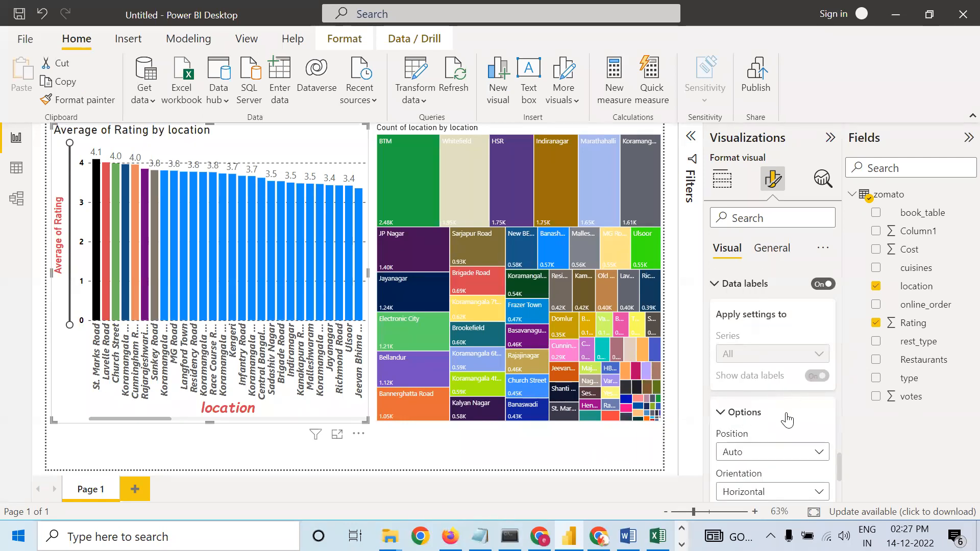
pyautogui.scroll(-1, 787, 420)
pyautogui.scroll(-3, 787, 419)
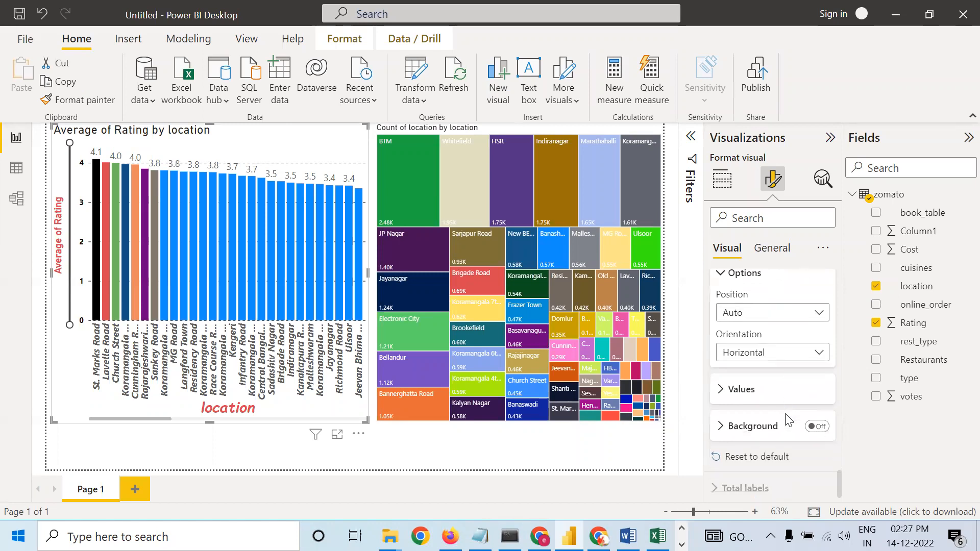
pyautogui.scroll(4, 787, 416)
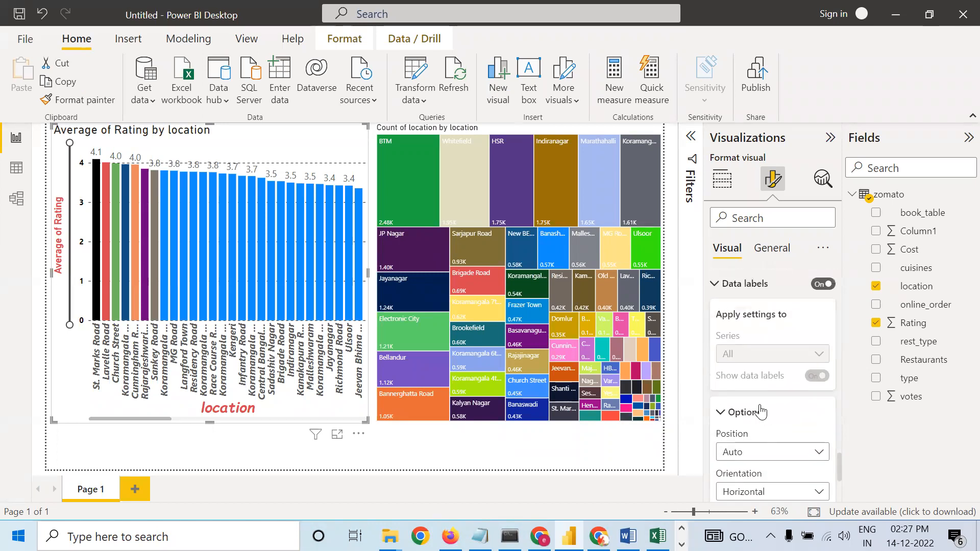
pyautogui.click(716, 284)
# Review the column chart's X-axis and Y-axis value and title formatting settings.
pyautogui.scroll(3, 717, 289)
pyautogui.scroll(10, 717, 288)
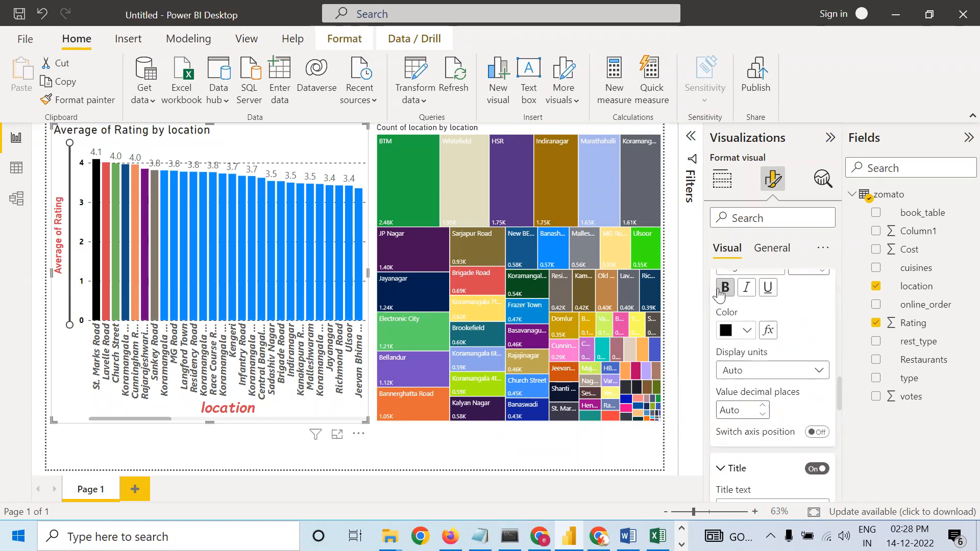
pyautogui.scroll(5, 720, 295)
pyautogui.scroll(-6, 717, 289)
pyautogui.scroll(-10, 718, 290)
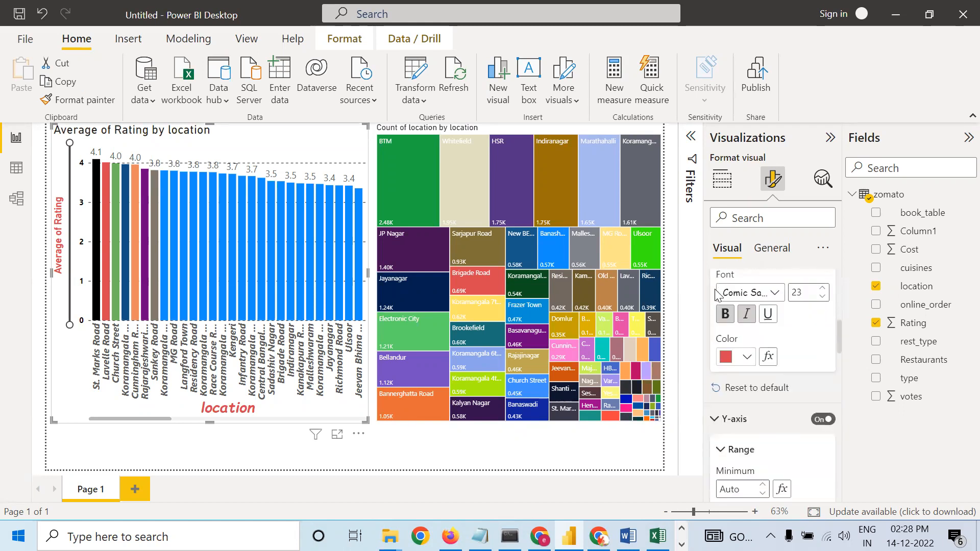
pyautogui.scroll(-4, 722, 415)
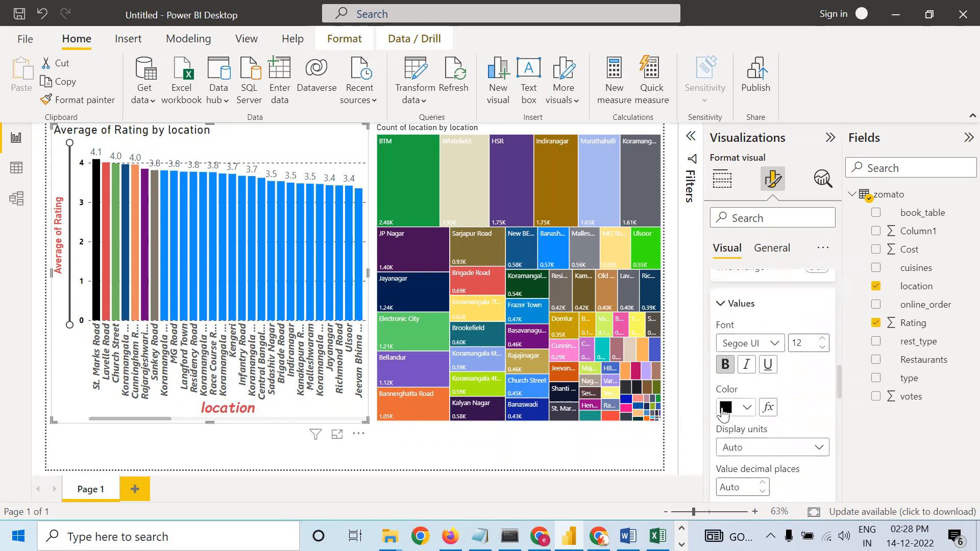
pyautogui.scroll(-6, 723, 415)
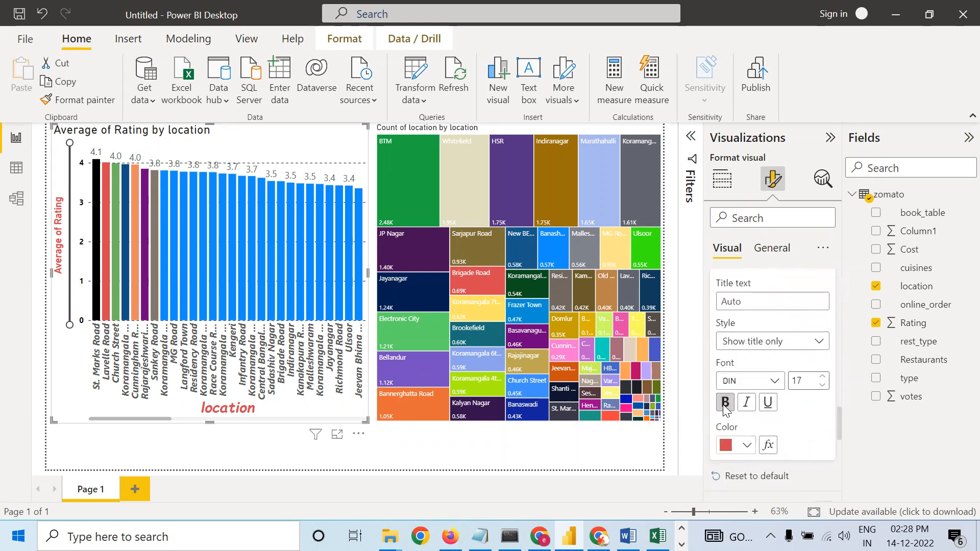
pyautogui.scroll(-5, 725, 406)
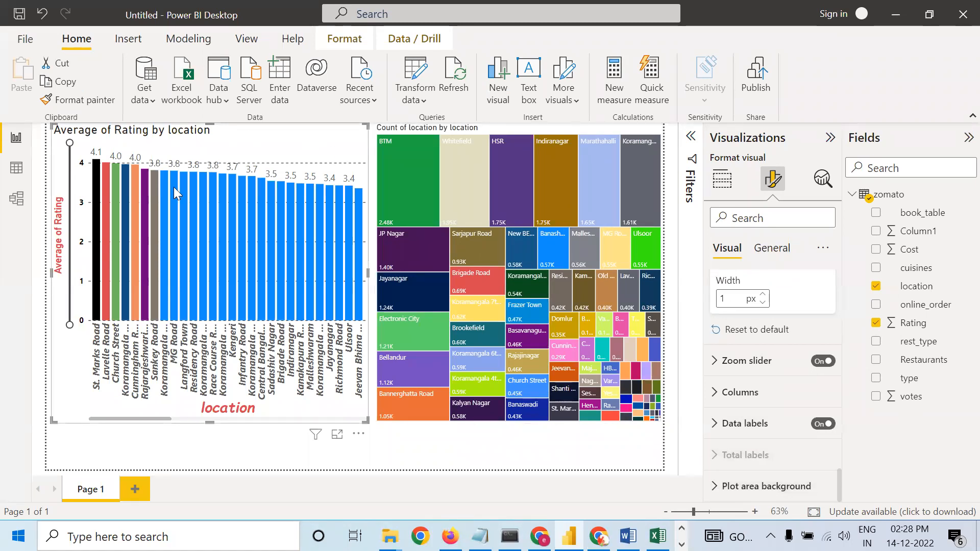
# Try the zomato picture as the column chart's plot area background image, and remove it again.
pyautogui.click(716, 492)
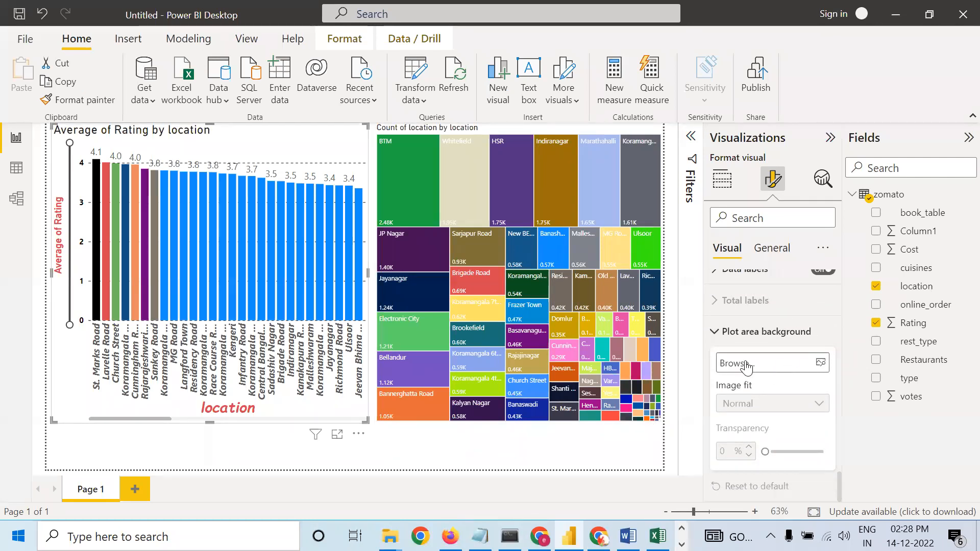
pyautogui.click(817, 364)
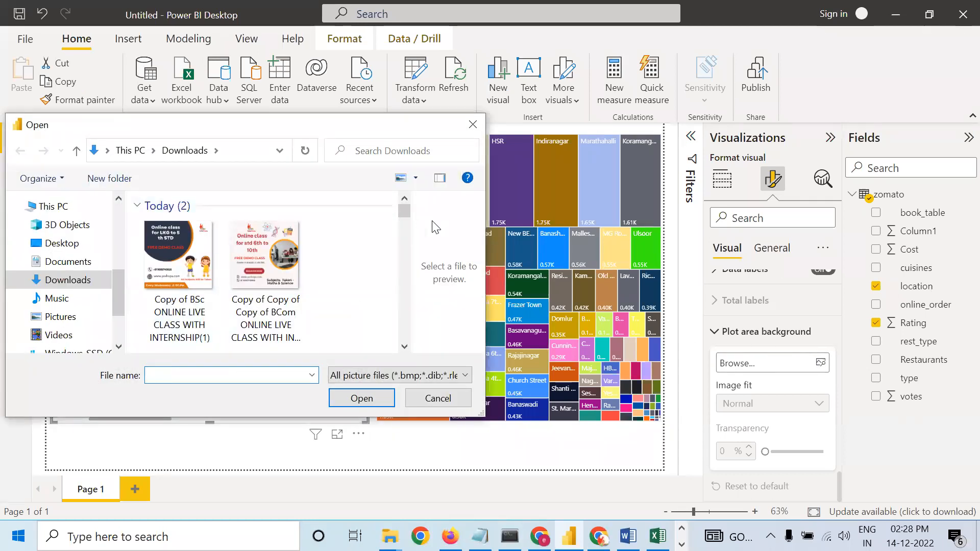
pyautogui.moveTo(403, 217); pyautogui.dragTo(378, 317)
pyautogui.scroll(1, 378, 317)
pyautogui.scroll(-1, 378, 317)
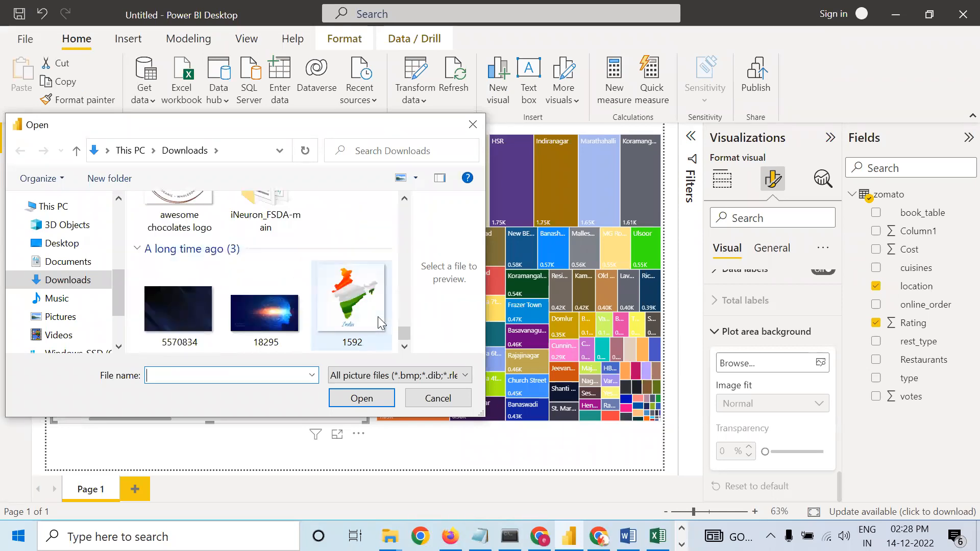
pyautogui.scroll(2, 353, 276)
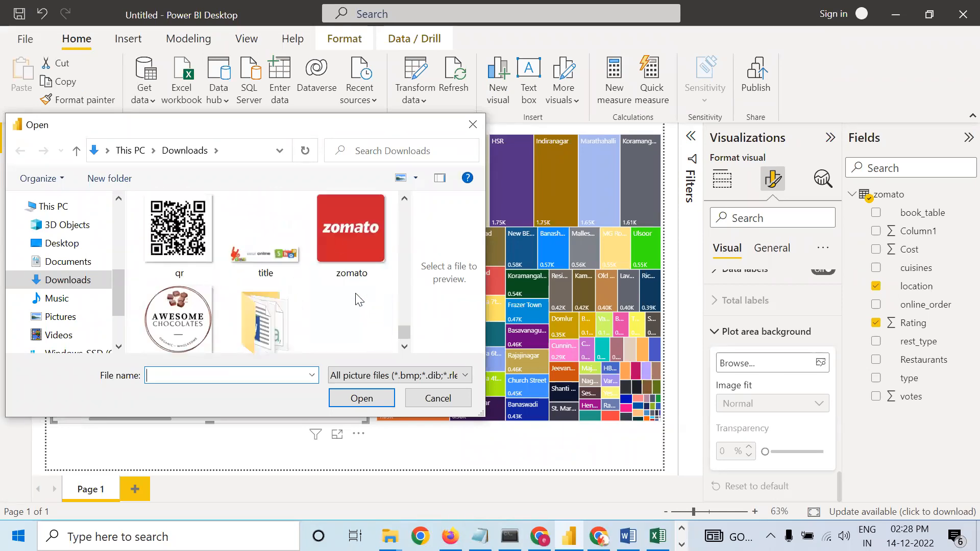
pyautogui.click(336, 233)
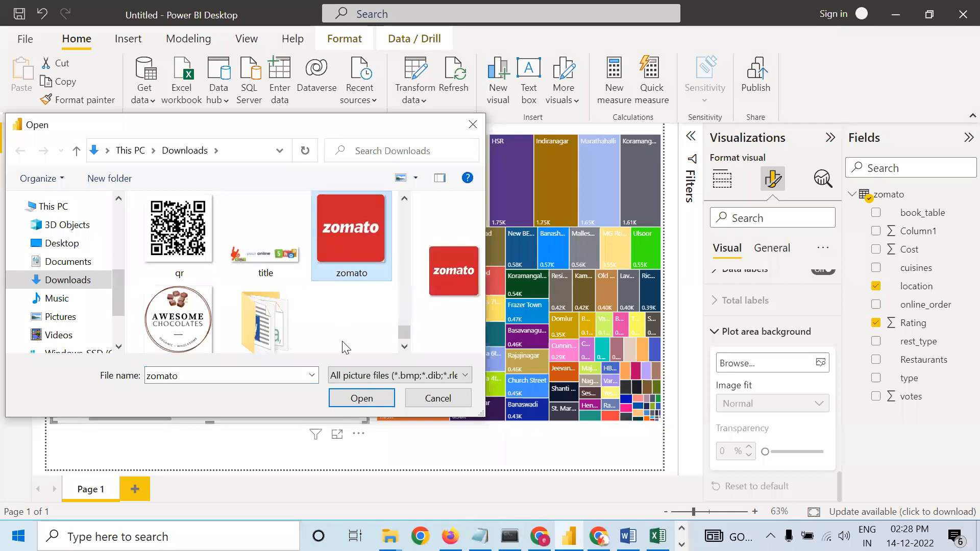
pyautogui.click(361, 399)
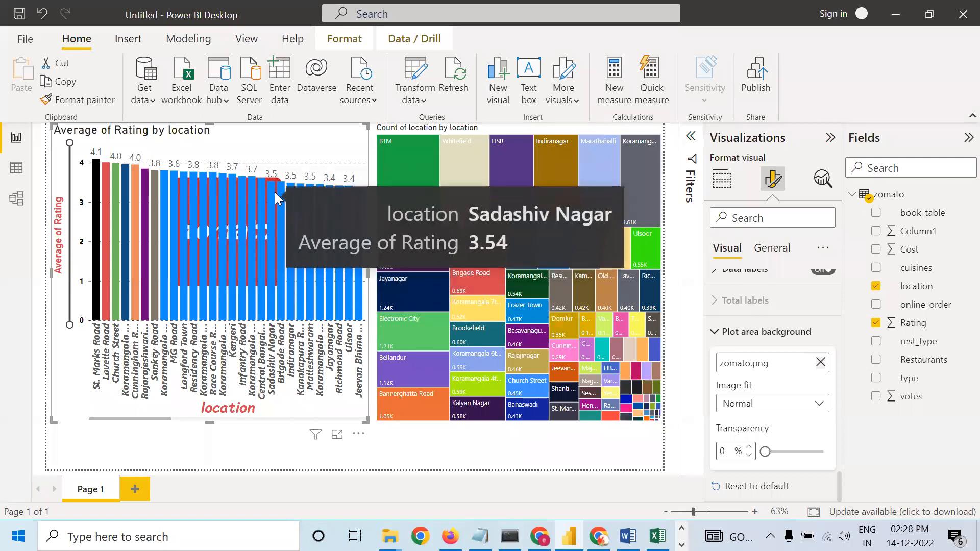
pyautogui.click(820, 363)
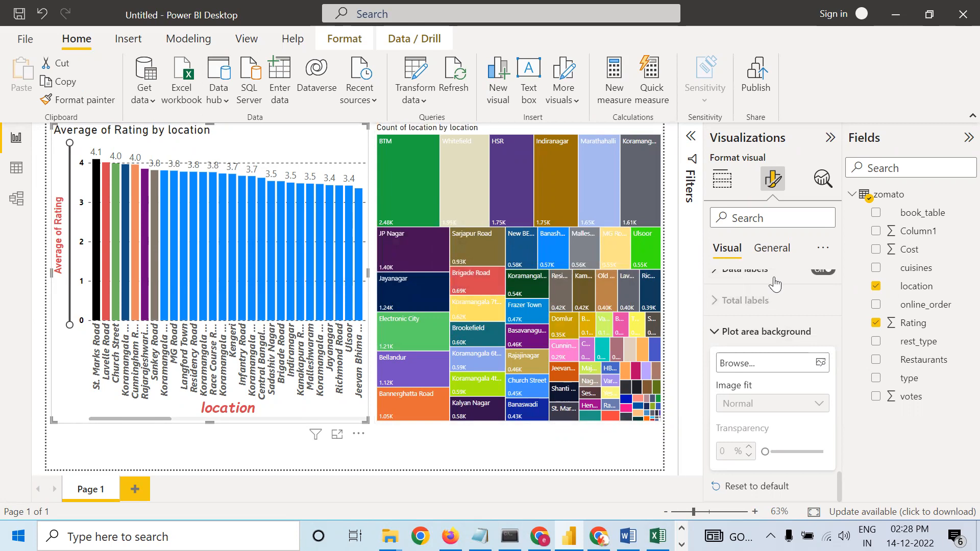
# Add the picture 5570834 from the Downloads folder as the report page's canvas background image.
pyautogui.click(770, 249)
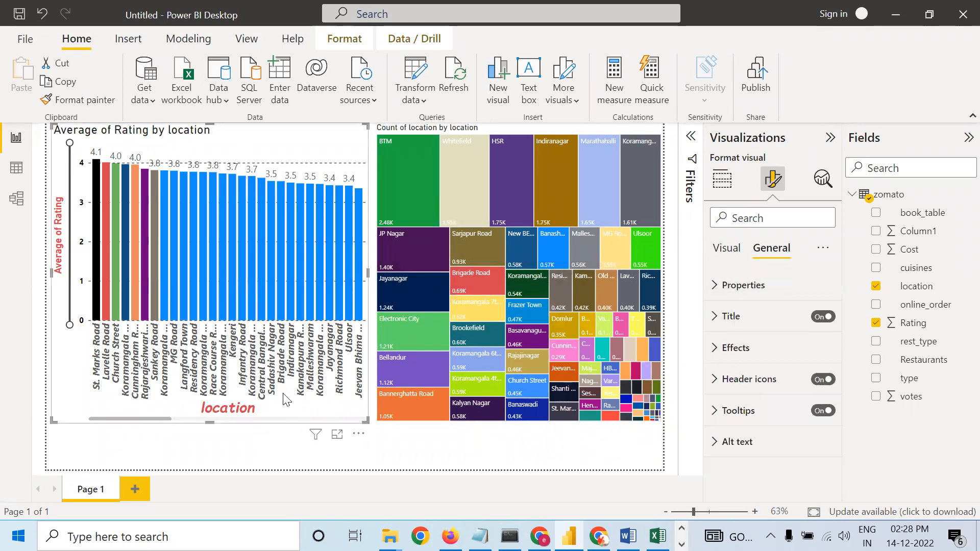
pyautogui.click(393, 469)
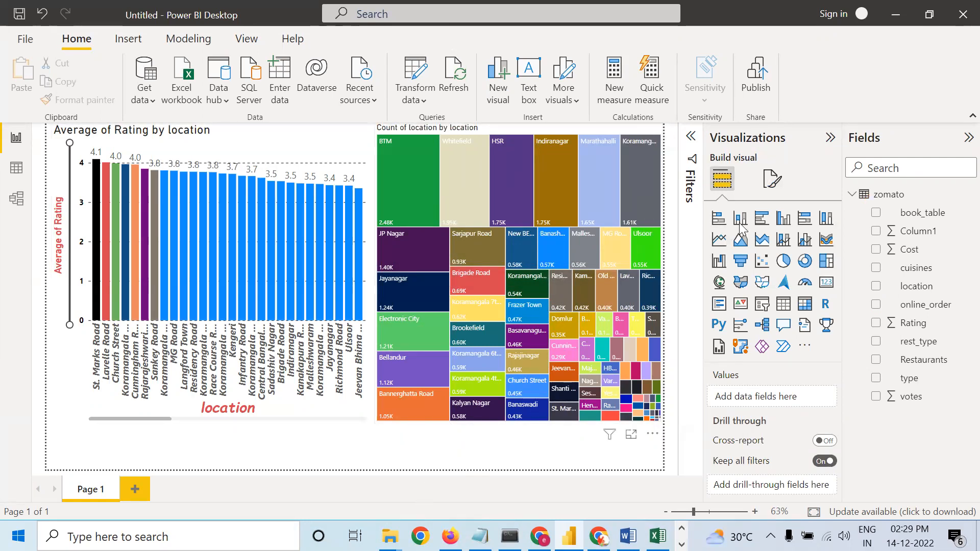
pyautogui.click(773, 180)
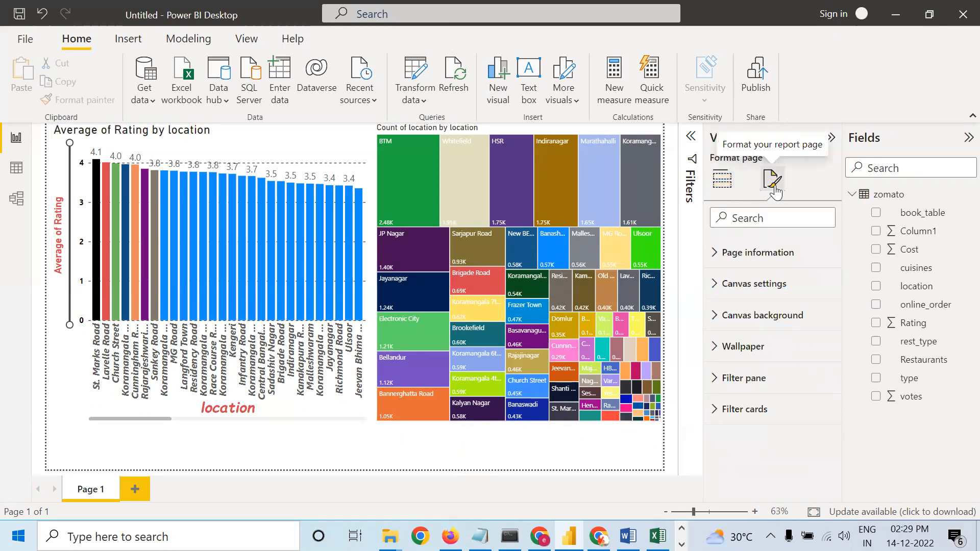
pyautogui.click(759, 317)
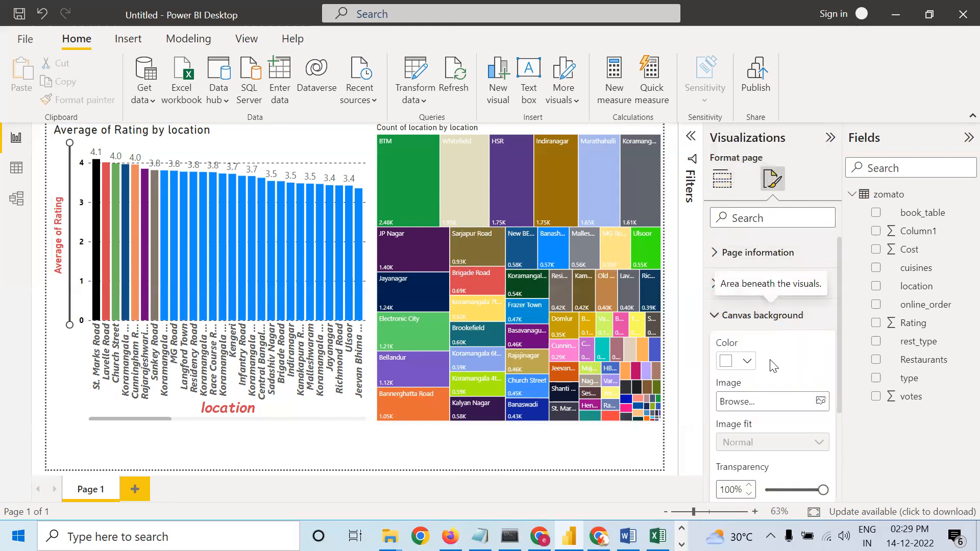
pyautogui.scroll(-3, 794, 370)
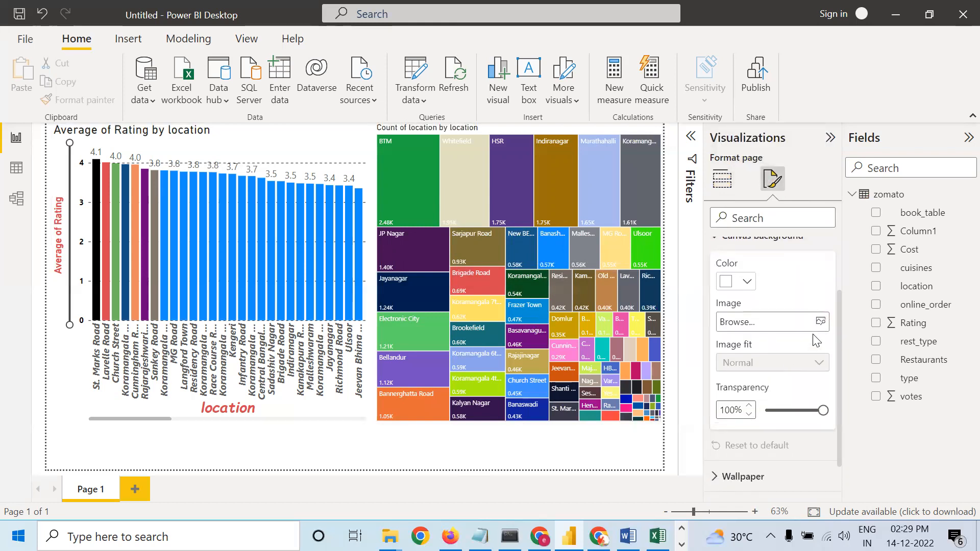
pyautogui.click(821, 322)
pyautogui.moveTo(402, 210); pyautogui.dragTo(404, 304)
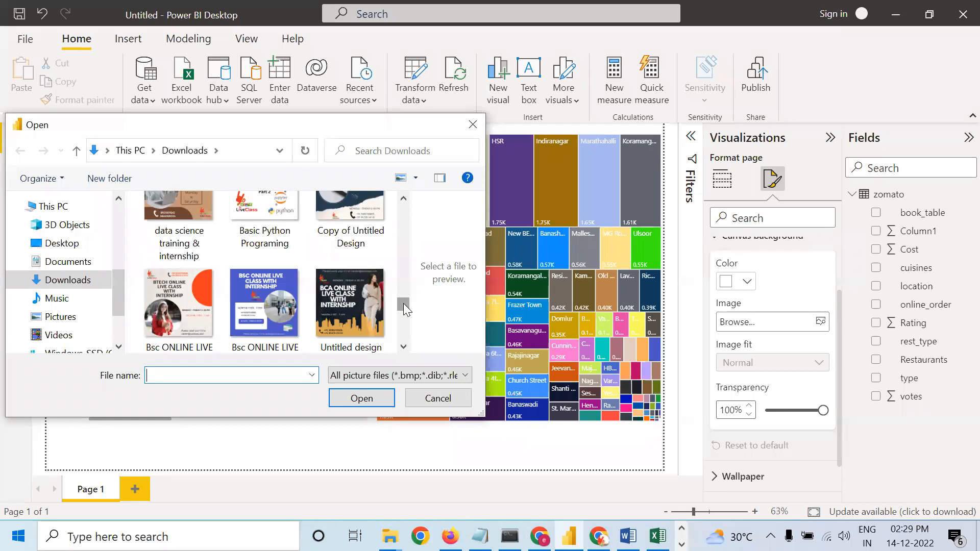
pyautogui.moveTo(405, 285); pyautogui.dragTo(409, 213)
pyautogui.click(401, 262)
pyautogui.click(400, 262)
pyautogui.click(400, 262)
pyautogui.click(401, 263)
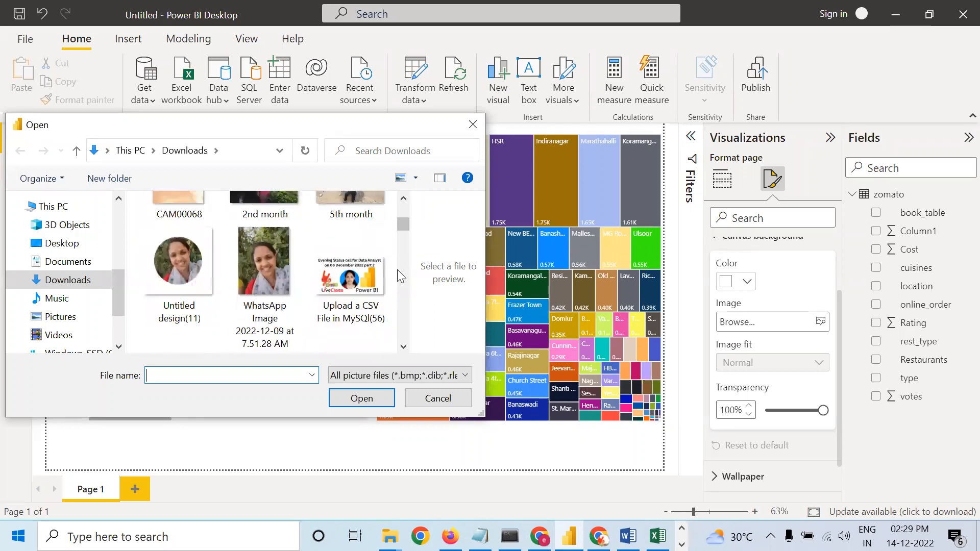
pyautogui.click(397, 269)
pyautogui.click(397, 269)
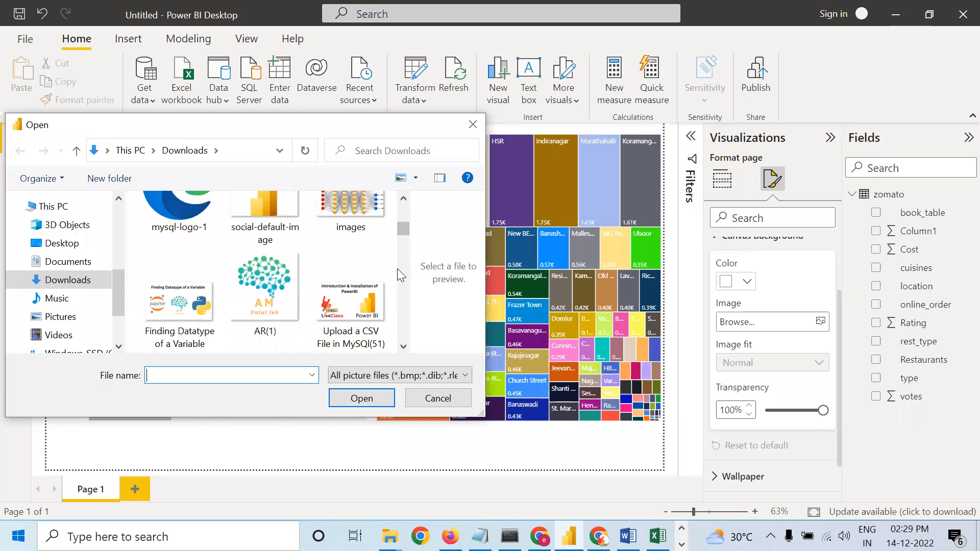
pyautogui.click(397, 269)
pyautogui.click(397, 268)
pyautogui.click(397, 268)
pyautogui.click(399, 268)
pyautogui.click(398, 267)
pyautogui.click(398, 267)
pyautogui.click(399, 268)
pyautogui.click(398, 268)
pyautogui.click(398, 271)
pyautogui.click(398, 274)
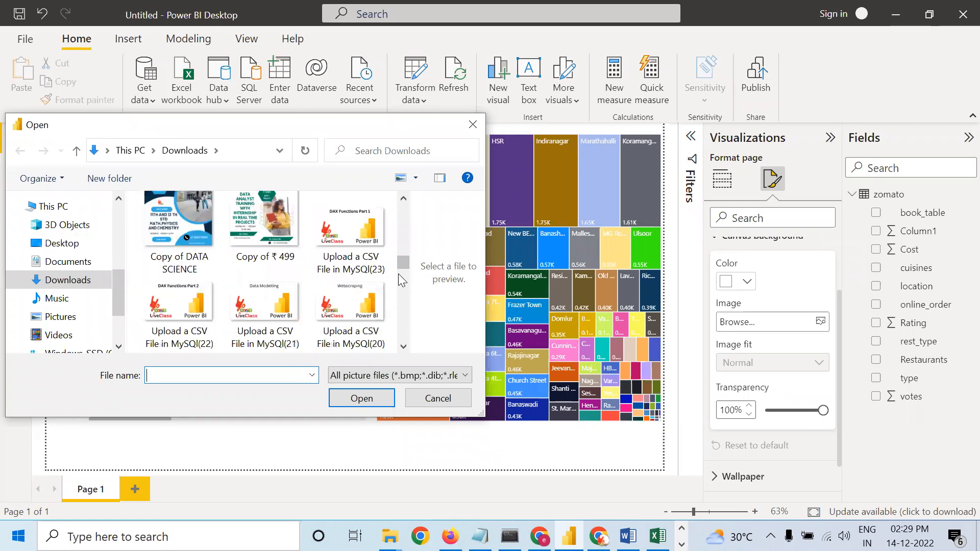
pyautogui.click(398, 274)
pyautogui.click(403, 297)
pyautogui.moveTo(403, 297); pyautogui.dragTo(408, 341)
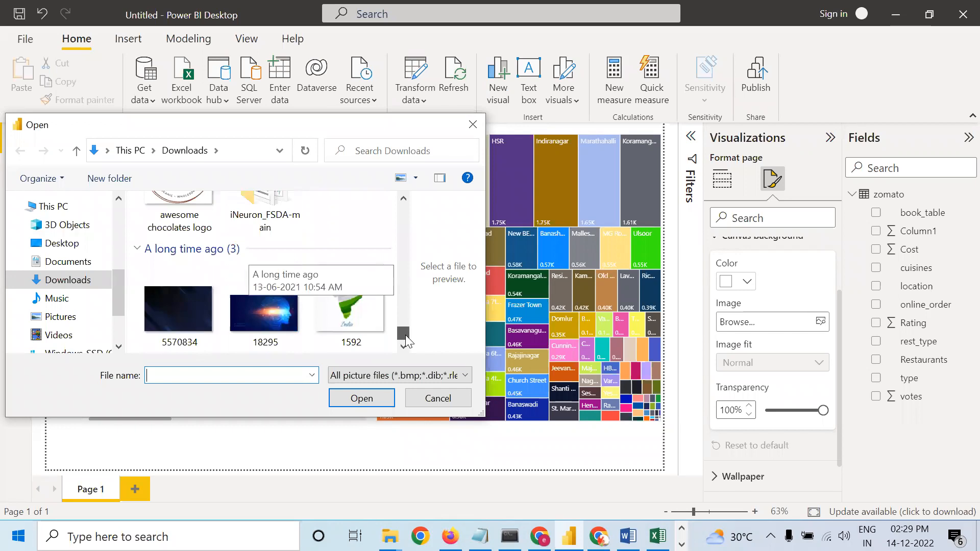
pyautogui.click(176, 301)
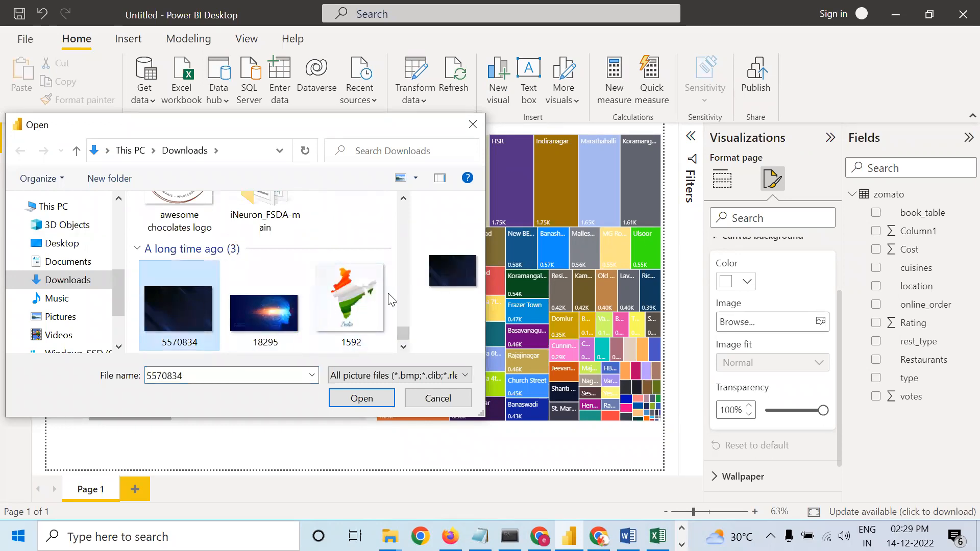
pyautogui.click(362, 399)
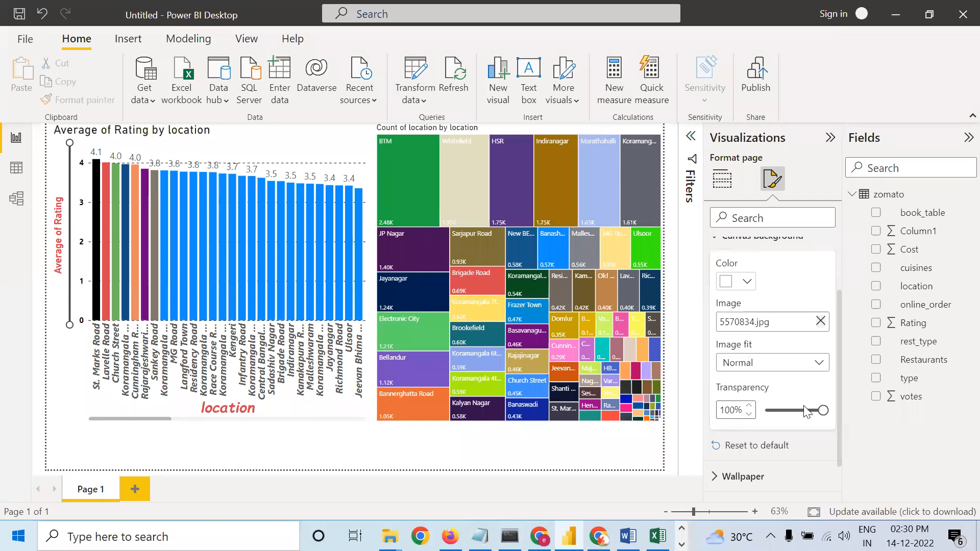
# Set the canvas background's transparency to 28% and its image fit to Fit.
pyautogui.moveTo(823, 408); pyautogui.dragTo(779, 411)
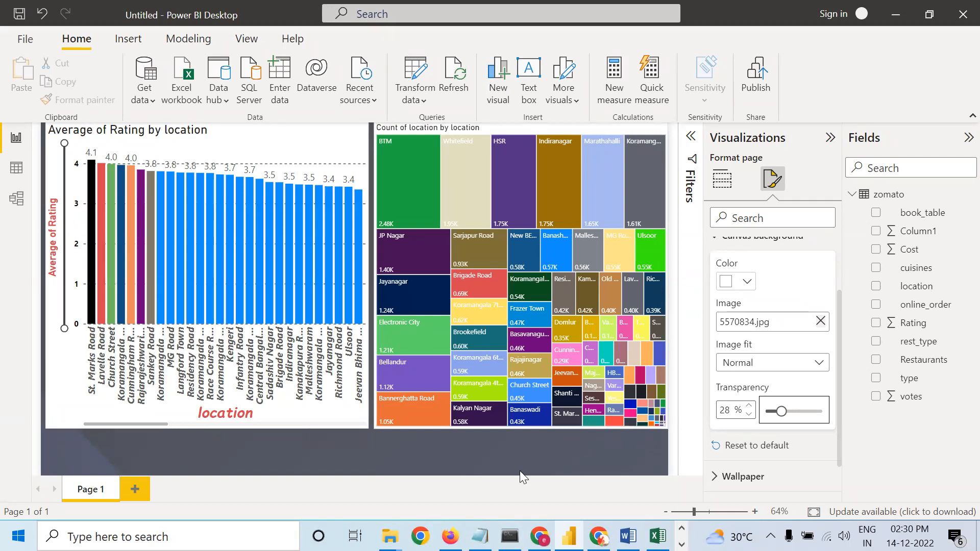
pyautogui.click(799, 364)
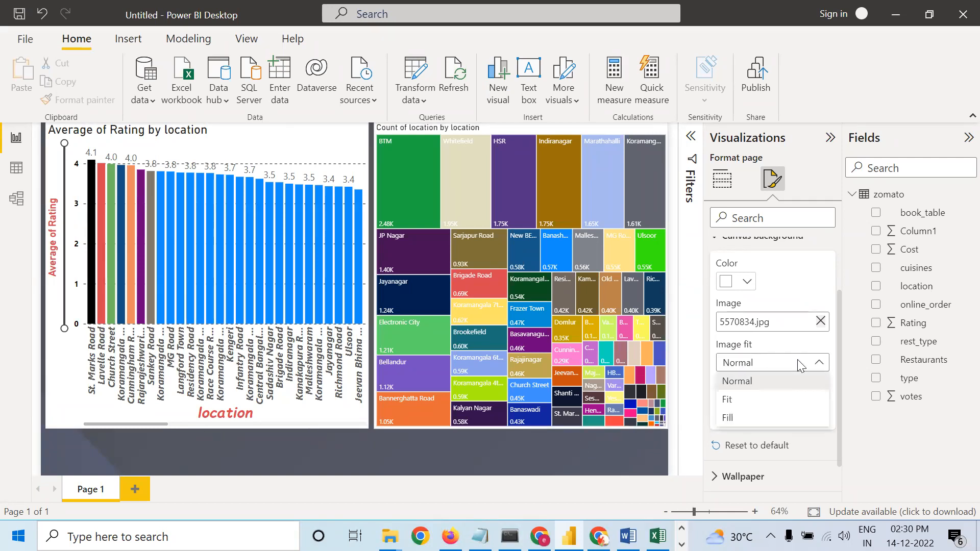
pyautogui.click(747, 402)
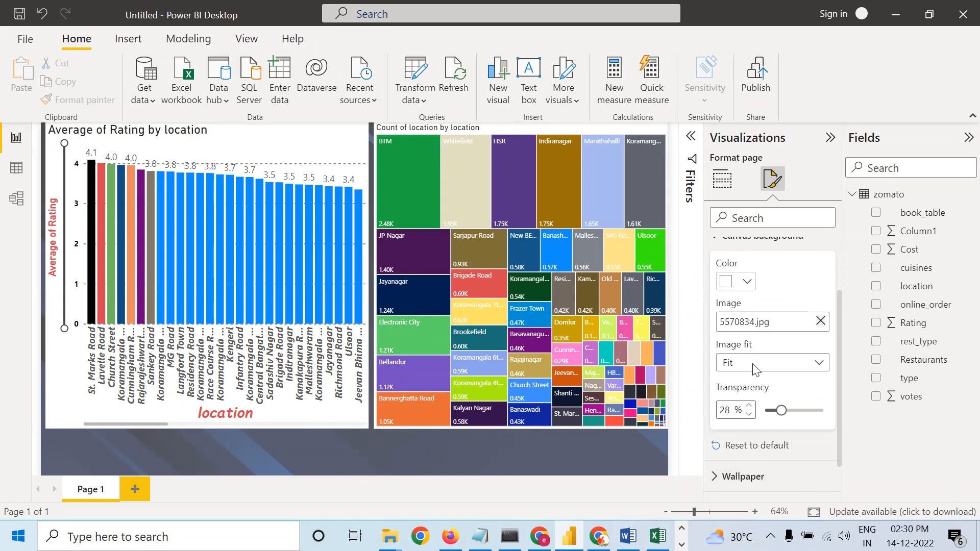
pyautogui.scroll(1, 777, 353)
pyautogui.scroll(1, 779, 352)
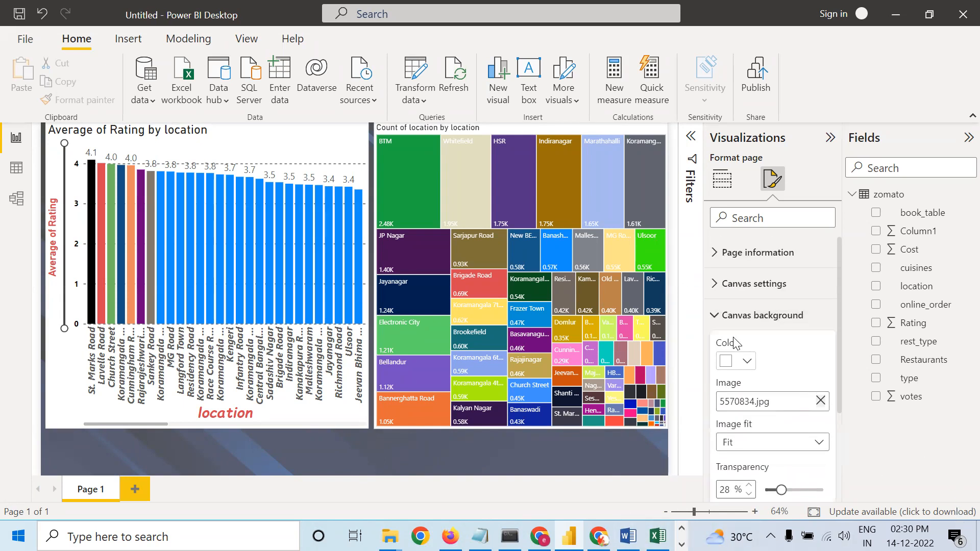
pyautogui.click(718, 311)
pyautogui.click(717, 286)
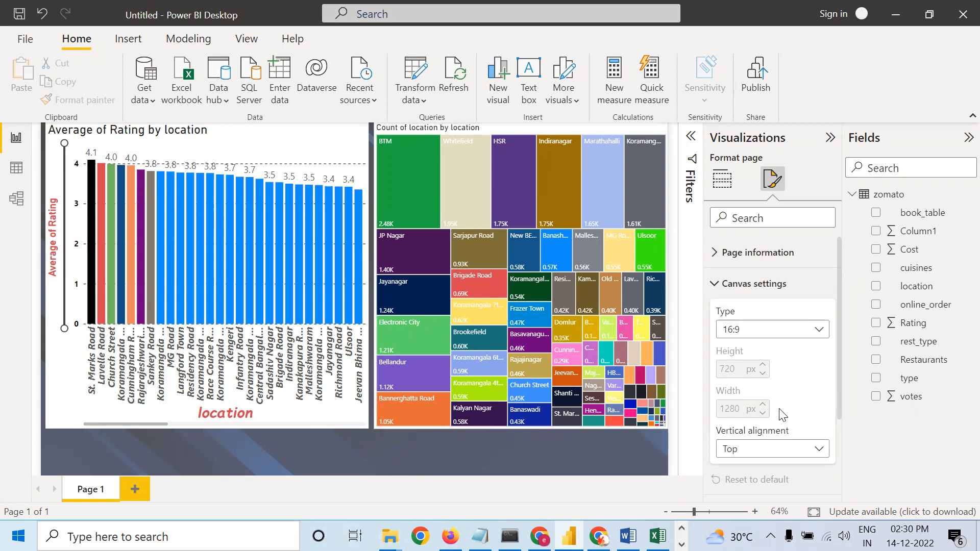
pyautogui.scroll(-3, 778, 409)
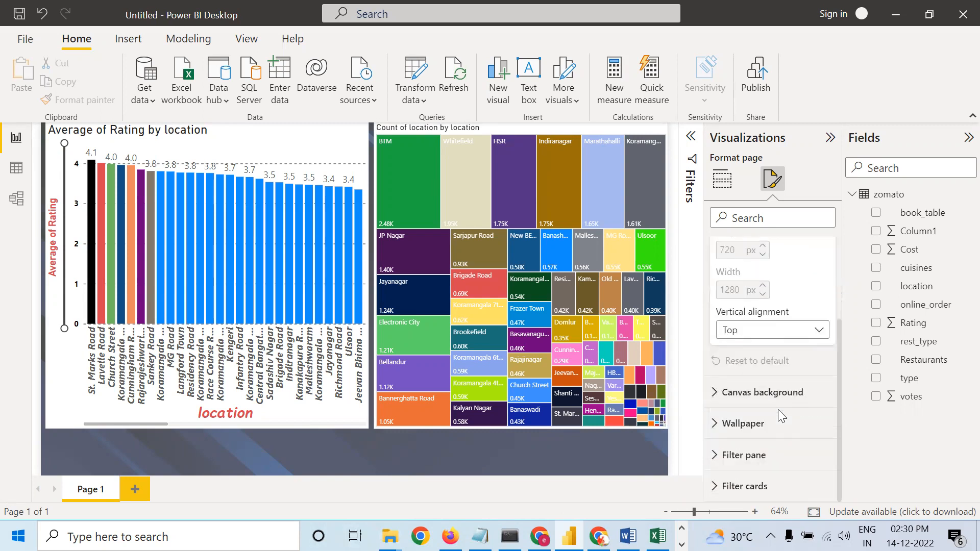
pyautogui.scroll(3, 779, 410)
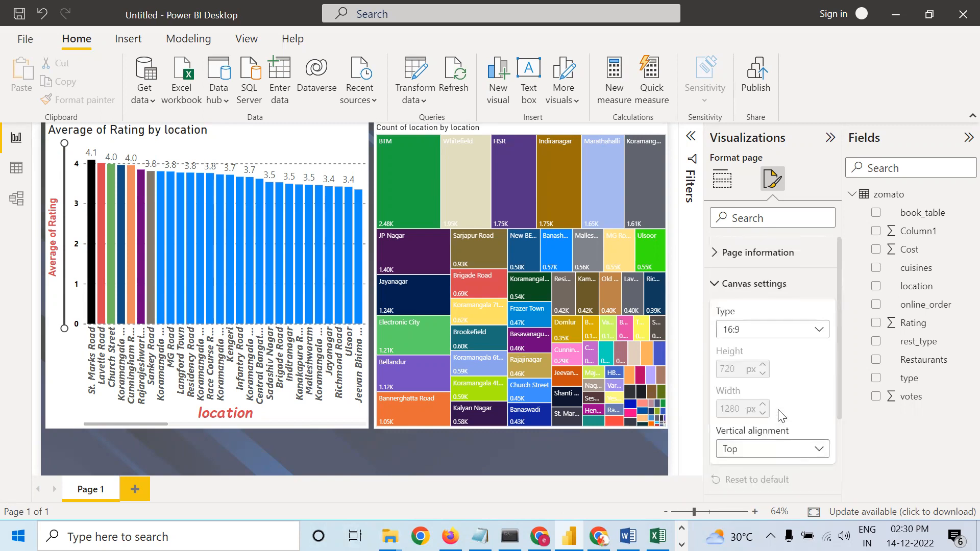
pyautogui.click(717, 284)
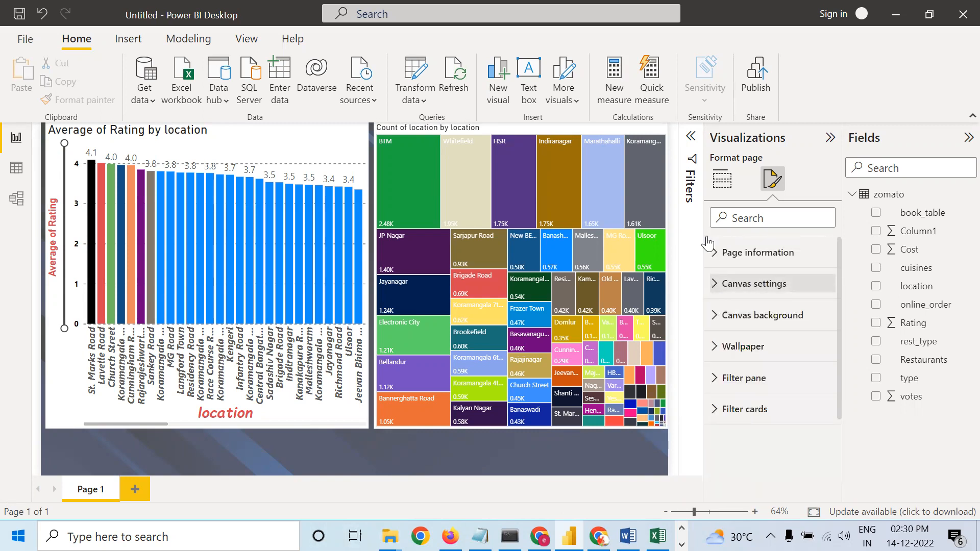
# Center the title of the average Rating by location column chart horizontally.
pyautogui.click(313, 410)
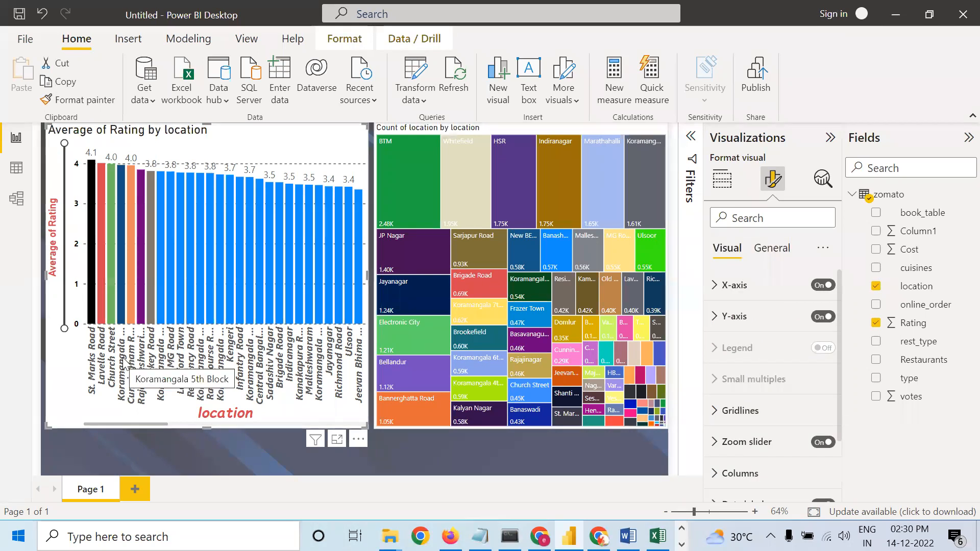
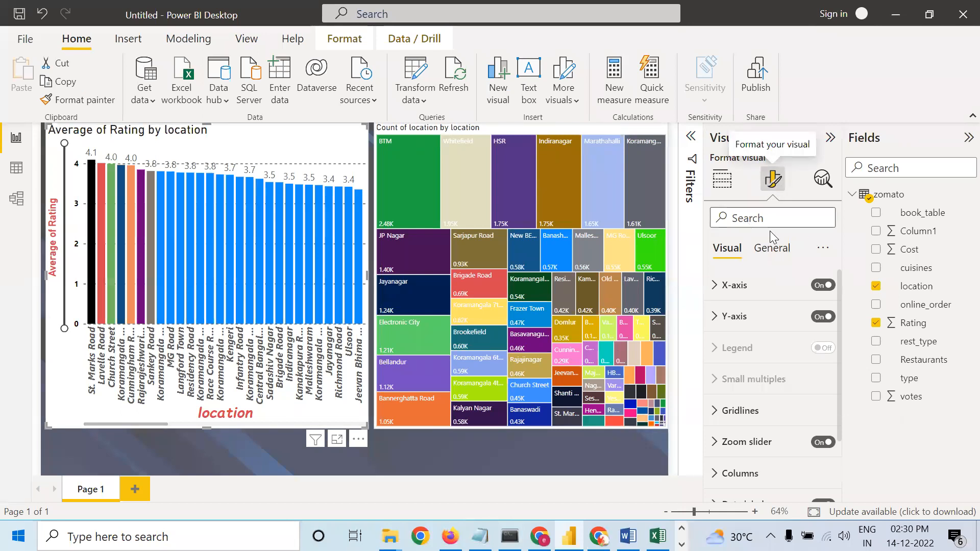
pyautogui.click(771, 249)
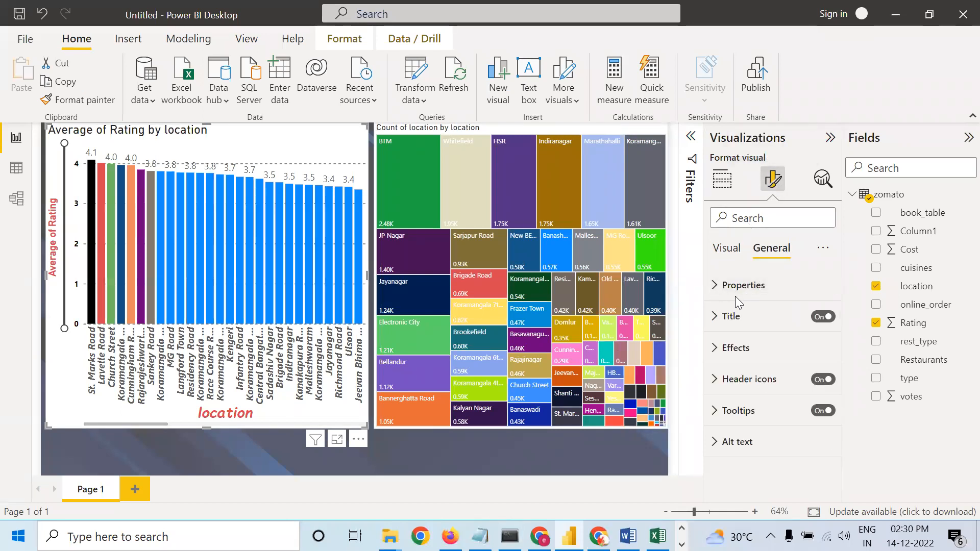
pyautogui.click(717, 320)
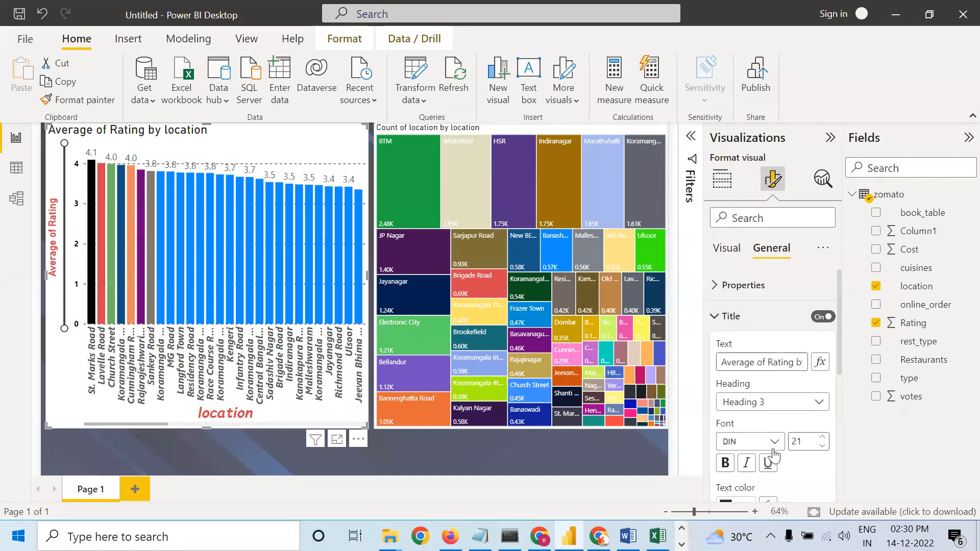
pyautogui.scroll(-2, 775, 454)
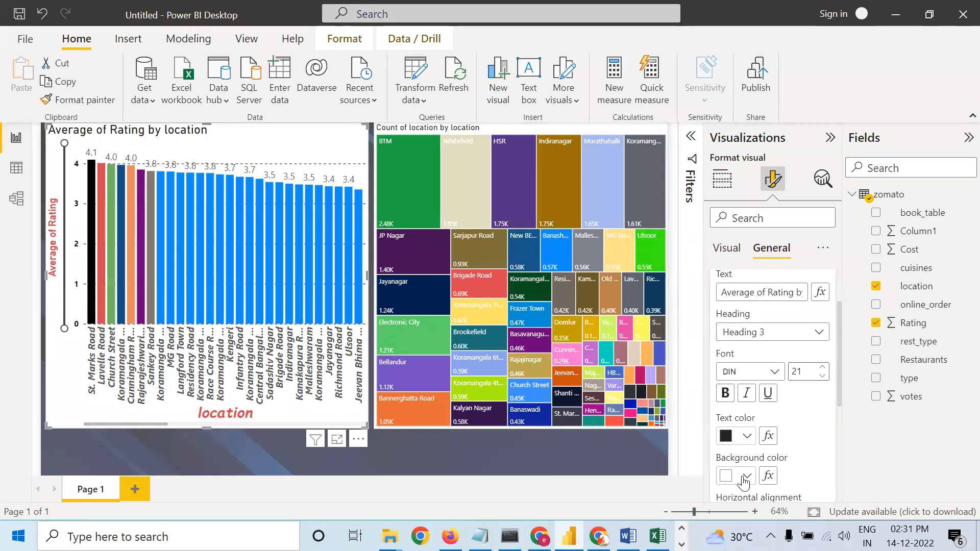
pyautogui.scroll(-2, 745, 482)
pyautogui.click(747, 412)
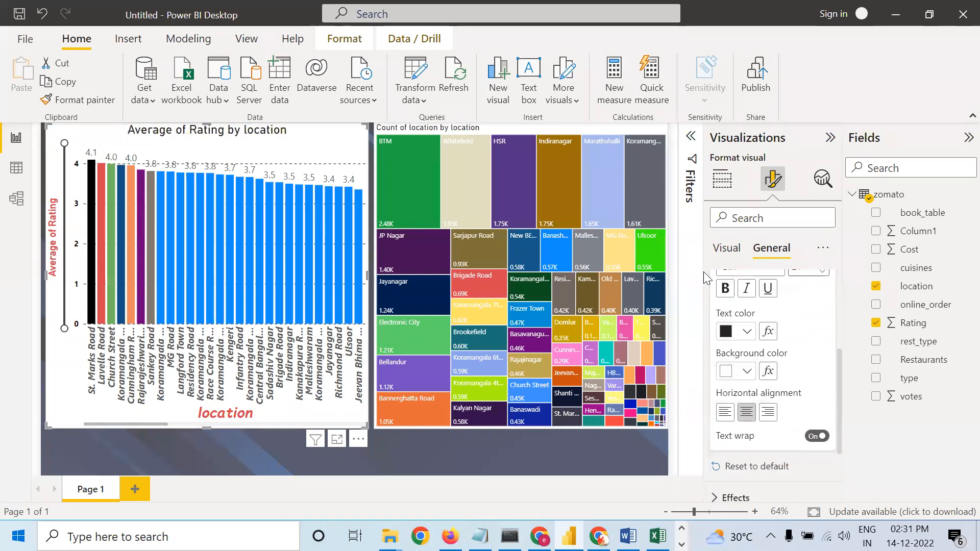
pyautogui.scroll(5, 764, 359)
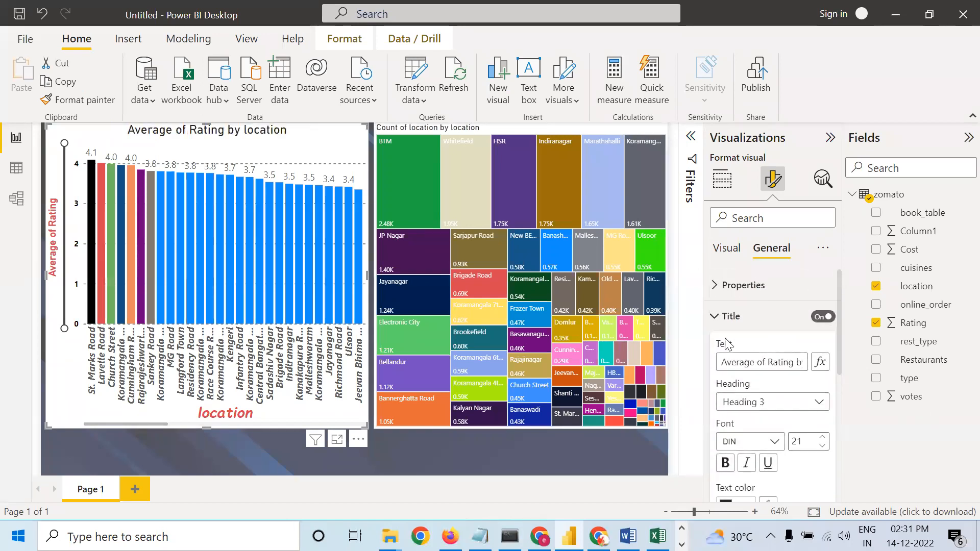
pyautogui.click(736, 326)
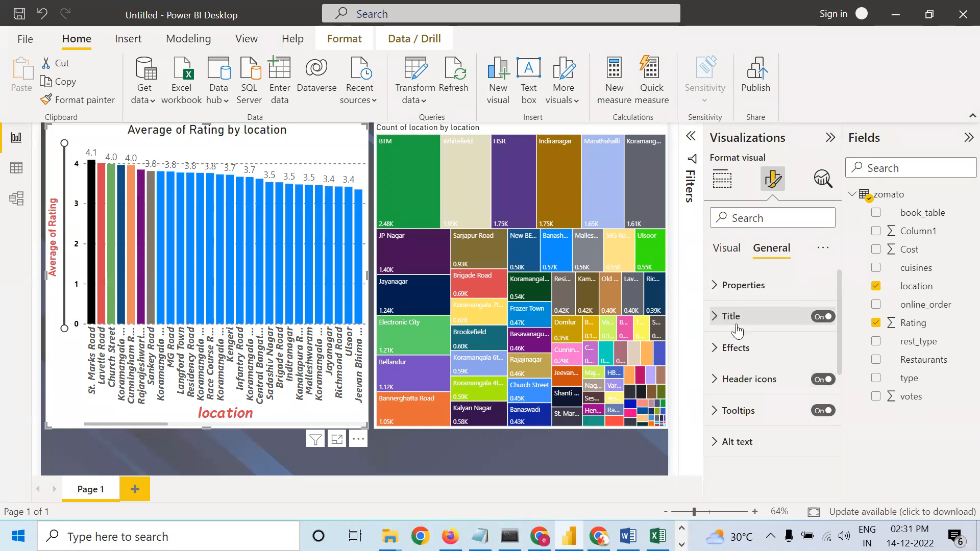
# Turn off the background of the average Rating by location column chart and turn on its visual border.
pyautogui.click(723, 349)
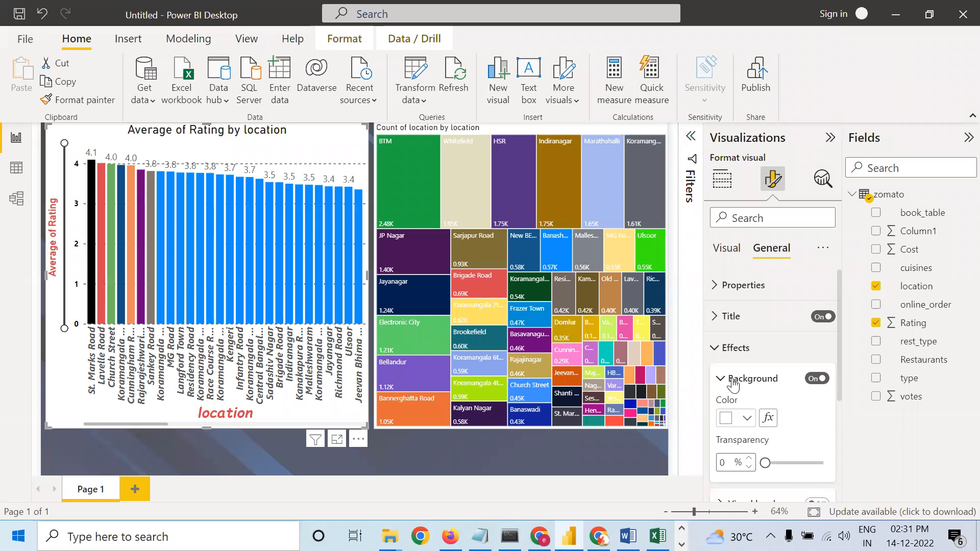
pyautogui.scroll(-1, 766, 418)
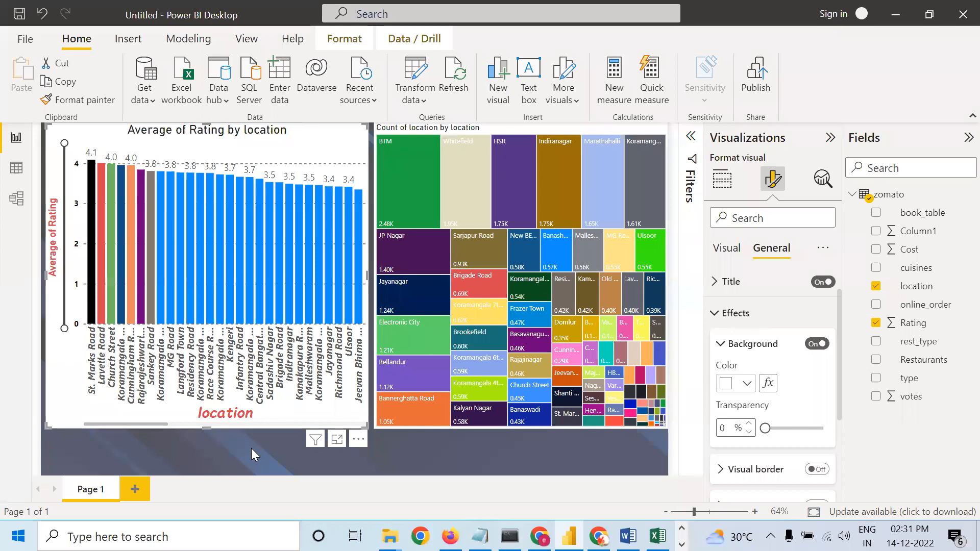
pyautogui.click(817, 345)
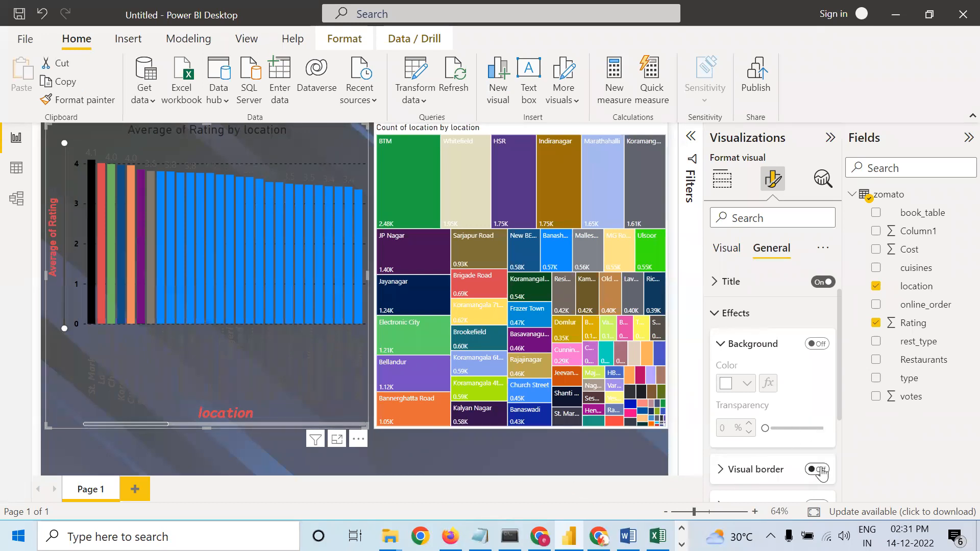
pyautogui.click(338, 455)
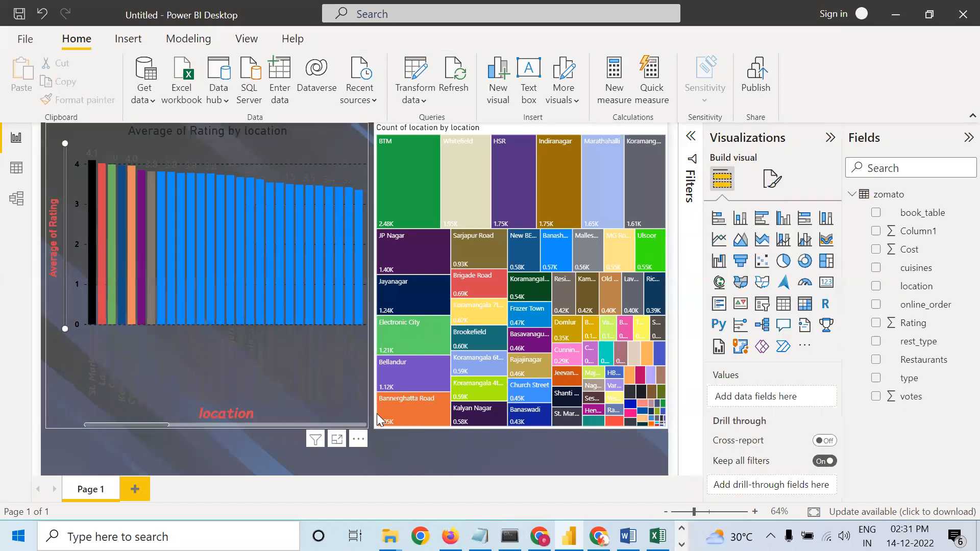
pyautogui.click(773, 178)
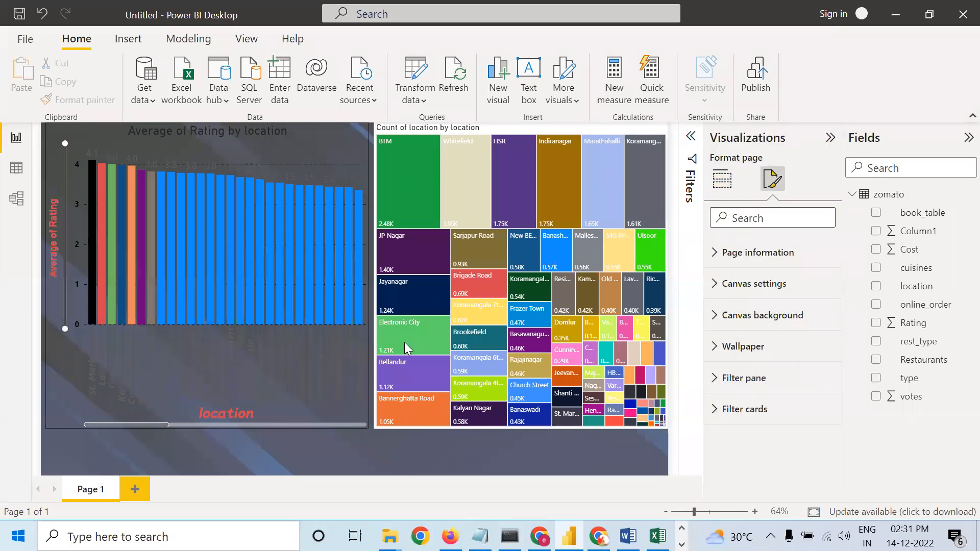
pyautogui.click(314, 392)
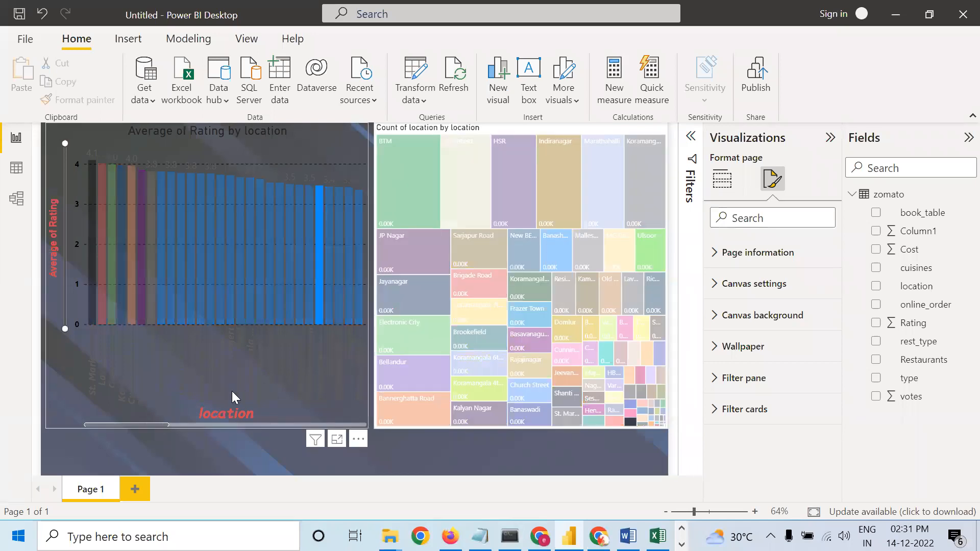
pyautogui.click(64, 400)
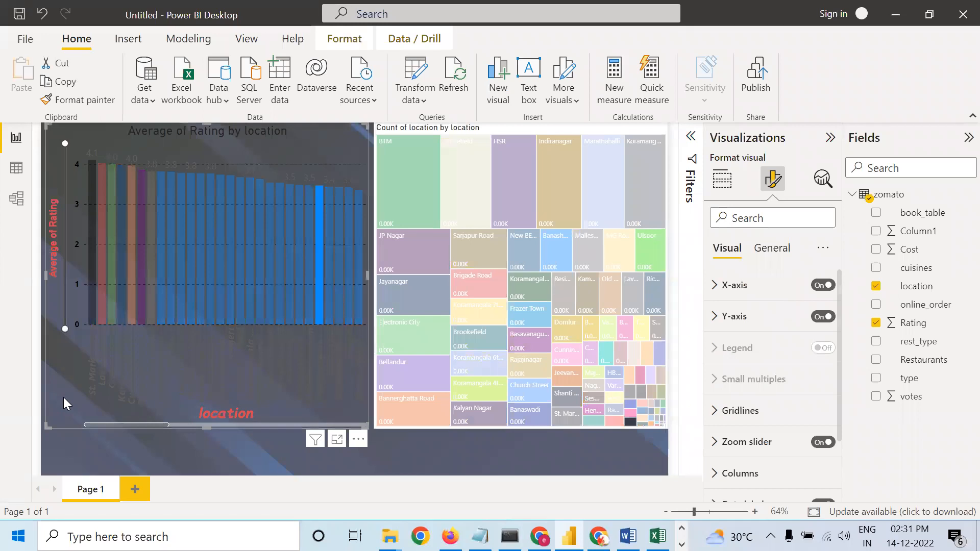
pyautogui.click(63, 452)
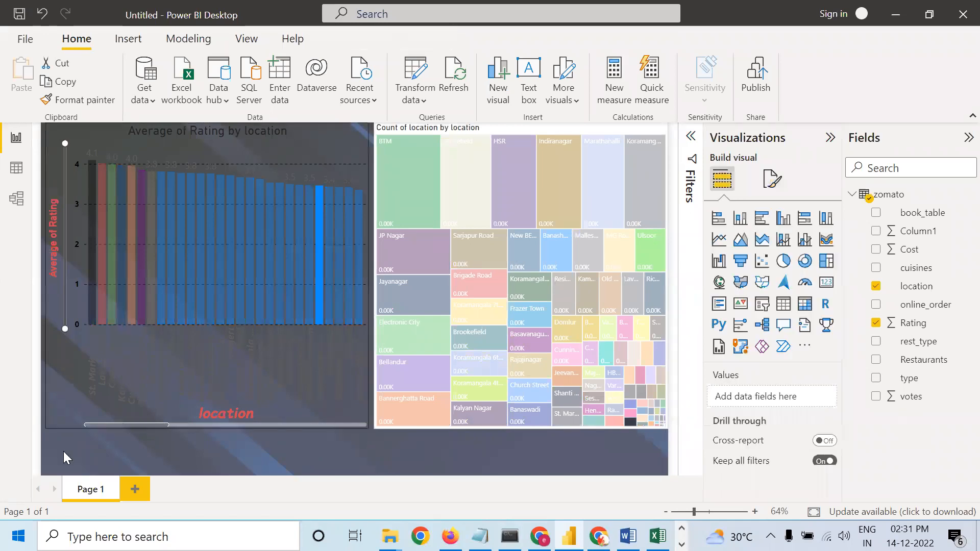
pyautogui.click(52, 407)
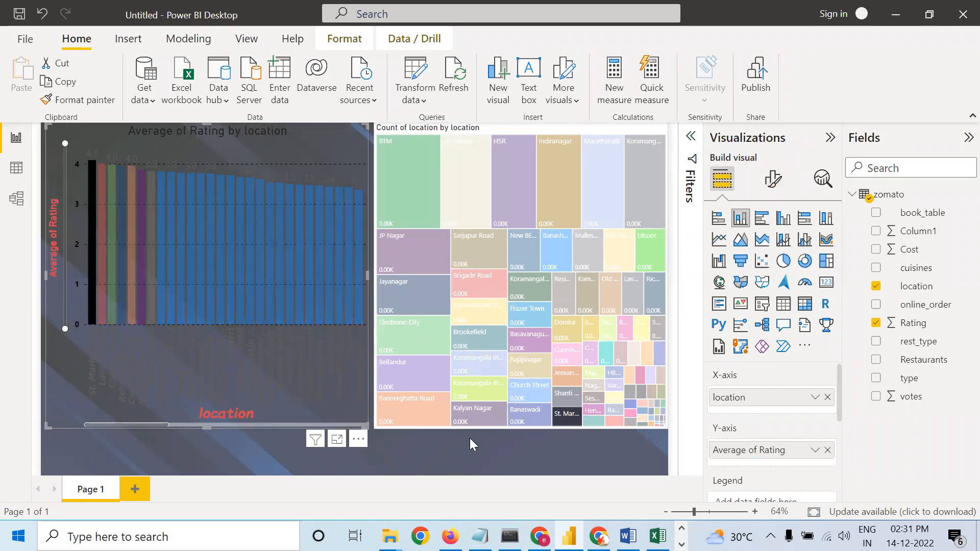
pyautogui.click(568, 441)
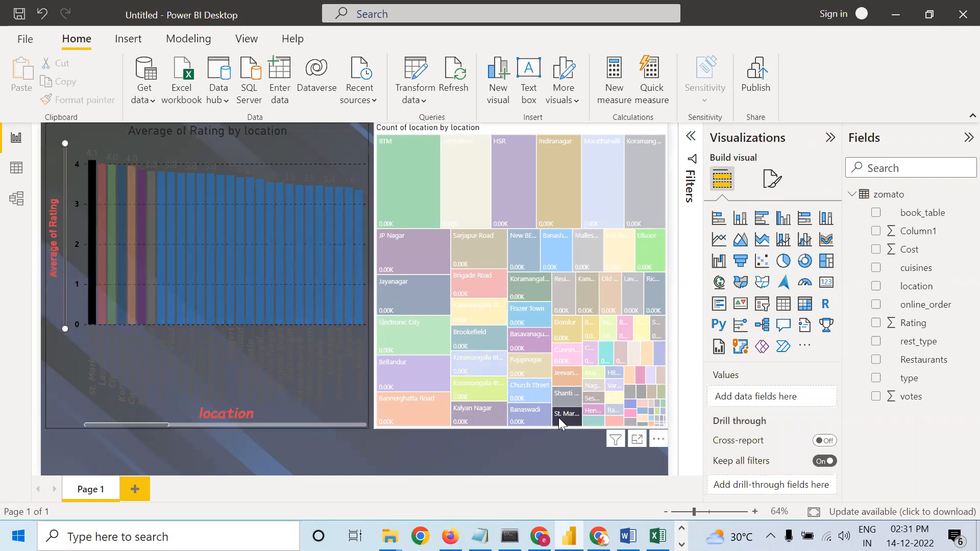
# Examine the background, visual border and shadow effect settings of the location treemap.
pyautogui.click(499, 128)
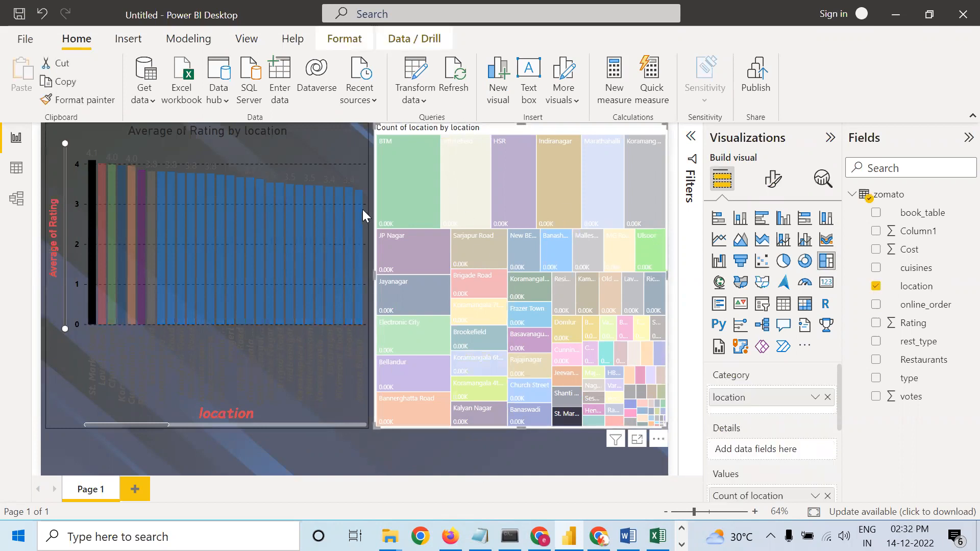
pyautogui.click(773, 179)
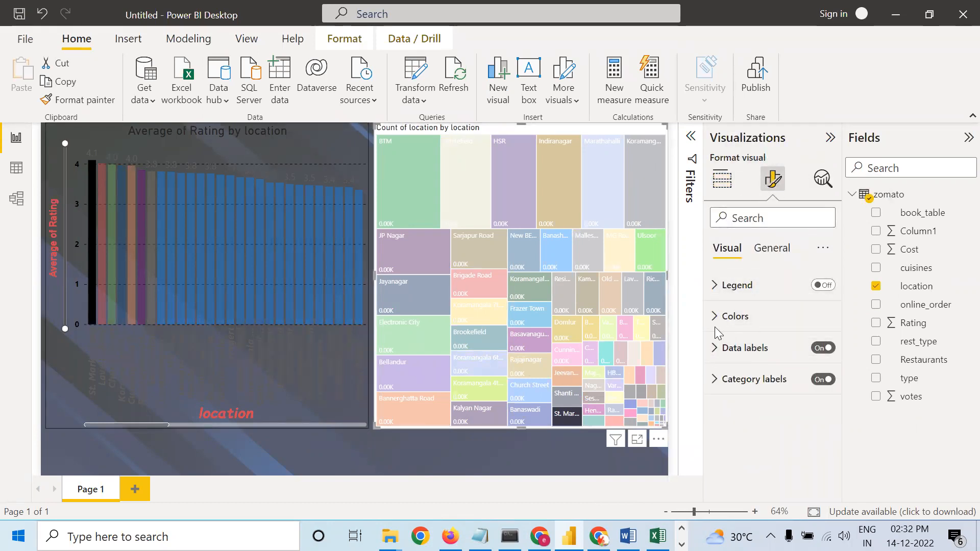
pyautogui.click(768, 253)
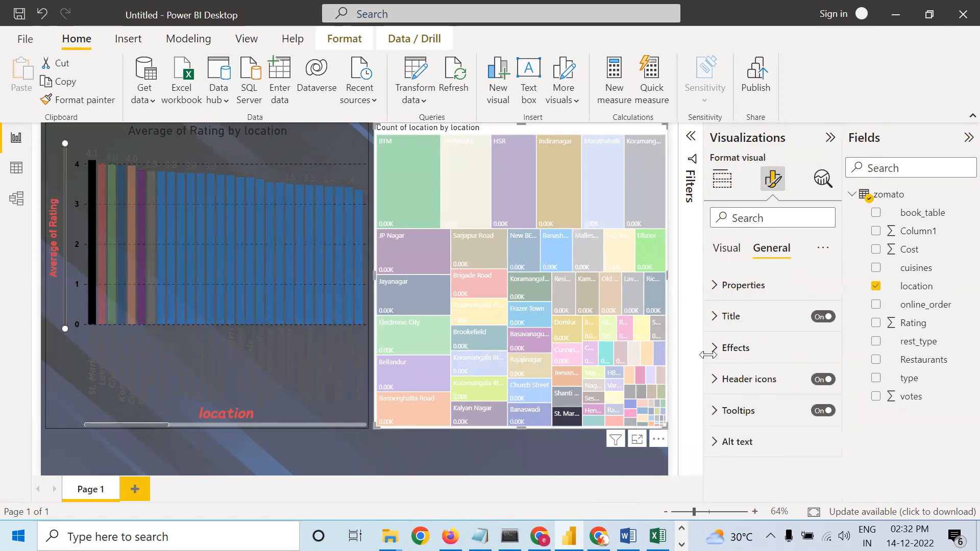
pyautogui.click(736, 357)
pyautogui.scroll(-1, 735, 366)
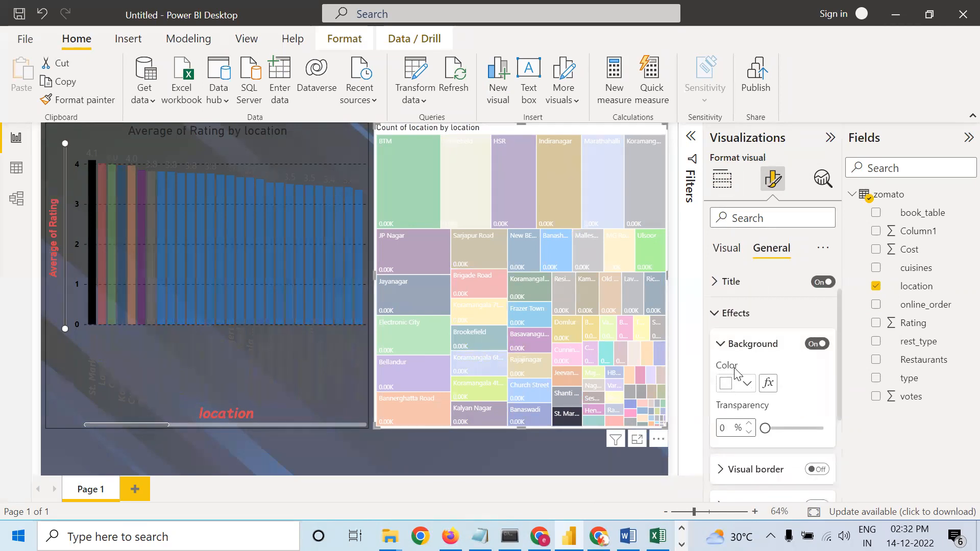
pyautogui.scroll(-2, 761, 434)
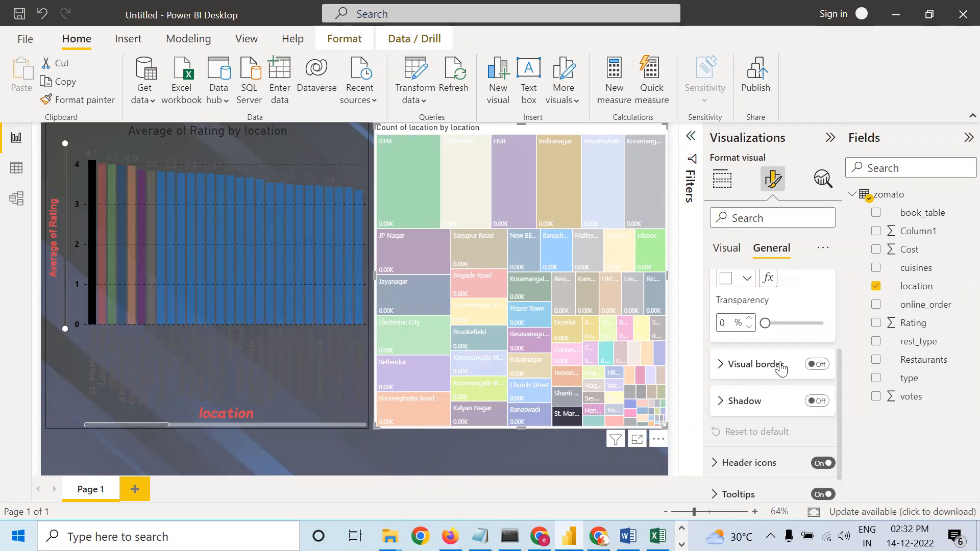
# Set the rounded corners of the column chart's visual border to 16 px.
pyautogui.click(317, 397)
pyautogui.click(316, 413)
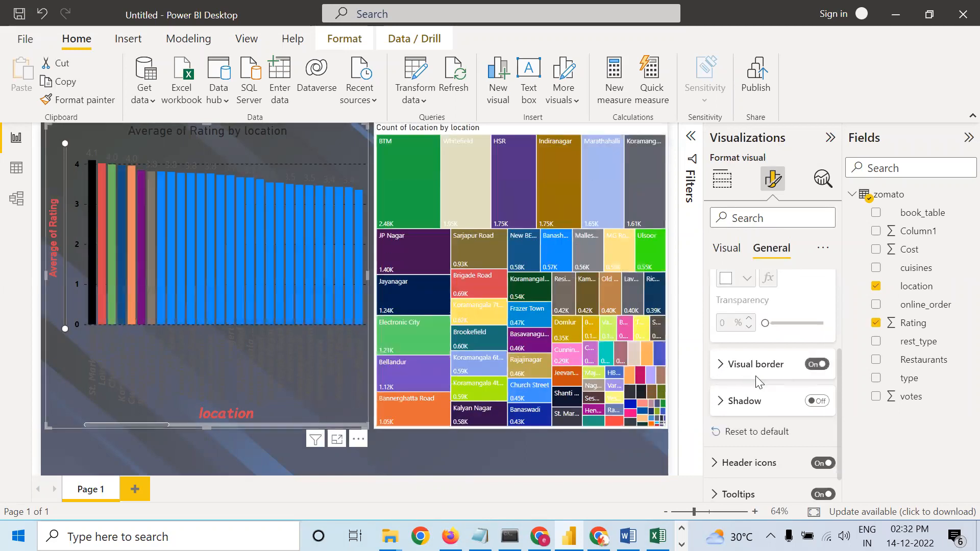
pyautogui.click(721, 366)
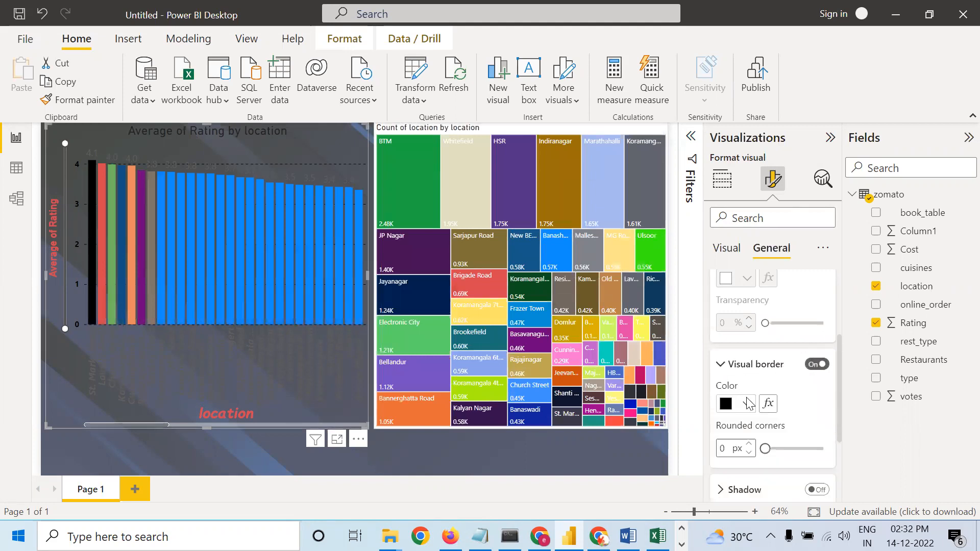
pyautogui.moveTo(767, 452); pyautogui.dragTo(796, 450)
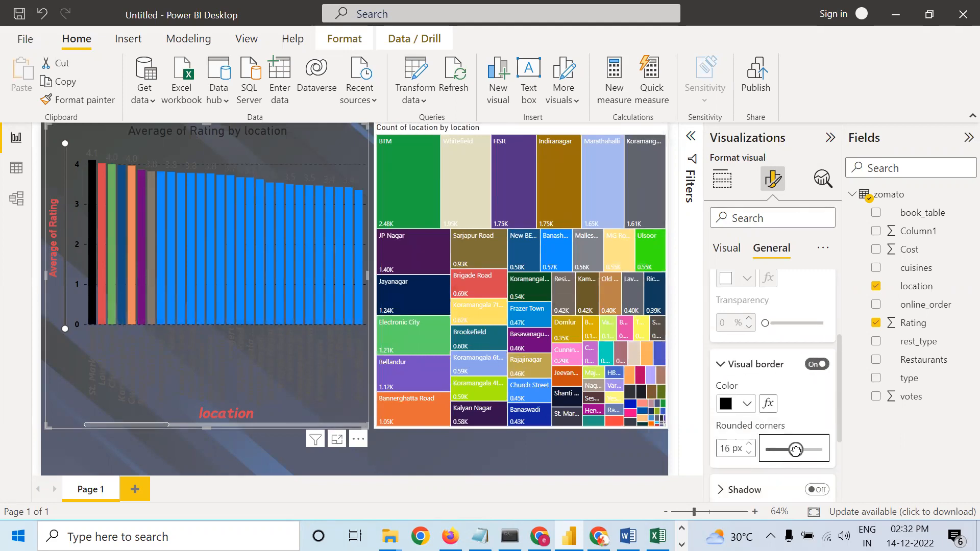
pyautogui.click(519, 455)
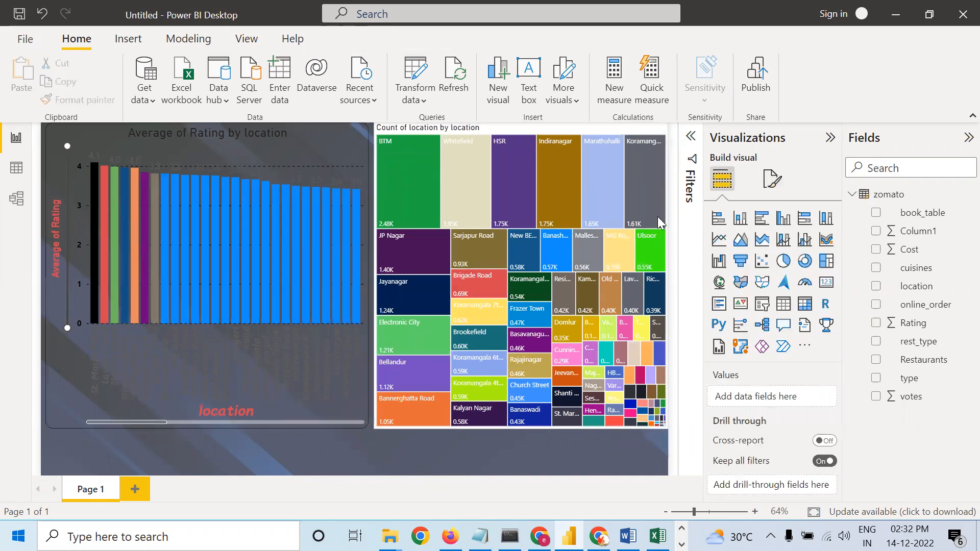
# Try the column chart with its background turned on, and turn it off again.
pyautogui.click(96, 370)
pyautogui.click(772, 179)
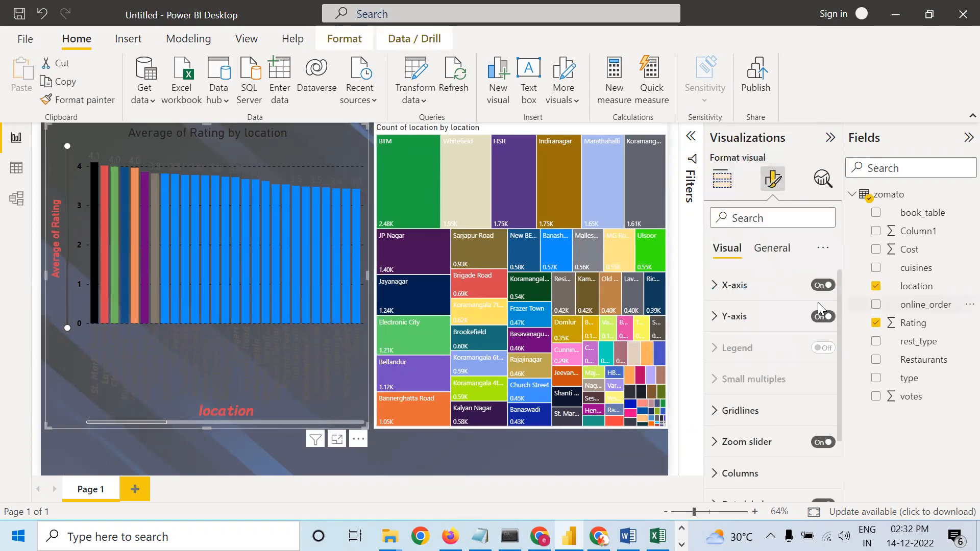
pyautogui.click(770, 250)
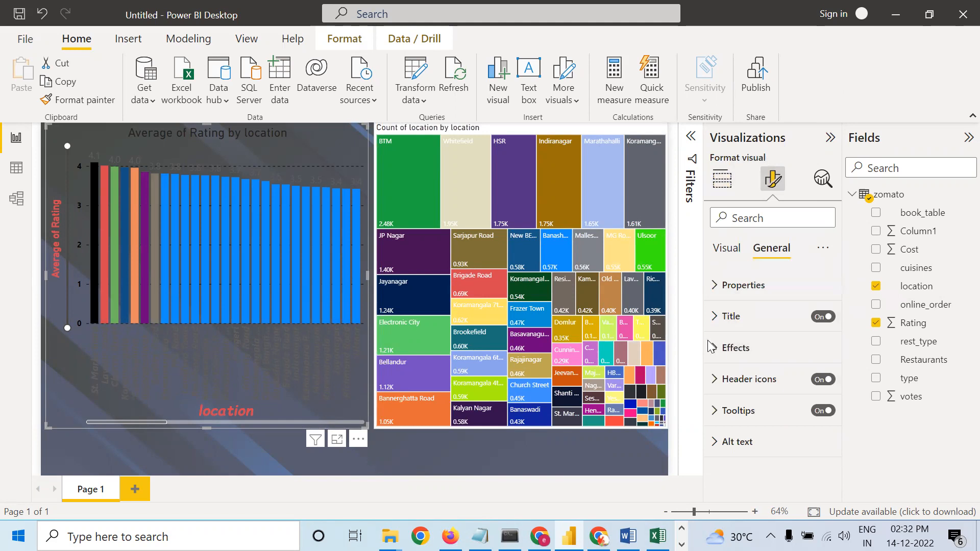
pyautogui.click(734, 347)
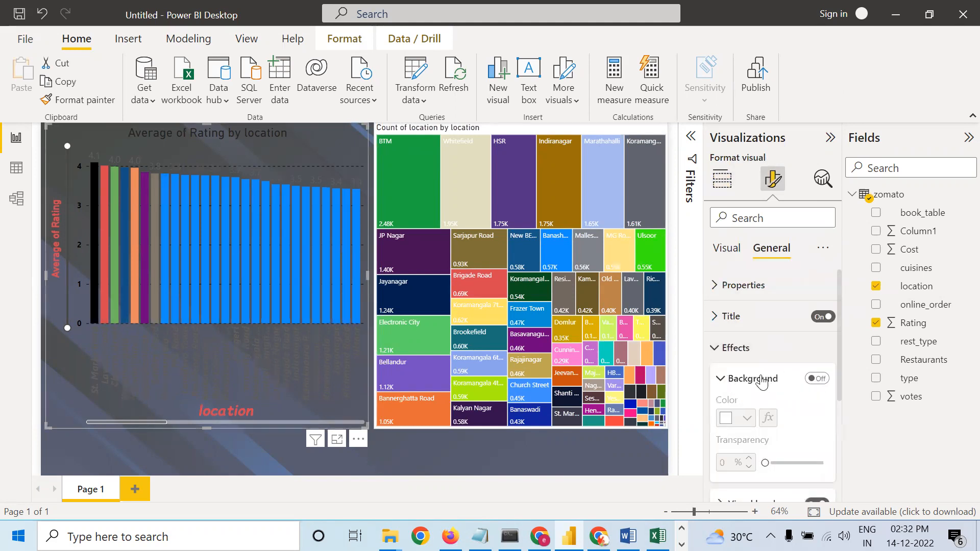
pyautogui.click(820, 379)
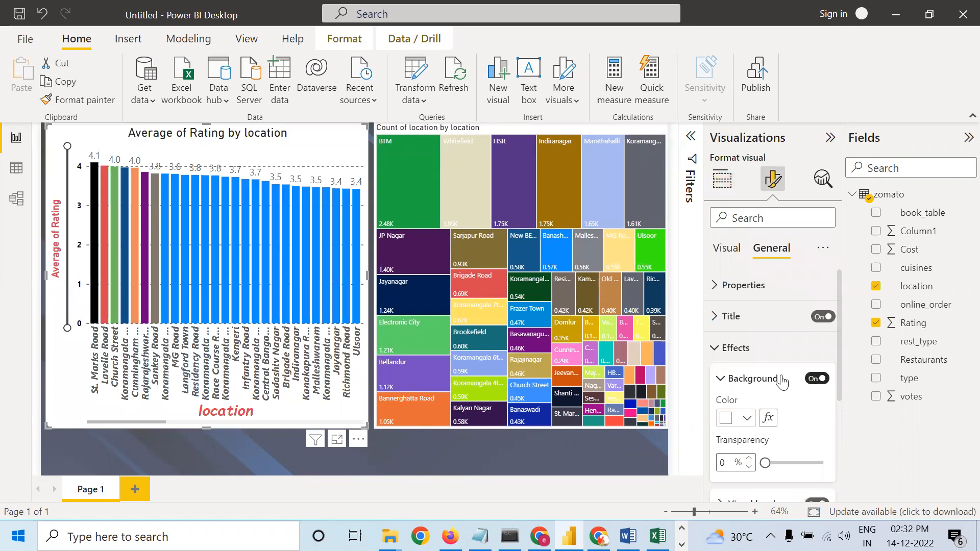
pyautogui.click(812, 381)
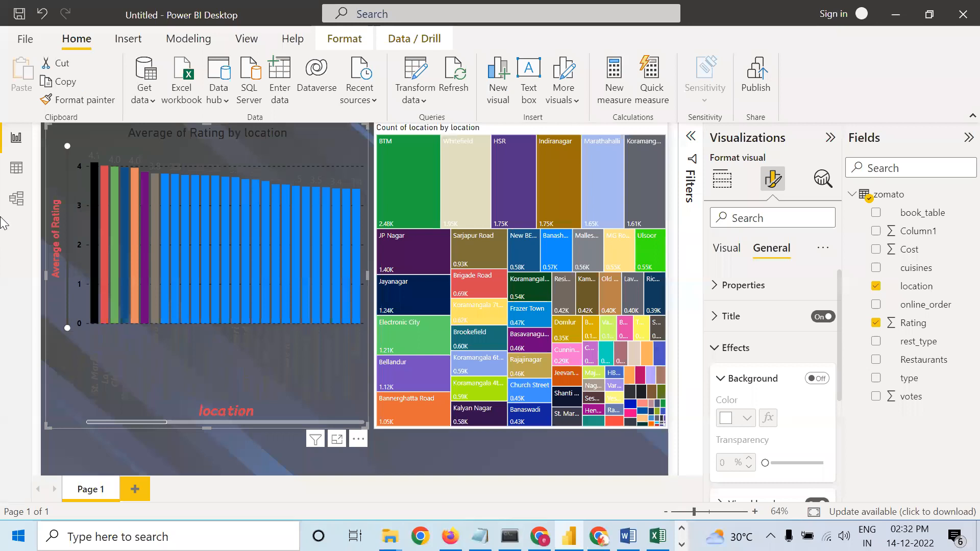
# Turn on the shadow effect for the average Rating by location column chart.
pyautogui.scroll(-3, 766, 434)
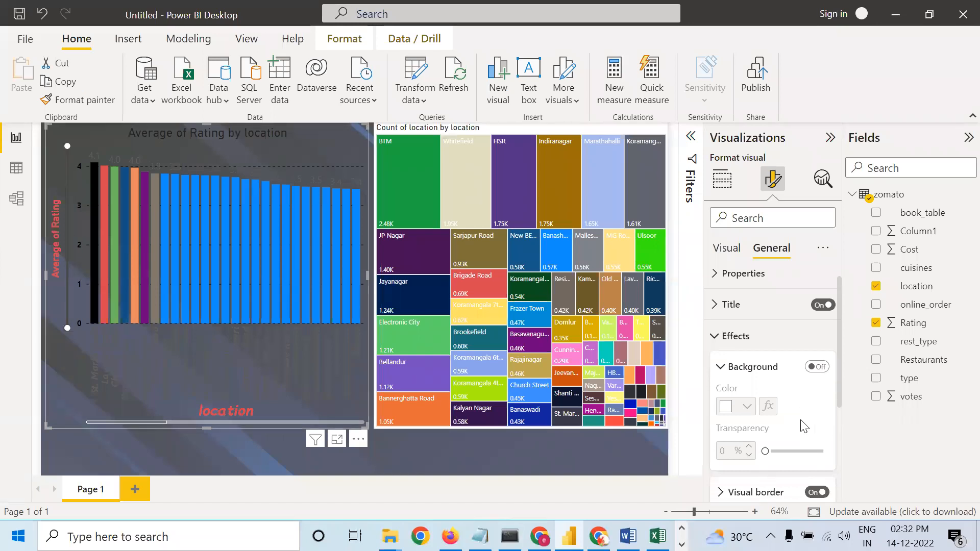
pyautogui.scroll(-1, 749, 463)
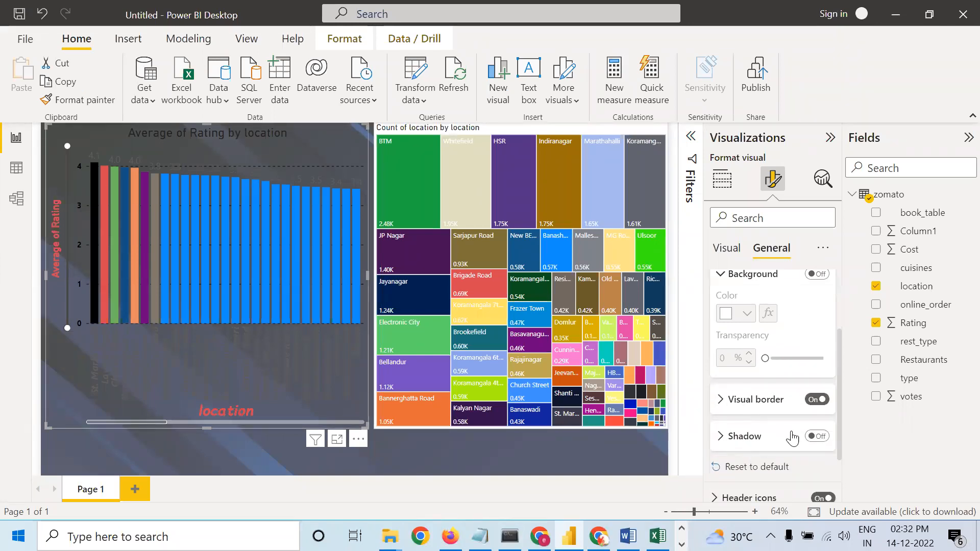
pyautogui.click(819, 437)
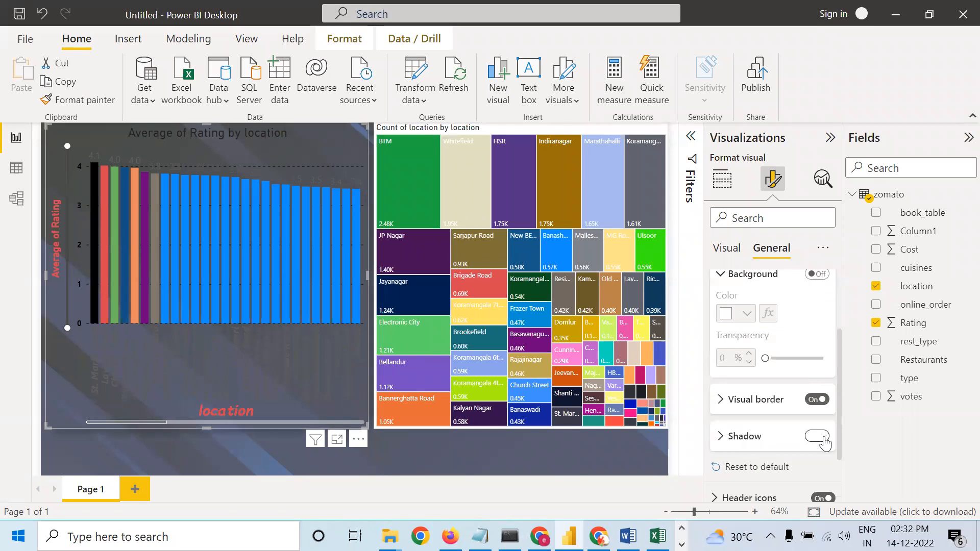
pyautogui.click(323, 455)
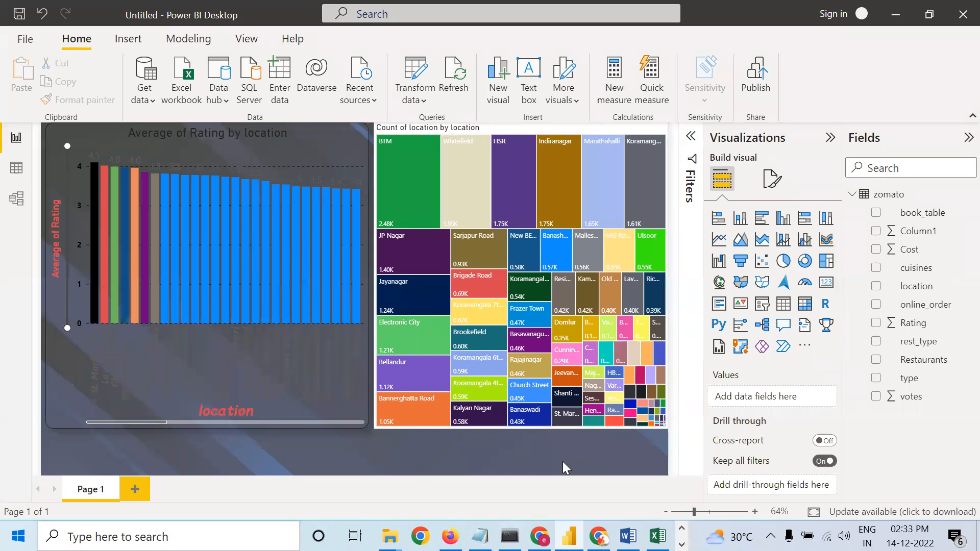
# Remove the picture 5570834.jpg from the report page's canvas background.
pyautogui.click(772, 180)
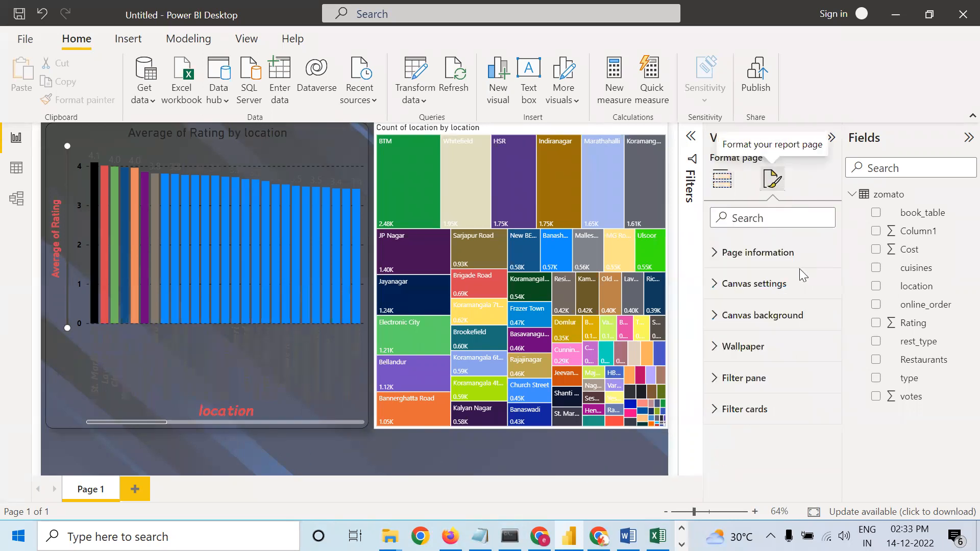
pyautogui.click(748, 317)
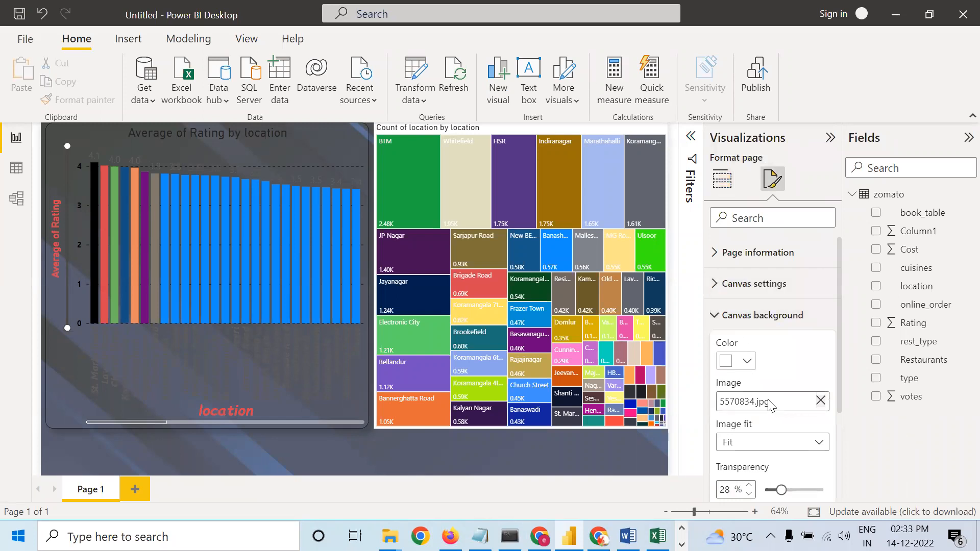
pyautogui.click(819, 402)
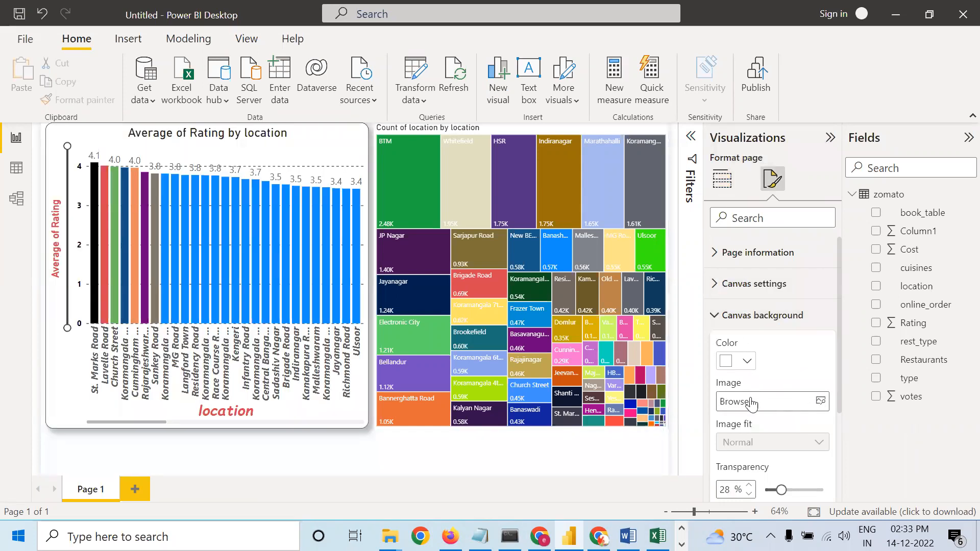
# Look through the pictures in the Downloads folder for a suitable canvas background image.
pyautogui.click(821, 403)
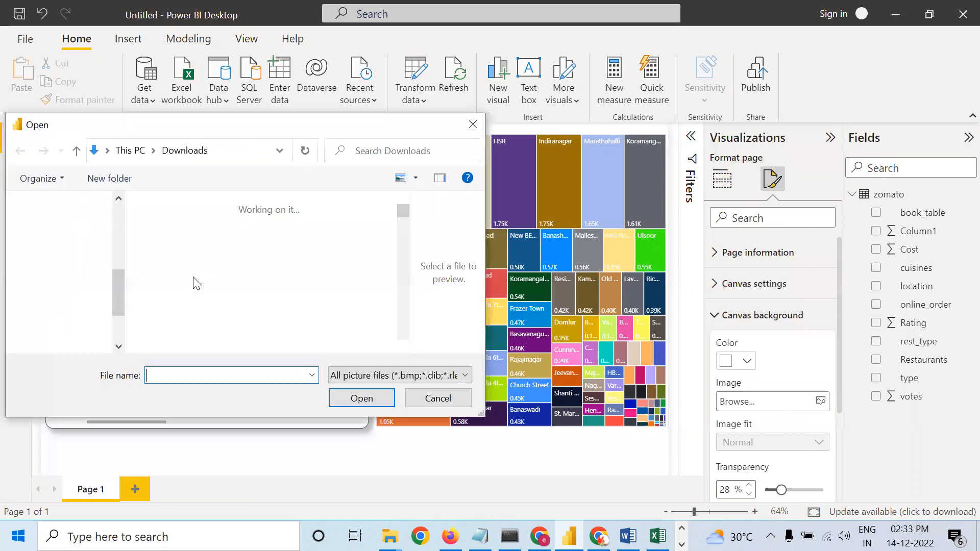
pyautogui.scroll(-5, 400, 240)
pyautogui.scroll(-10, 400, 247)
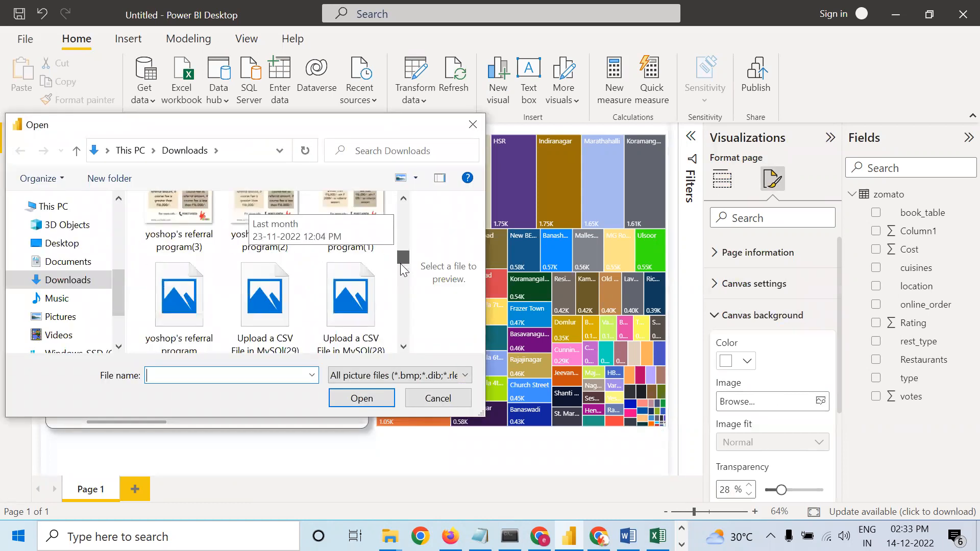
pyautogui.scroll(-5, 405, 290)
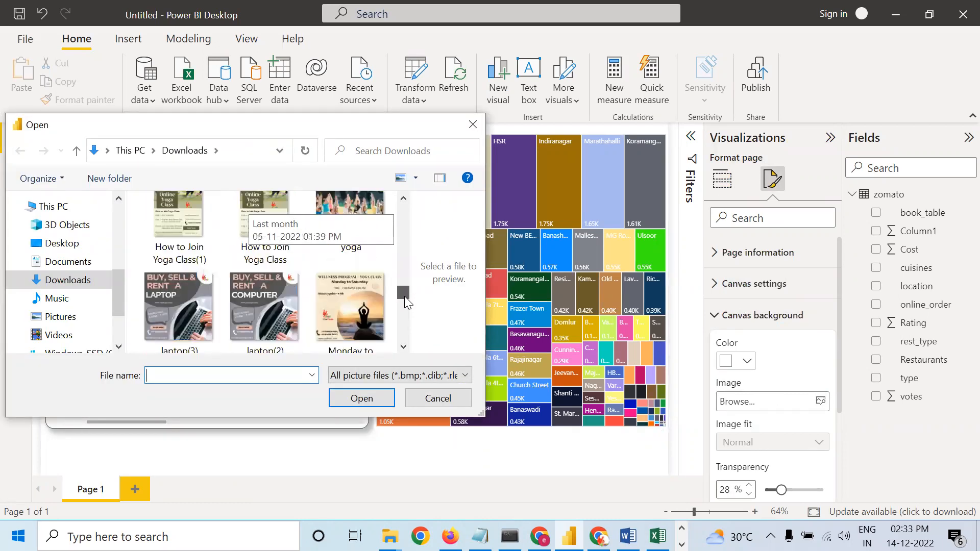
pyautogui.scroll(-6, 403, 305)
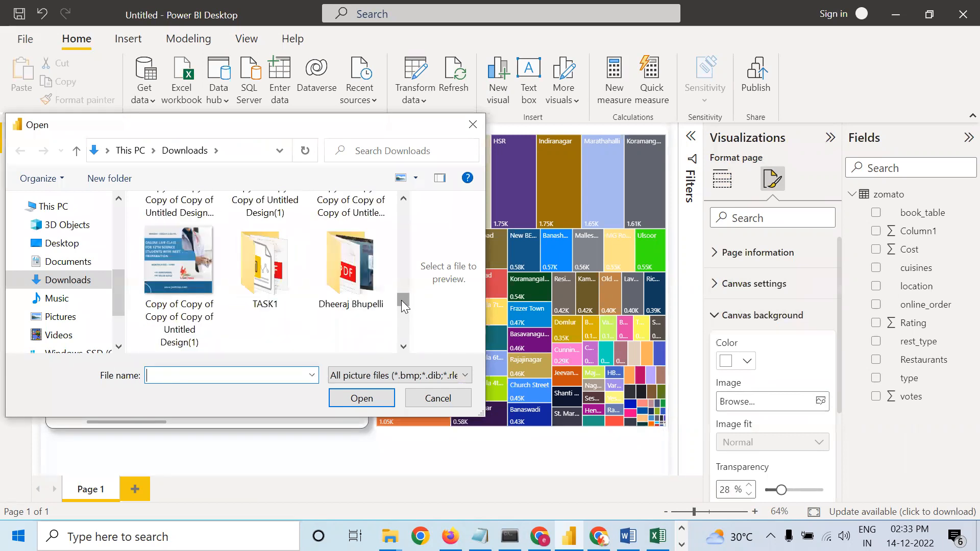
pyautogui.scroll(-6, 403, 310)
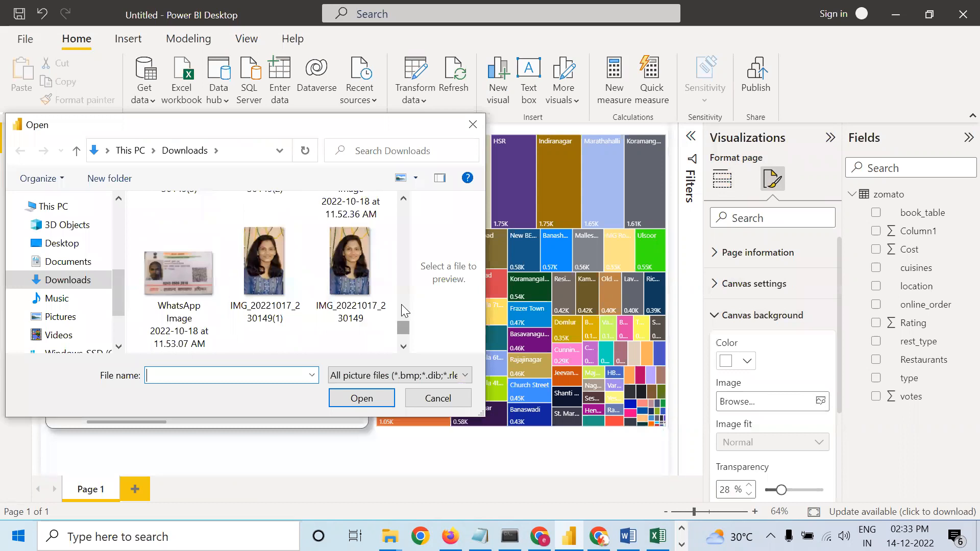
pyautogui.scroll(6, 401, 304)
pyautogui.scroll(4, 402, 304)
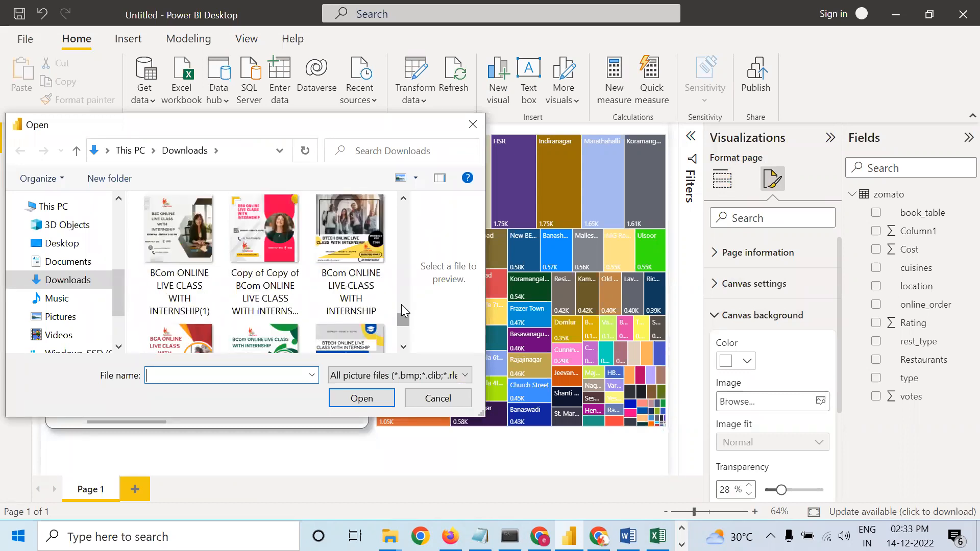
pyautogui.scroll(4, 404, 310)
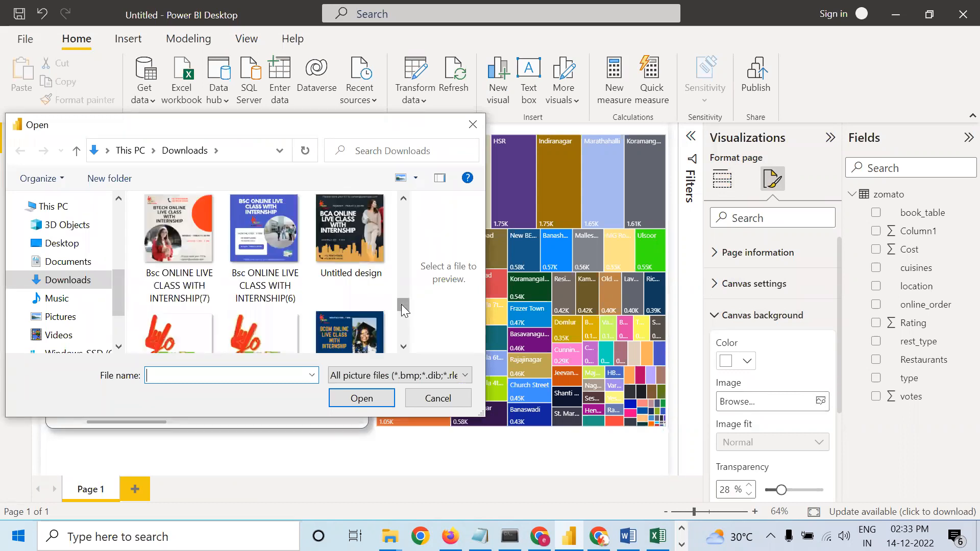
pyautogui.click(473, 125)
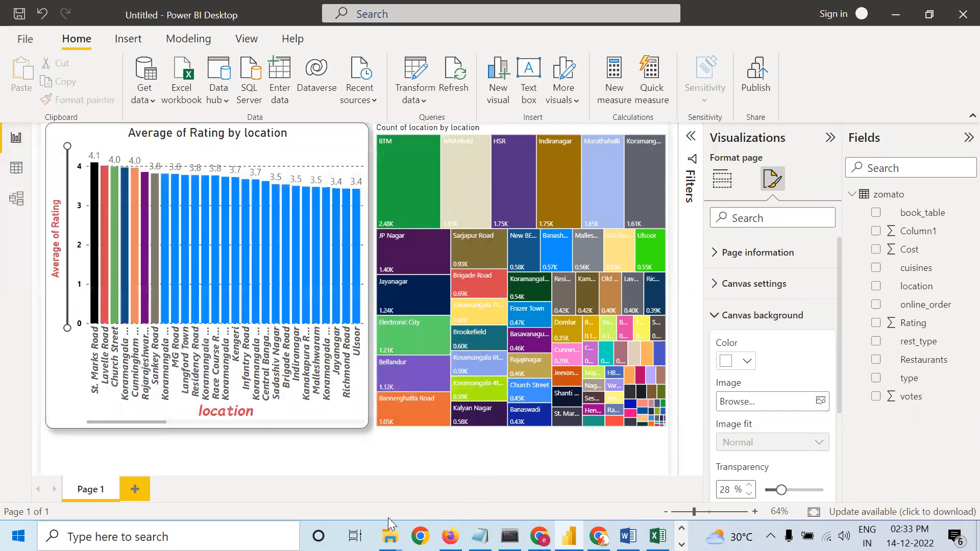
# Switch to Firefox and open freepik.com in a new tab.
pyautogui.hotkey('alt', 'Tab')
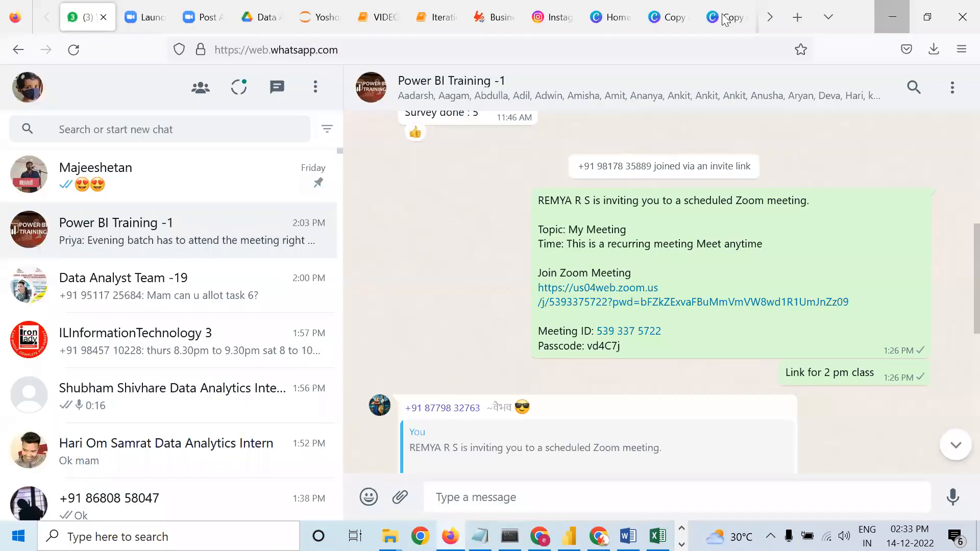
pyautogui.click(798, 17)
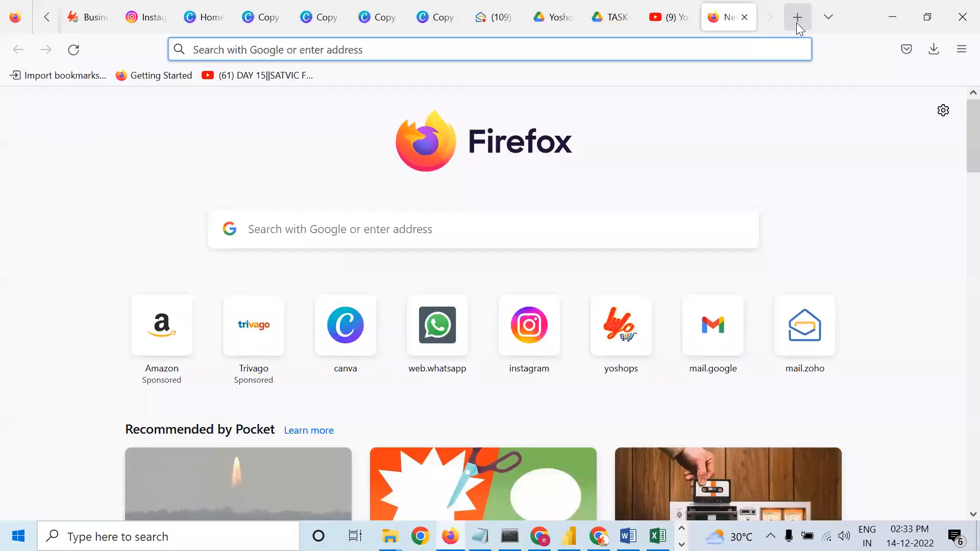
pyautogui.click(799, 53)
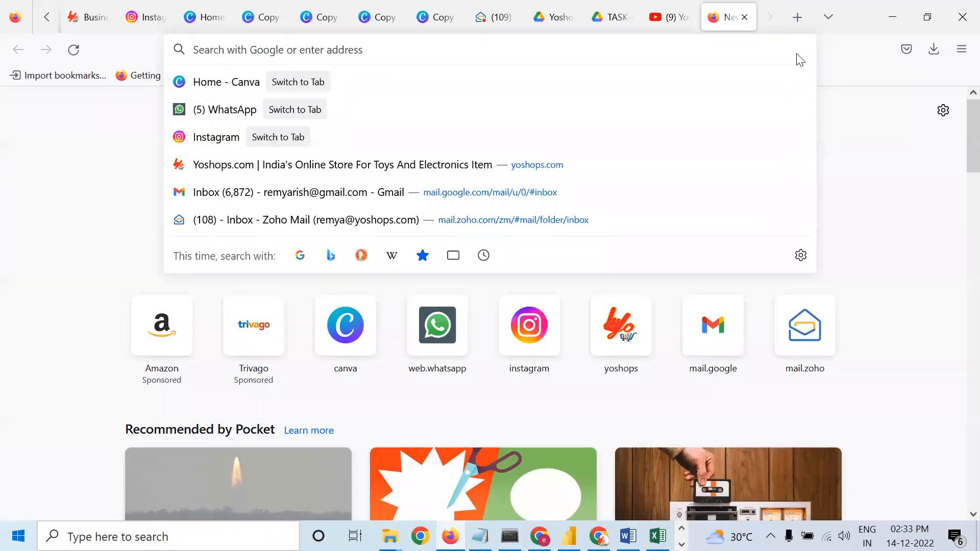
pyautogui.write('freep')
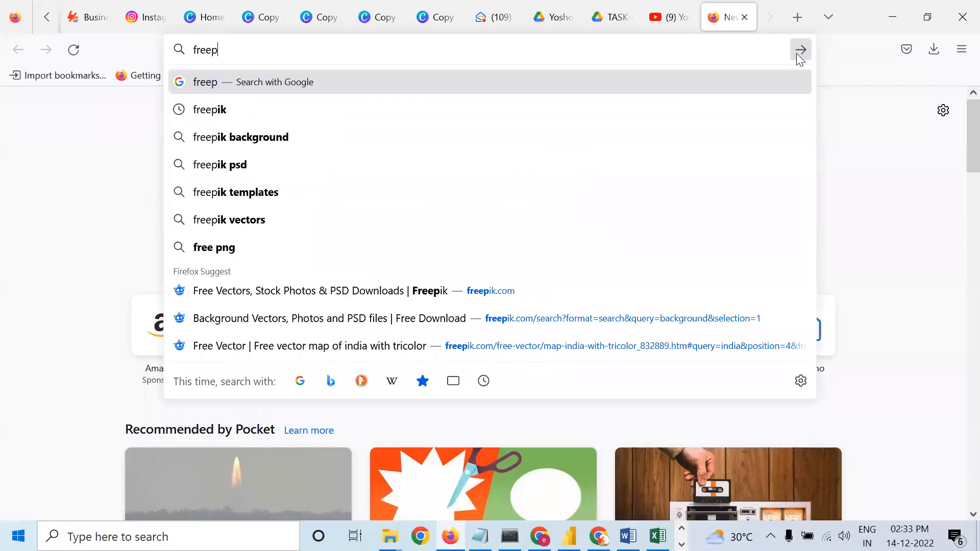
pyautogui.write('ik.com')
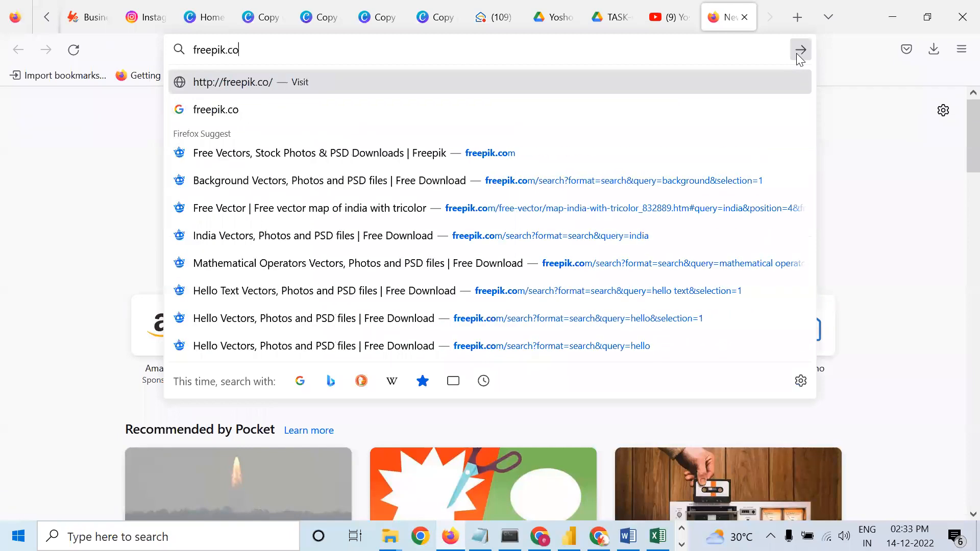
pyautogui.press('Return')
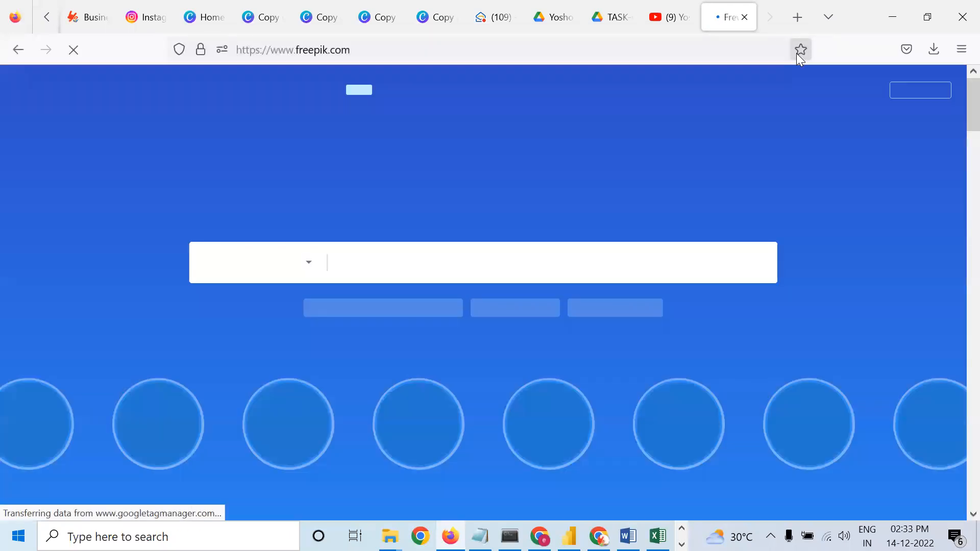
# Search Freepik for "background" and restrict the assets to Free ones.
pyautogui.click(412, 266)
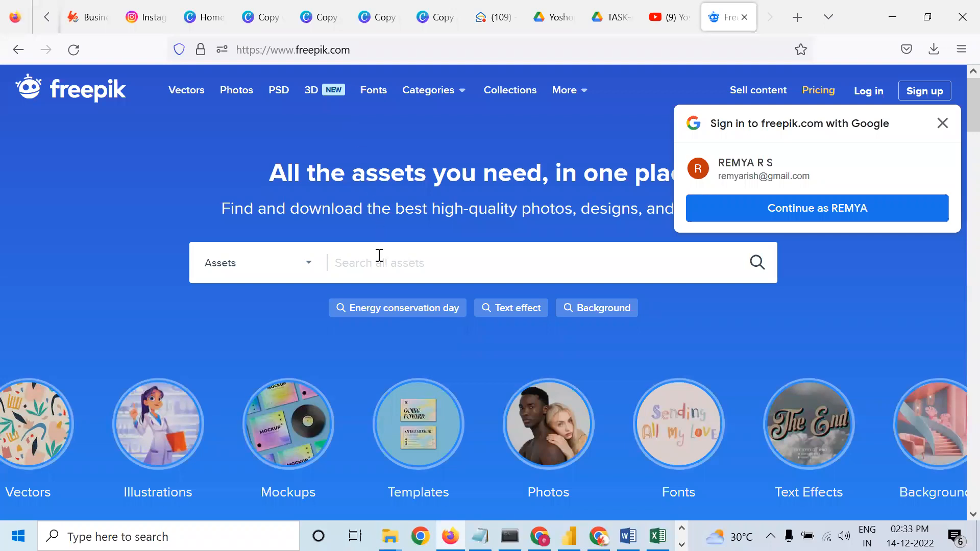
pyautogui.click(380, 255)
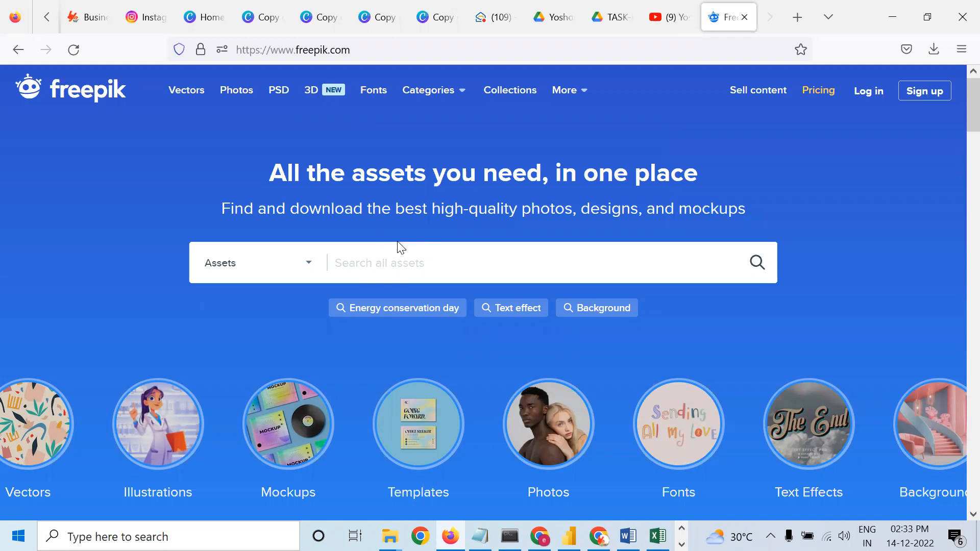
pyautogui.write('backgroun')
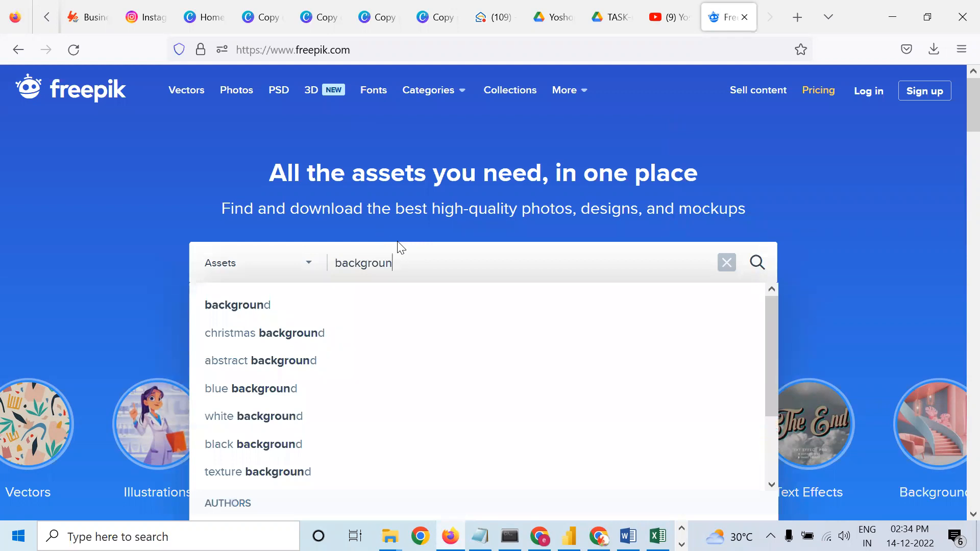
pyautogui.click(274, 306)
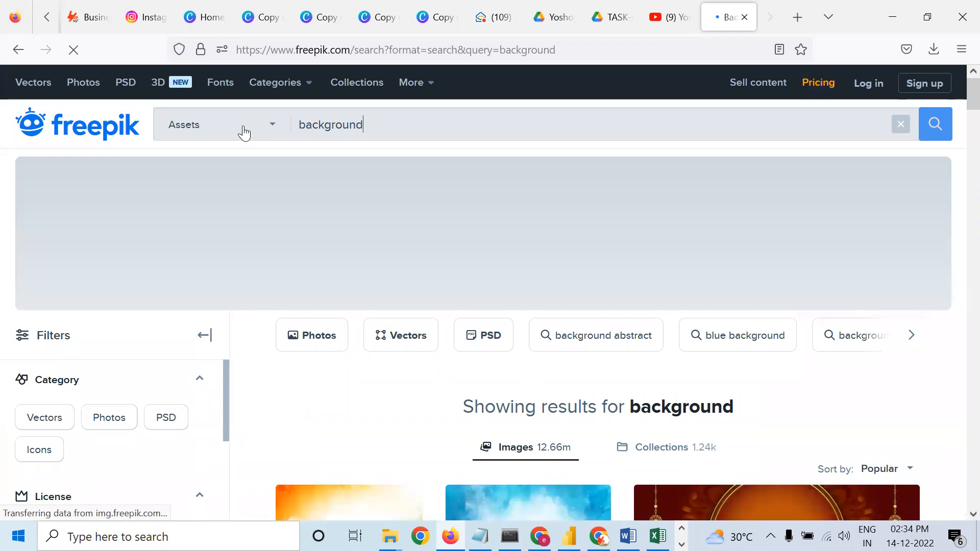
pyautogui.click(244, 133)
pyautogui.click(177, 218)
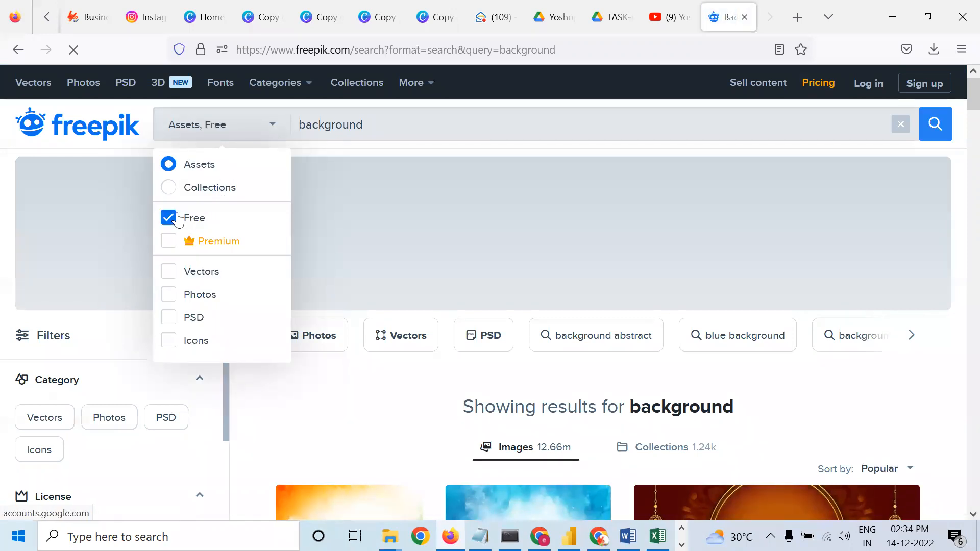
pyautogui.click(475, 124)
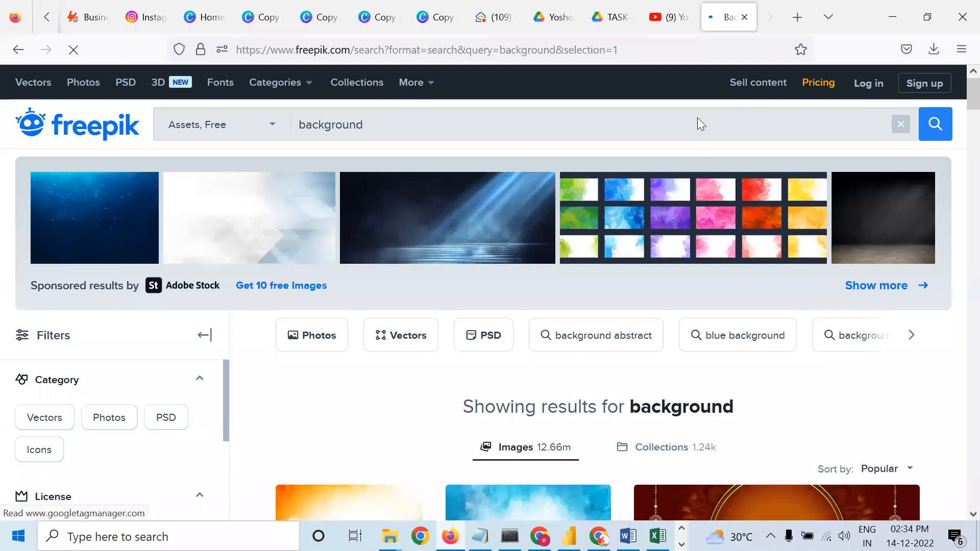
# Download the free white and gray geometric pattern background vector by rawpixel.com from the search results.
pyautogui.scroll(-6, 662, 303)
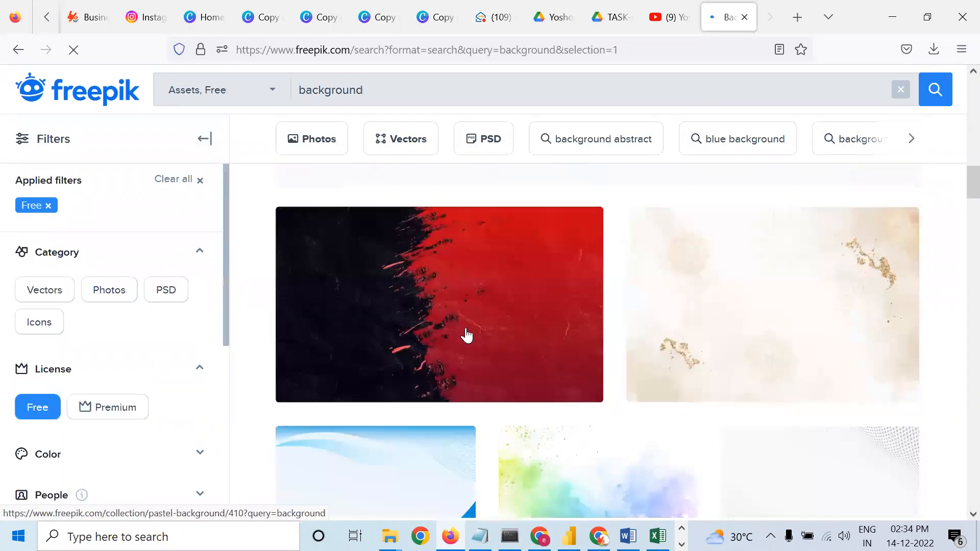
pyautogui.scroll(-10, 467, 336)
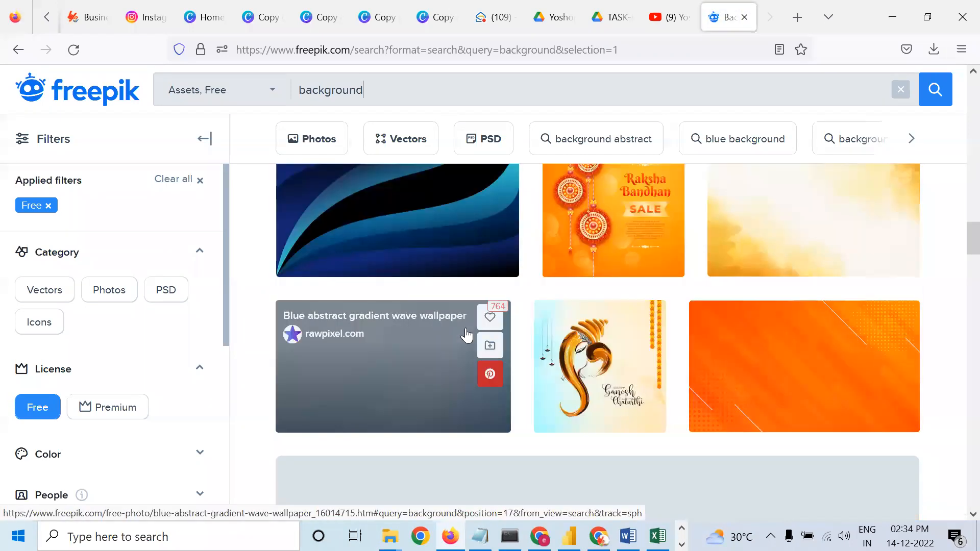
pyautogui.scroll(-5, 467, 335)
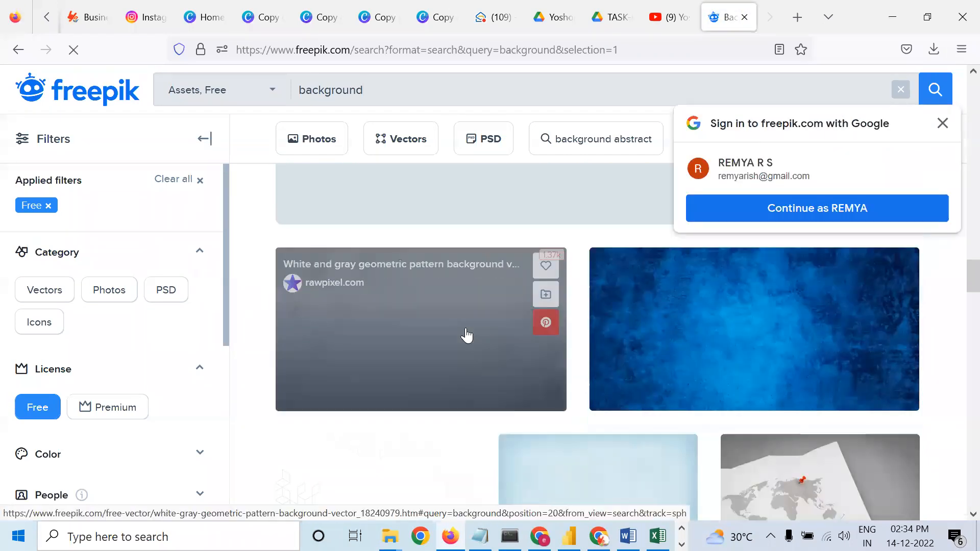
pyautogui.click(405, 332)
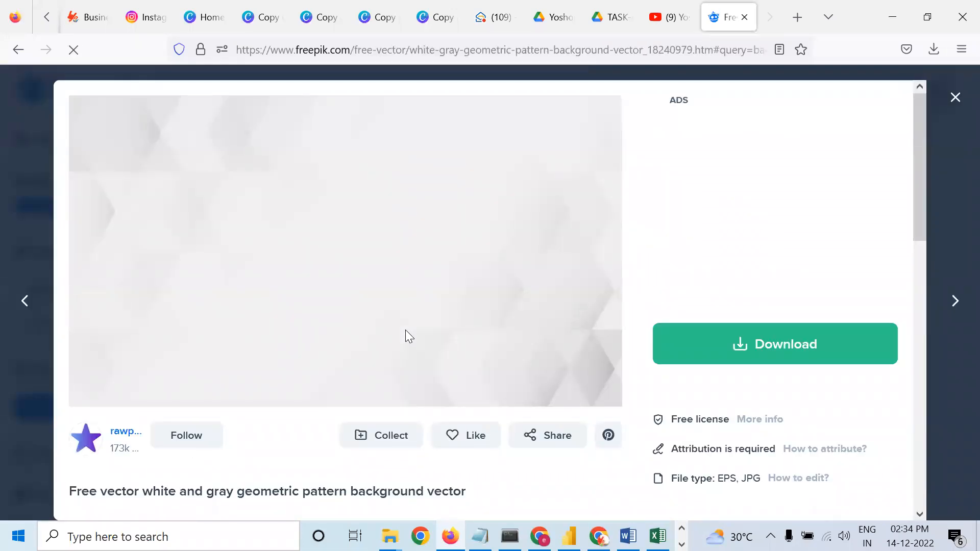
pyautogui.click(764, 347)
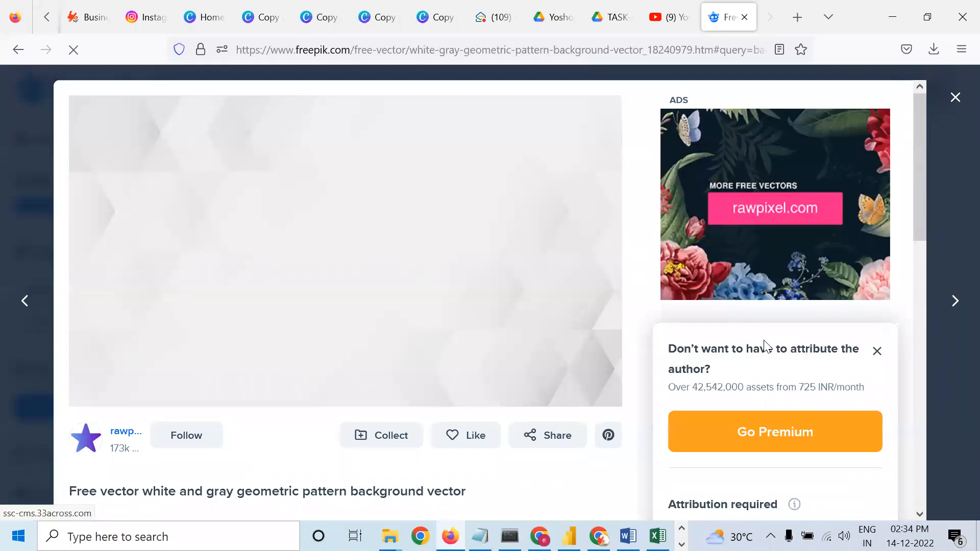
pyautogui.scroll(-10, 761, 362)
pyautogui.scroll(5, 715, 255)
pyautogui.click(722, 245)
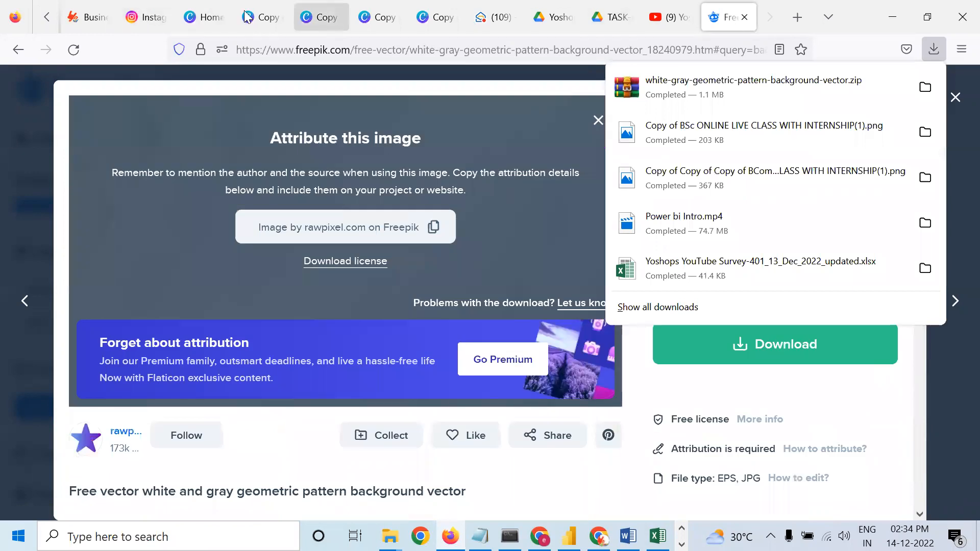
# Switch to the Canva home page and create a blank YouTube Banner design.
pyautogui.click(227, 23)
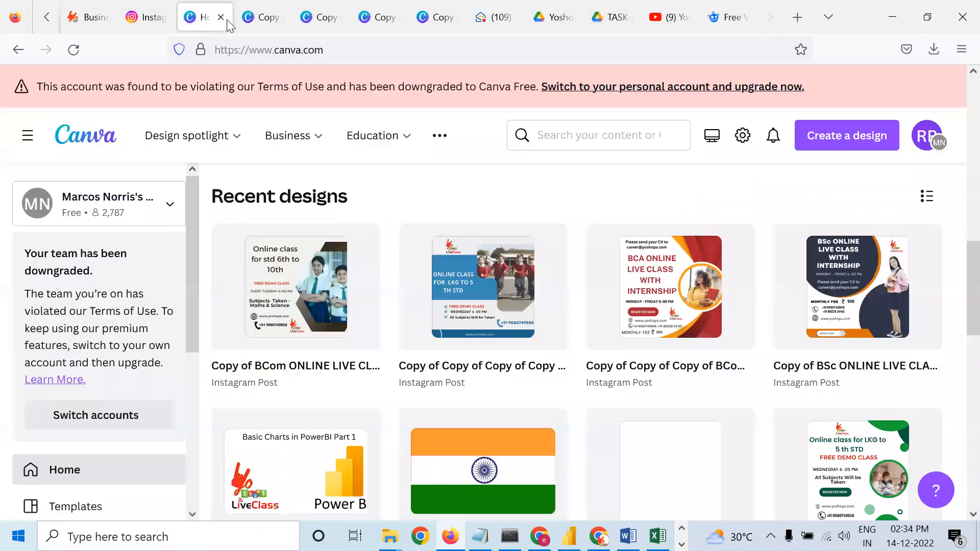
pyautogui.click(858, 134)
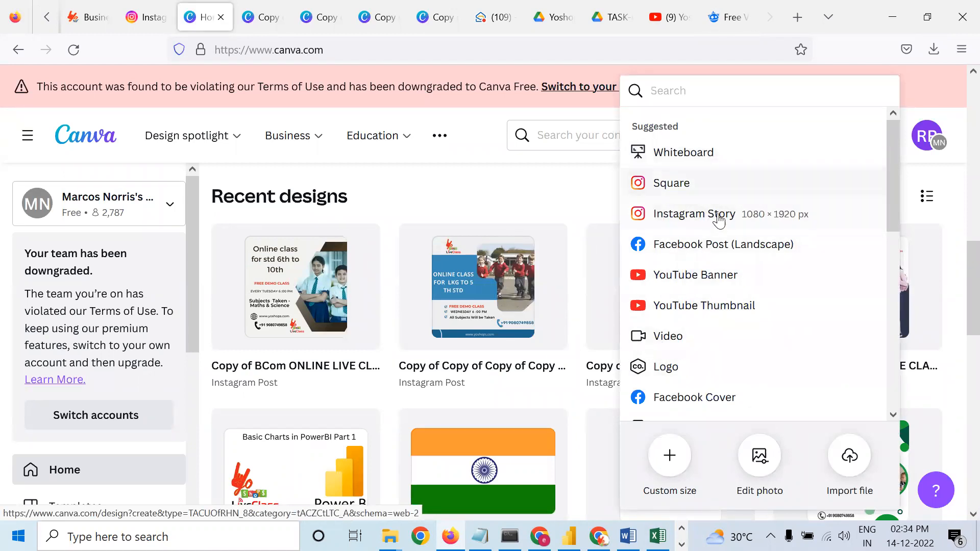
pyautogui.click(713, 276)
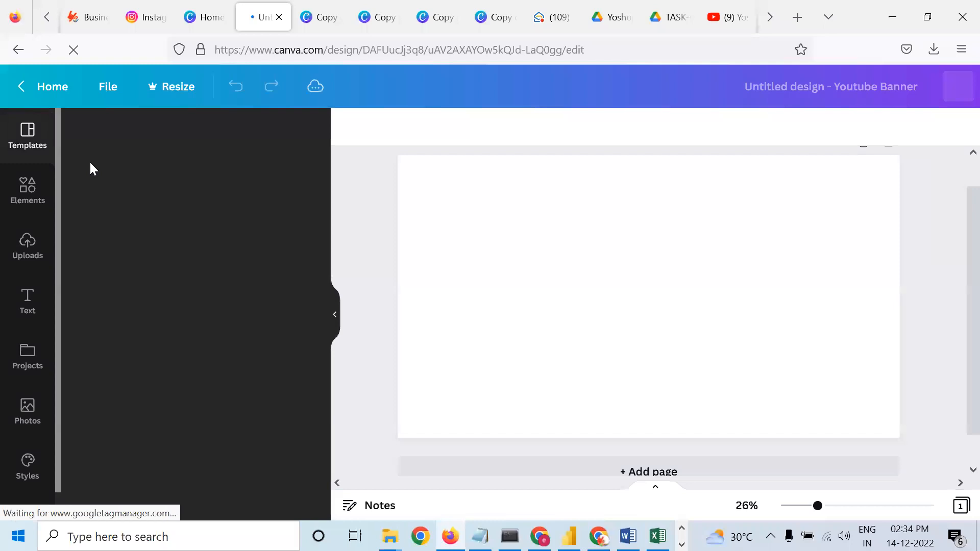
# Search Canva's photo library for "background".
pyautogui.click(32, 411)
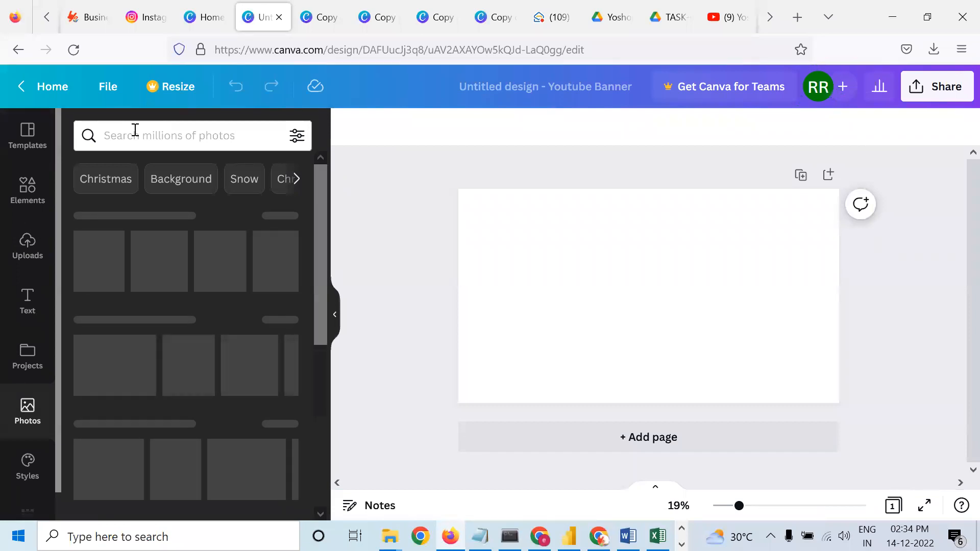
pyautogui.click(135, 131)
pyautogui.write('backgroun')
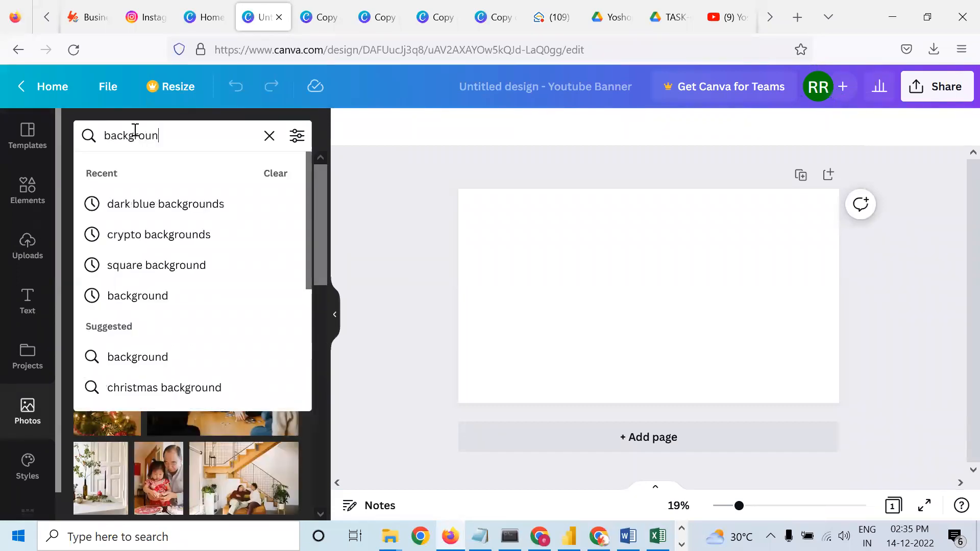
pyautogui.write('d')
pyautogui.press('Return')
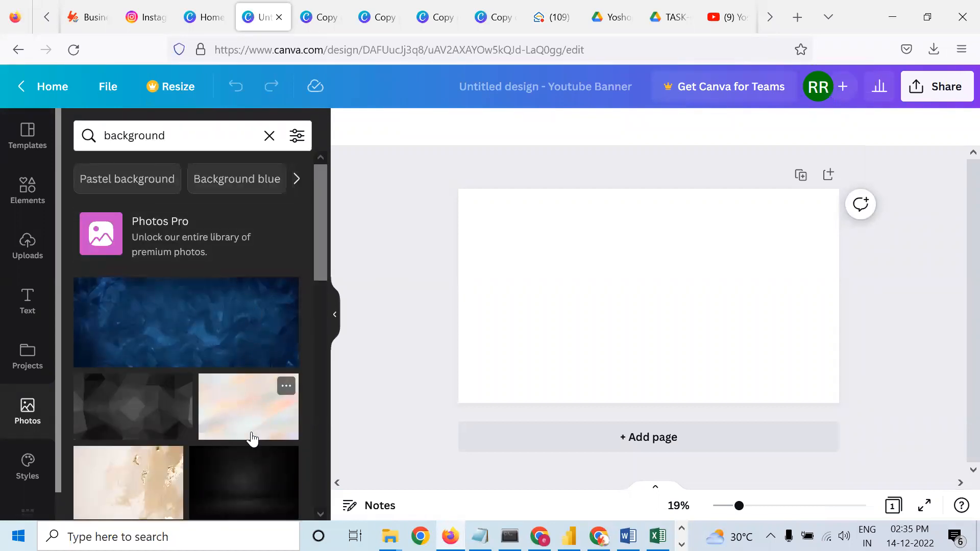
# Add the pale pastel streaked photo to the blank banner and enlarge it to cover the whole page.
pyautogui.scroll(-2, 247, 448)
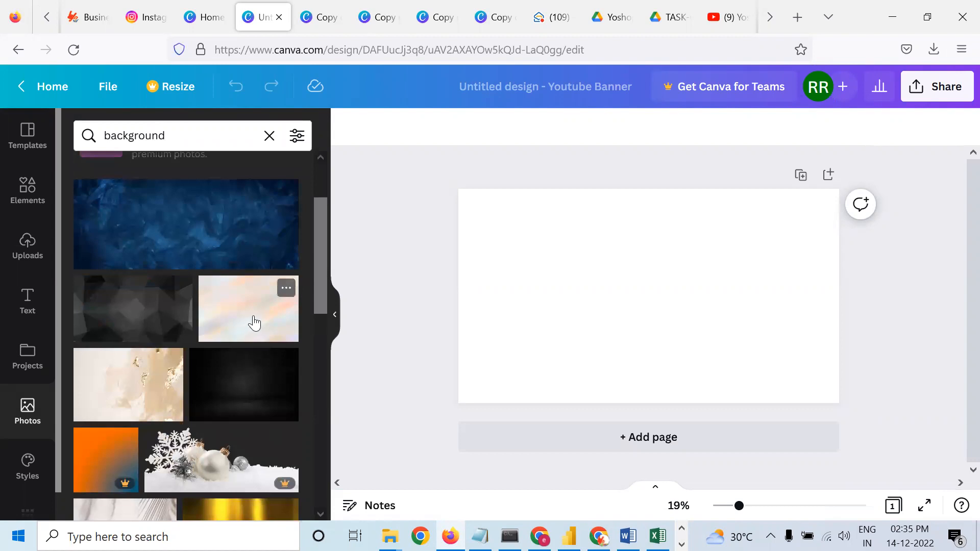
pyautogui.click(254, 323)
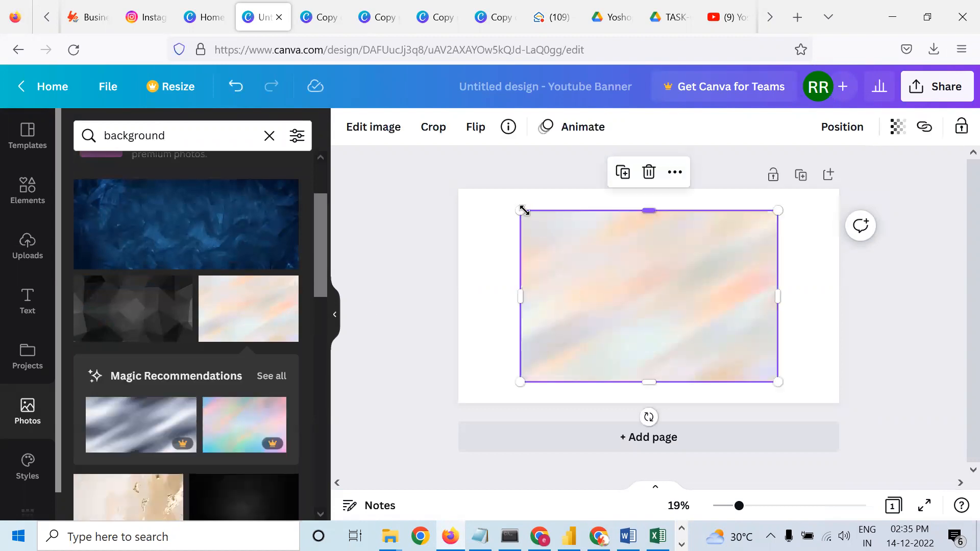
pyautogui.moveTo(501, 200); pyautogui.dragTo(449, 171)
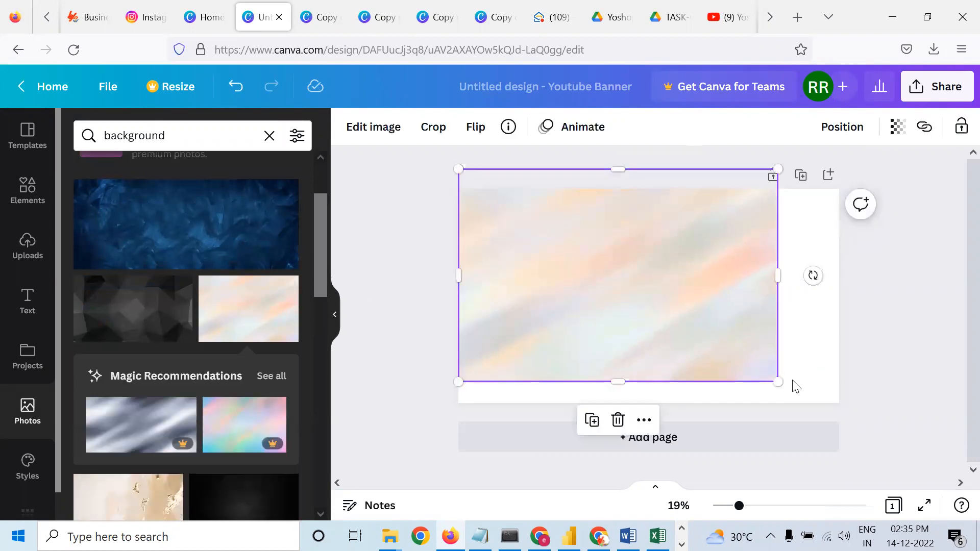
pyautogui.moveTo(777, 381); pyautogui.dragTo(849, 407)
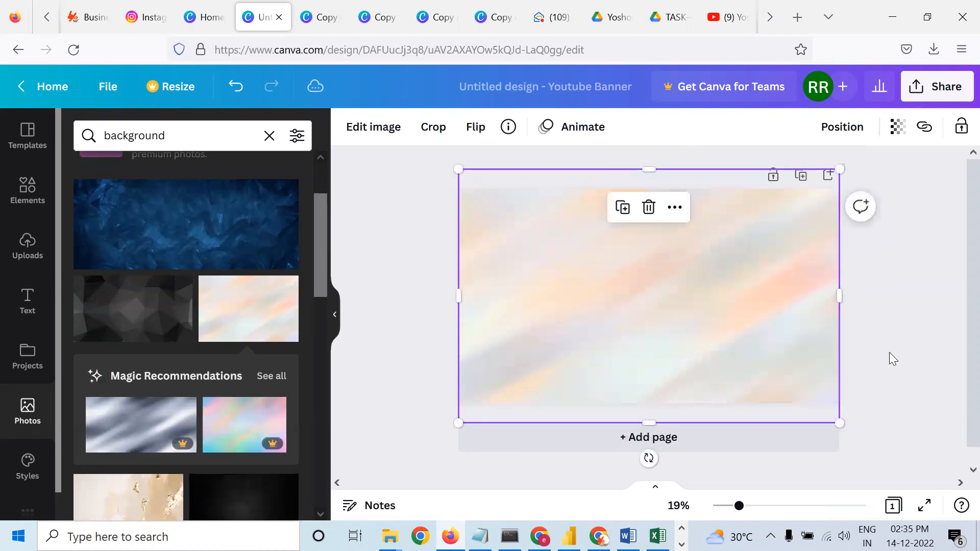
pyautogui.click(893, 359)
# Download the banner design as a PNG file.
pyautogui.click(962, 88)
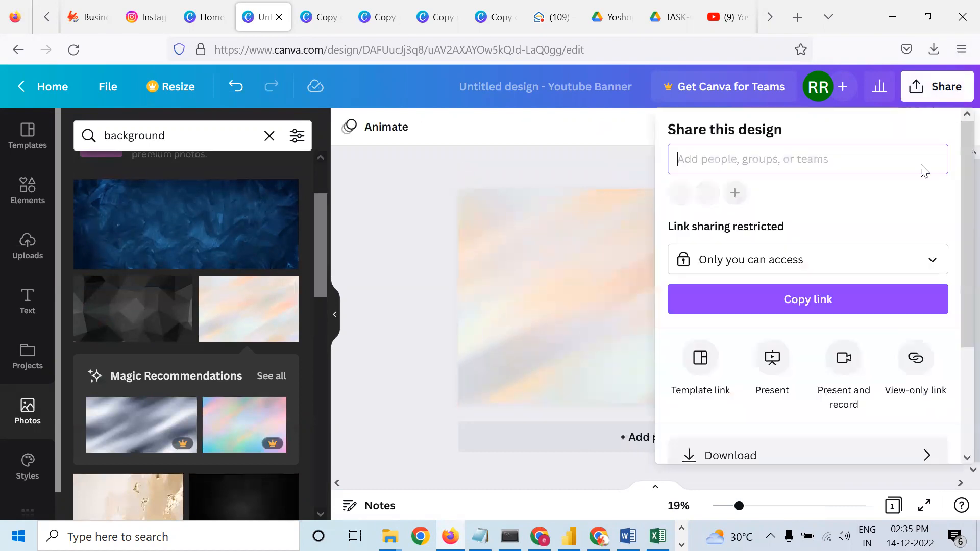
pyautogui.click(834, 455)
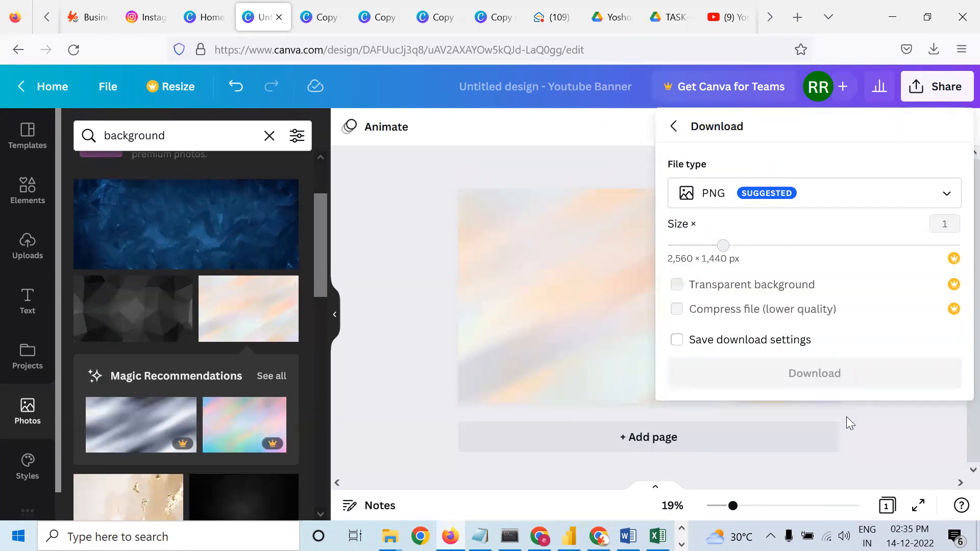
pyautogui.click(836, 379)
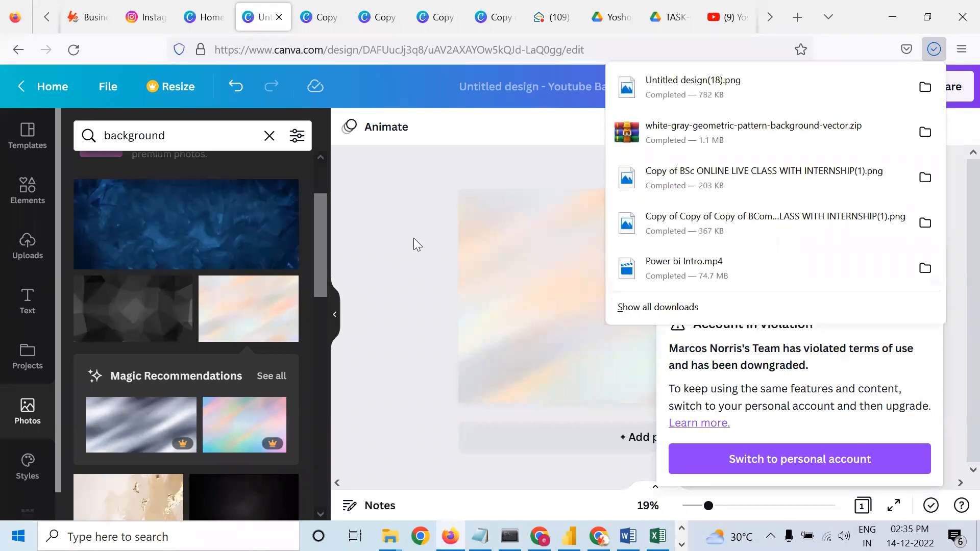
pyautogui.click(413, 238)
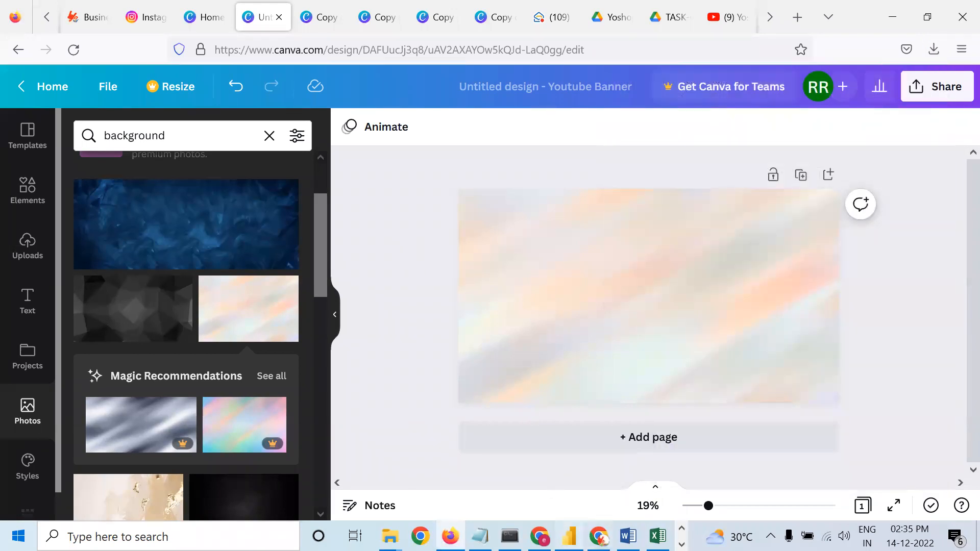
# Switch to Power BI and set Untitled design(18) as the canvas background image, with its image fit set to Fit.
pyautogui.click(569, 537)
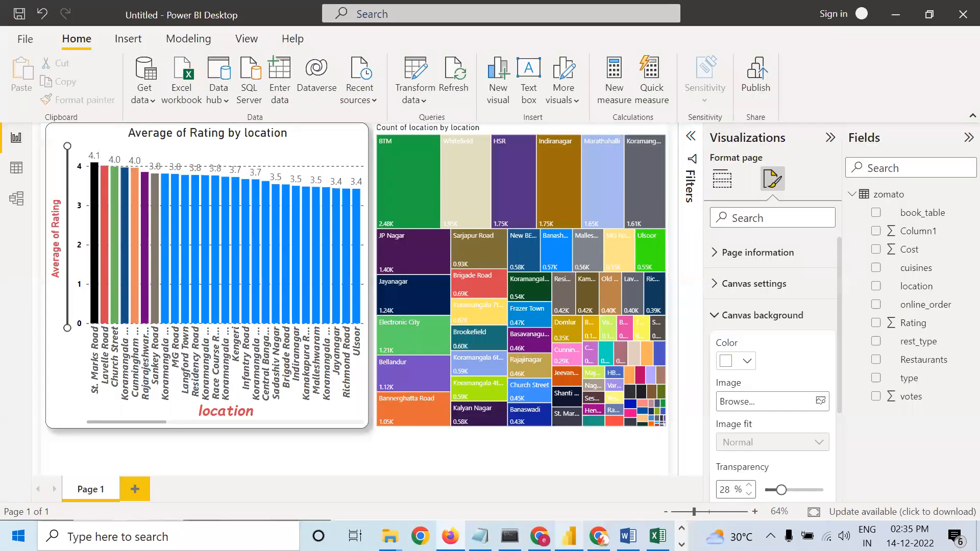
pyautogui.click(820, 404)
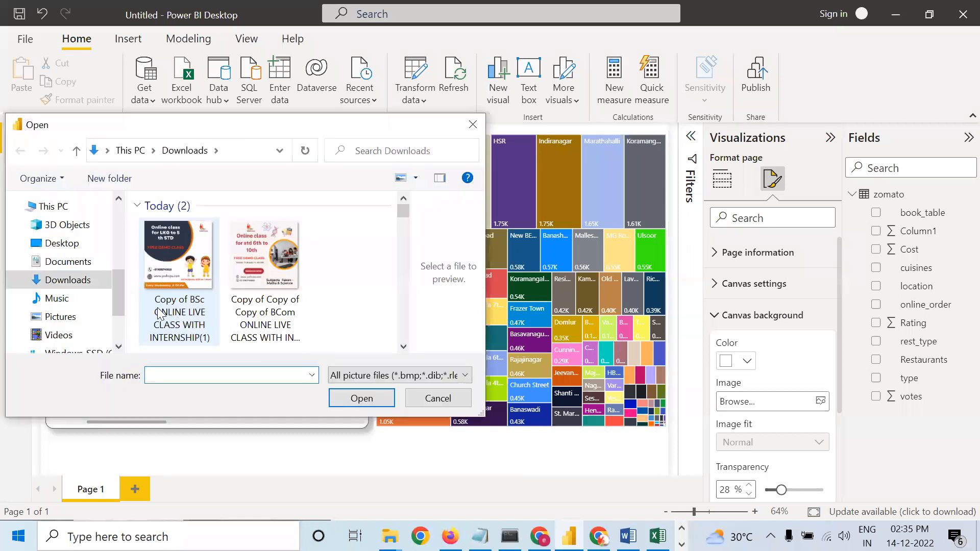
pyautogui.click(188, 275)
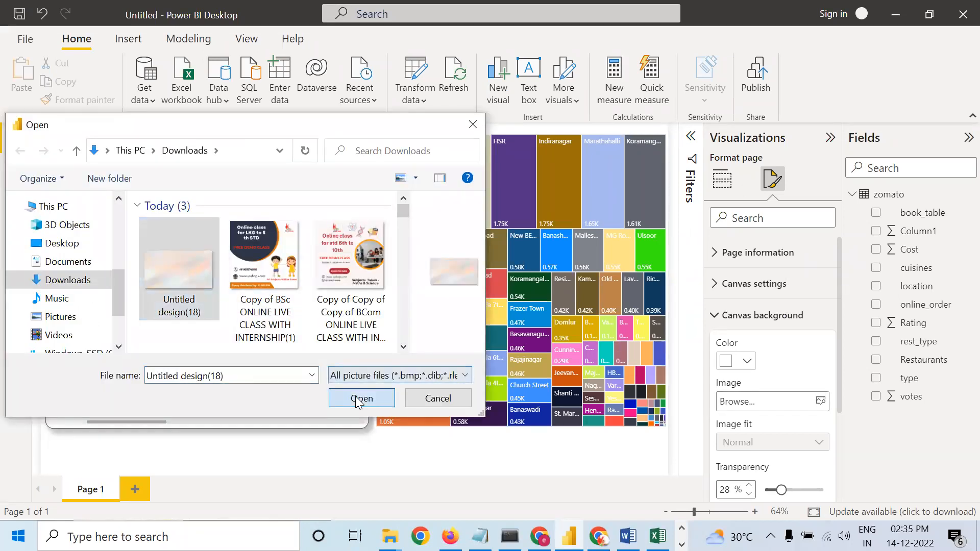
pyautogui.click(381, 403)
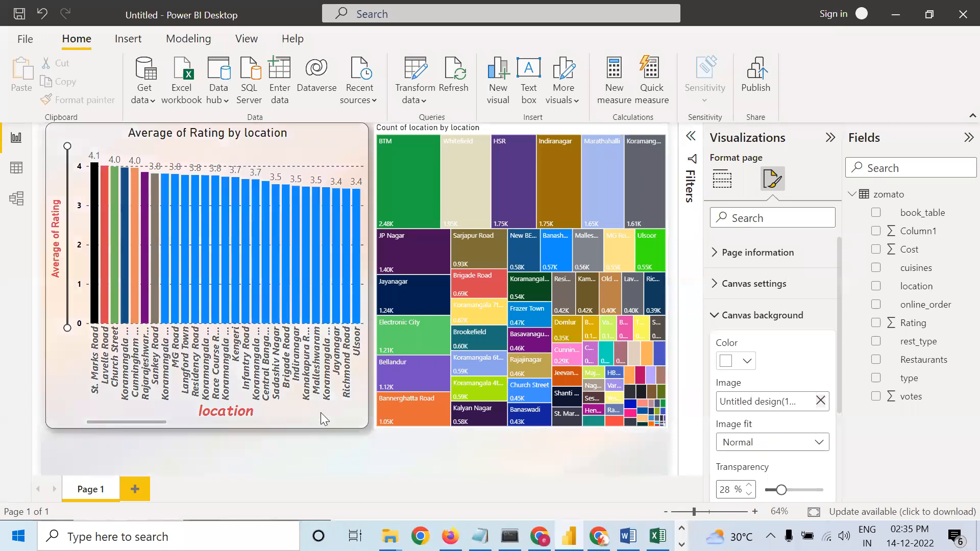
pyautogui.click(793, 445)
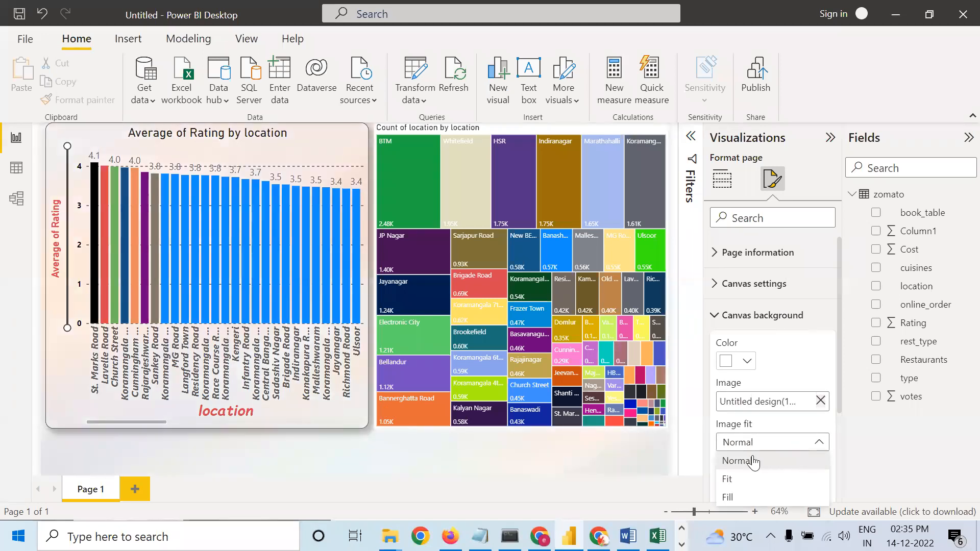
pyautogui.click(743, 479)
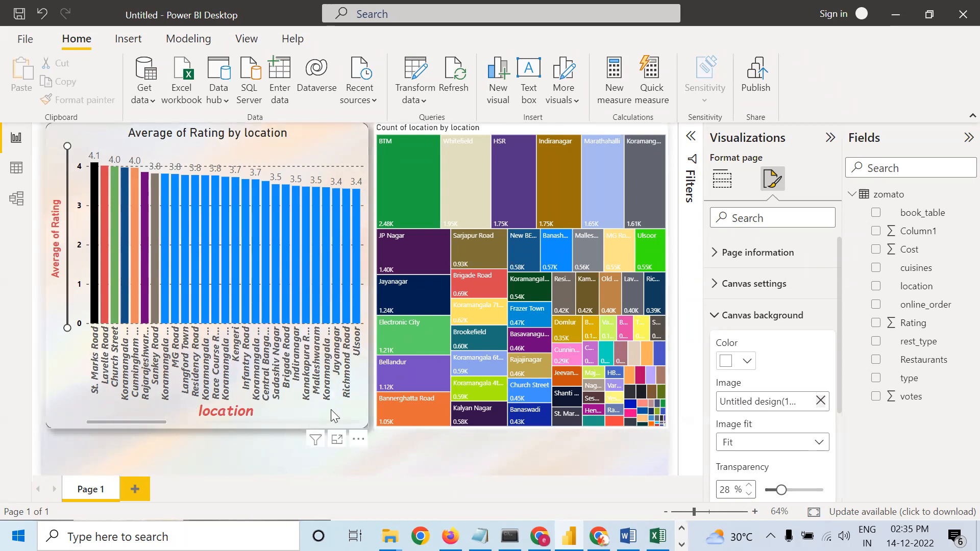
# Shrink the Average of Rating by location column chart in width and height to free space below it.
pyautogui.click(361, 427)
pyautogui.moveTo(365, 424); pyautogui.dragTo(327, 341)
pyautogui.click(77, 360)
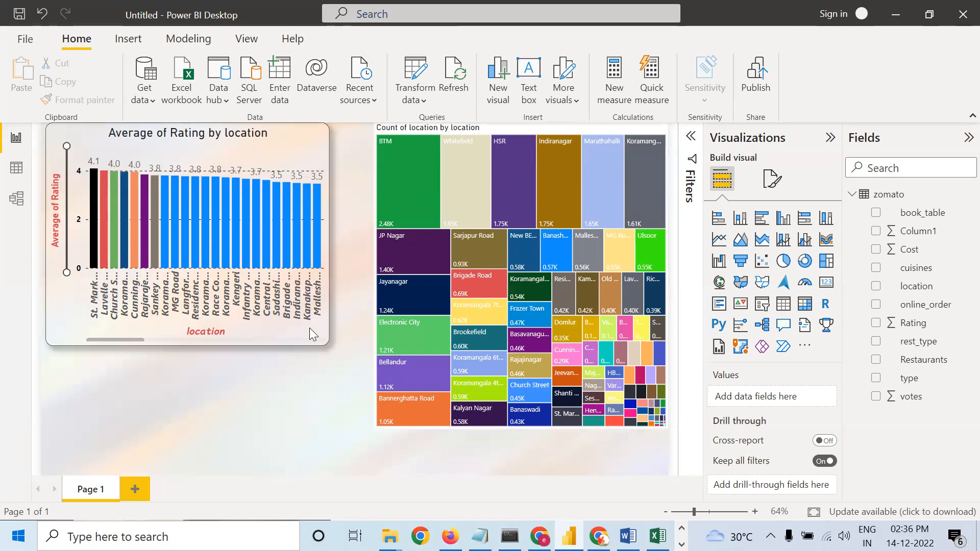
pyautogui.click(327, 342)
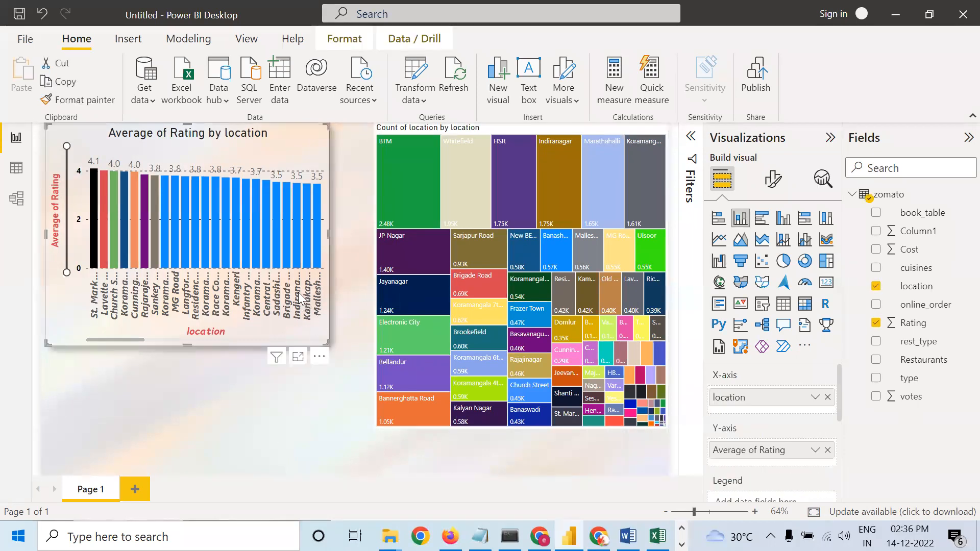
pyautogui.moveTo(299, 294); pyautogui.dragTo(290, 284)
pyautogui.click(328, 353)
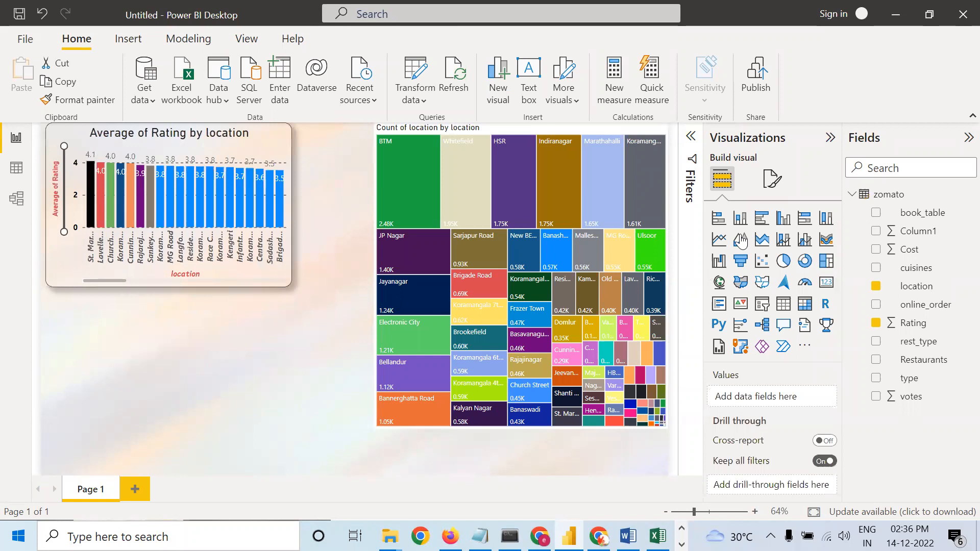
# Add a donut chart with type as the legend, try Rating as its values, and replace it with Cost.
pyautogui.click(805, 262)
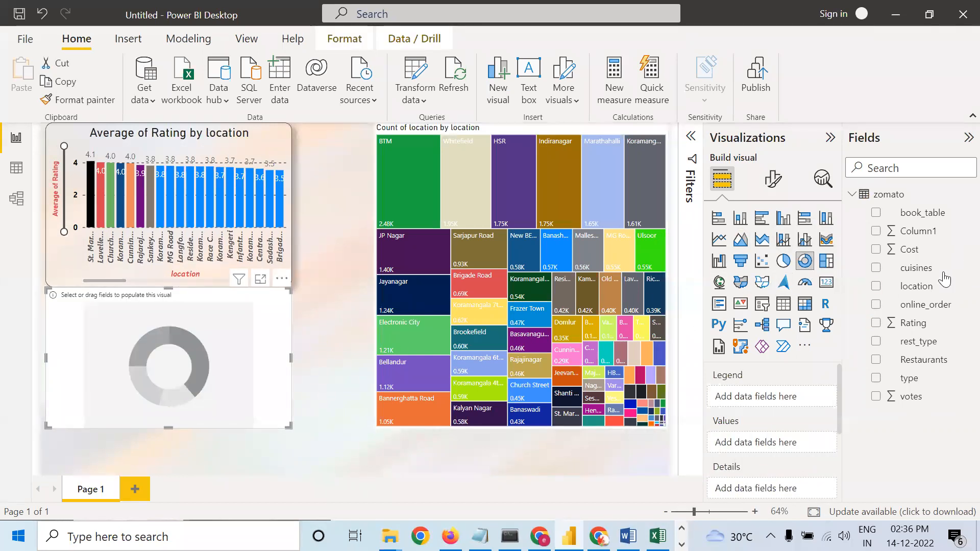
pyautogui.moveTo(915, 384); pyautogui.dragTo(776, 399)
pyautogui.moveTo(774, 402); pyautogui.dragTo(775, 400)
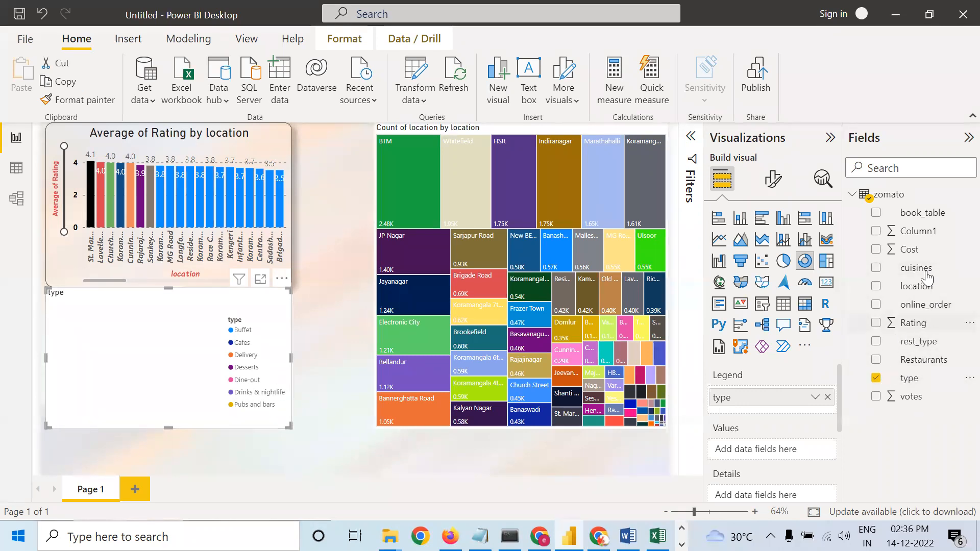
pyautogui.moveTo(919, 327); pyautogui.dragTo(790, 450)
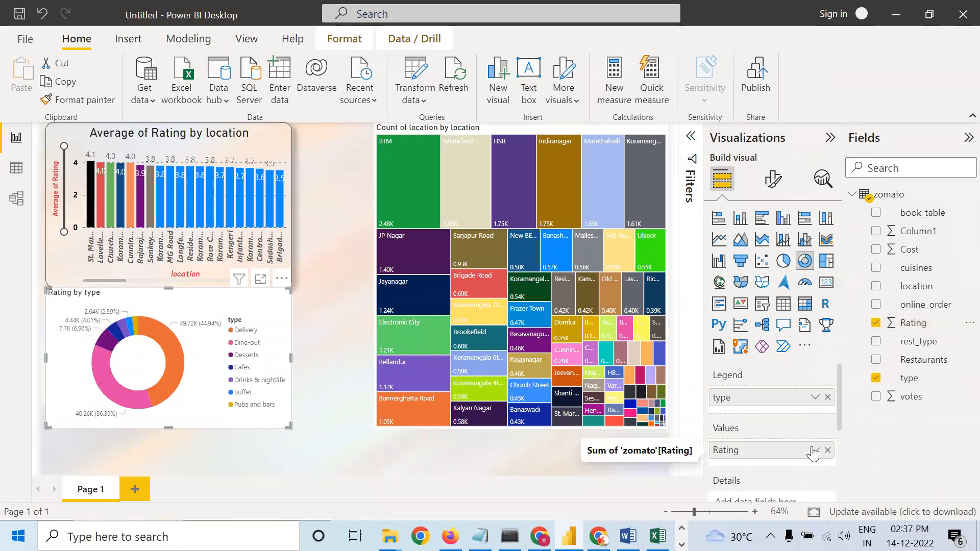
pyautogui.click(829, 450)
pyautogui.moveTo(907, 249); pyautogui.dragTo(790, 447)
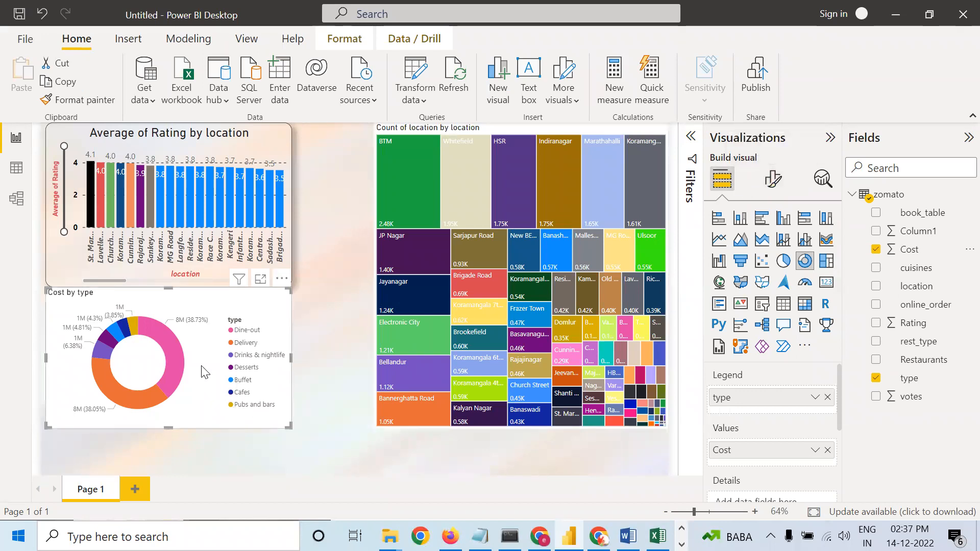
# Set the donut chart's legend position to Center left.
pyautogui.click(774, 181)
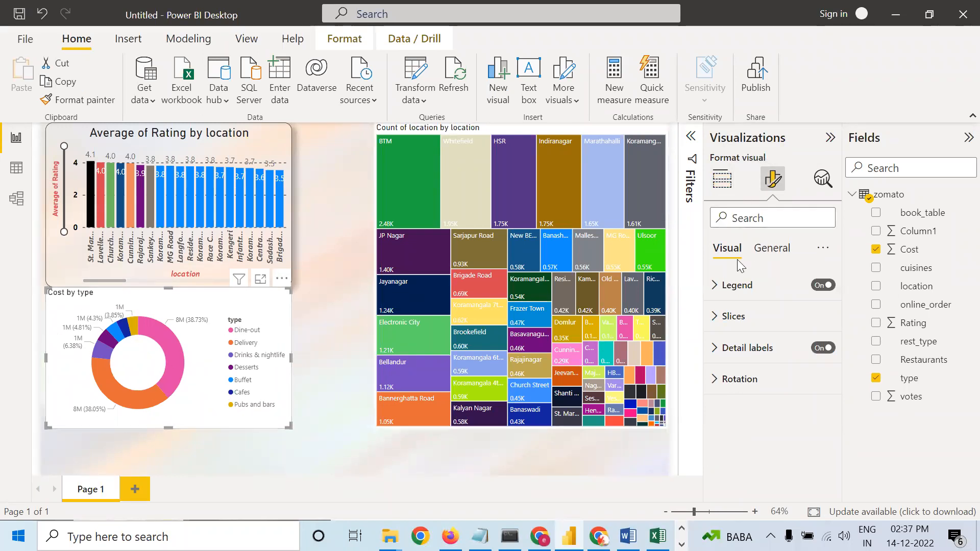
pyautogui.click(723, 179)
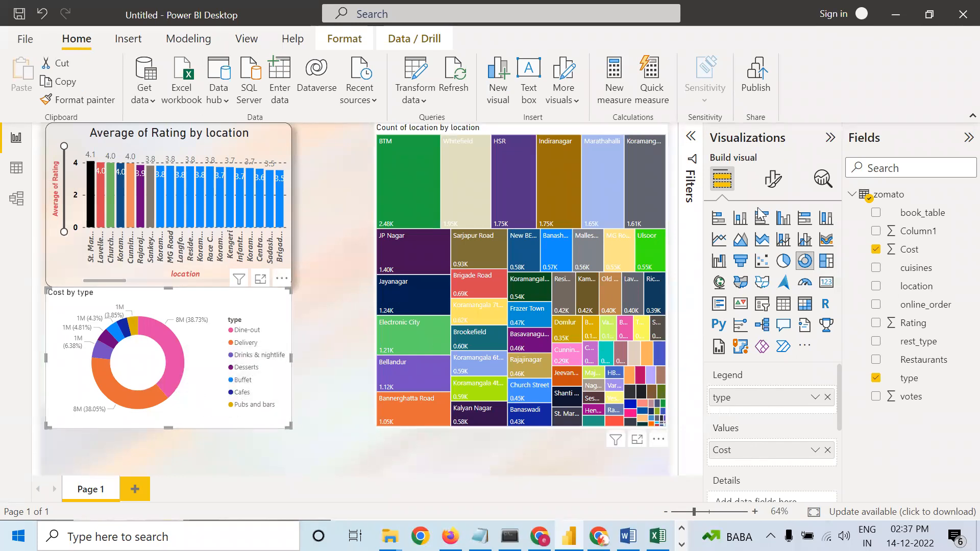
pyautogui.click(775, 181)
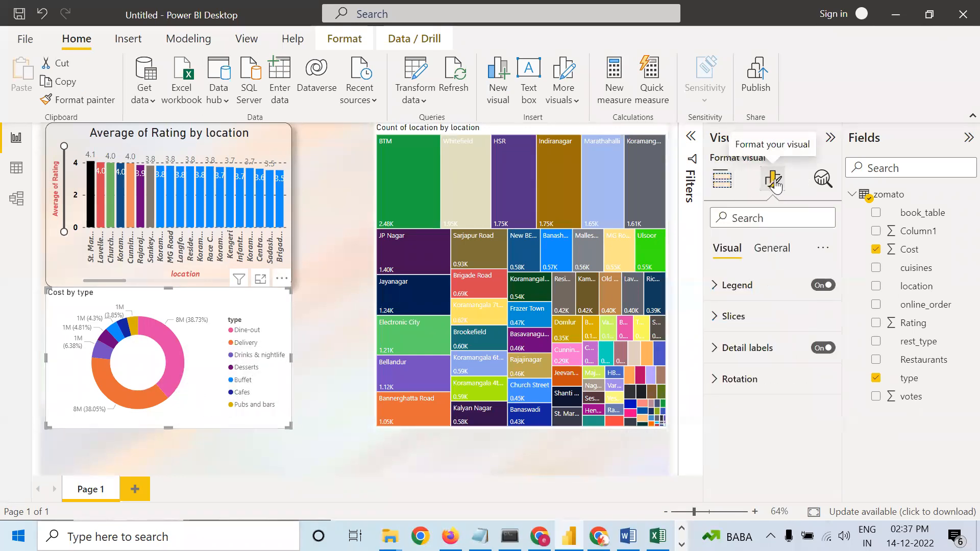
pyautogui.click(717, 289)
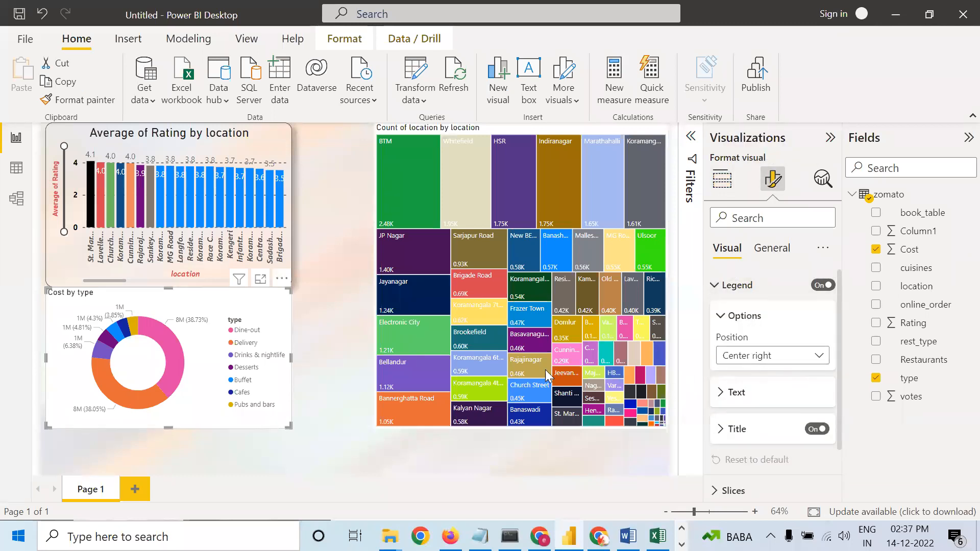
pyautogui.click(819, 356)
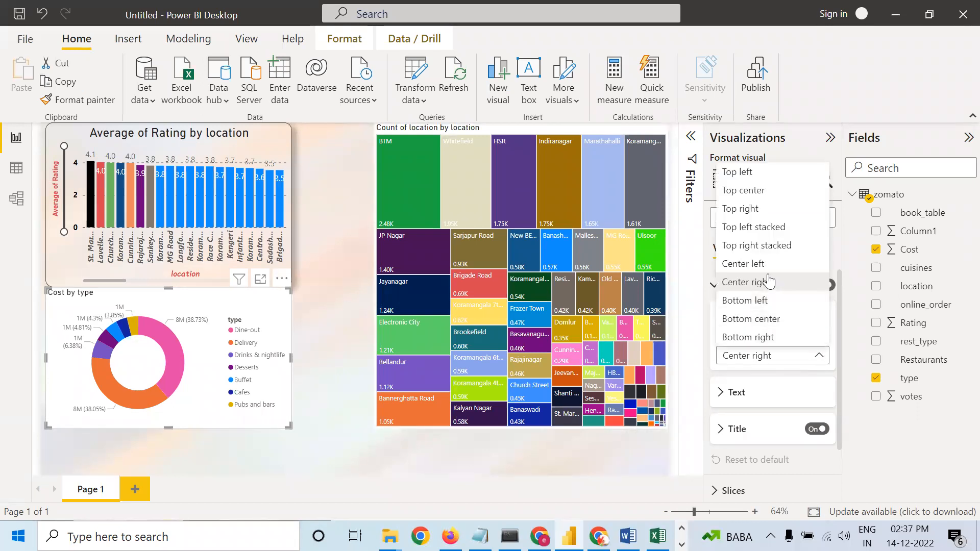
pyautogui.press('Escape')
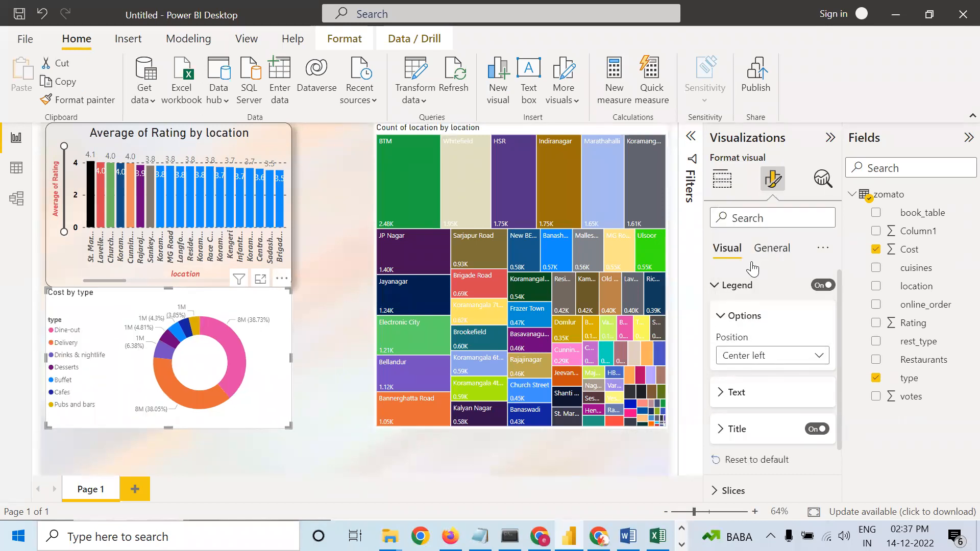
# Try the Bottom center position for the donut chart's legend and restore Center left.
pyautogui.click(807, 364)
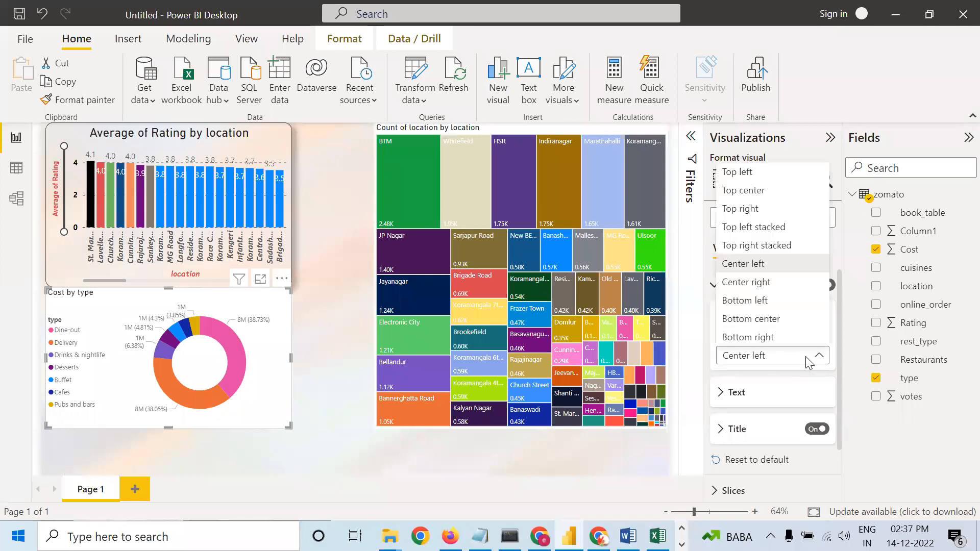
pyautogui.click(757, 321)
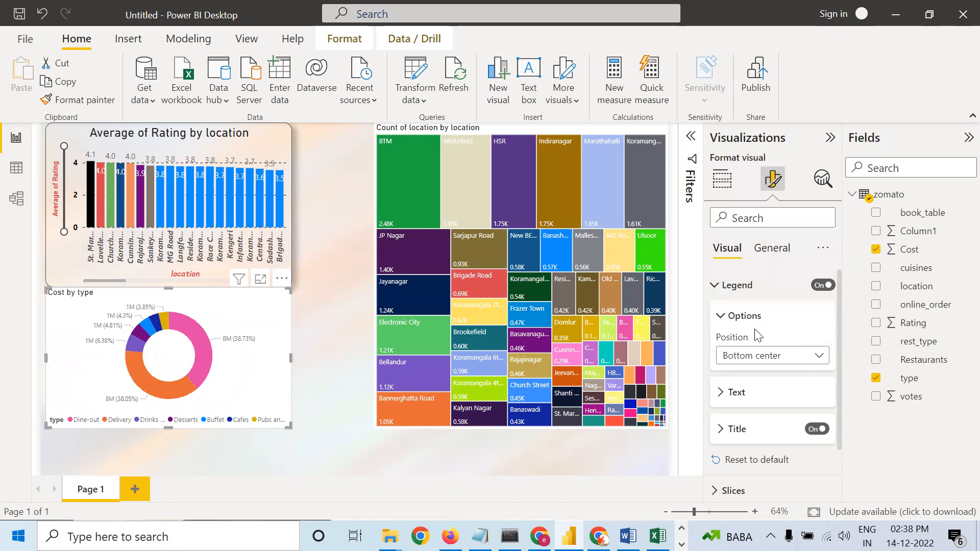
pyautogui.click(804, 356)
pyautogui.click(761, 267)
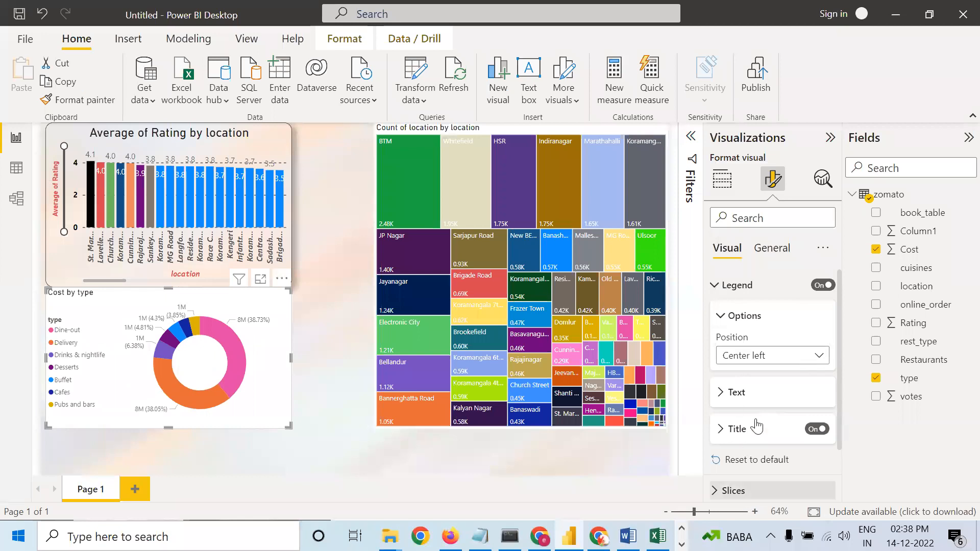
# Widen the donut chart to the edge of the treemap and set its legend text size to 11.
pyautogui.click(723, 402)
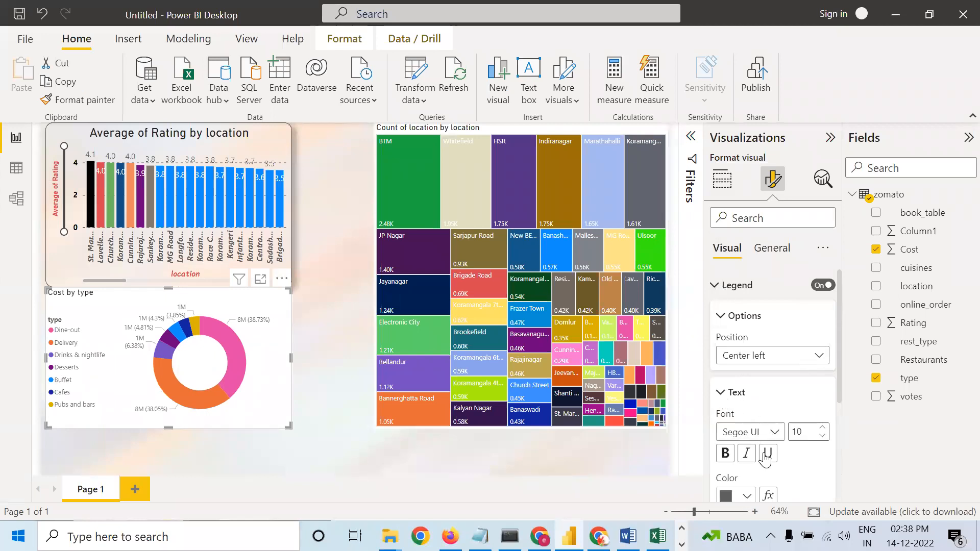
pyautogui.click(823, 432)
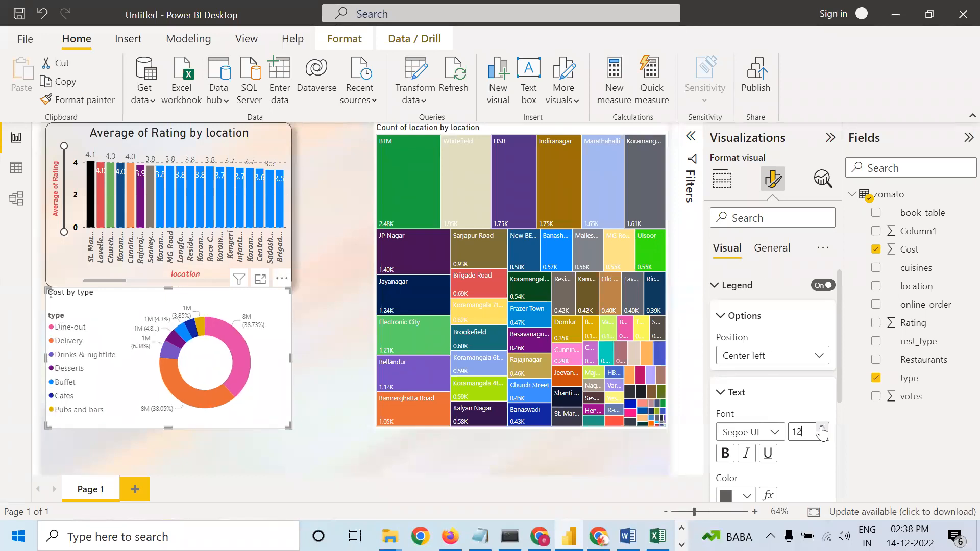
pyautogui.click(822, 432)
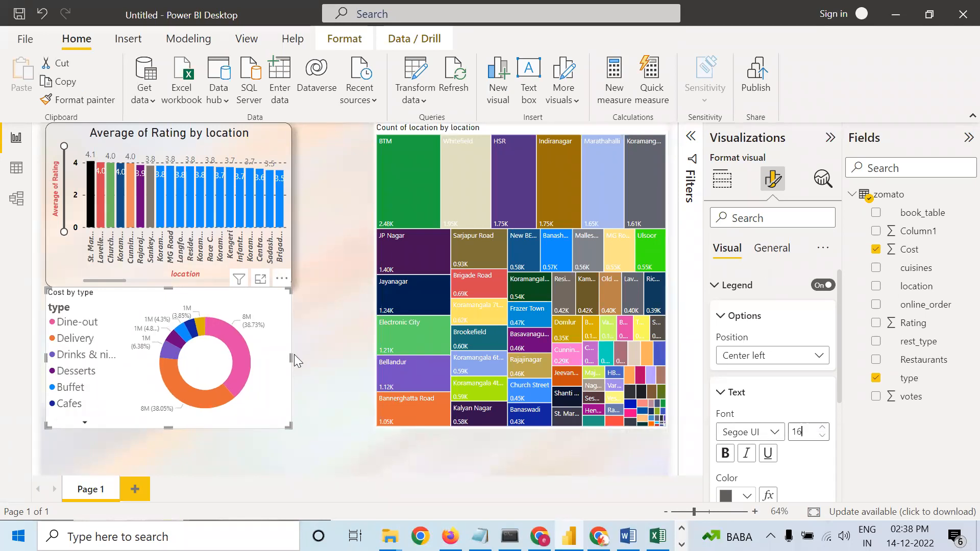
pyautogui.moveTo(292, 357); pyautogui.dragTo(373, 360)
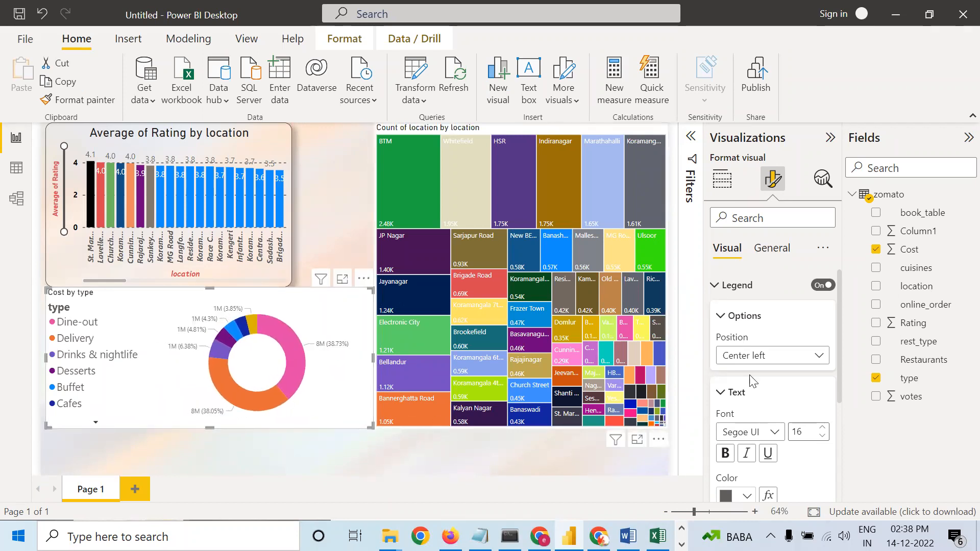
pyautogui.click(823, 437)
pyautogui.click(822, 437)
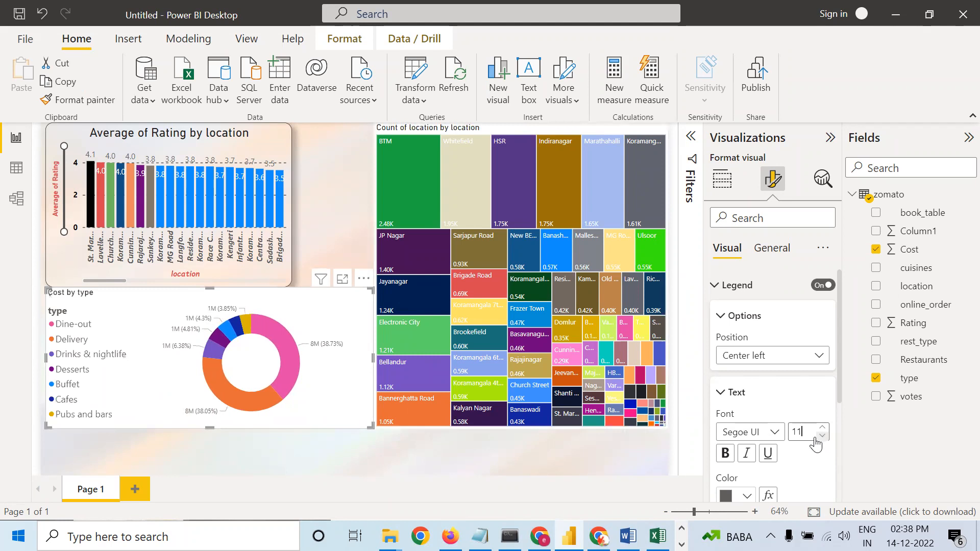
# Narrow the donut chart to about the rating chart's width and make its legend text size 10, bold and italic.
pyautogui.moveTo(374, 358); pyautogui.dragTo(284, 359)
pyautogui.scroll(-2, 799, 445)
pyautogui.click(725, 384)
pyautogui.click(747, 389)
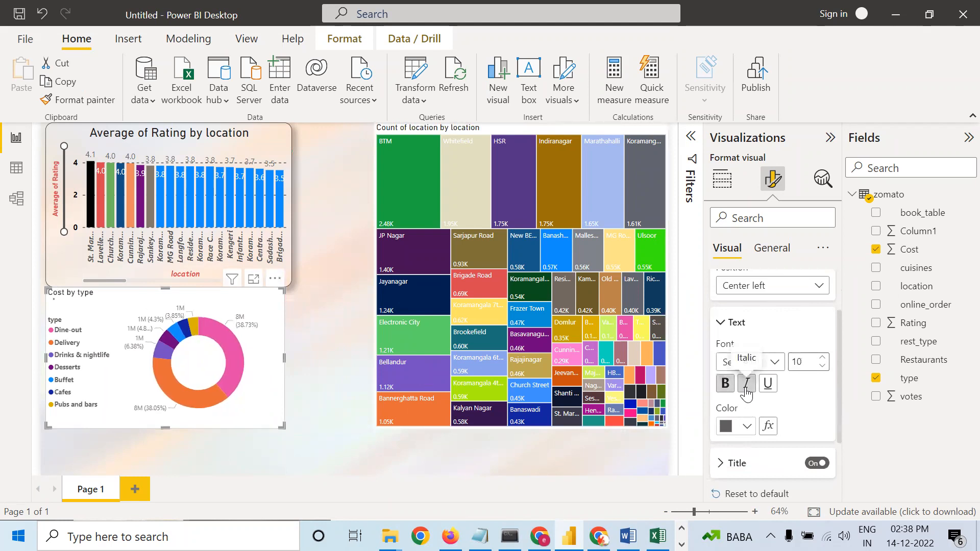
pyautogui.click(748, 427)
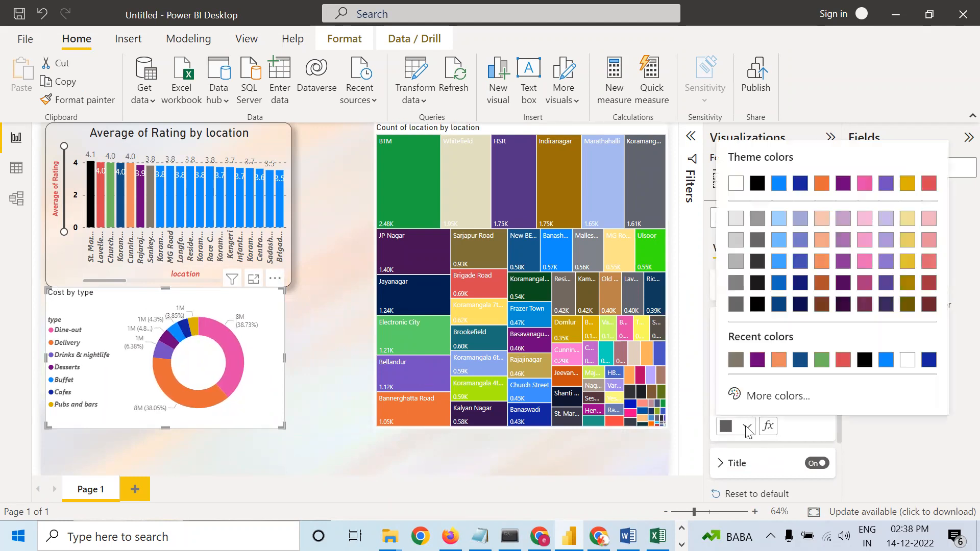
pyautogui.click(739, 466)
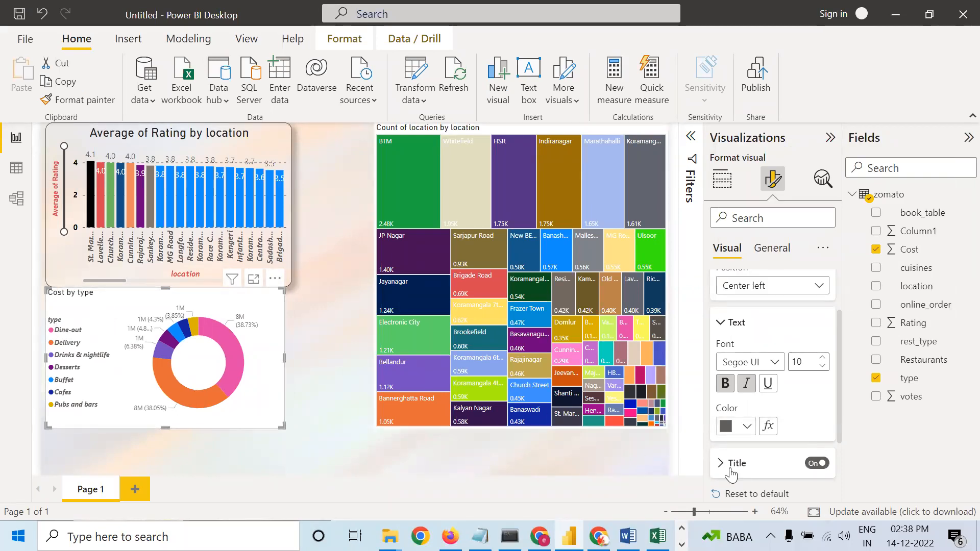
# Turn off the donut chart's legend title, try showing it again with its title text, and hide it again.
pyautogui.click(818, 465)
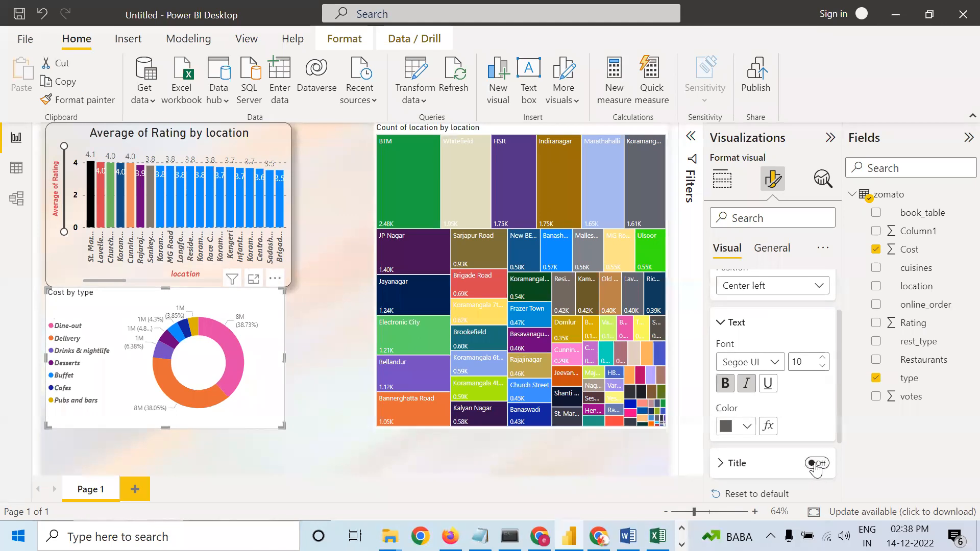
pyautogui.scroll(-2, 814, 466)
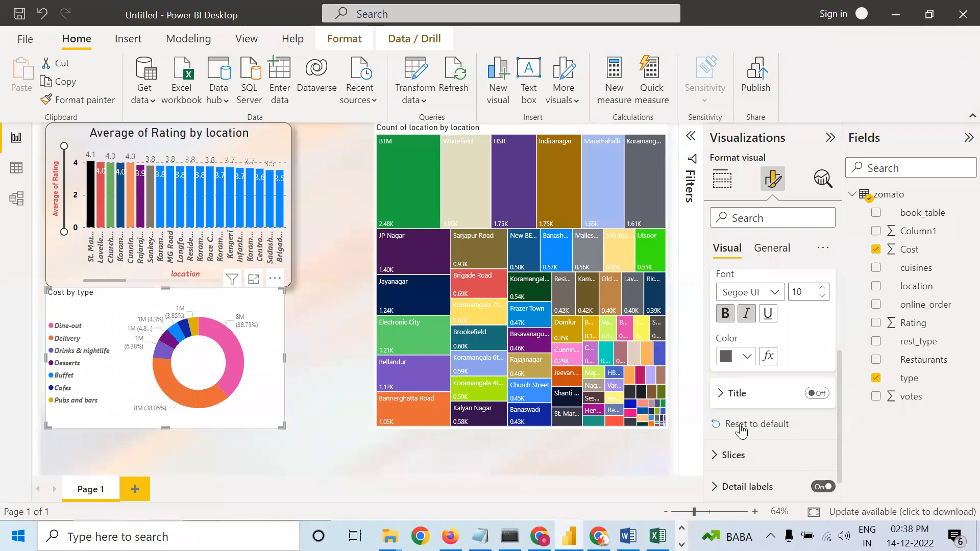
pyautogui.click(720, 398)
pyautogui.click(817, 393)
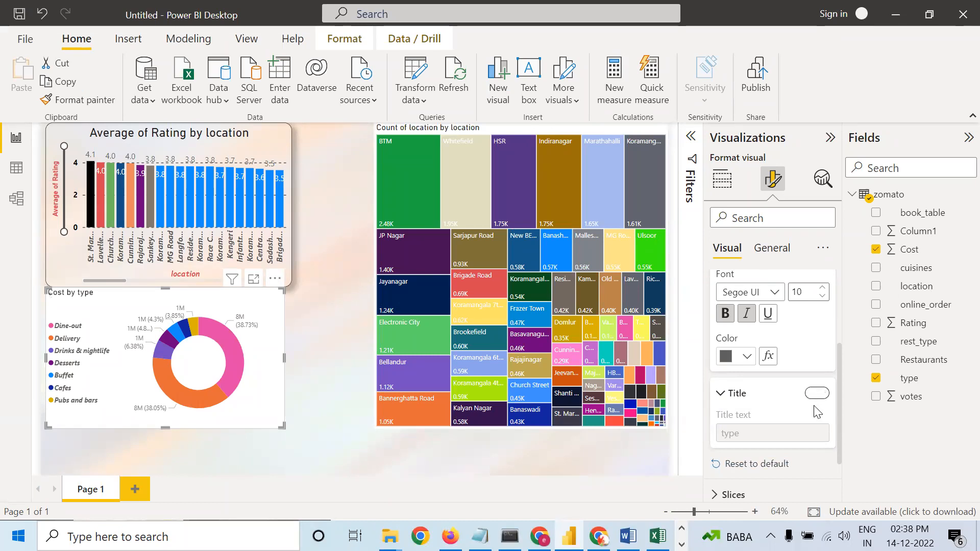
pyautogui.scroll(-1, 777, 429)
pyautogui.click(747, 398)
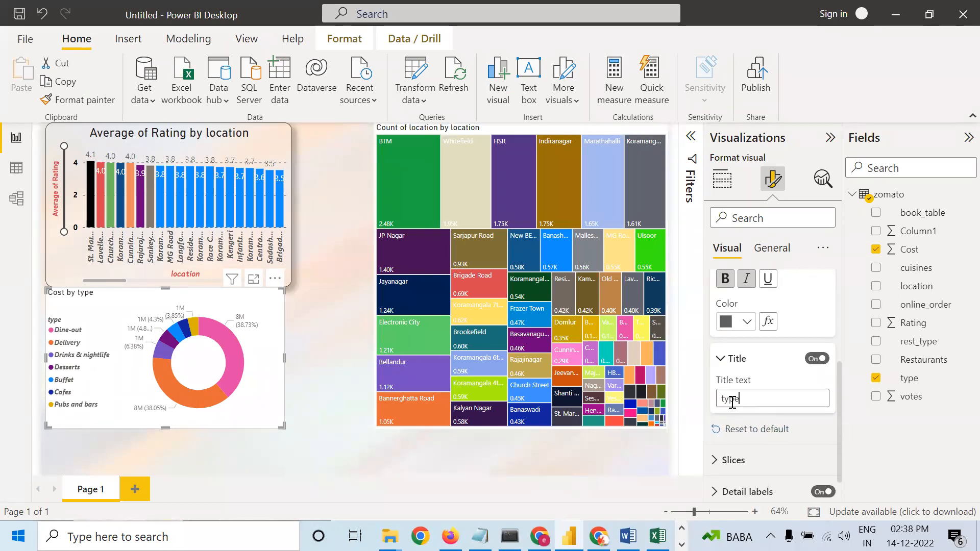
pyautogui.moveTo(744, 399); pyautogui.dragTo(732, 398)
pyautogui.click(761, 399)
pyautogui.click(818, 359)
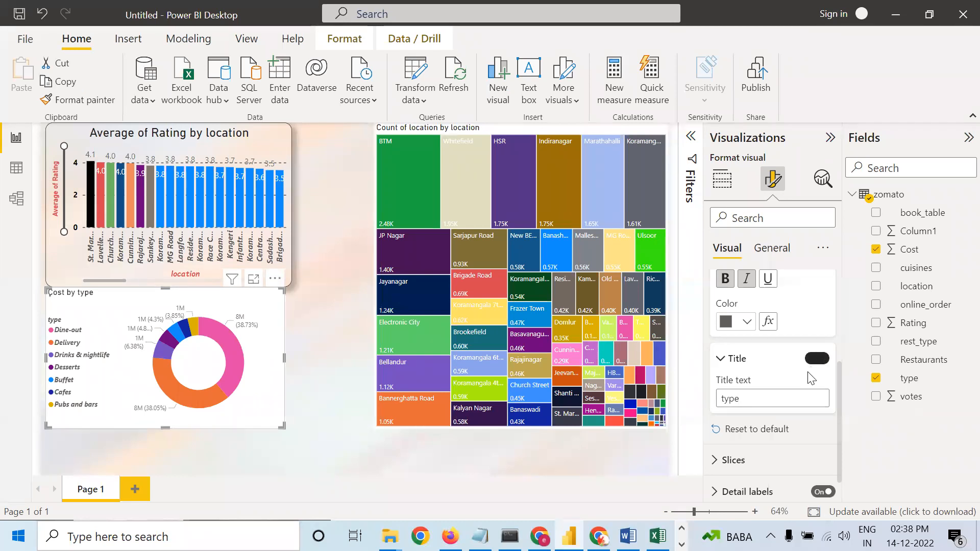
# Recolor the donut chart's Dine-out slice black and its Delivery slice red.
pyautogui.scroll(-1, 742, 470)
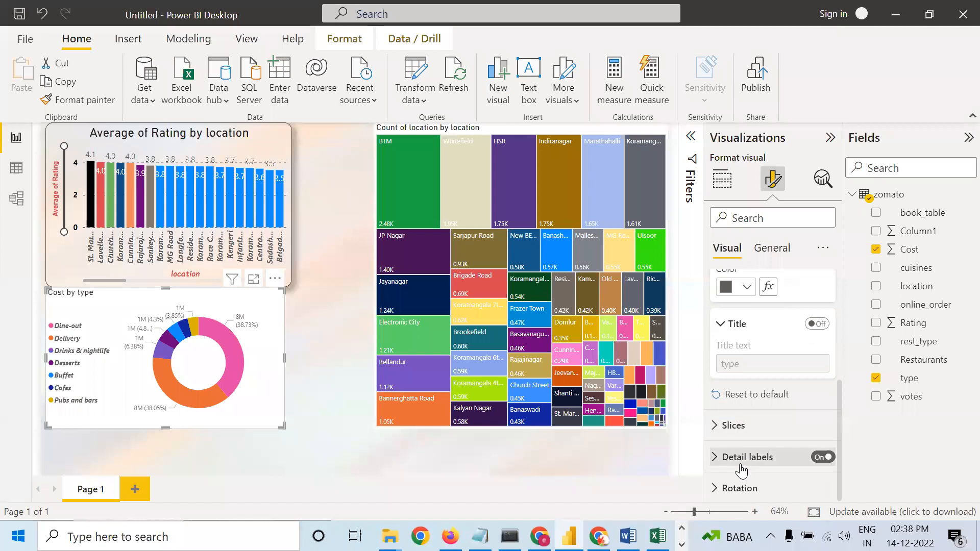
pyautogui.click(717, 431)
pyautogui.scroll(-3, 748, 439)
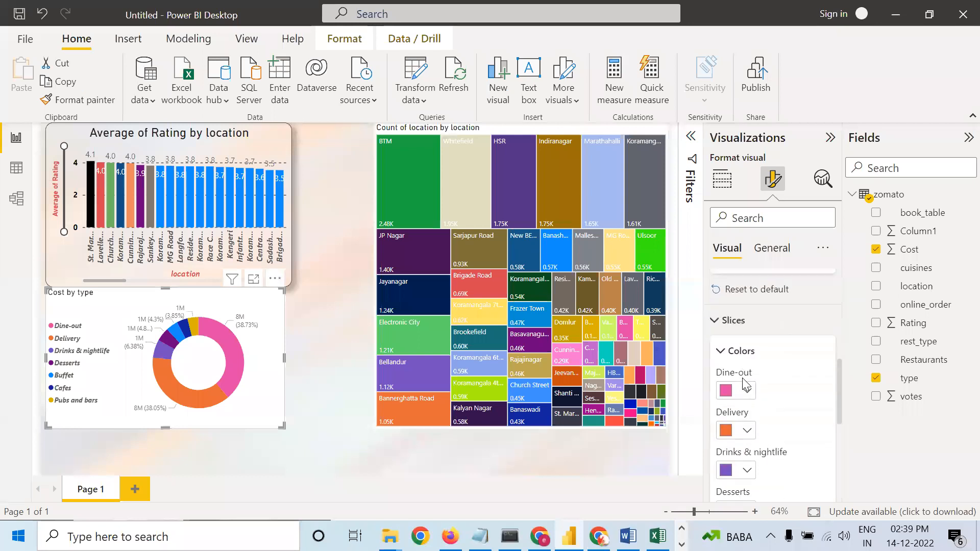
pyautogui.click(748, 392)
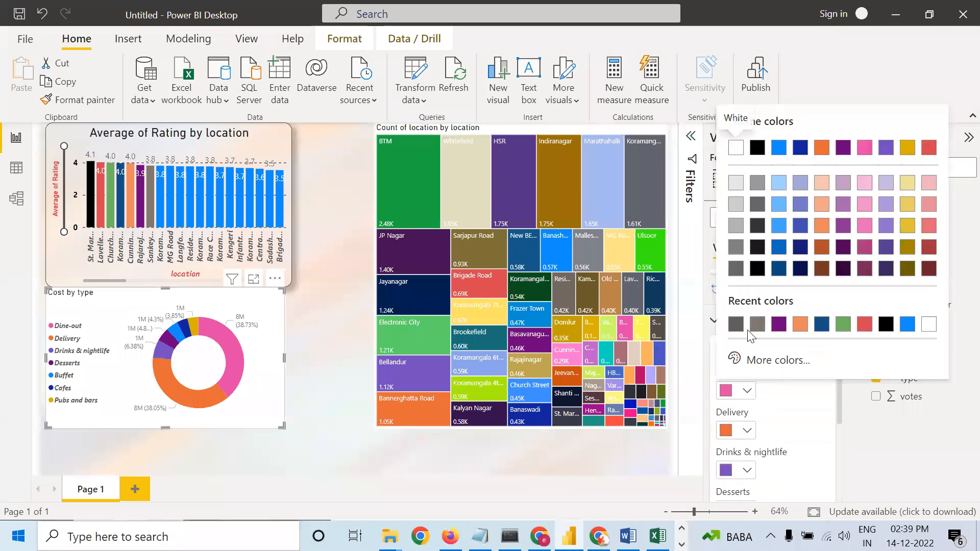
pyautogui.click(759, 271)
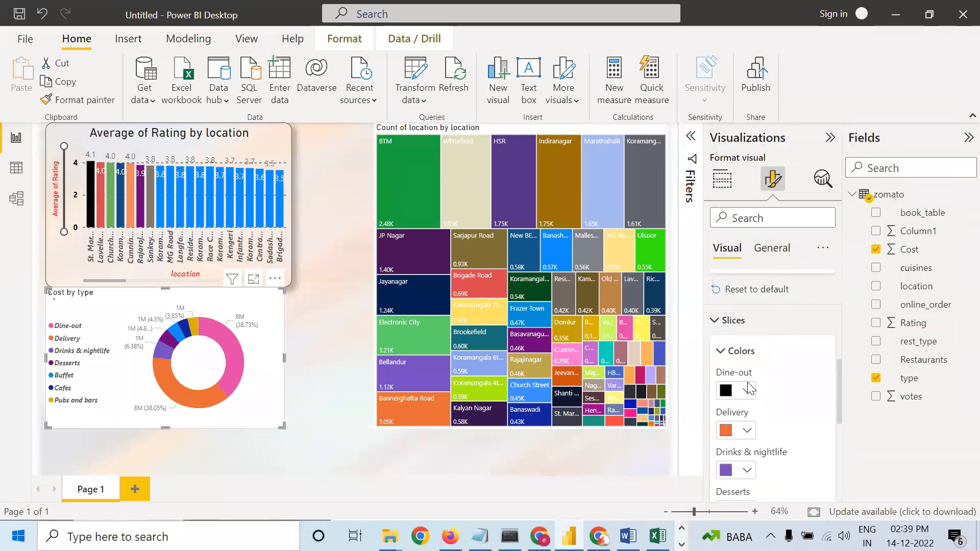
pyautogui.click(747, 434)
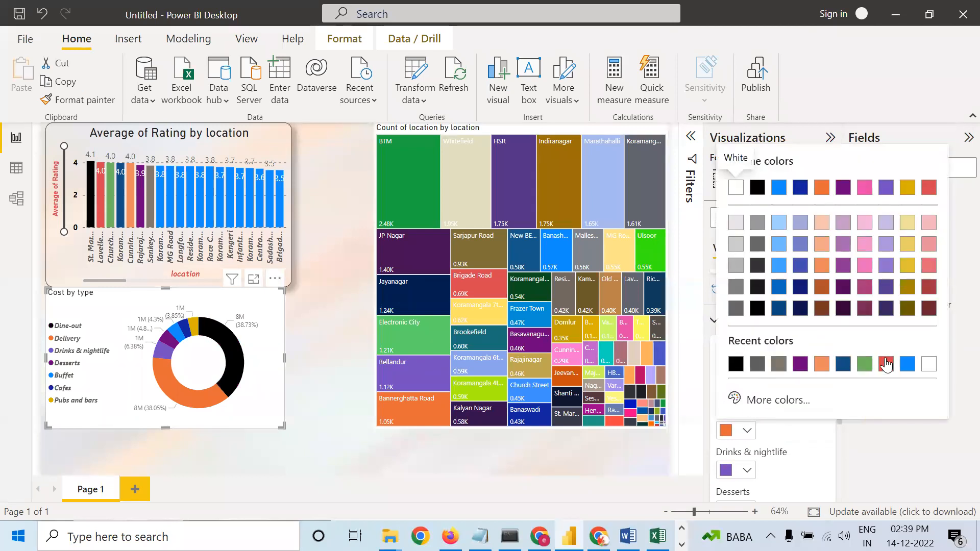
pyautogui.click(887, 364)
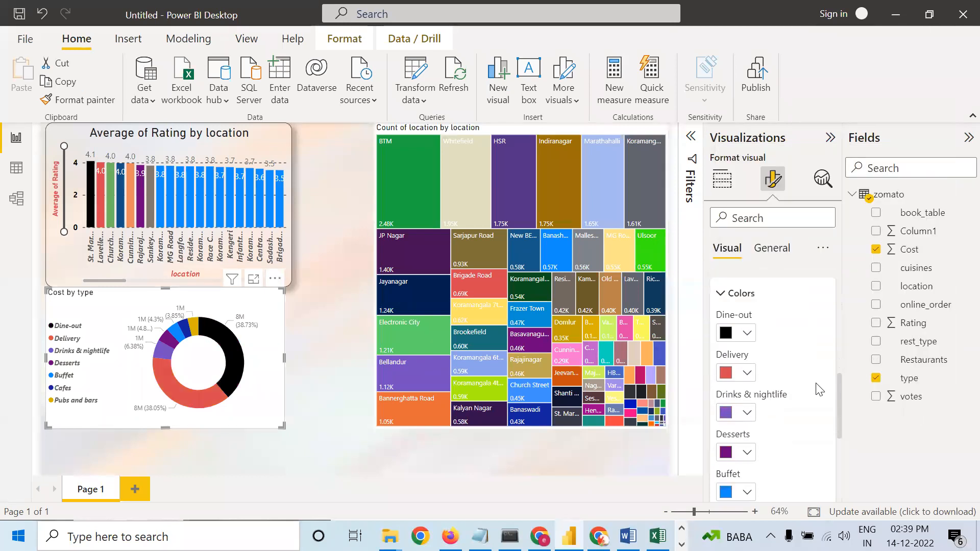
# Recolor the donut chart's Drinks & nightlife slice darker blue, Desserts gray and Buffet green.
pyautogui.scroll(-2, 749, 374)
pyautogui.click(748, 371)
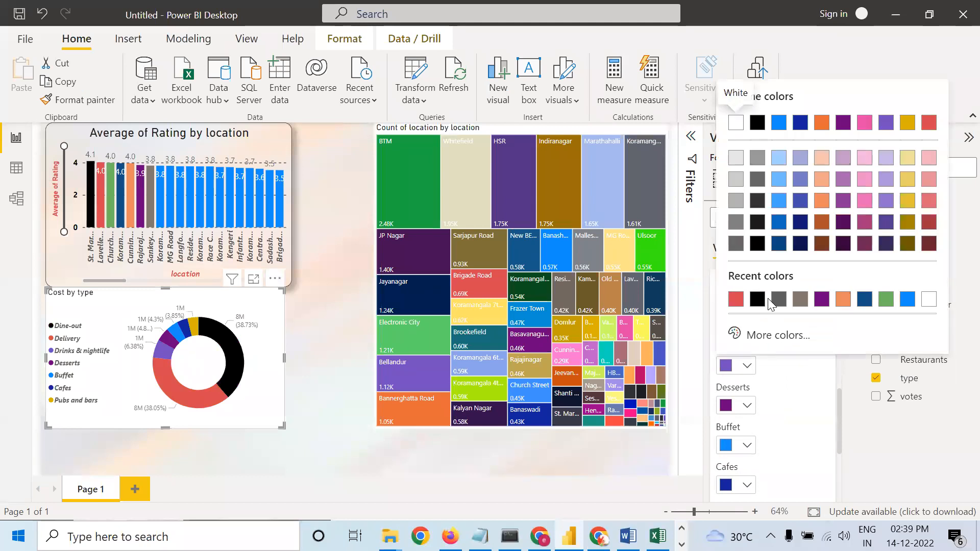
pyautogui.click(780, 233)
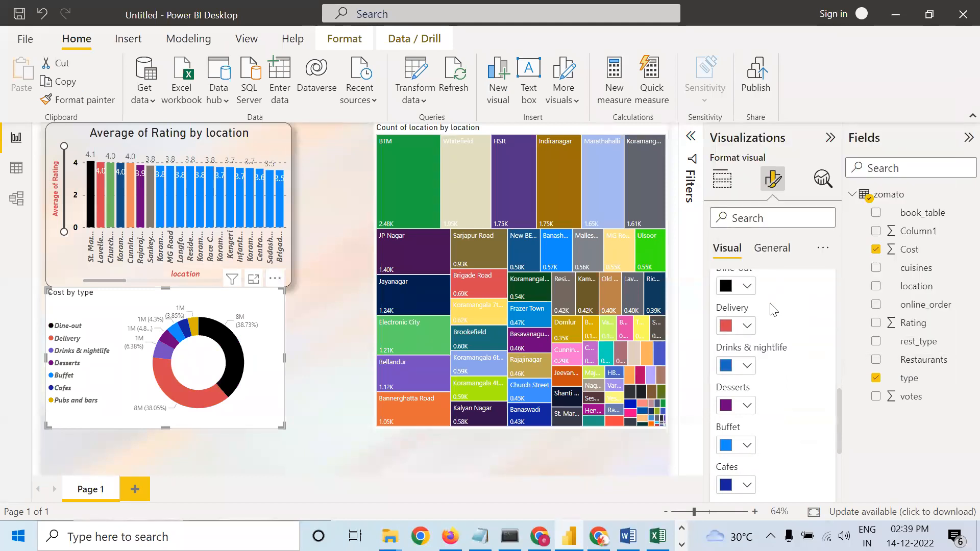
pyautogui.click(748, 406)
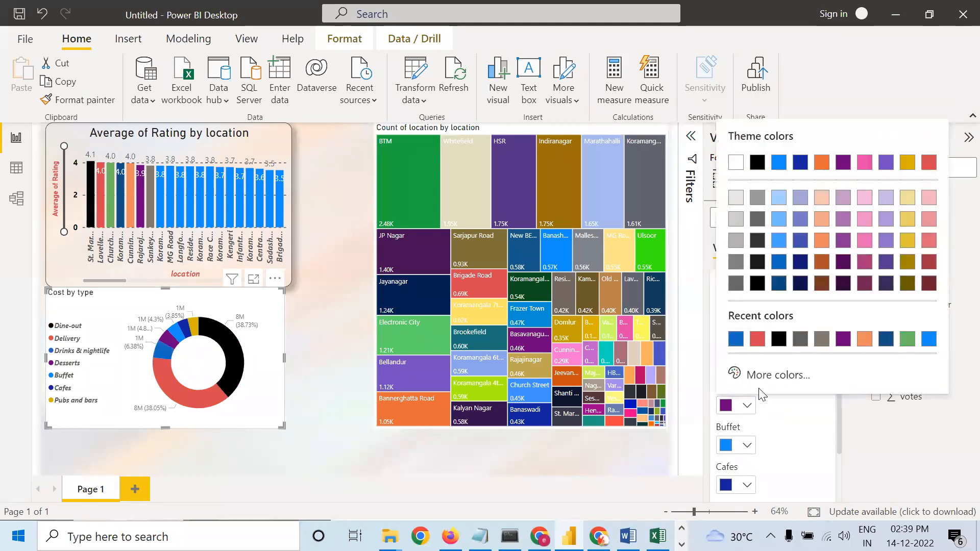
pyautogui.click(823, 340)
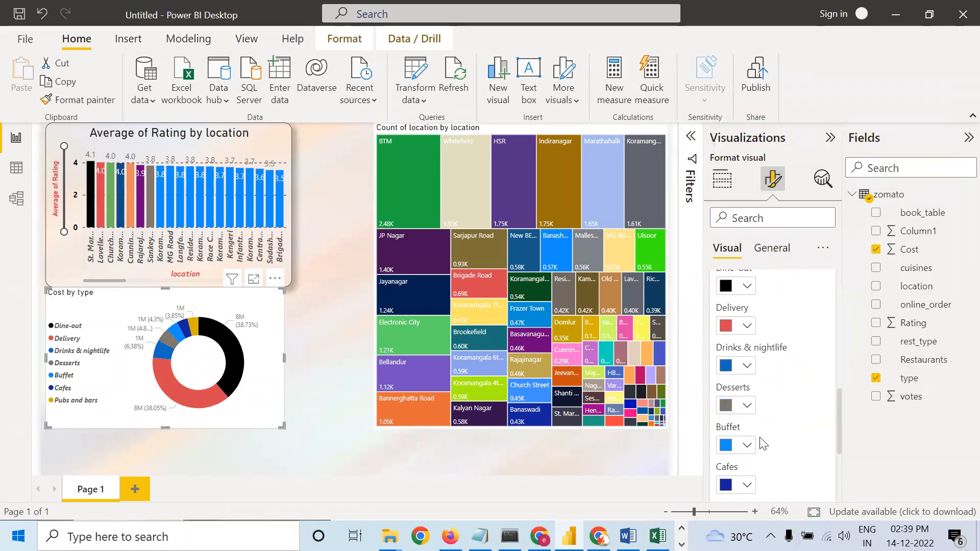
pyautogui.click(747, 446)
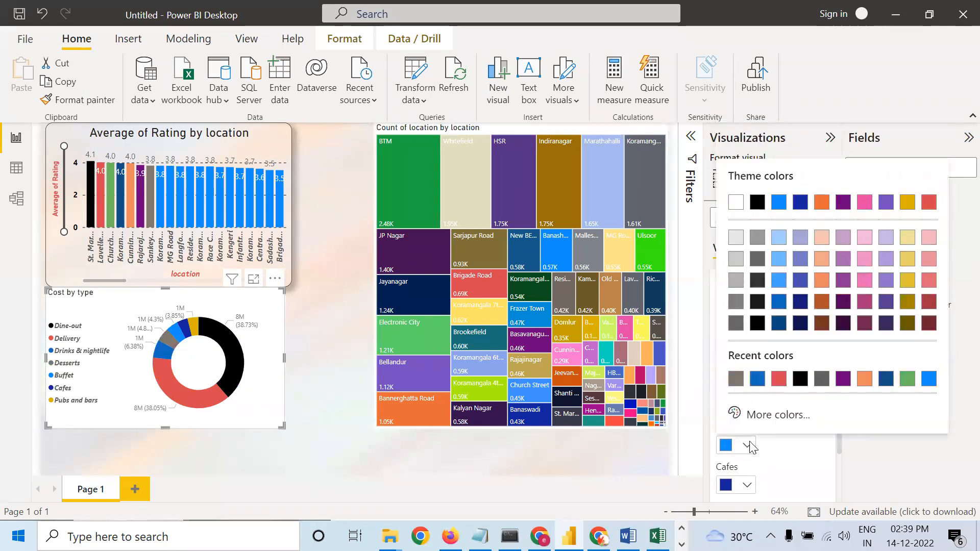
pyautogui.click(908, 378)
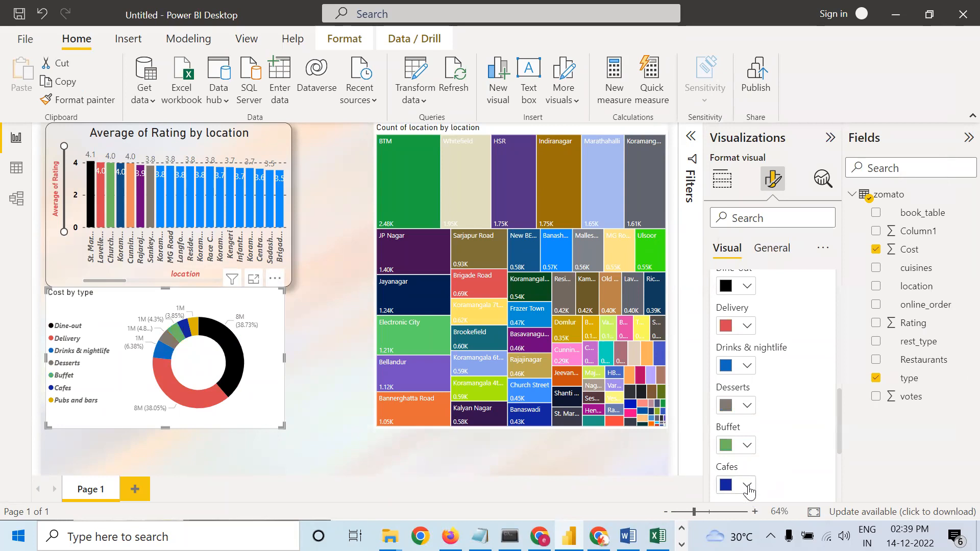
pyautogui.click(748, 486)
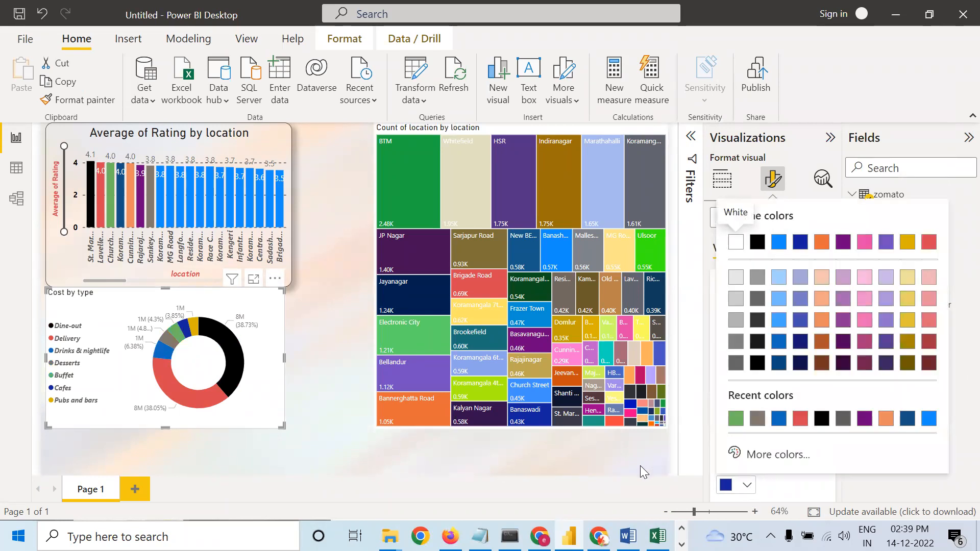
pyautogui.click(643, 496)
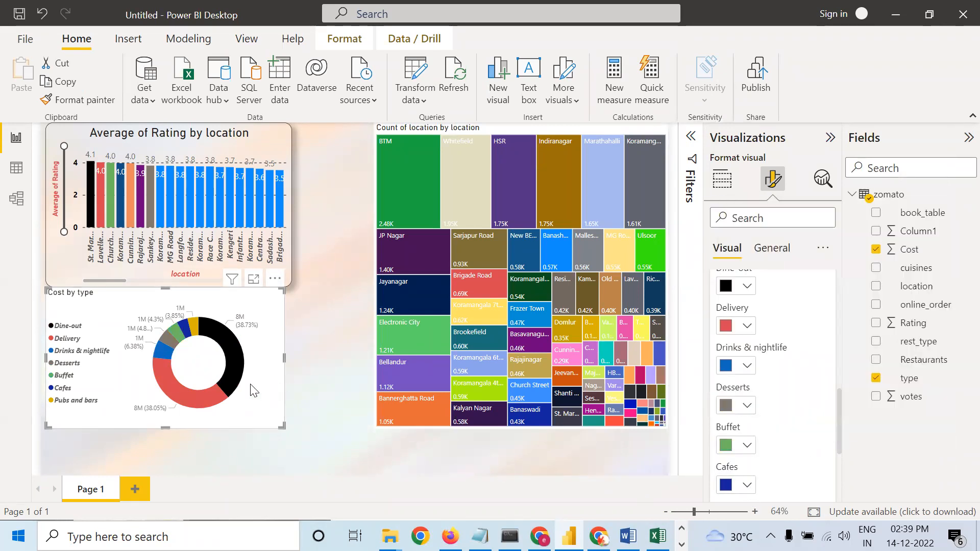
# Try the donut chart without detail labels and turn them back on.
pyautogui.scroll(-3, 789, 396)
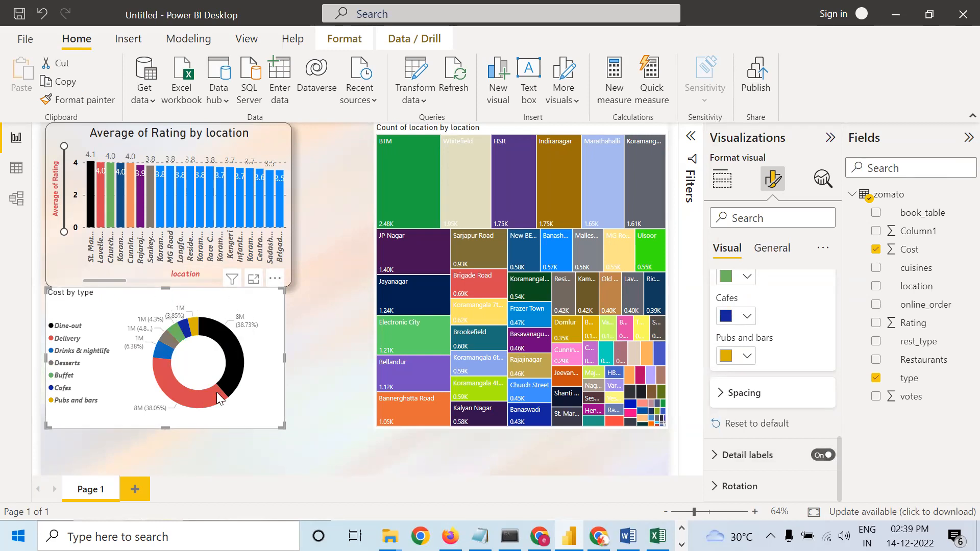
pyautogui.click(815, 456)
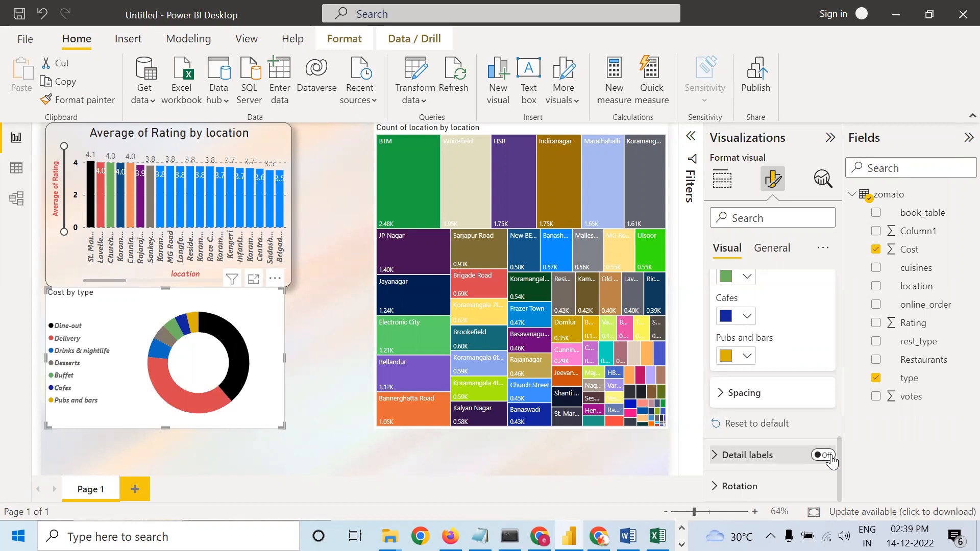
pyautogui.click(831, 459)
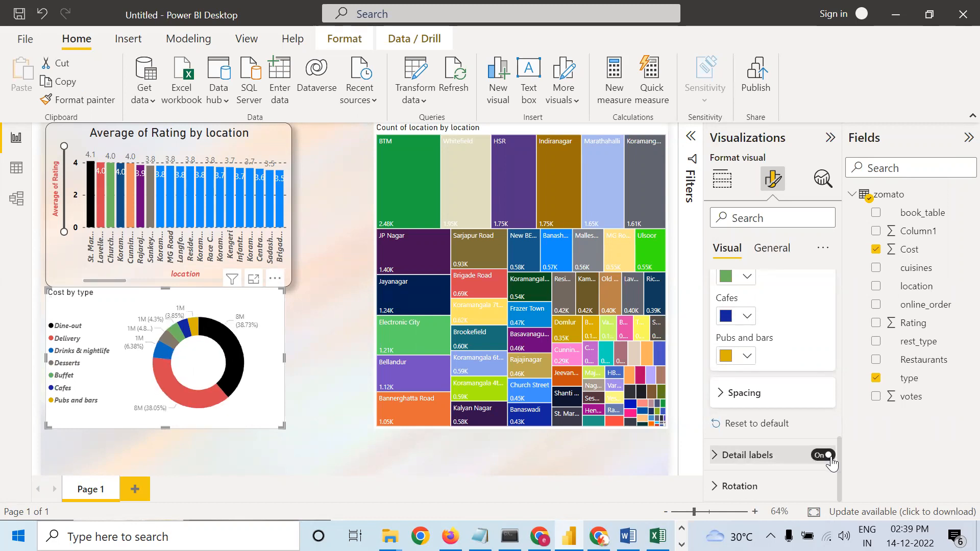
# Try the donut chart's rotation setting and leave it at 0.
pyautogui.click(721, 492)
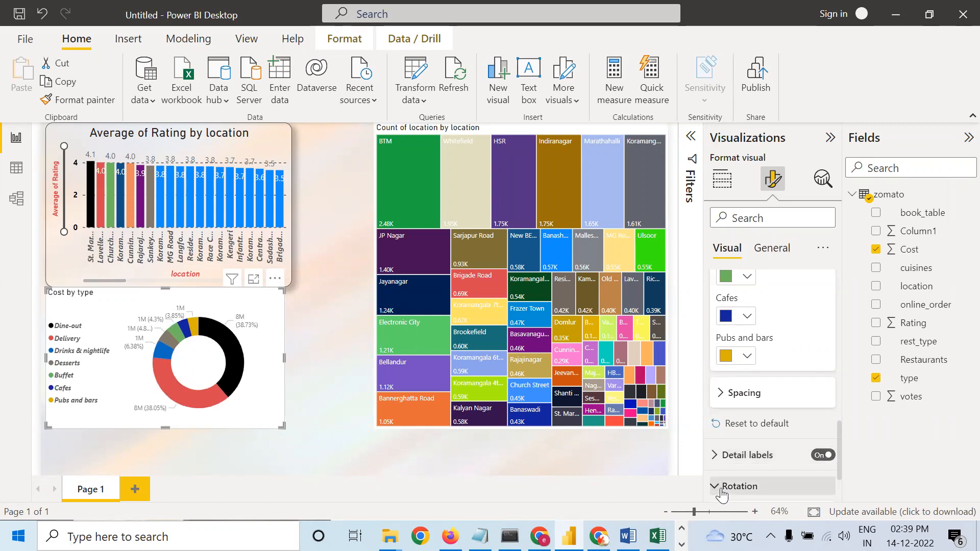
pyautogui.scroll(-2, 775, 482)
pyautogui.moveTo(767, 449); pyautogui.dragTo(740, 459)
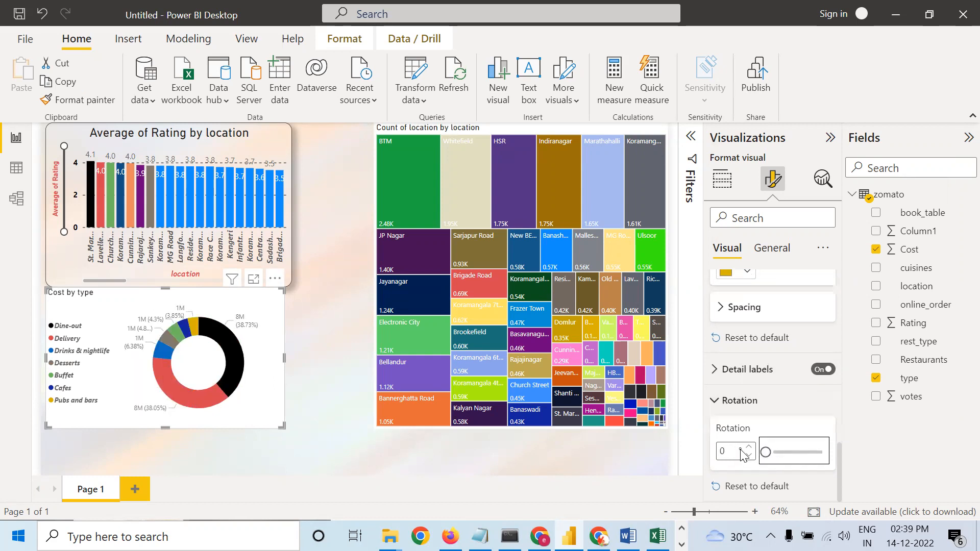
pyautogui.click(717, 402)
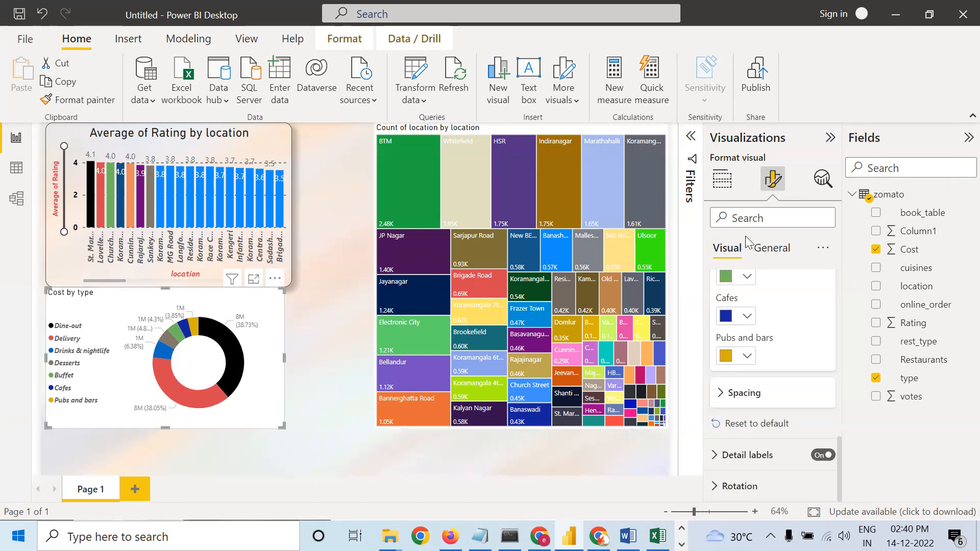
# Try the pie and donut types for the cost-by-type visual and convert it to a funnel chart.
pyautogui.click(722, 179)
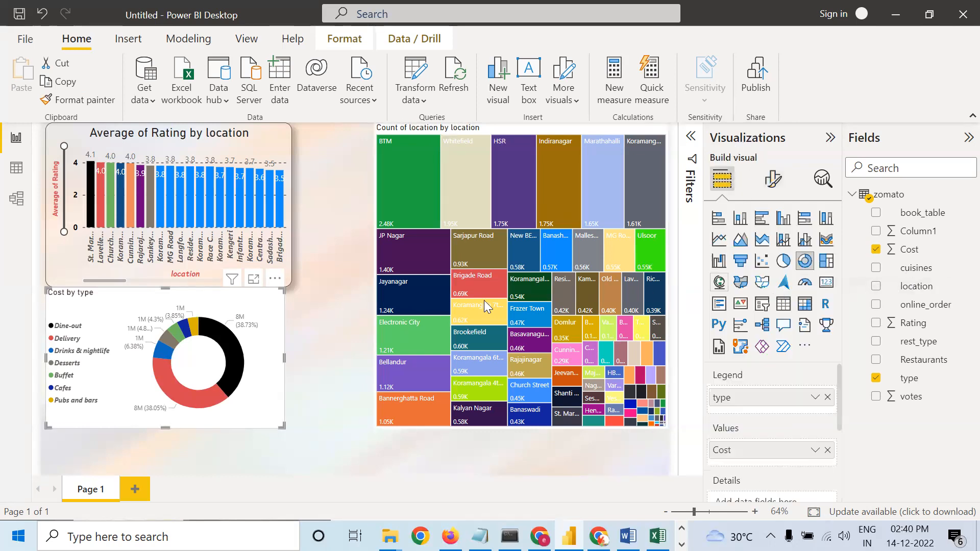
pyautogui.click(319, 420)
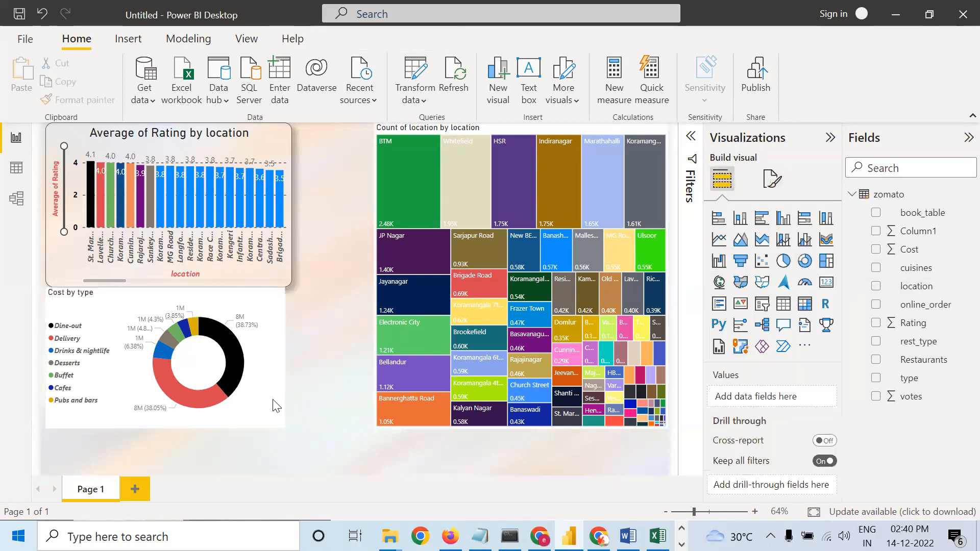
pyautogui.click(267, 398)
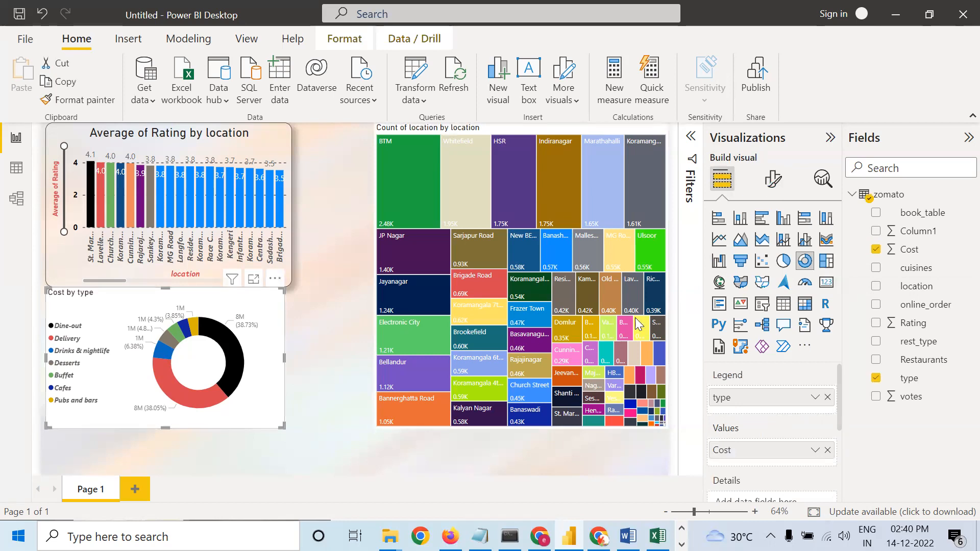
pyautogui.click(782, 263)
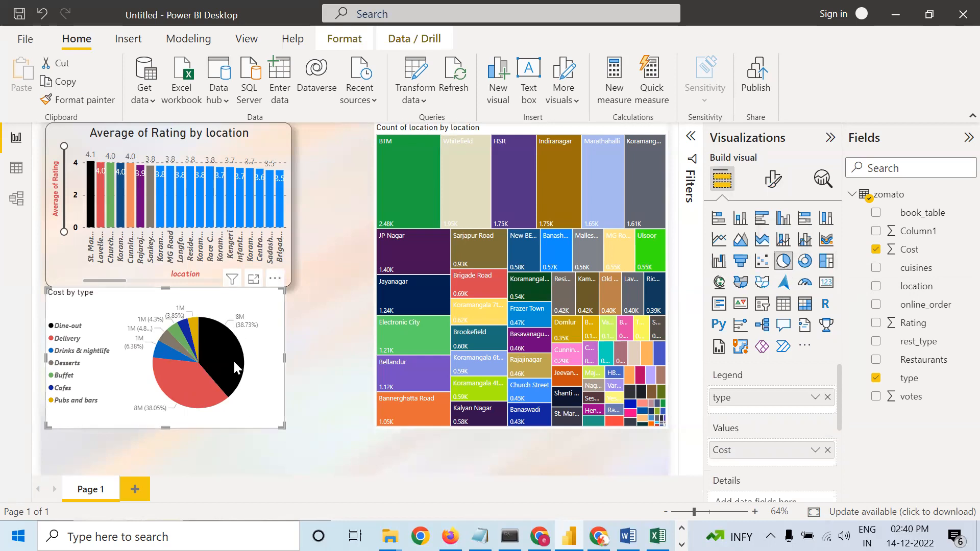
pyautogui.moveTo(228, 368)
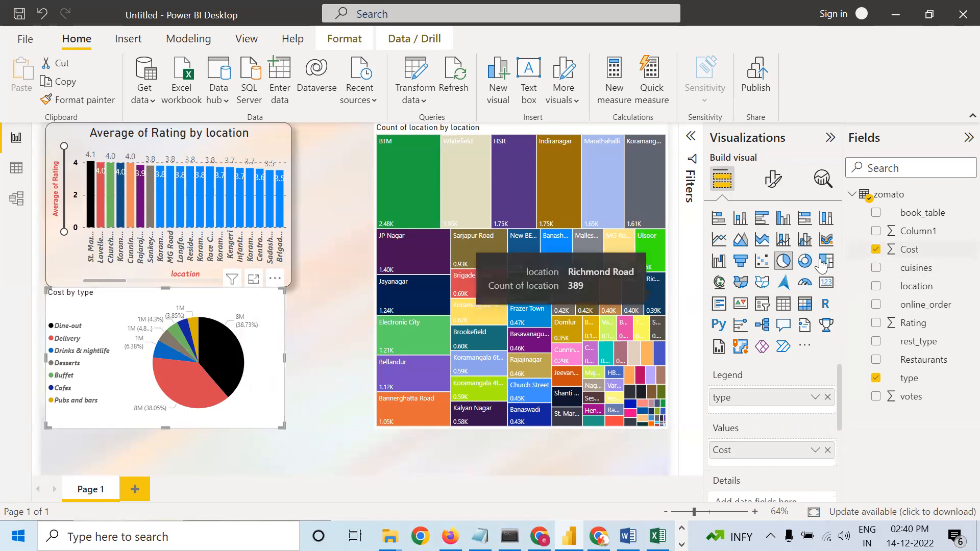
pyautogui.click(804, 262)
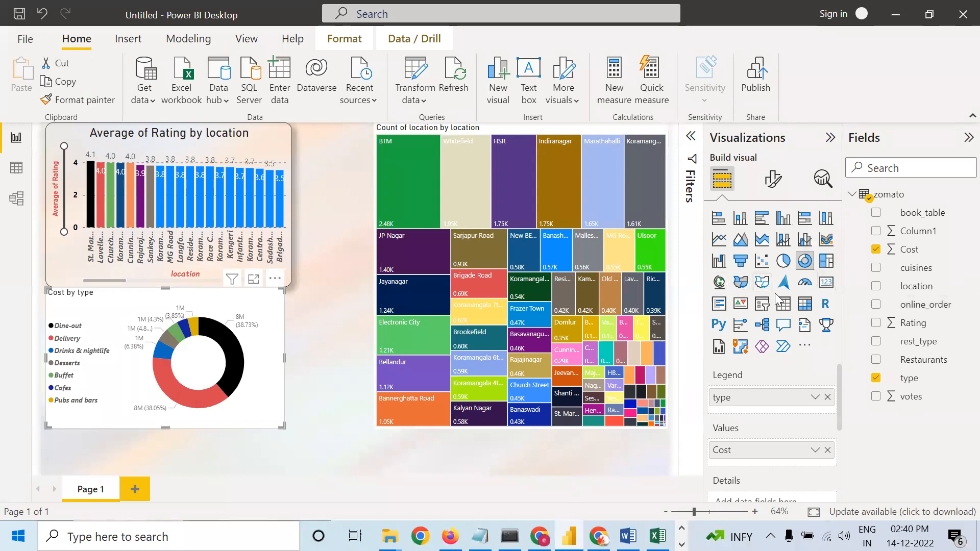
pyautogui.click(743, 263)
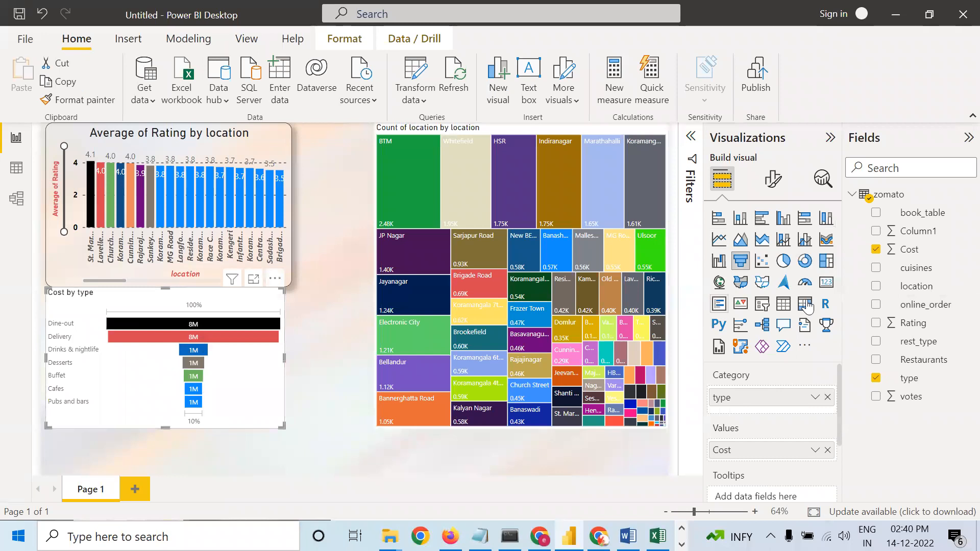
# Try the line, area and scatter chart types for the cost-by-type visual and return it to a funnel chart.
pyautogui.click(719, 240)
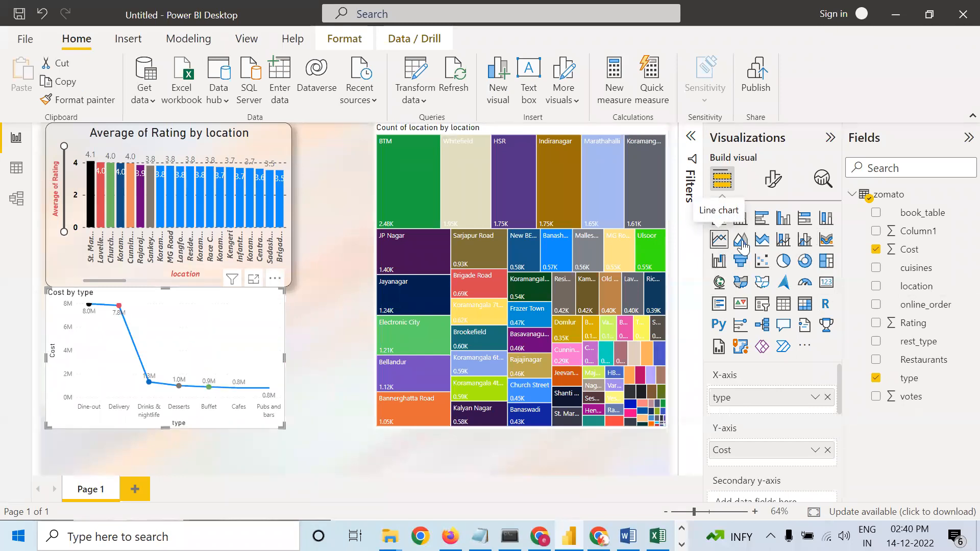
pyautogui.click(742, 241)
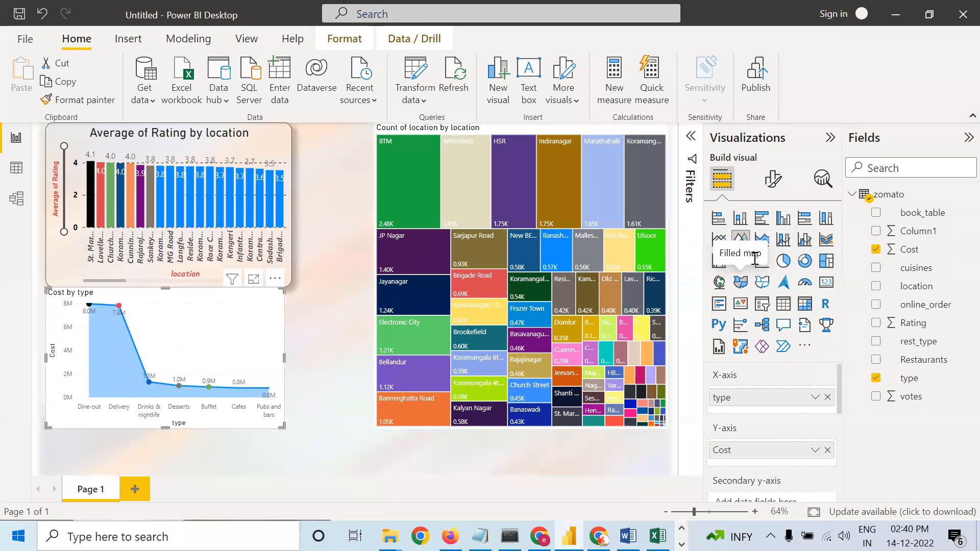
pyautogui.click(766, 264)
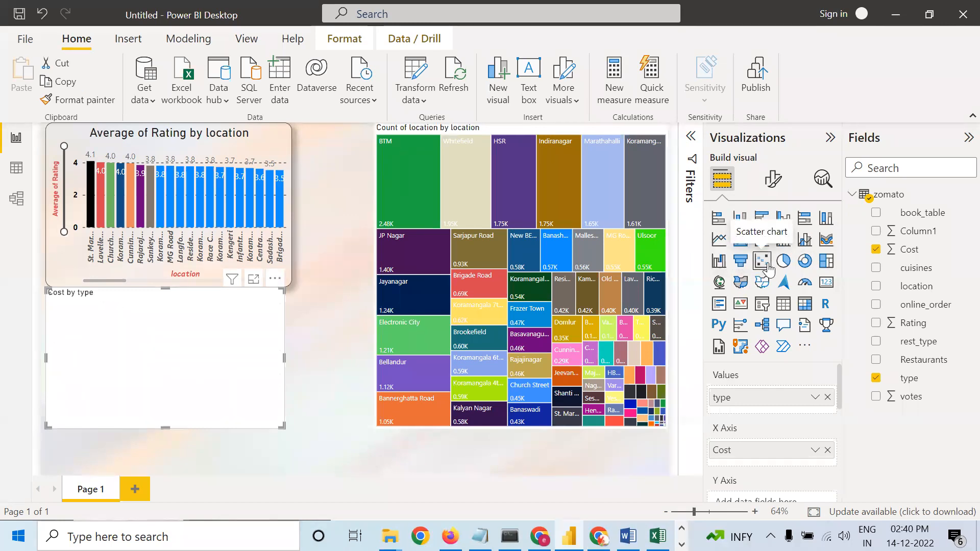
pyautogui.click(741, 263)
pyautogui.click(401, 461)
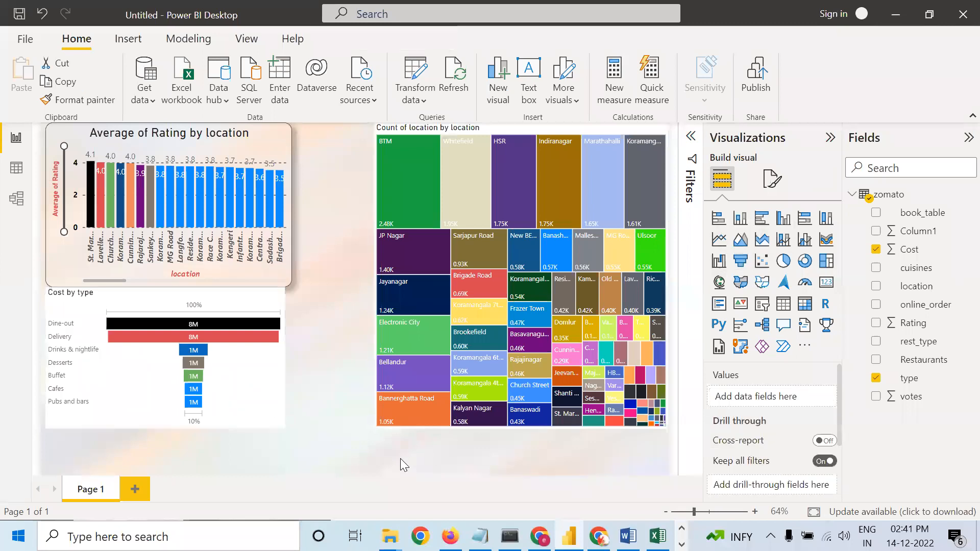
# Add a second report page and place a map visual enlarged to fill most of it.
pyautogui.click(131, 493)
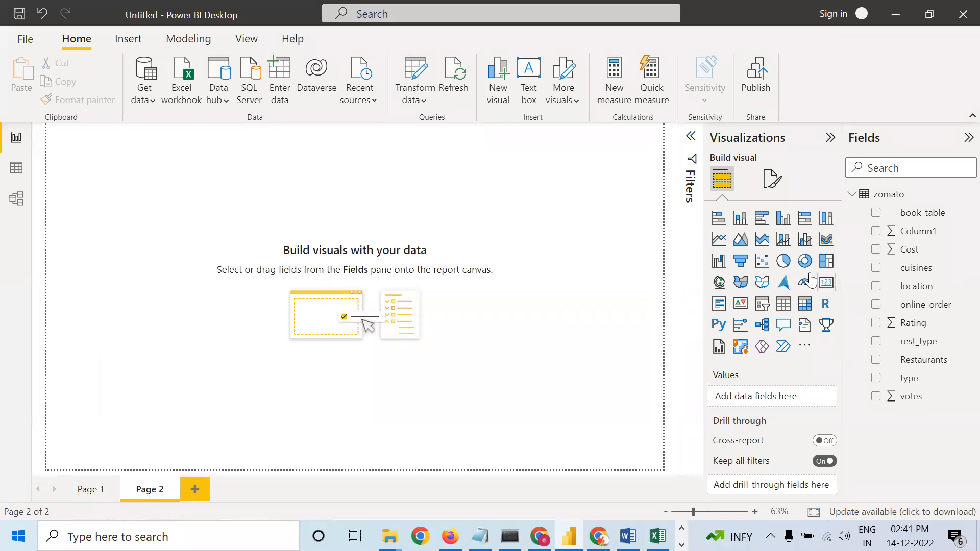
pyautogui.click(720, 282)
pyautogui.moveTo(180, 254); pyautogui.dragTo(529, 431)
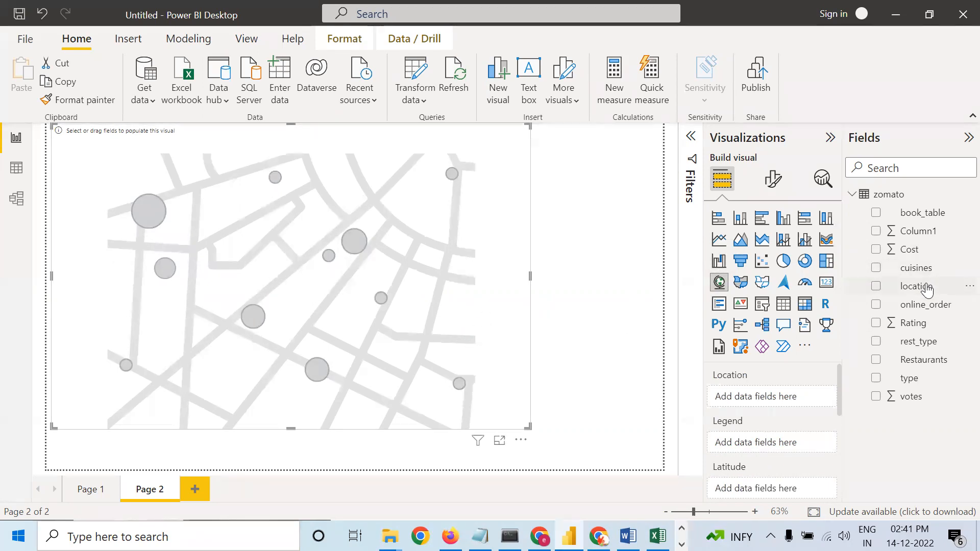
# Assign the location field to both the map's Location and Legend.
pyautogui.moveTo(928, 288); pyautogui.dragTo(782, 401)
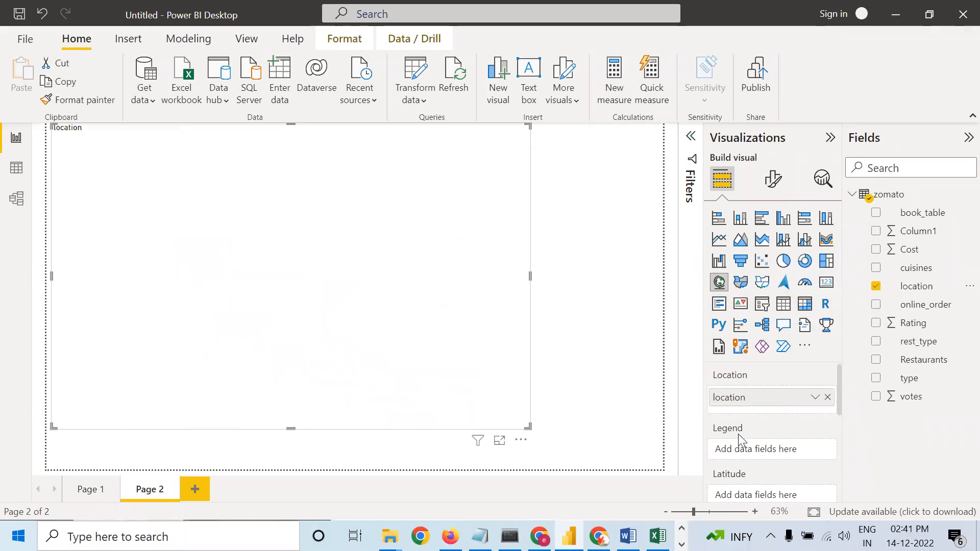
pyautogui.moveTo(922, 286); pyautogui.dragTo(785, 446)
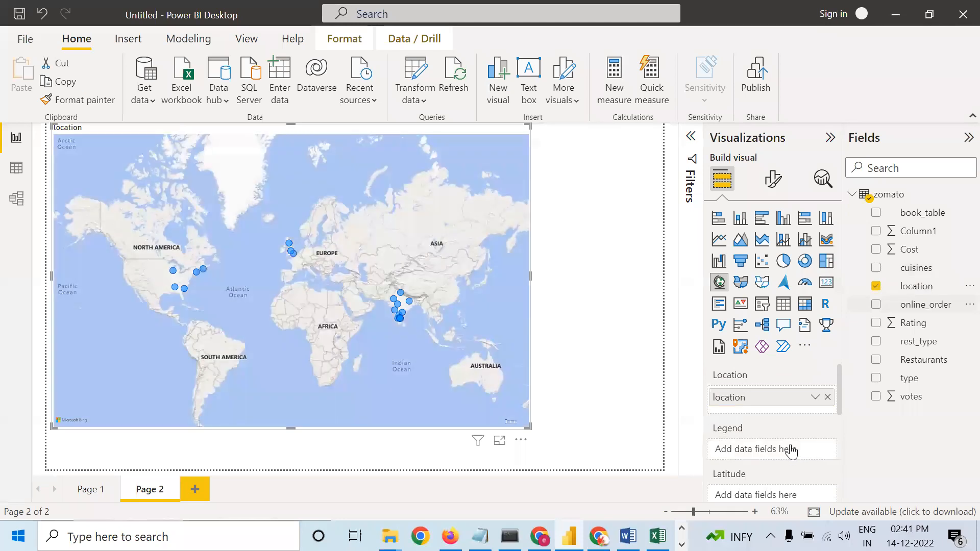
pyautogui.click(828, 450)
pyautogui.moveTo(914, 289); pyautogui.dragTo(780, 447)
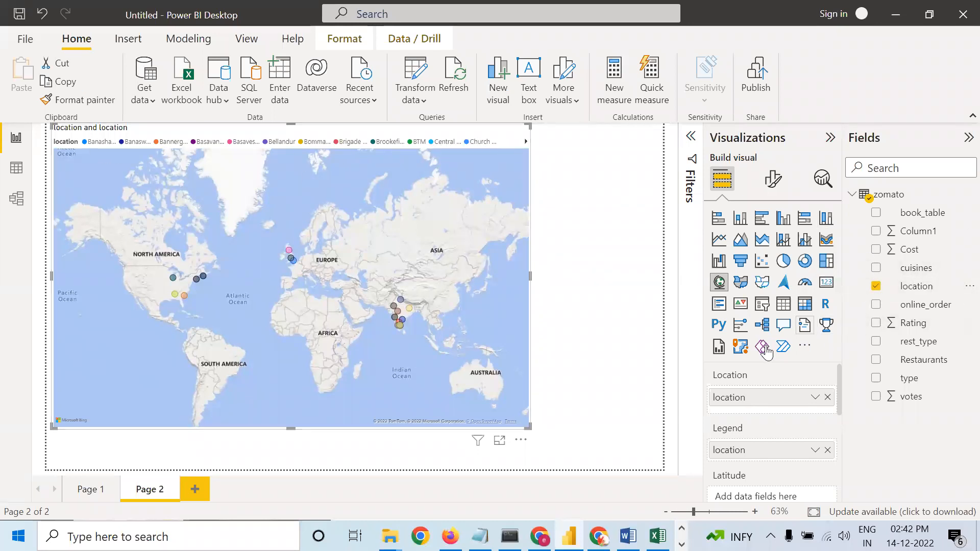
# Size the map bubbles by the average of Rating and inspect a bubble in India.
pyautogui.scroll(-3, 795, 378)
pyautogui.scroll(-2, 795, 378)
pyautogui.scroll(2, 794, 379)
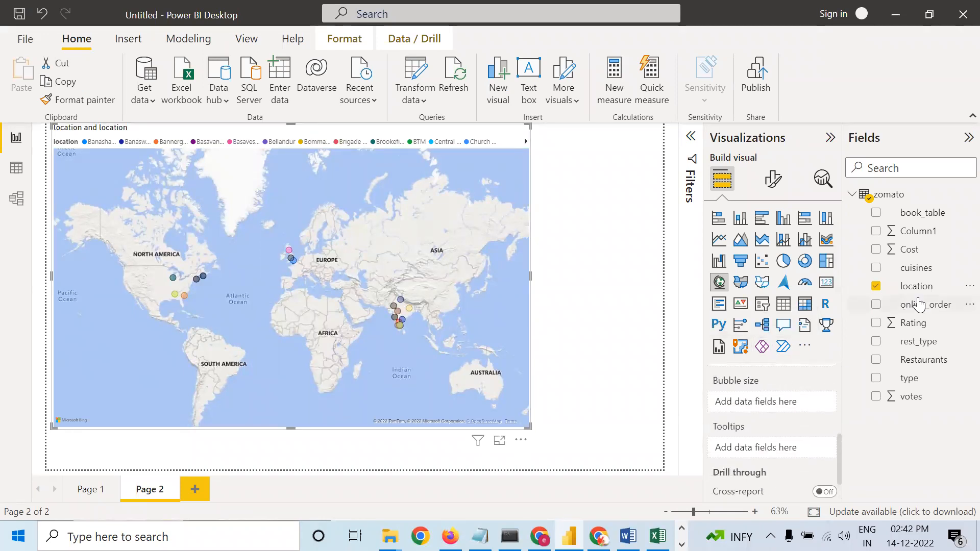
pyautogui.moveTo(915, 326); pyautogui.dragTo(789, 412)
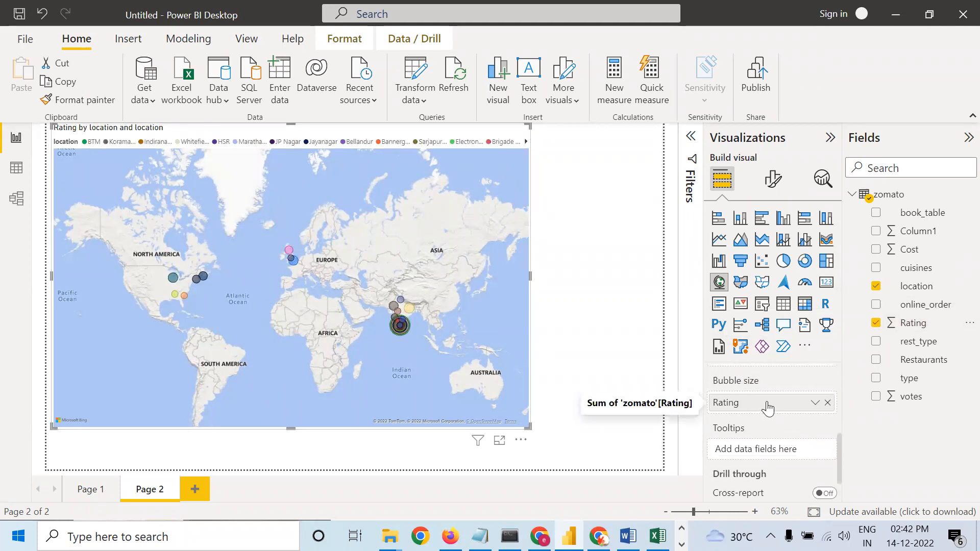
pyautogui.rightClick(767, 401)
pyautogui.click(858, 233)
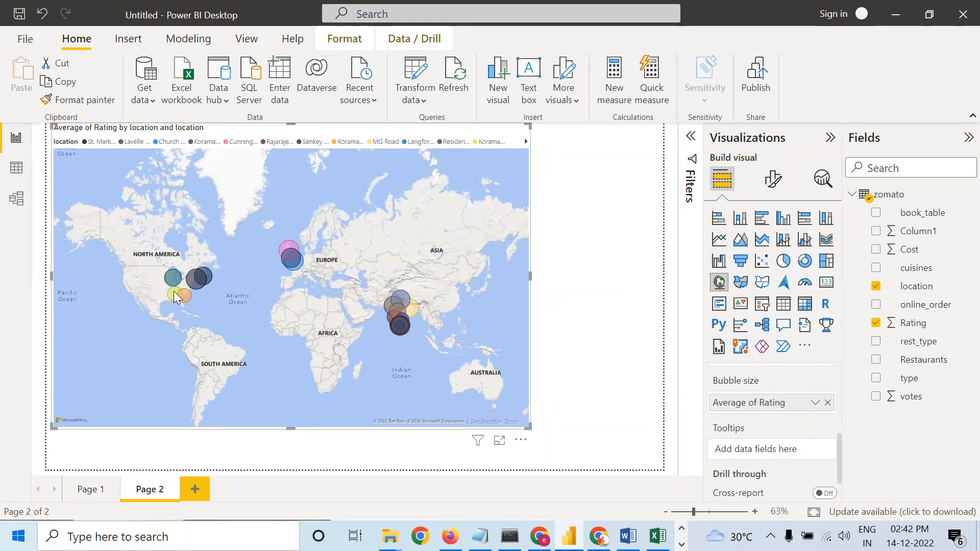
pyautogui.moveTo(401, 305)
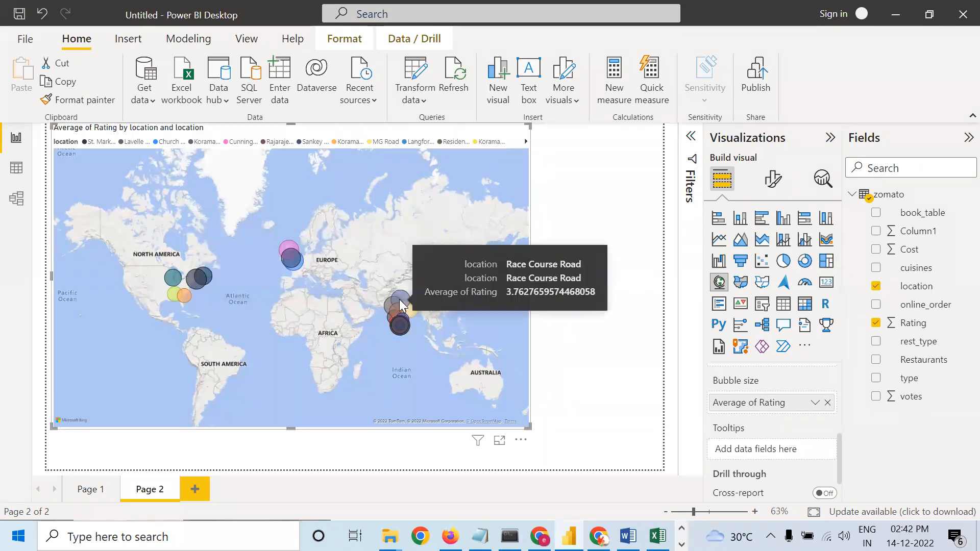
# Replace the map's bubble size field with Cost and inspect the bubbles' location details.
pyautogui.click(828, 403)
pyautogui.moveTo(911, 250); pyautogui.dragTo(791, 408)
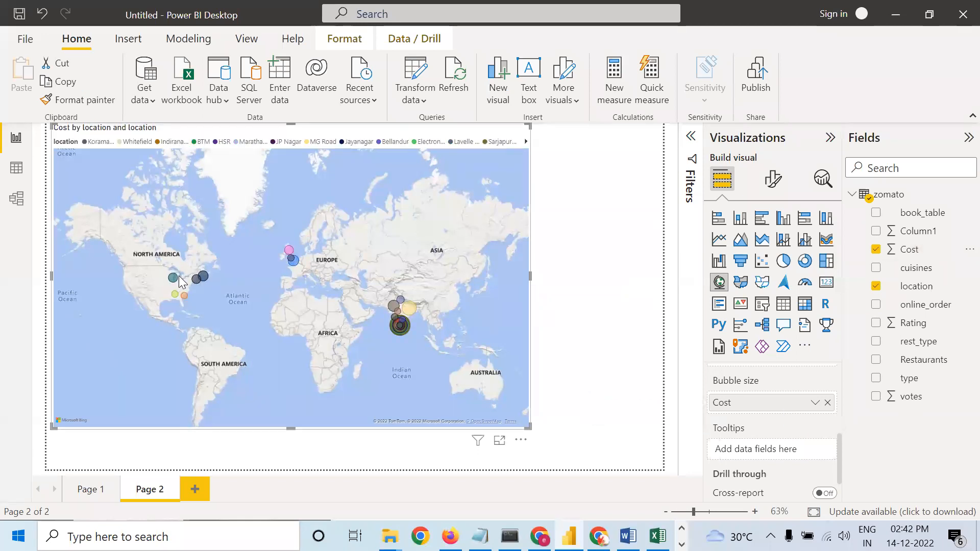
pyautogui.moveTo(292, 257)
pyautogui.moveTo(411, 311)
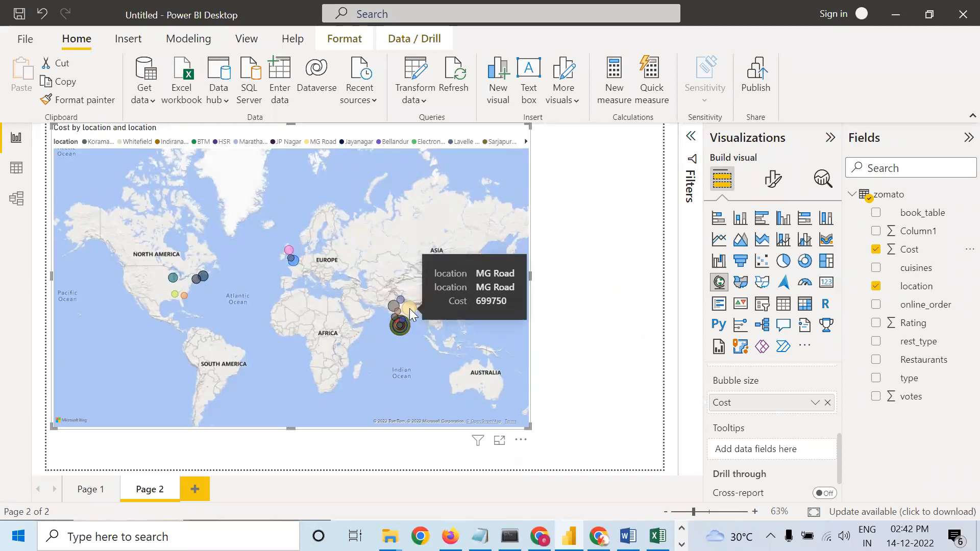